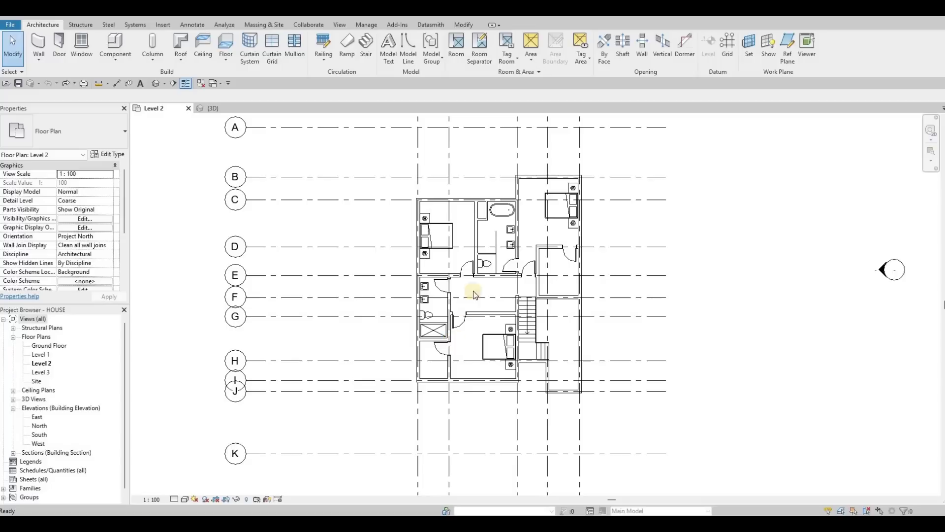
pyautogui.scroll(2, 490, 256)
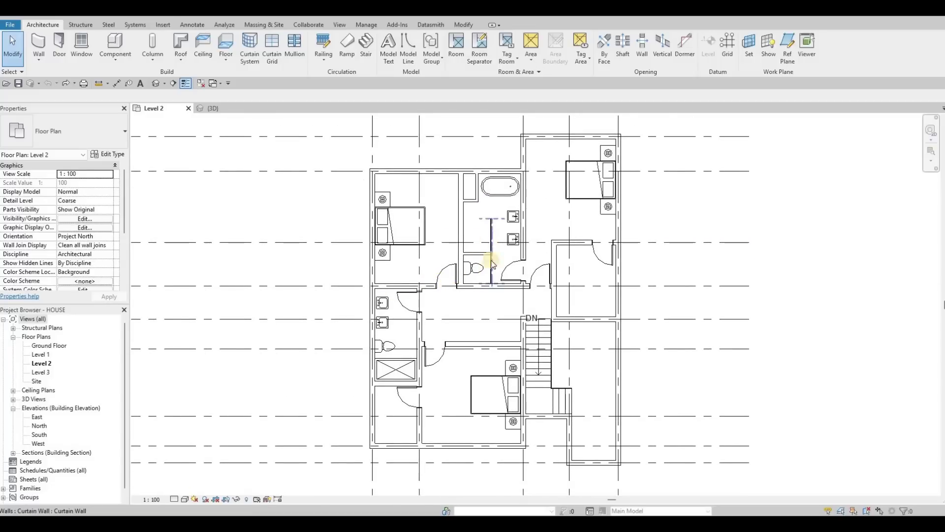
pyautogui.click(580, 186)
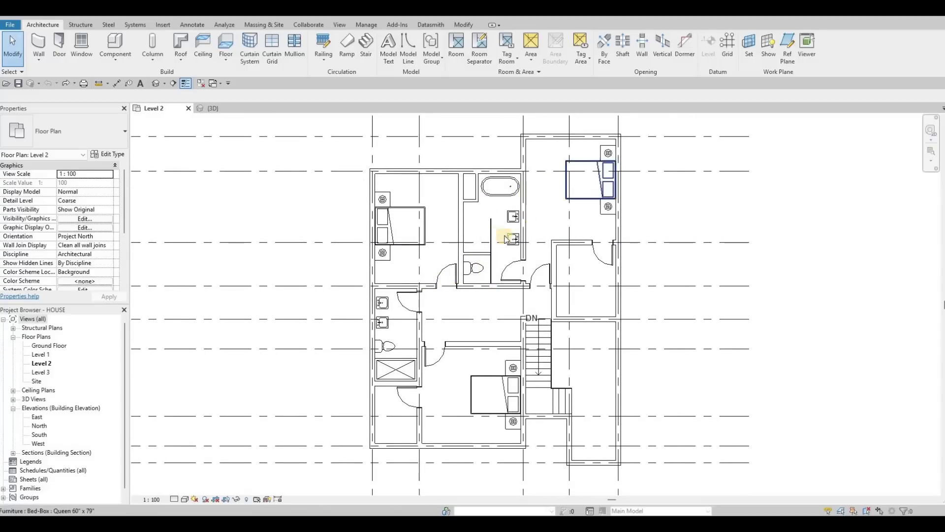
pyautogui.press('Escape')
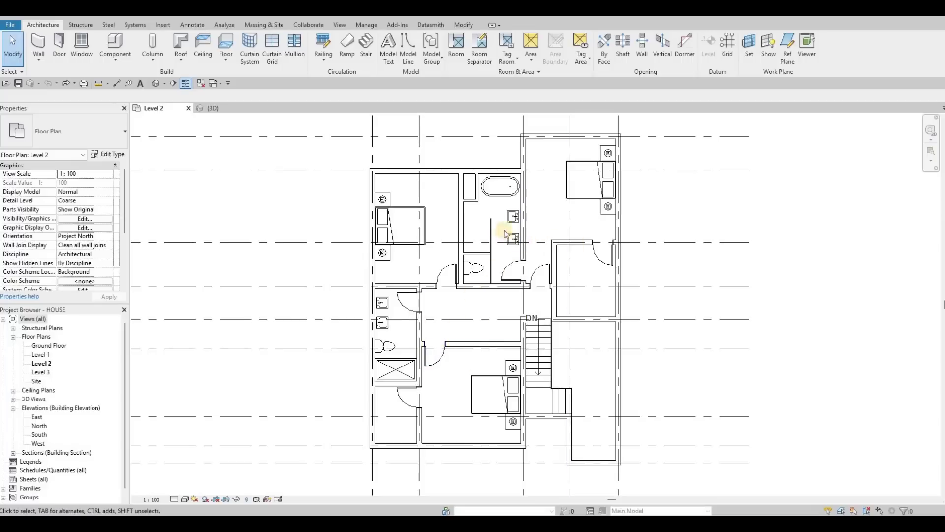
pyautogui.click(489, 195)
# - Select all Level 2 elements in plan and filter the selection down to the Walls category only
pyautogui.click(228, 106)
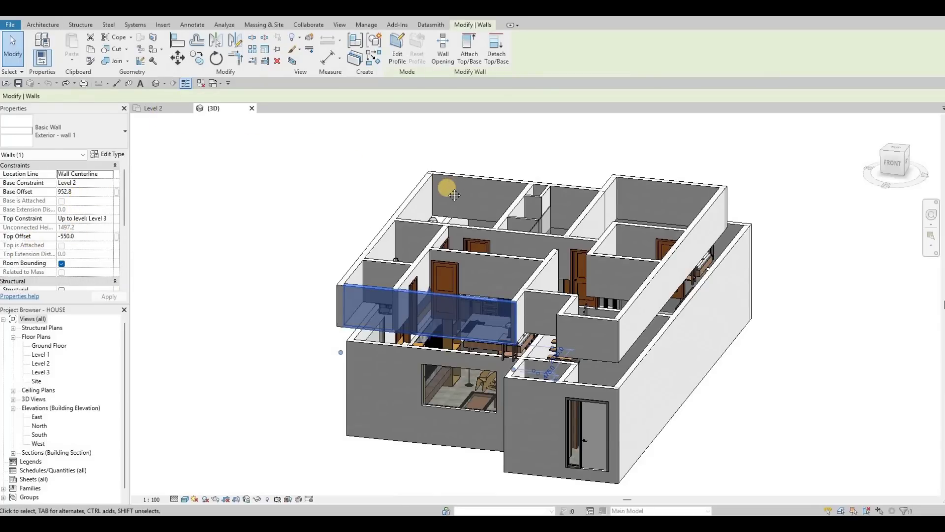
pyautogui.hotkey('ctrl', 'Tab')
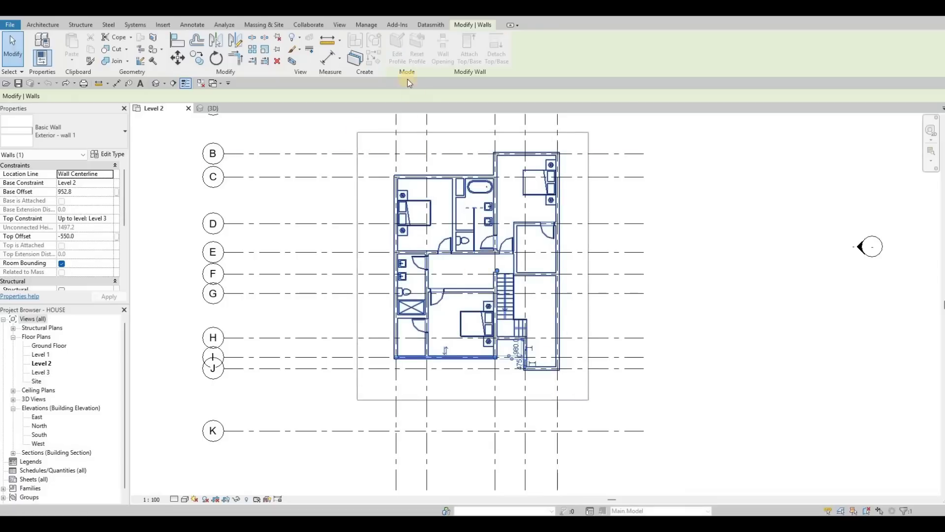
pyautogui.click(398, 49)
pyautogui.press('f')
pyautogui.press('i')
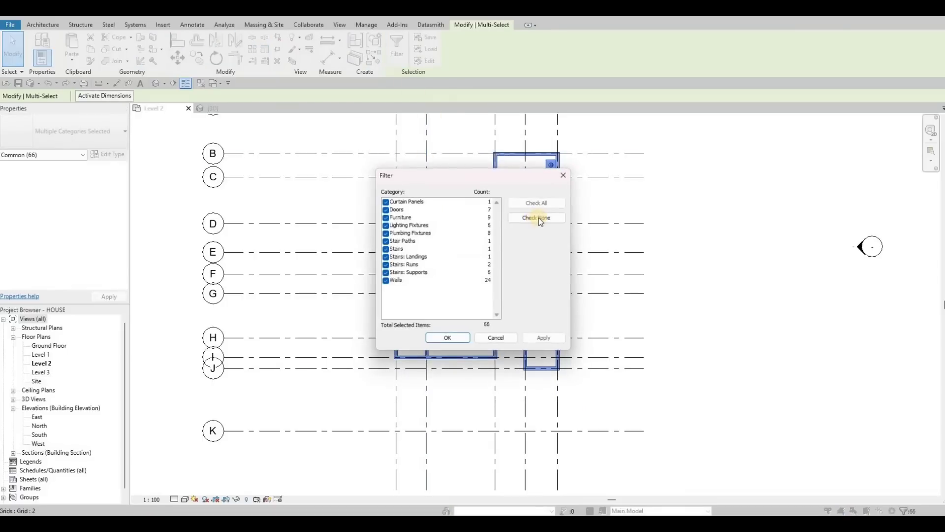
pyautogui.click(537, 217)
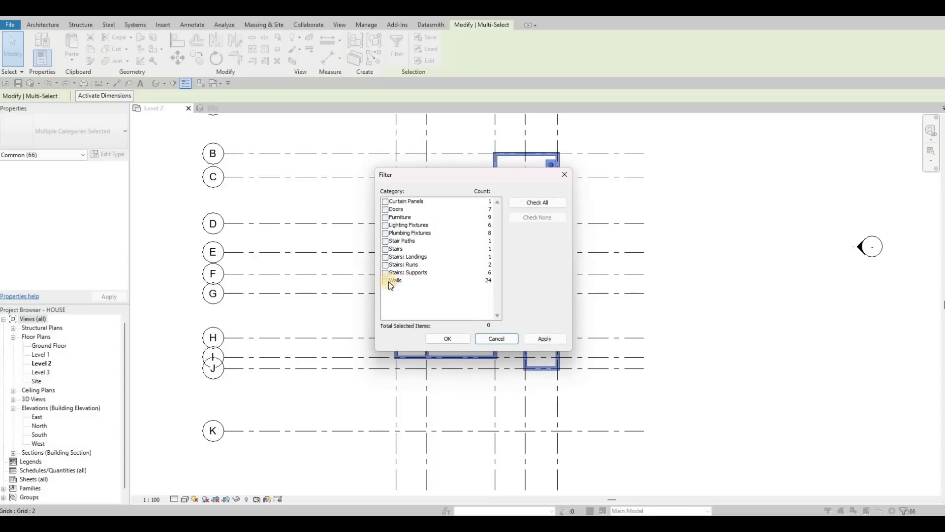
pyautogui.click(543, 339)
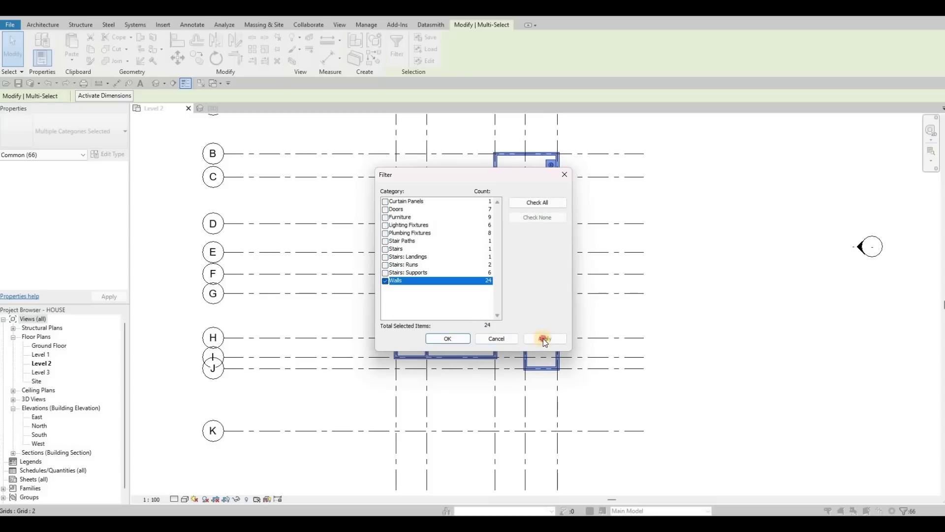
pyautogui.click(448, 339)
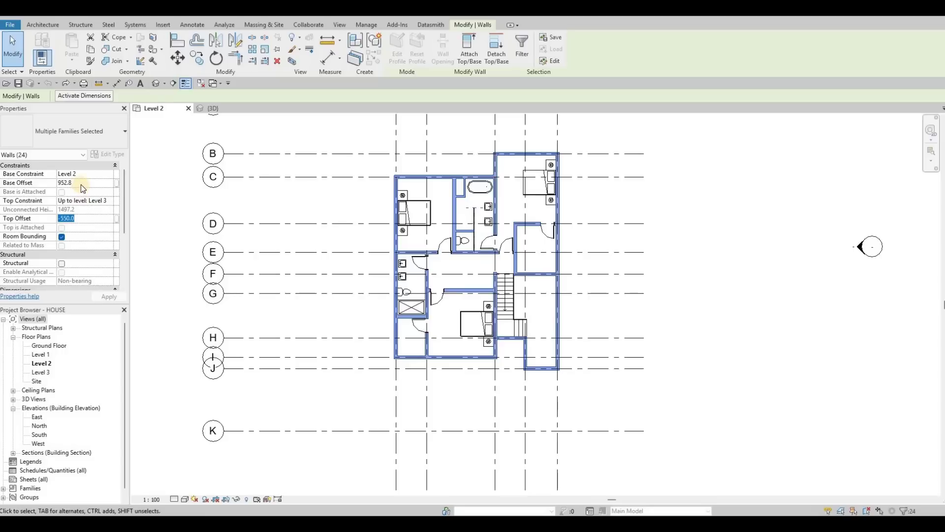
# - Set the Top Offset and Base Offset of the selected Level 2 walls to 0, and clear the selection in the 3D view
pyautogui.write('0')
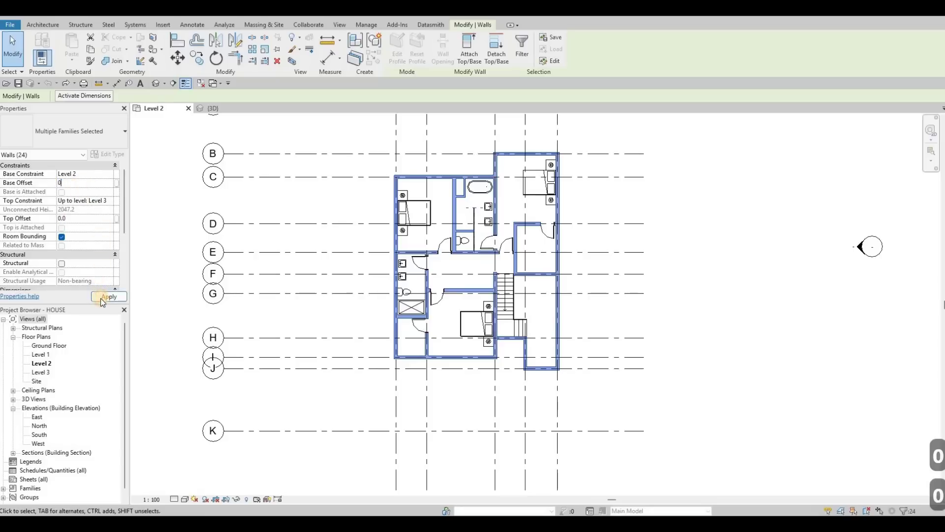
pyautogui.click(109, 296)
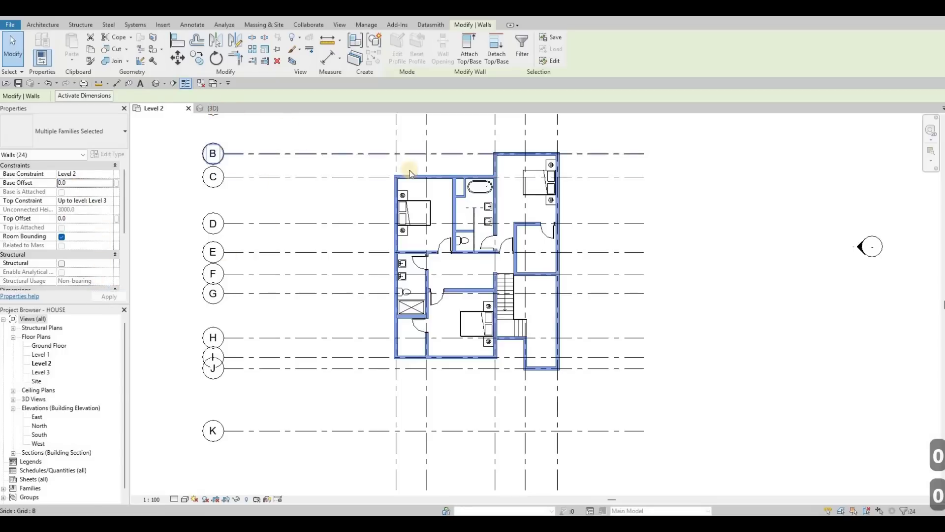
pyautogui.hotkey('ctrl', 'Tab')
pyautogui.press('Escape')
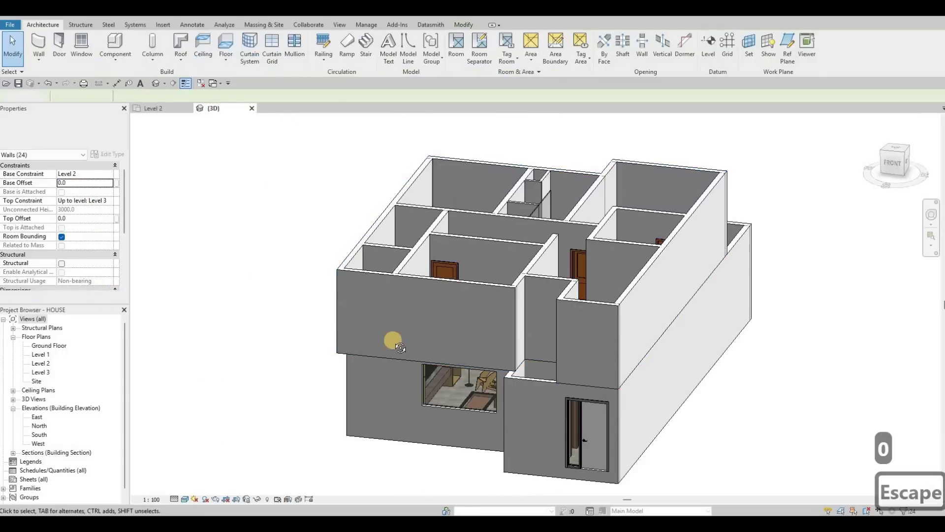
# - Examine the upper-storey walls from several sides in 3D, and return to the Level 2 floor plan around the bathrooms
pyautogui.keyDown('shift'); pyautogui.moveTo(501, 353); pyautogui.dragTo(551, 338, button='middle'); pyautogui.keyUp('shift')
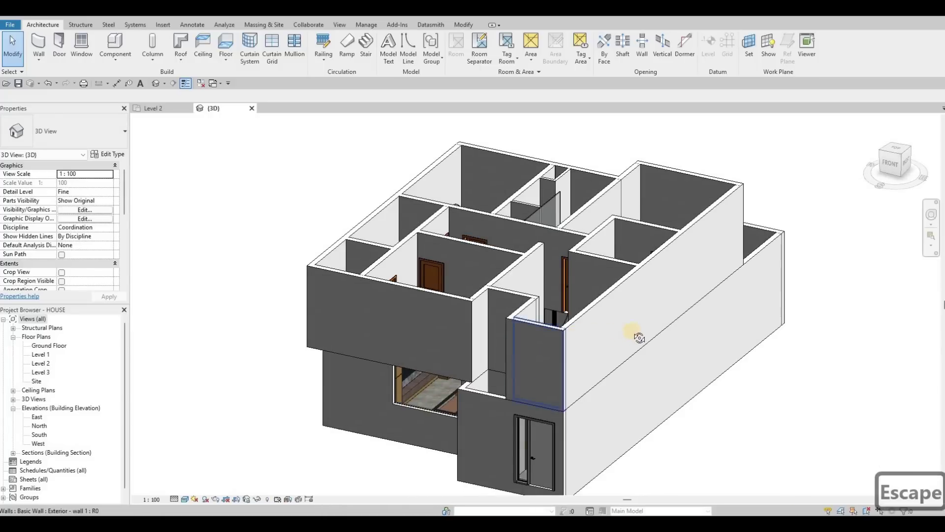
pyautogui.keyDown('shift'); pyautogui.moveTo(647, 358); pyautogui.dragTo(543, 318, button='middle'); pyautogui.keyUp('shift')
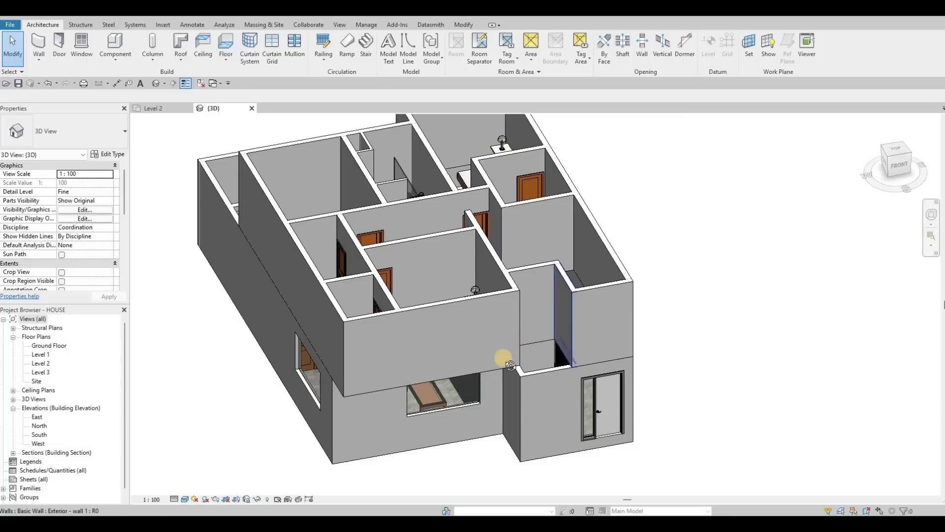
pyautogui.keyDown('shift'); pyautogui.moveTo(450, 300); pyautogui.dragTo(173, 114, button='middle'); pyautogui.keyUp('shift')
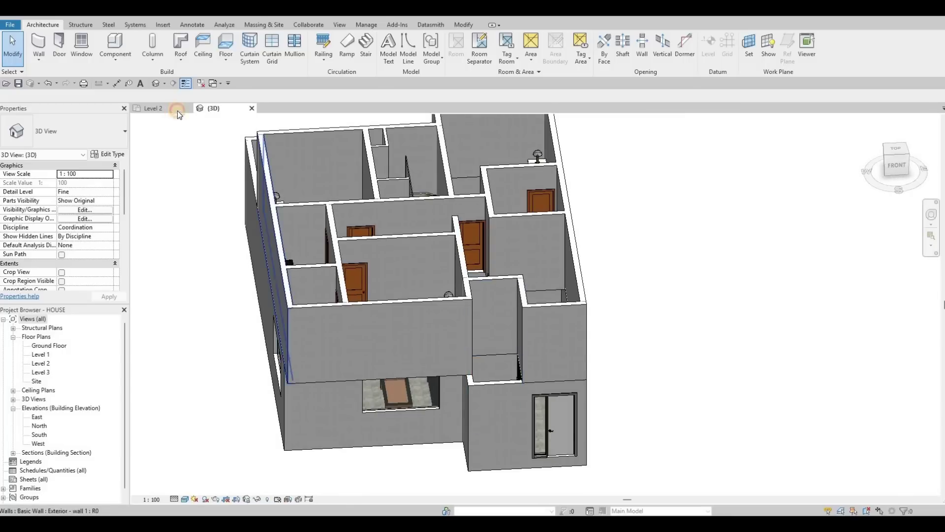
pyautogui.click(178, 110)
pyautogui.moveTo(465, 266); pyautogui.dragTo(447, 276, button='middle')
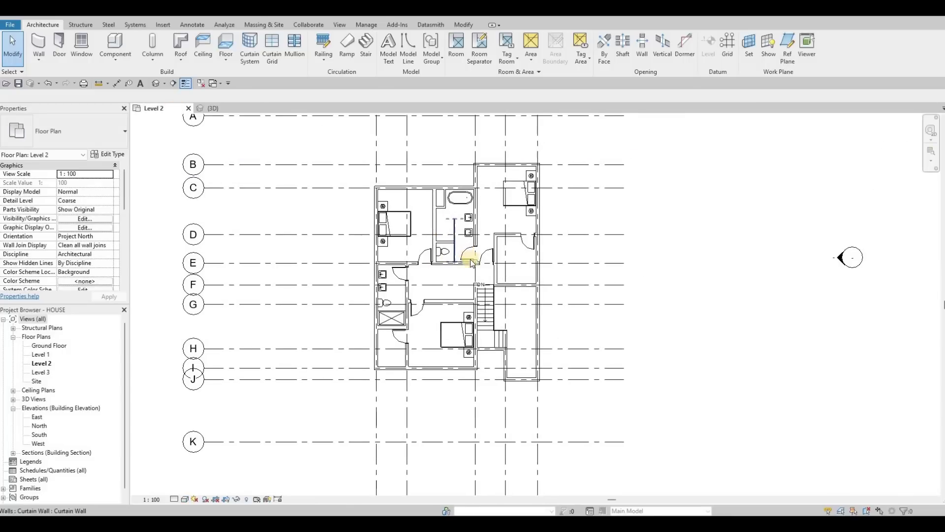
pyautogui.scroll(6, 519, 207)
pyautogui.moveTo(534, 221); pyautogui.dragTo(513, 201, button='middle')
pyautogui.scroll(-2, 517, 185)
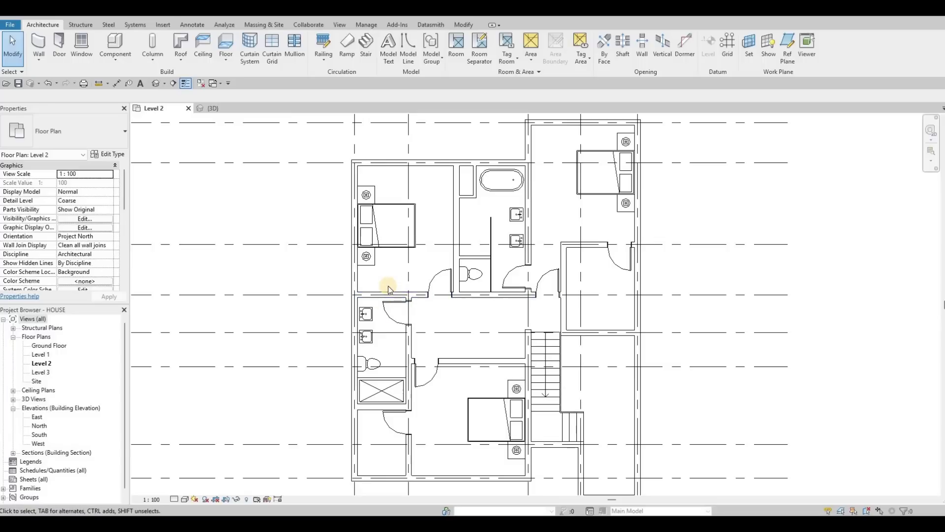
# - Turn on the Sections annotation category in the visibility/graphic overrides of the Level 2 floor plan
pyautogui.press('v')
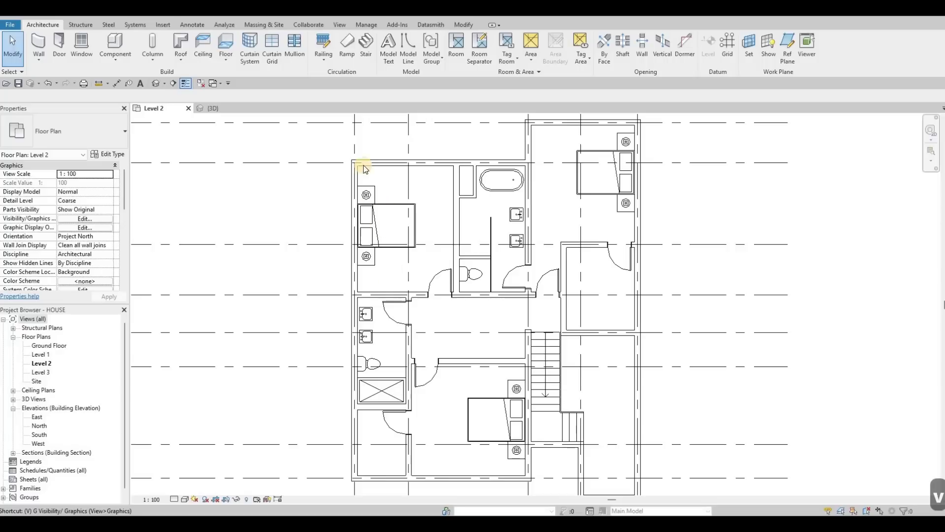
pyautogui.press('g')
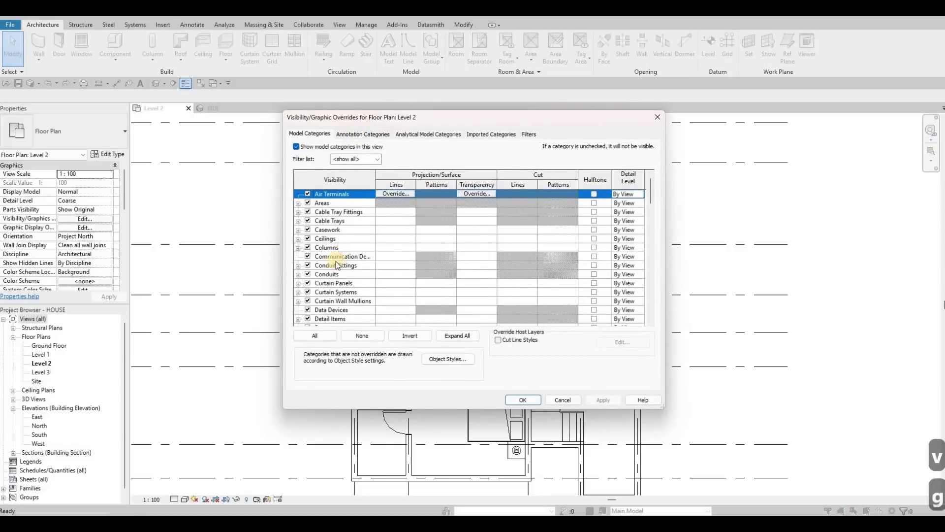
pyautogui.hotkey('ctrl', 'Tab')
pyautogui.scroll(-4, 323, 282)
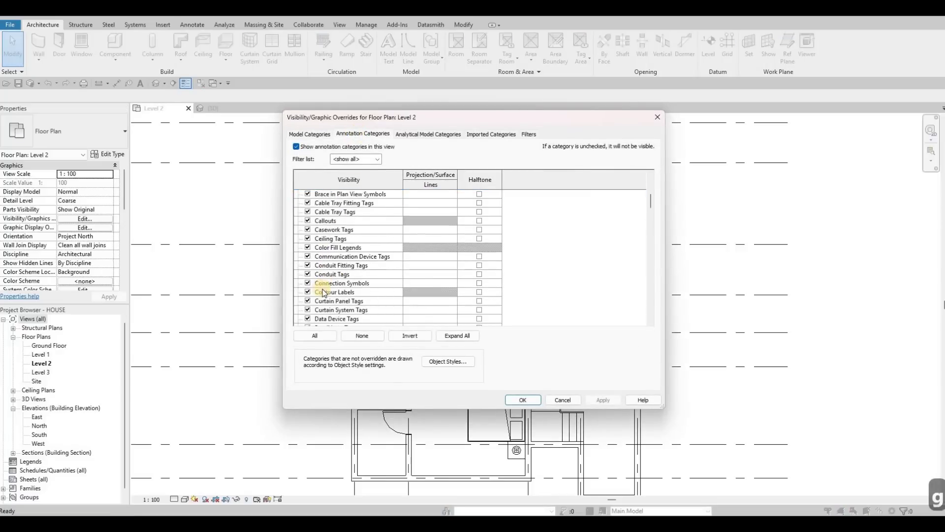
pyautogui.scroll(-7, 323, 291)
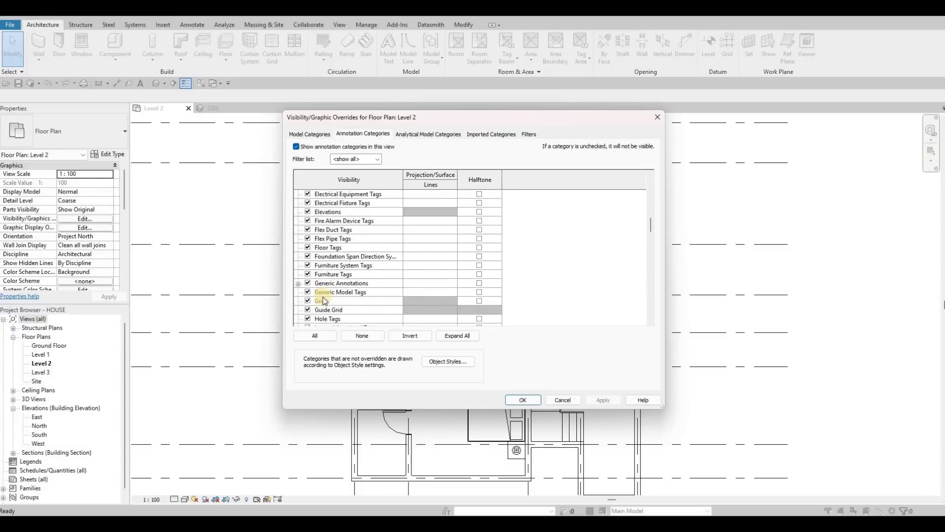
pyautogui.scroll(-10, 325, 301)
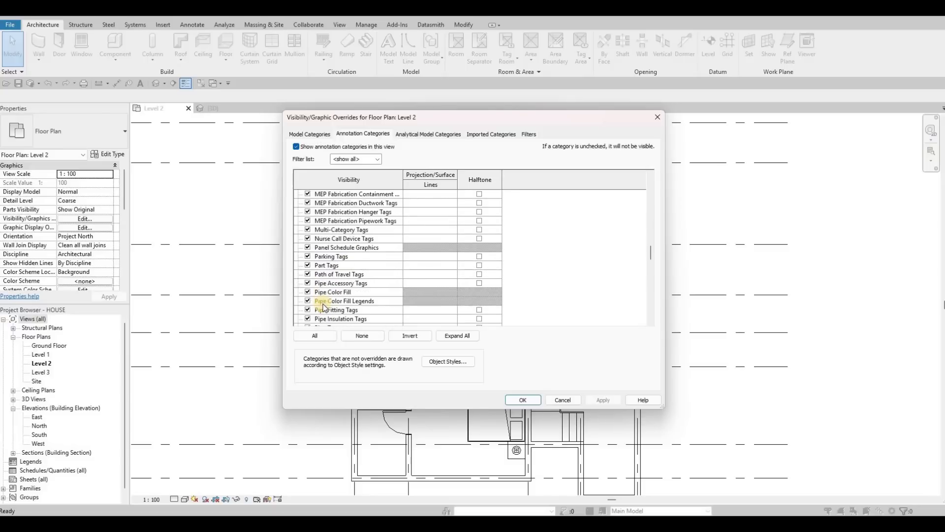
pyautogui.scroll(-4, 324, 307)
pyautogui.scroll(-3, 318, 313)
pyautogui.click(318, 312)
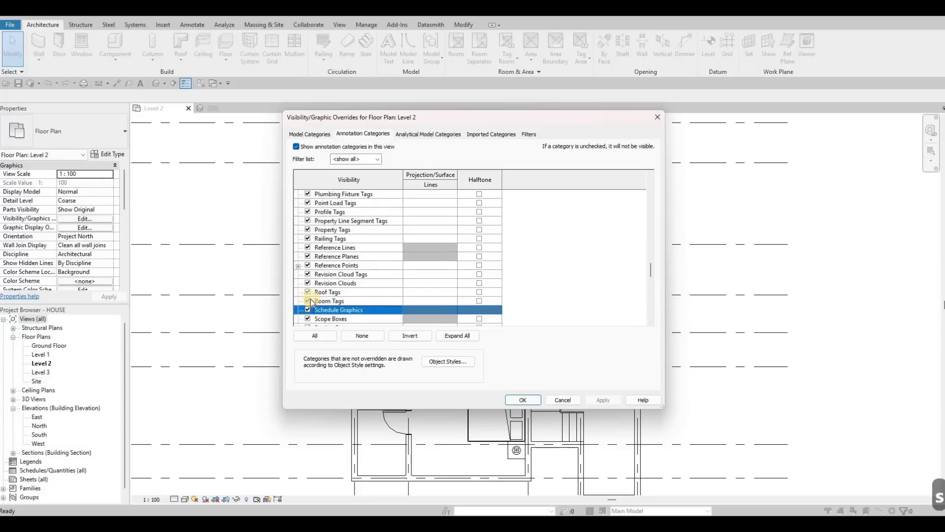
pyautogui.scroll(-2, 325, 295)
pyautogui.click(308, 292)
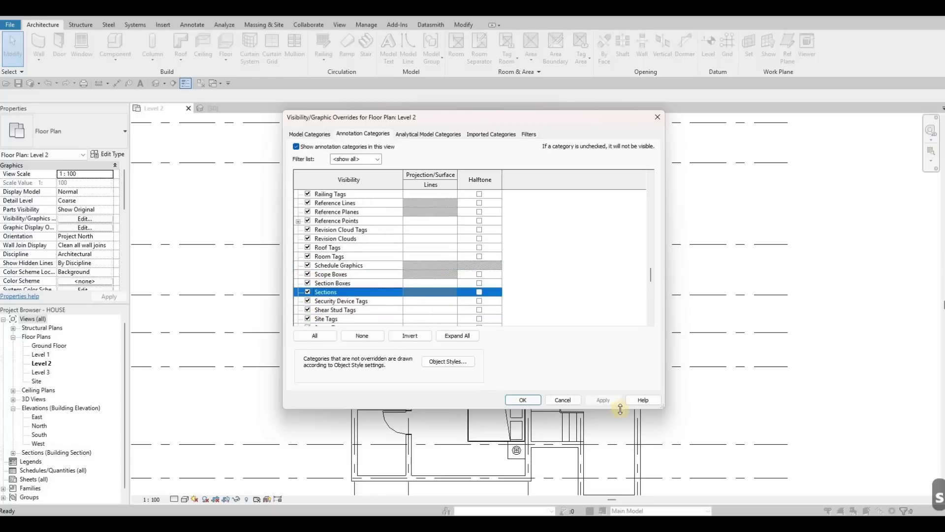
pyautogui.click(517, 400)
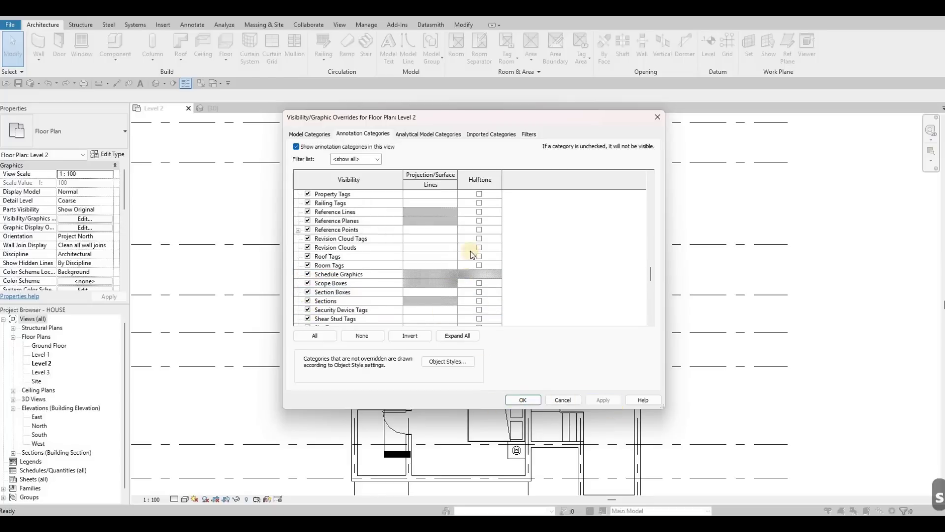
pyautogui.scroll(-1, 435, 281)
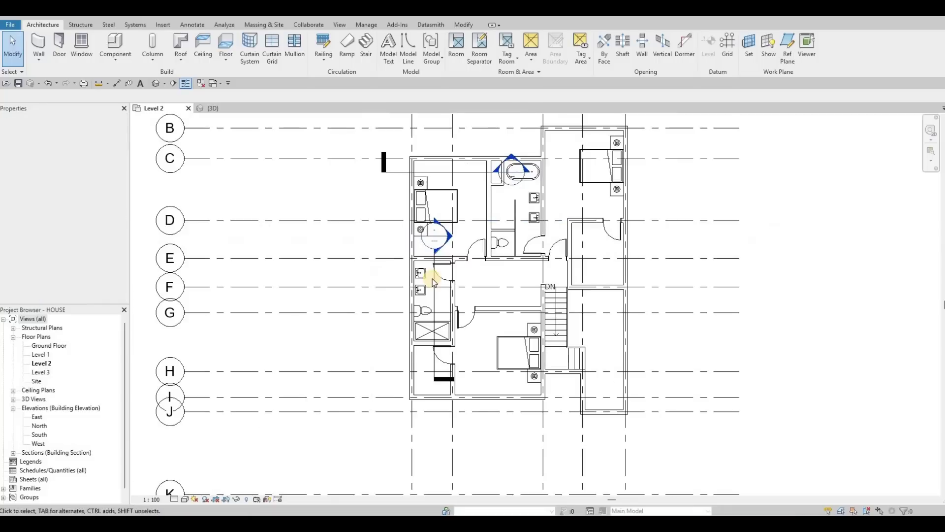
# - Flip the section running through the small bathroom so that it looks towards the wall with the two sinks
pyautogui.scroll(2, 436, 281)
pyautogui.press('Escape')
pyautogui.press('Escape')
pyautogui.click(416, 209)
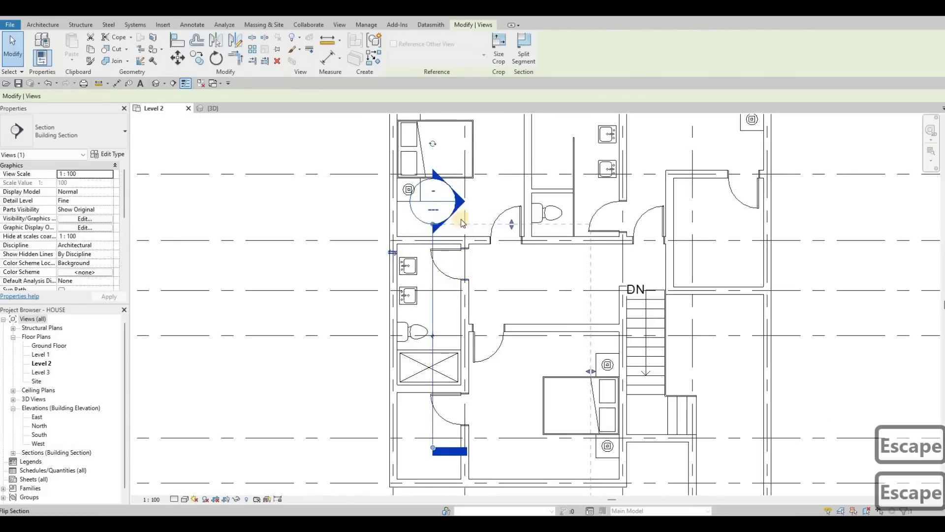
pyautogui.scroll(-1, 331, 345)
pyautogui.moveTo(331, 363); pyautogui.dragTo(378, 316, button='middle')
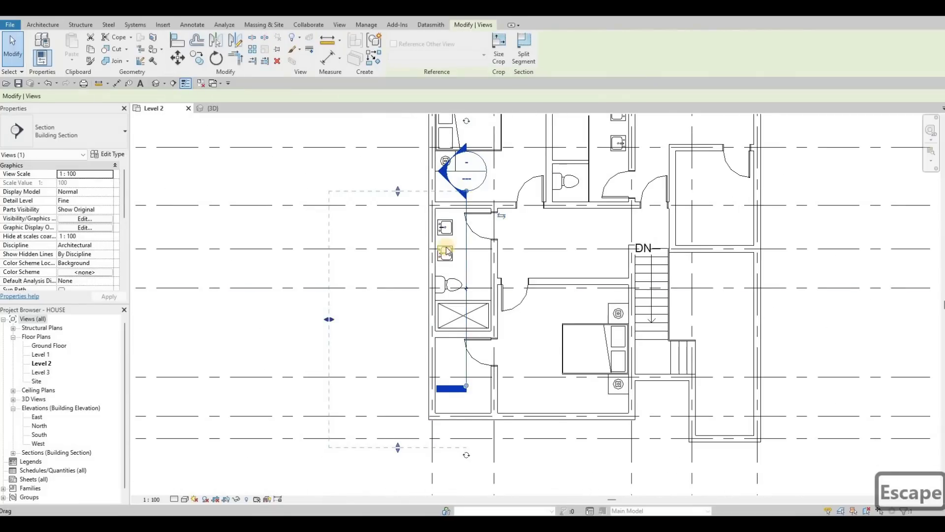
pyautogui.press('Escape')
# - Create an in-place model in the Generic Models category and start an extrusion sketch at the small bathroom
pyautogui.scroll(3, 423, 228)
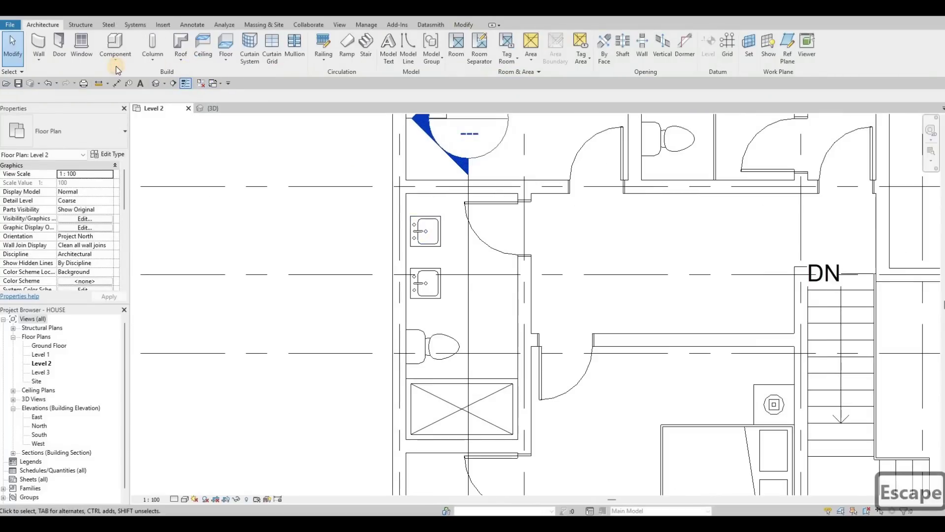
pyautogui.click(117, 65)
pyautogui.click(151, 104)
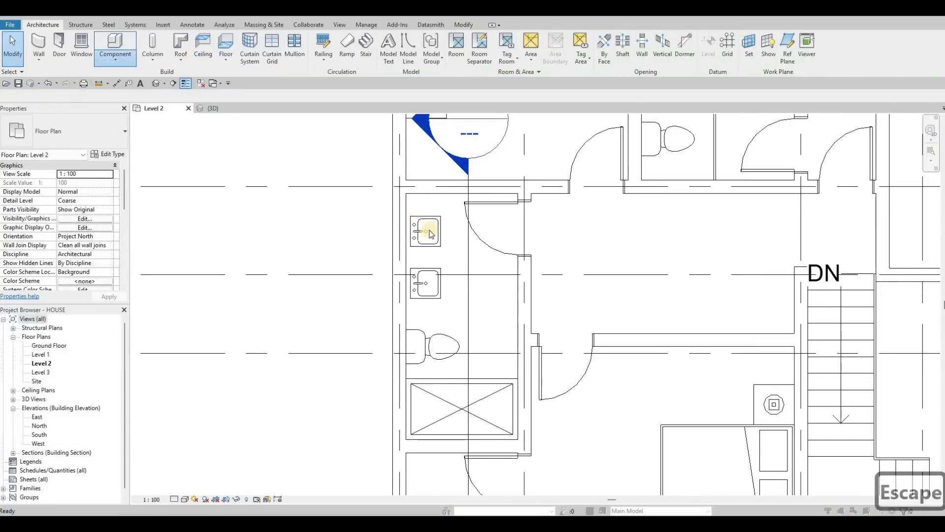
pyautogui.scroll(-2, 416, 242)
pyautogui.scroll(-2, 417, 246)
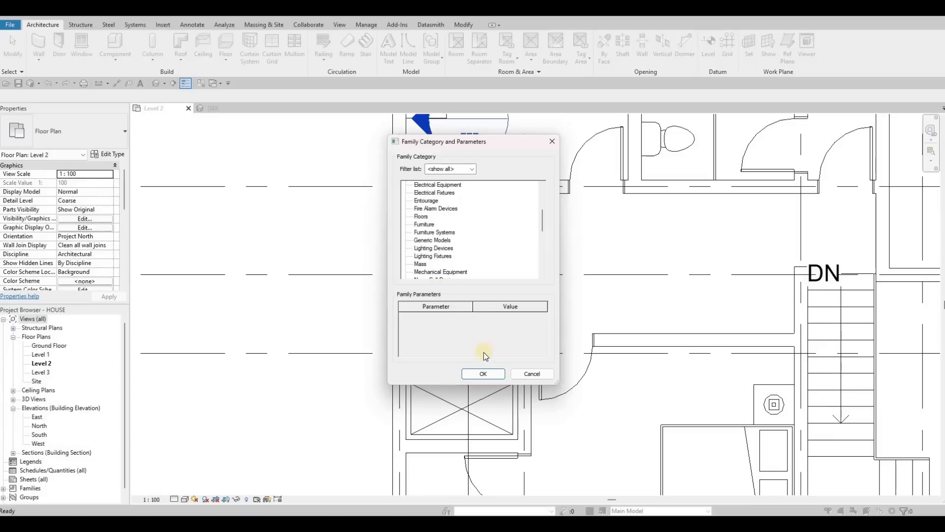
pyautogui.press('Return')
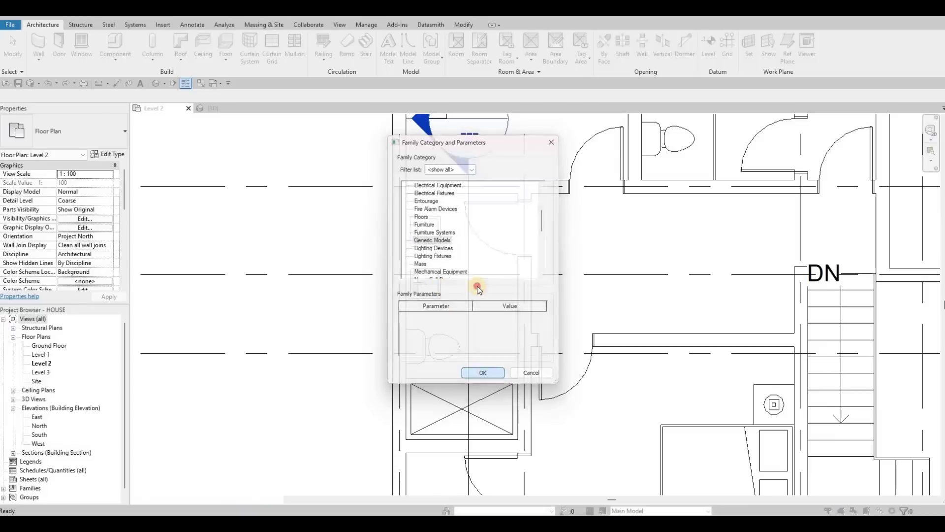
pyautogui.press('Return')
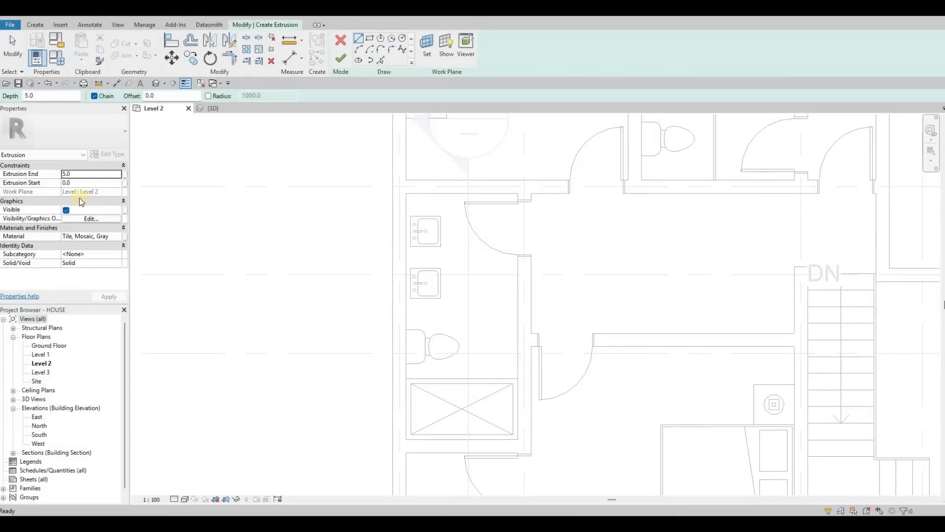
# - Set the extrusion end to 300 and assign the Glulam 36c material from the Wood category of the AEC Materials library
pyautogui.click(120, 173)
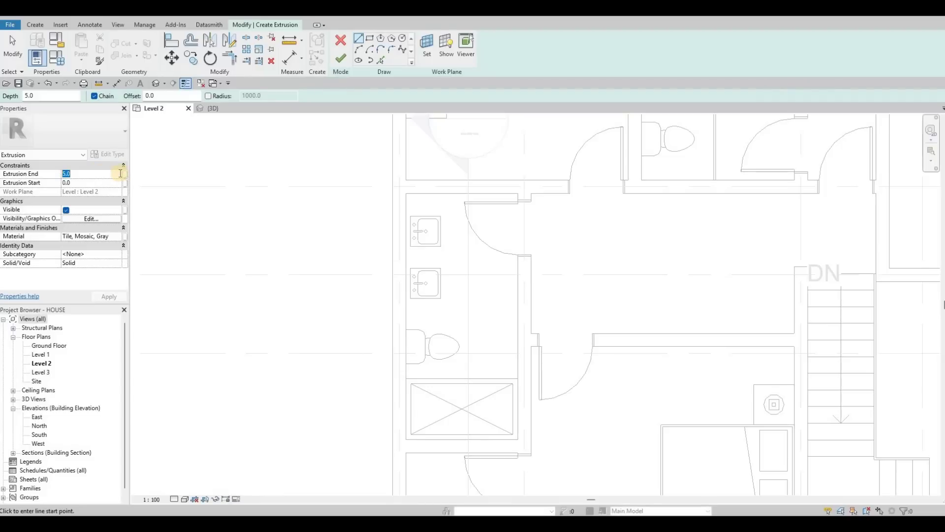
pyautogui.write('300')
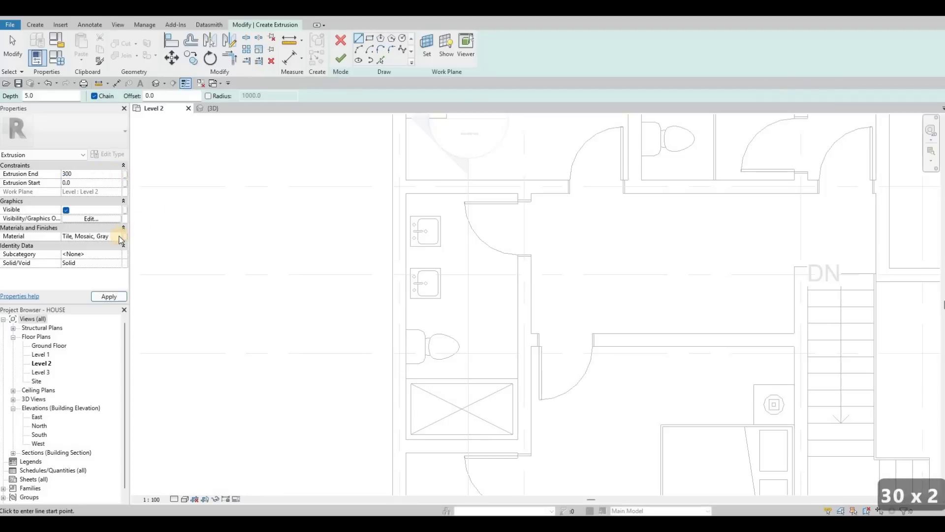
pyautogui.click(119, 237)
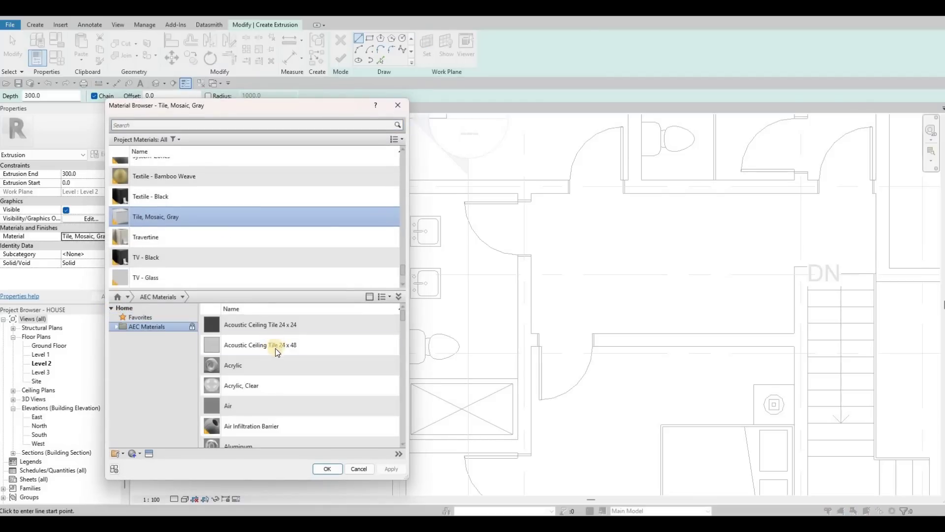
pyautogui.scroll(-8, 271, 353)
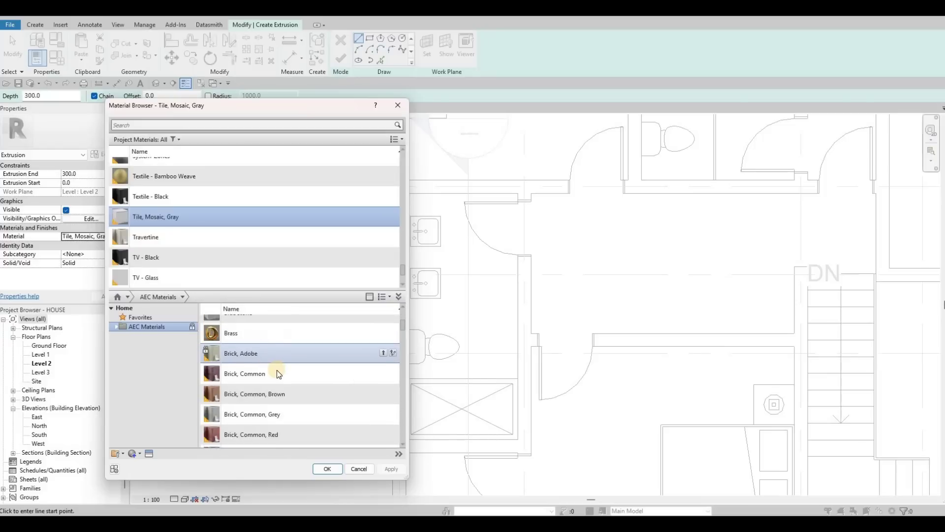
pyautogui.scroll(-8, 276, 370)
pyautogui.scroll(5, 276, 370)
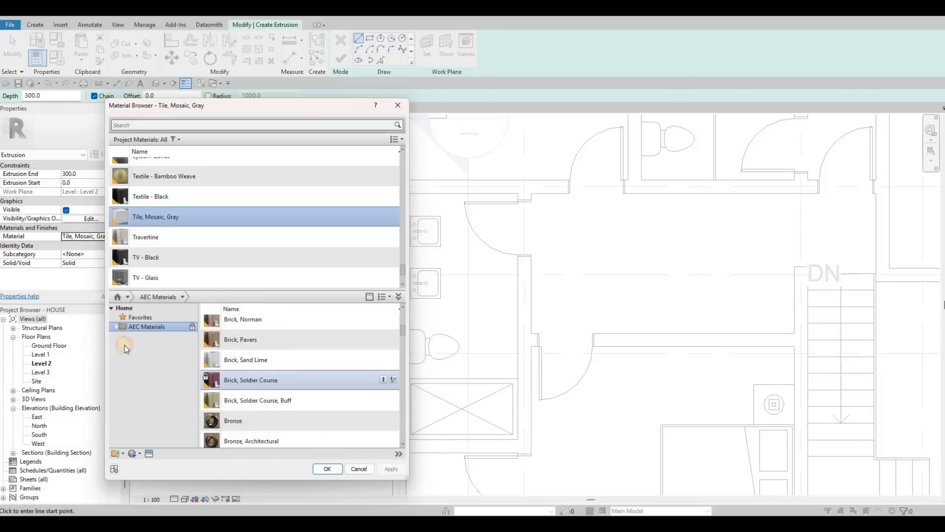
pyautogui.click(116, 327)
pyautogui.scroll(-3, 141, 435)
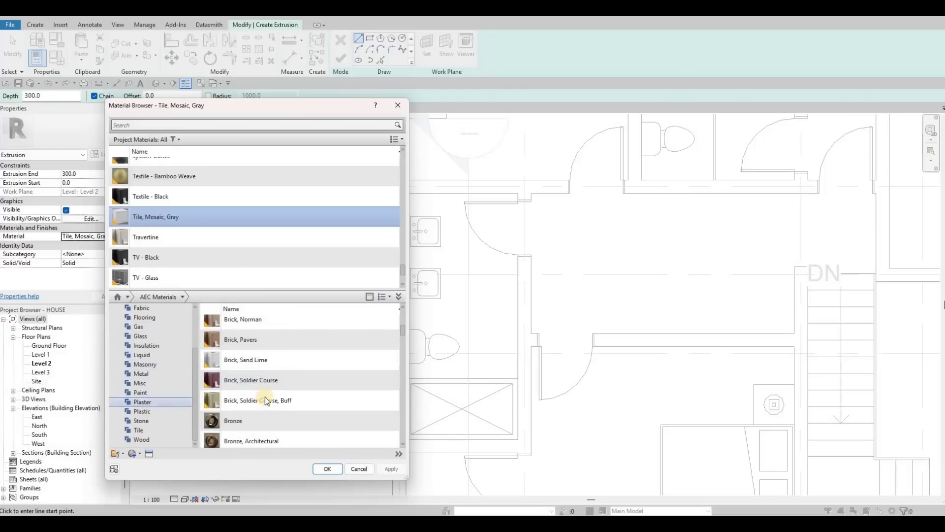
pyautogui.press('Down')
pyautogui.press('Down')
pyautogui.press('Down')
pyautogui.press('Down')
pyautogui.scroll(-5, 370, 363)
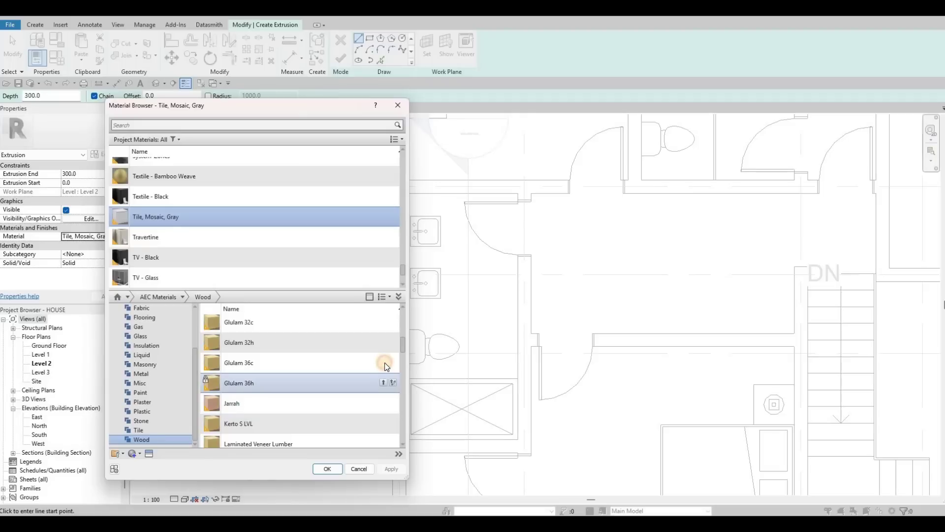
pyautogui.click(385, 365)
pyautogui.click(386, 471)
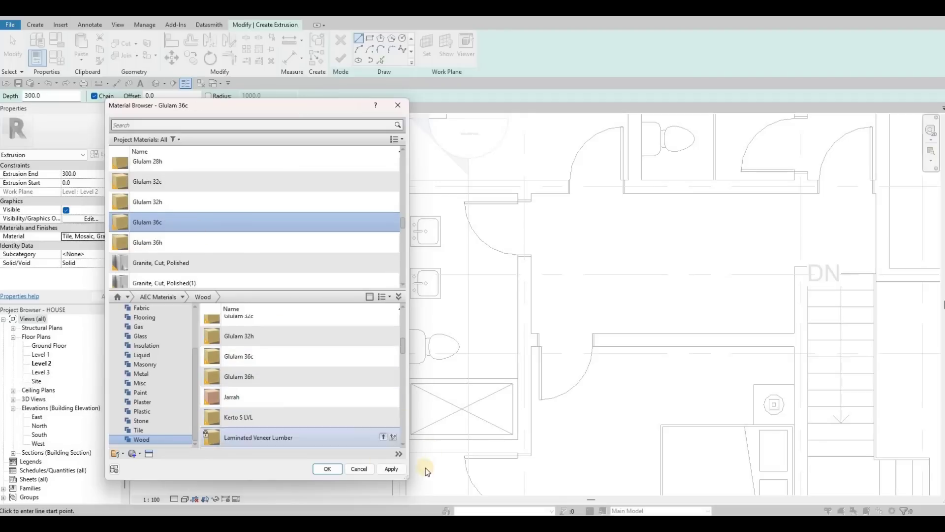
pyautogui.click(325, 469)
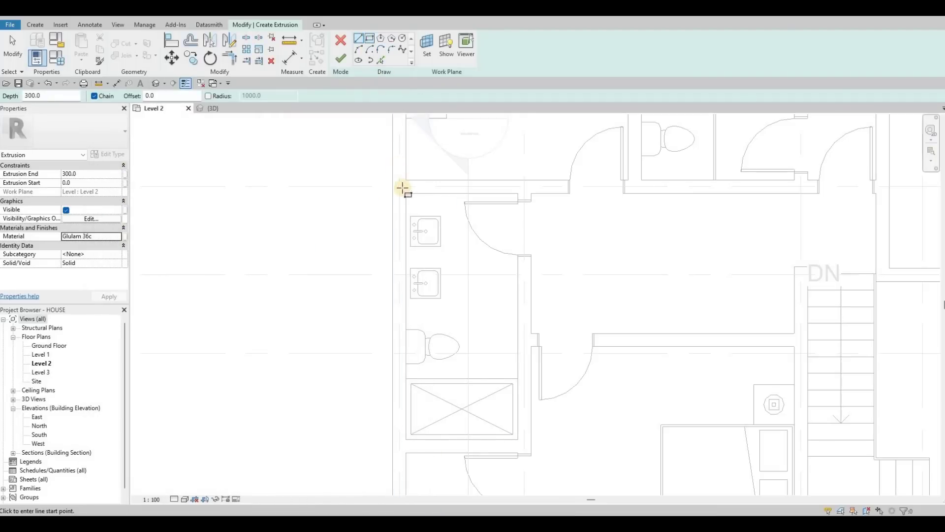
# - Sketch a rectangle about 1900 mm long around the two sinks from the bathroom's wall corner, and finish the extrusion sketch
pyautogui.press('r')
pyautogui.press('c')
pyautogui.click(406, 194)
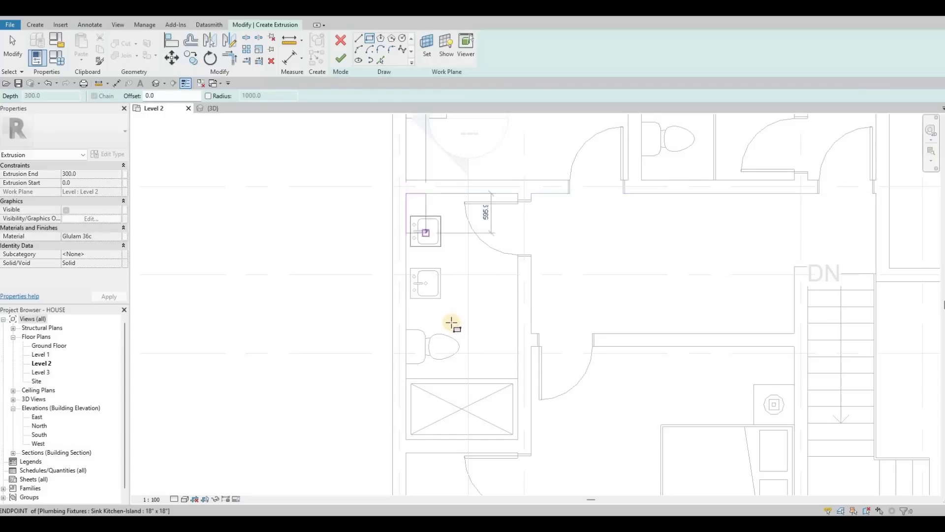
pyautogui.click(454, 315)
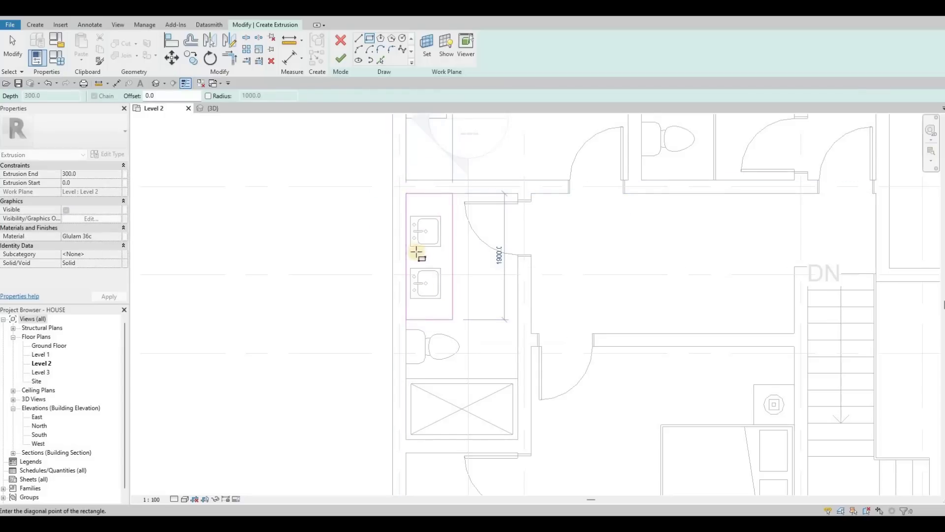
pyautogui.press('Escape')
pyautogui.click(338, 59)
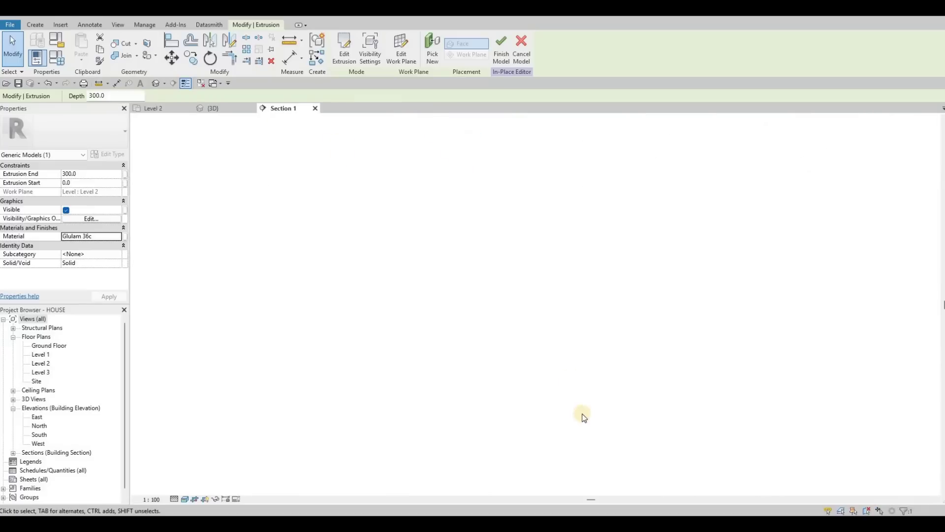
# - View the extrusion beneath the sinks in Section 1 and finish the in-place model
pyautogui.moveTo(708, 441); pyautogui.dragTo(592, 365, button='middle')
pyautogui.scroll(-5, 580, 337)
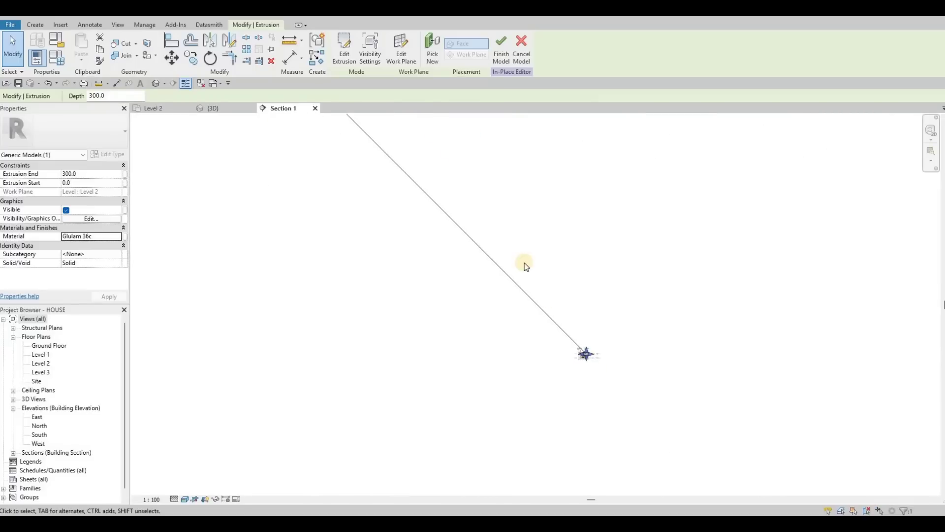
pyautogui.press('Escape')
pyautogui.scroll(8, 520, 252)
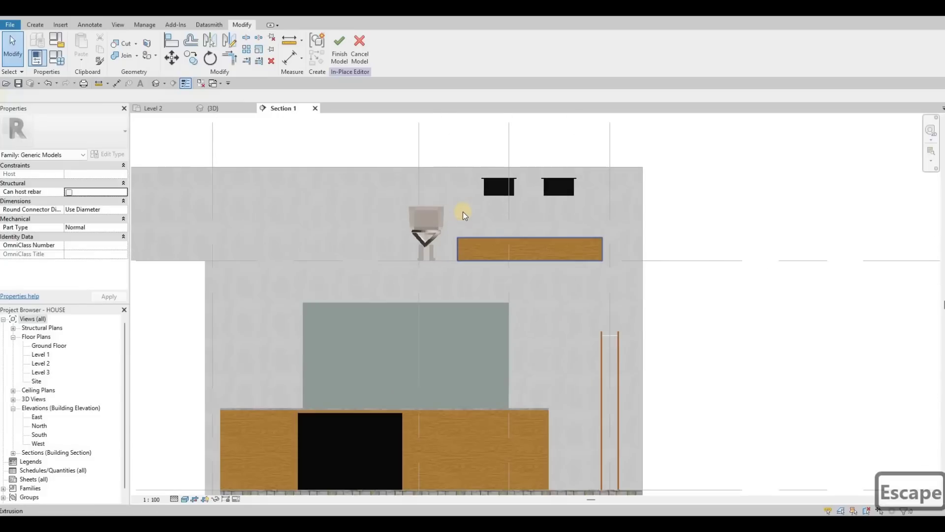
pyautogui.scroll(-1, 457, 212)
pyautogui.scroll(-4, 362, 225)
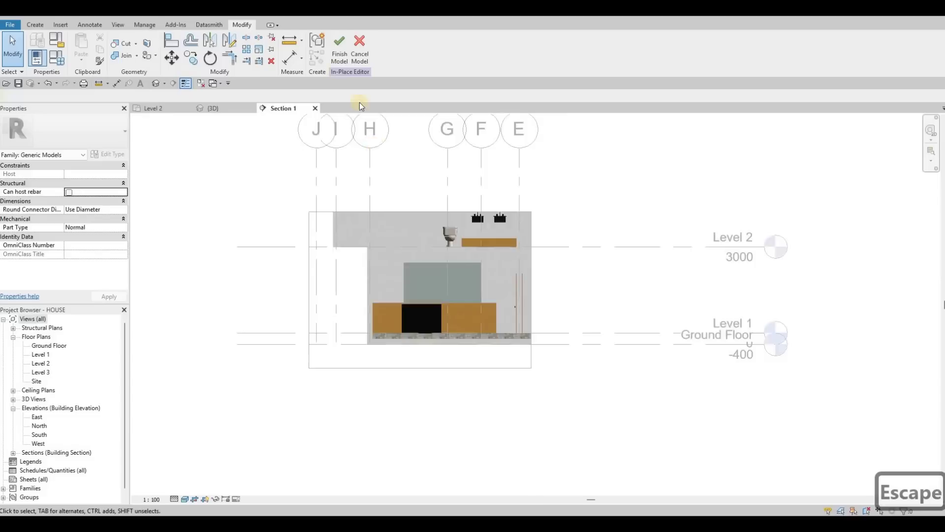
pyautogui.press('Escape')
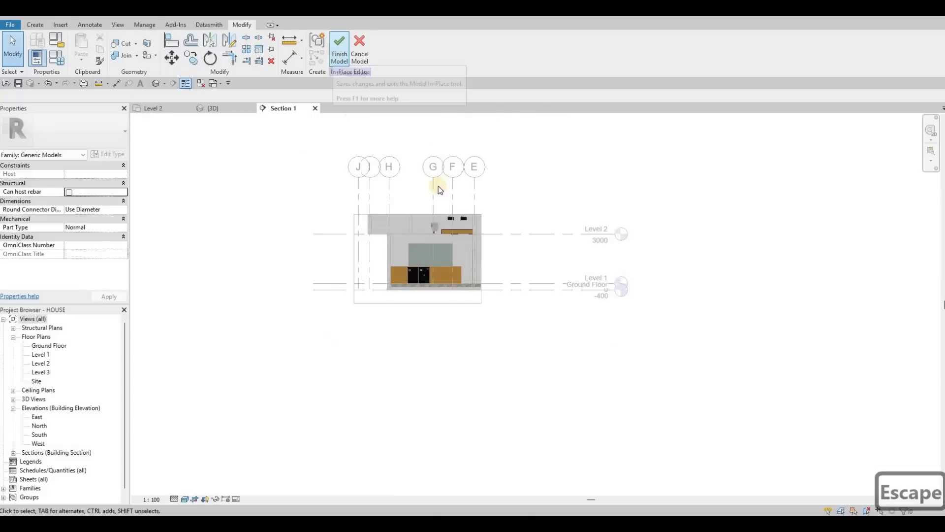
# - Extend the crop region of Section 1 upward to Level 3 so the full upper storey is included
pyautogui.click(415, 213)
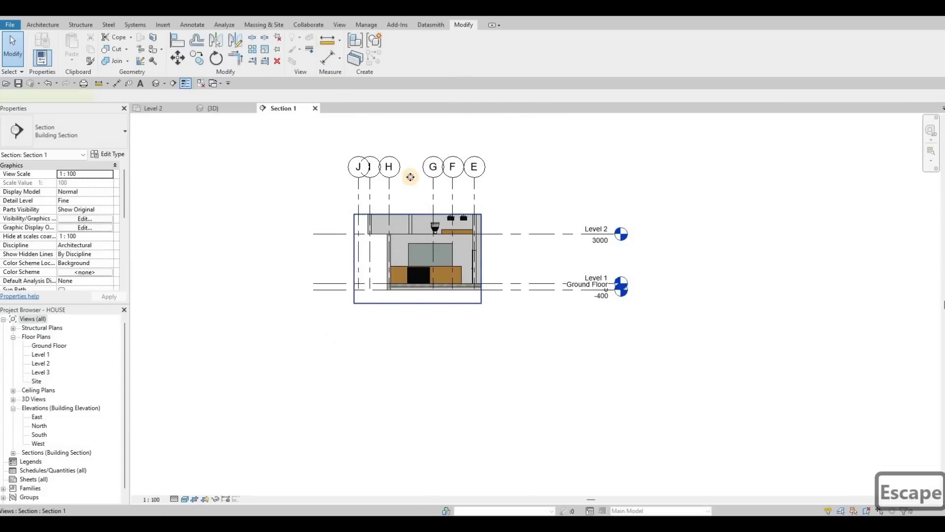
pyautogui.moveTo(418, 214); pyautogui.dragTo(466, 182)
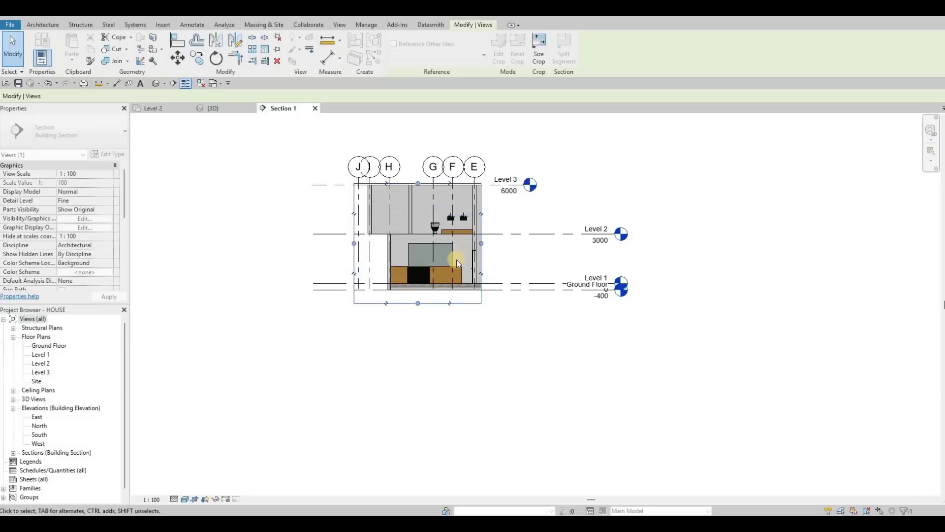
pyautogui.scroll(2, 455, 261)
pyautogui.scroll(2, 448, 261)
pyautogui.press('Escape')
# - Stretch the top face of the wooden block upward to just below the rims of the two sinks
pyautogui.click(449, 266)
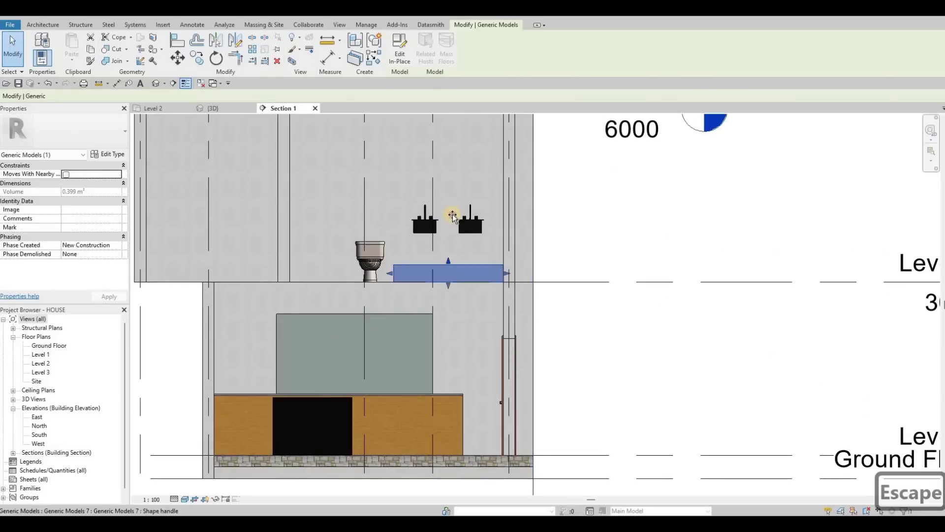
pyautogui.scroll(2, 450, 206)
pyautogui.moveTo(453, 190); pyautogui.dragTo(616, 194)
pyautogui.scroll(3, 606, 195)
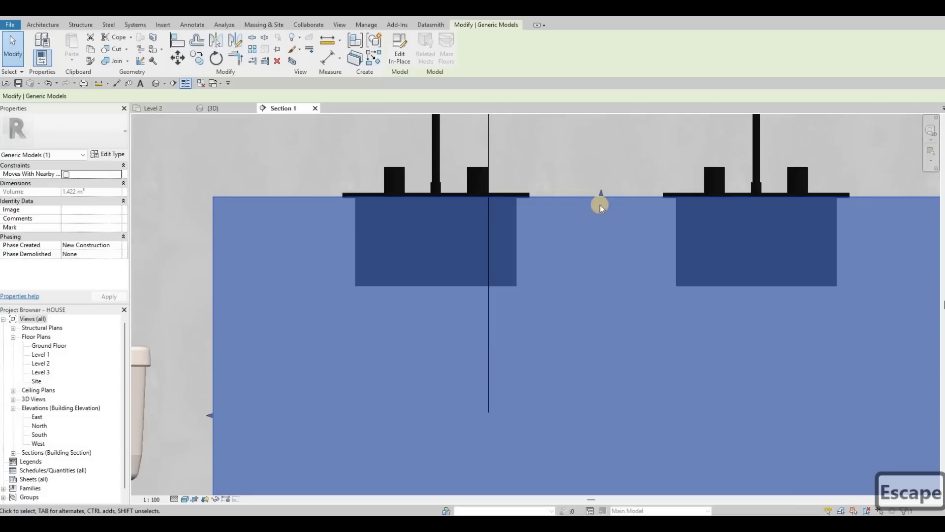
pyautogui.press('Escape')
pyautogui.press('Escape')
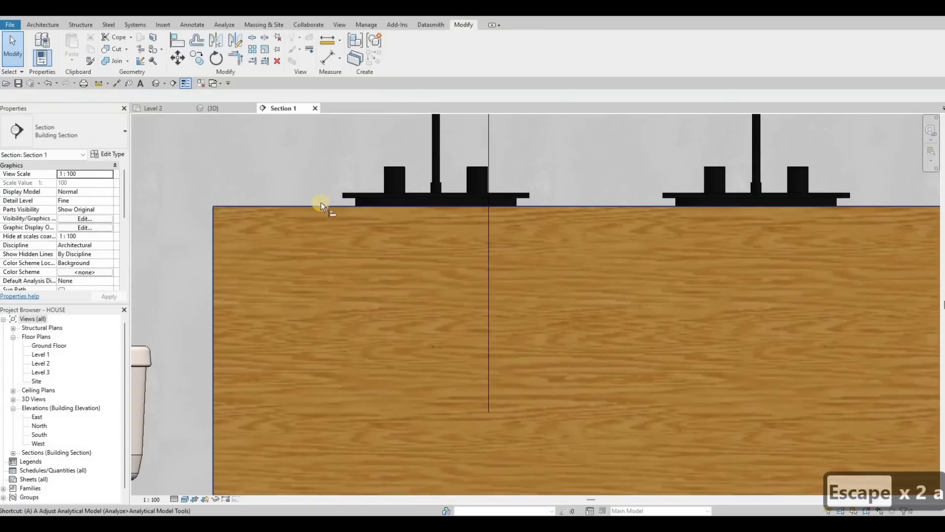
# - Align the top face of the wooden block with the underside of the sink rim
pyautogui.press('a')
pyautogui.press('l')
pyautogui.scroll(3, 309, 223)
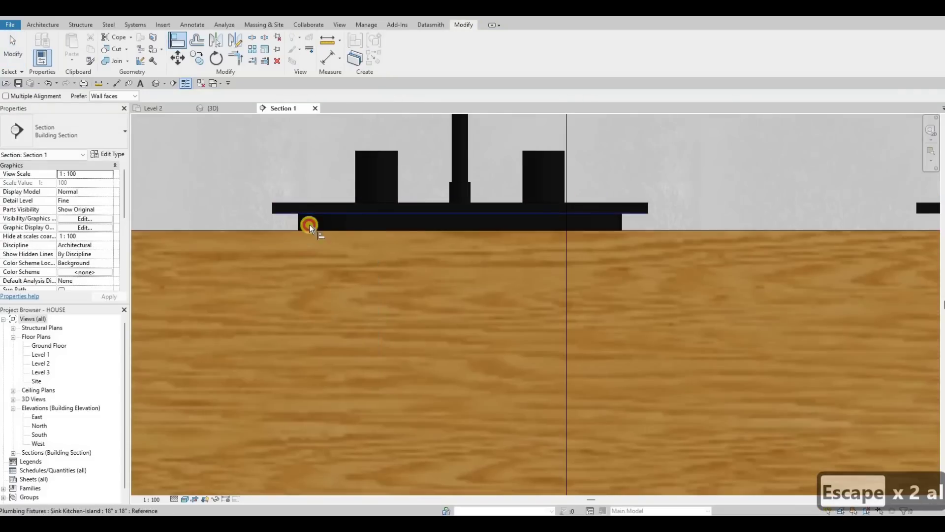
pyautogui.click(368, 224)
pyautogui.click(419, 289)
pyautogui.scroll(-2, 330, 351)
pyautogui.press('Escape')
pyautogui.scroll(-2, 323, 341)
pyautogui.press('Escape')
pyautogui.scroll(-2, 323, 341)
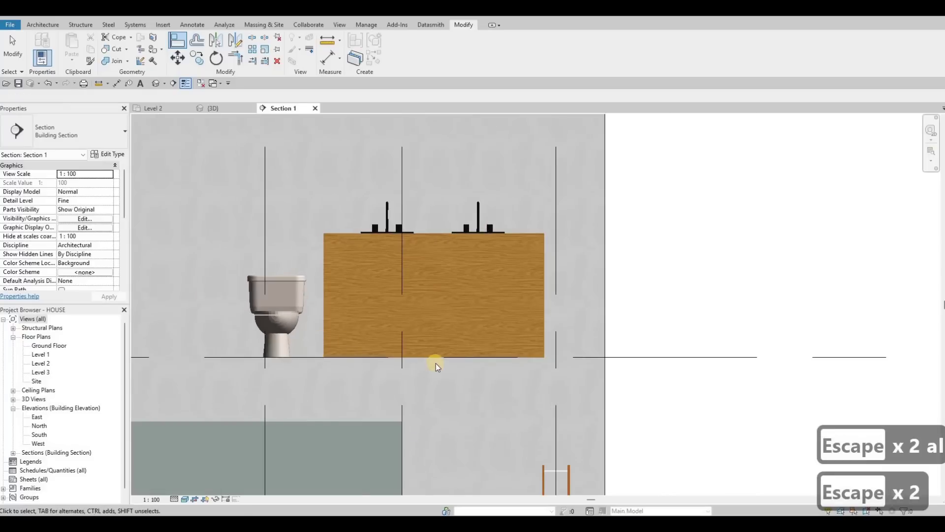
# - Raise the bottom face of the wooden block to about the top of the toilet tank, leaving the block floating
pyautogui.click(439, 280)
pyautogui.moveTo(434, 361); pyautogui.dragTo(433, 275)
pyautogui.press('Escape')
pyautogui.press('Escape')
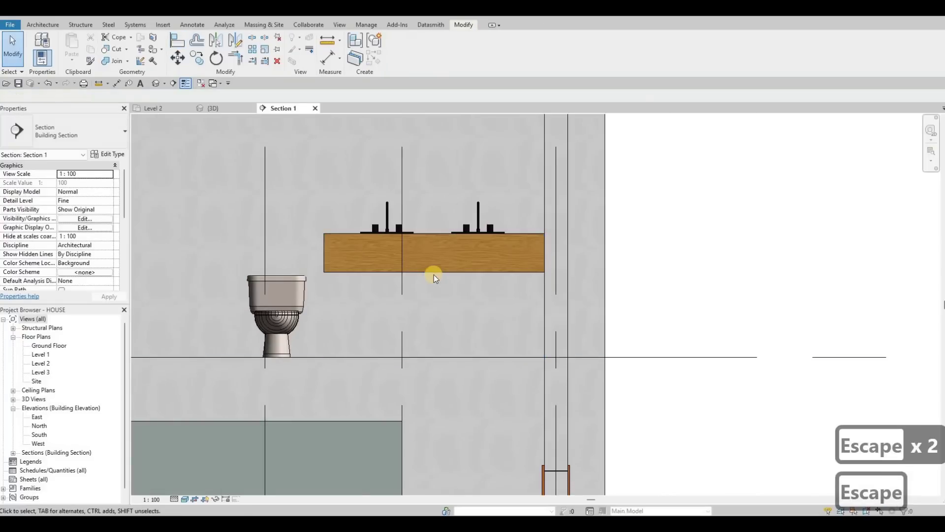
# - Copy the wooden block straight down with Constrain off, leaving a narrow gap beneath the original
pyautogui.click(433, 274)
pyautogui.press('c')
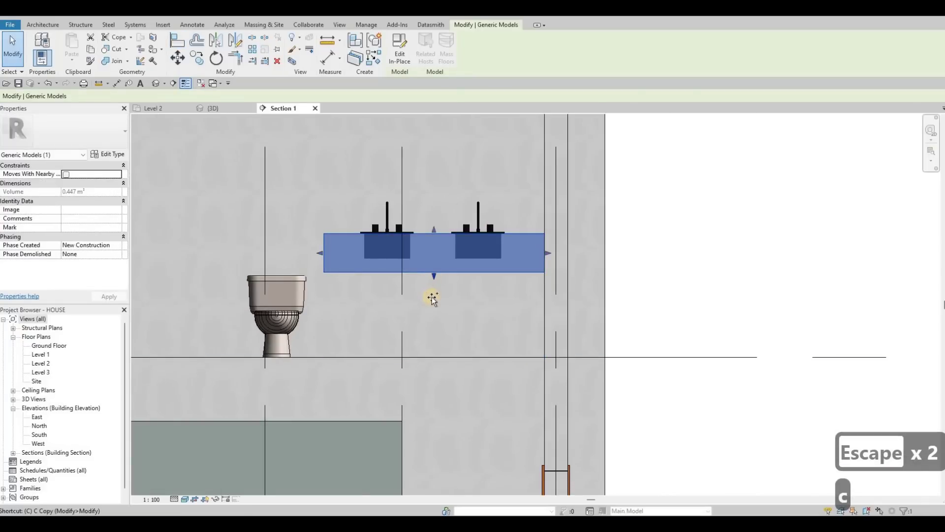
pyautogui.press('o')
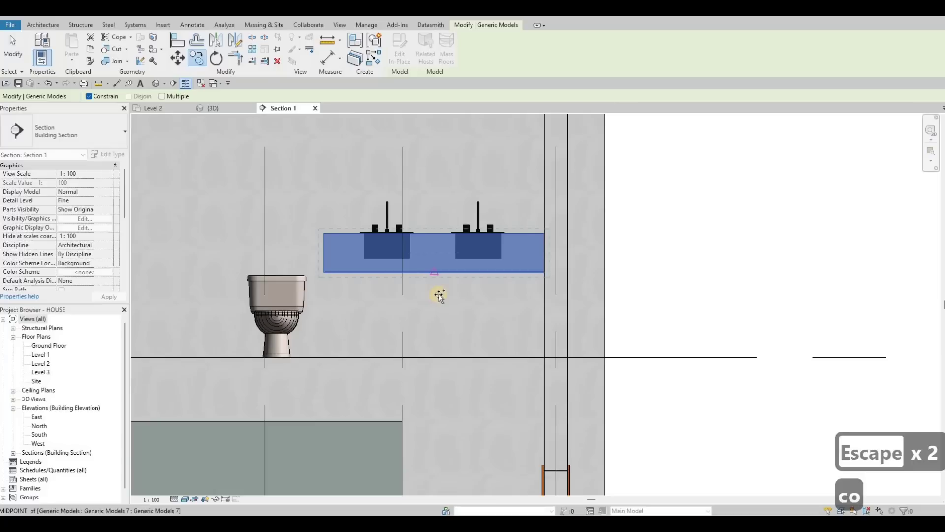
pyautogui.click(88, 96)
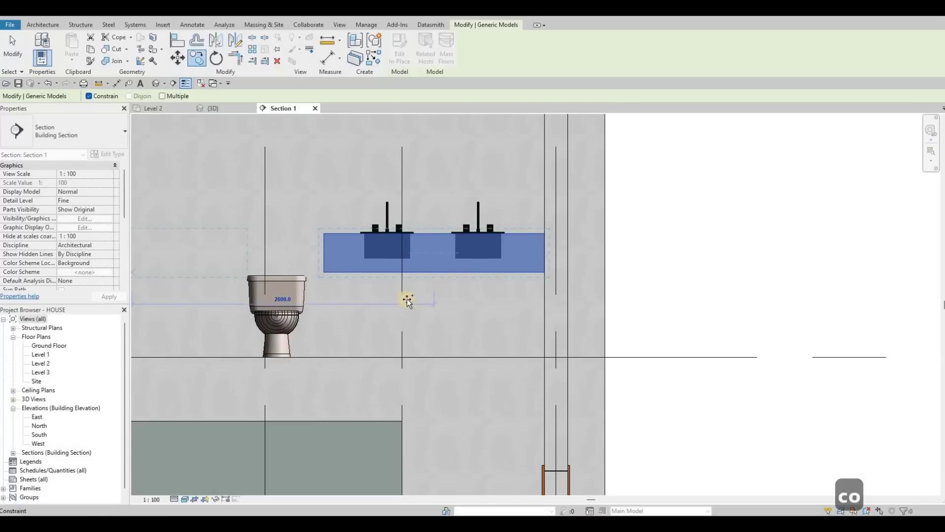
pyautogui.click(435, 318)
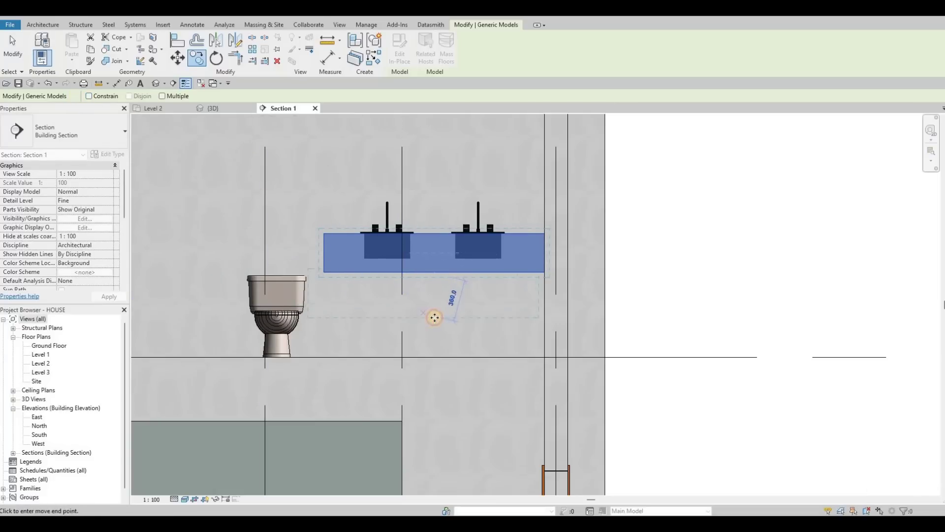
pyautogui.click(430, 280)
pyautogui.press('Escape')
pyautogui.press('Escape')
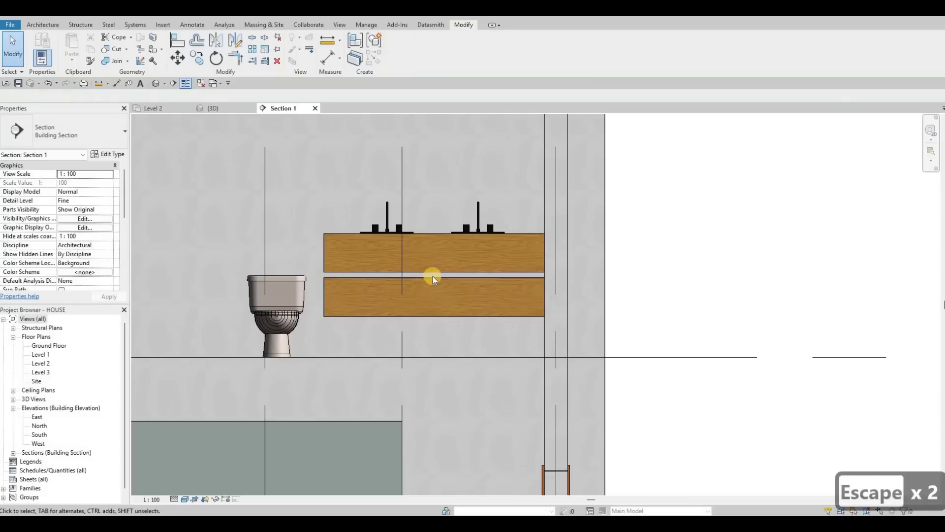
# - Try to reshape the lower block with its shape handles, and undo the changes
pyautogui.press('Escape')
pyautogui.click(433, 286)
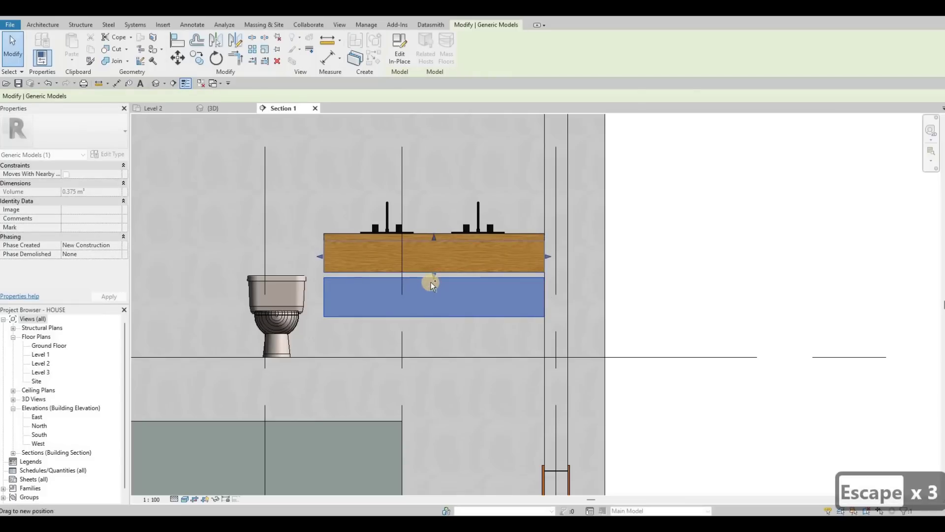
pyautogui.hotkey('ctrl', 'z')
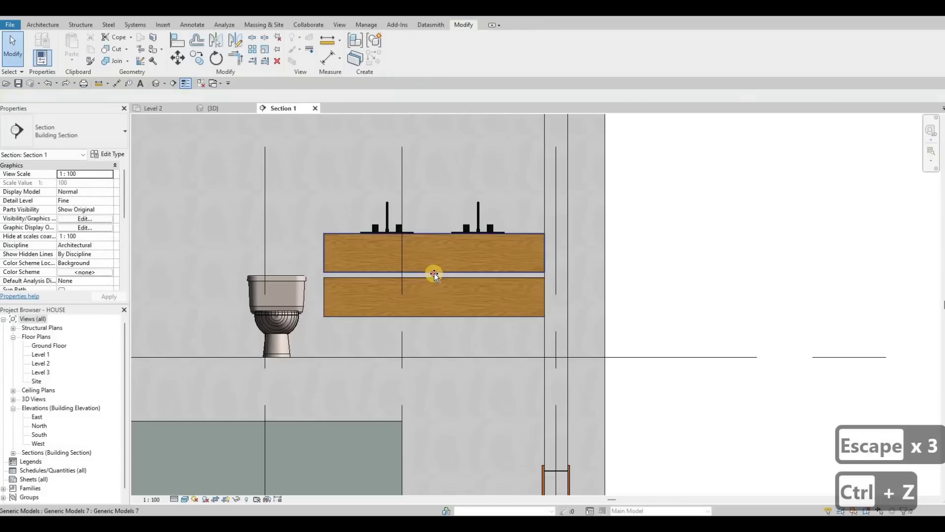
pyautogui.click(431, 306)
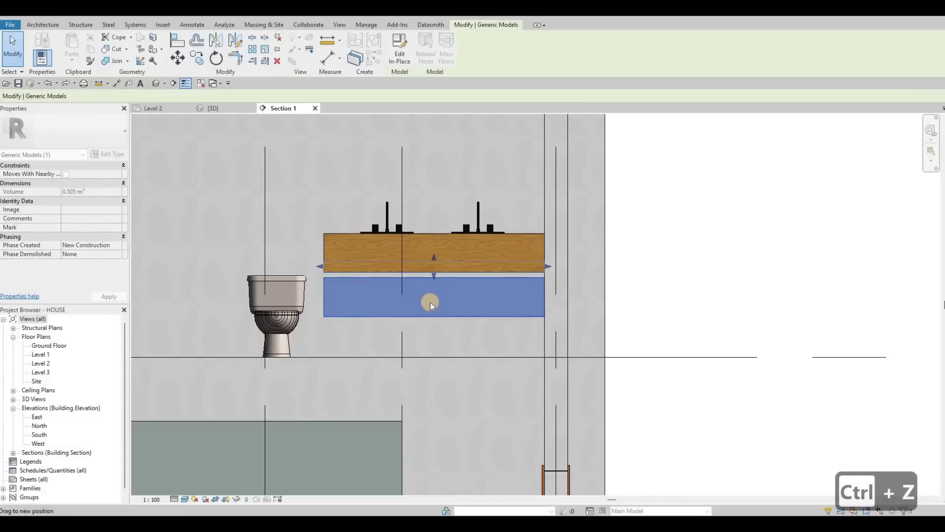
pyautogui.hotkey('ctrl', 'z')
pyautogui.hotkey('ctrl', 'z')
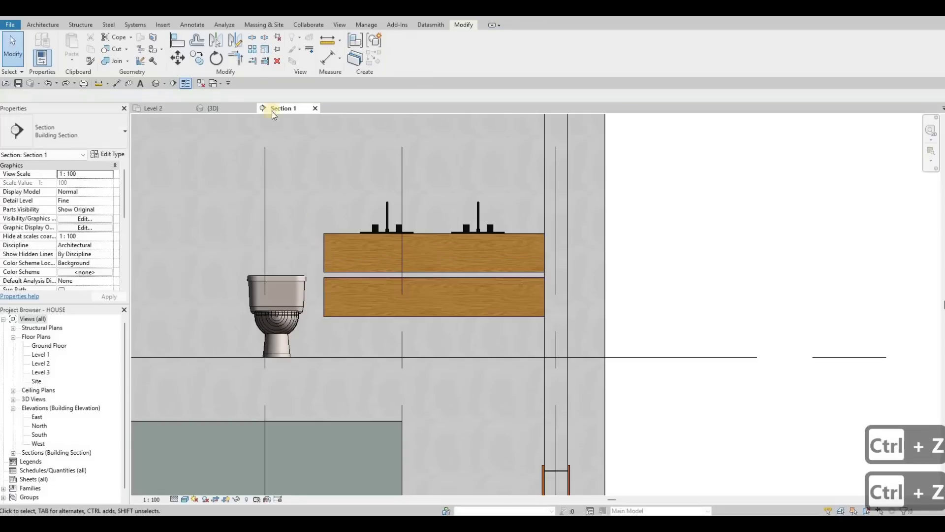
pyautogui.hotkey('ctrl', 'z')
# - Open the vanity block for in-place editing from the Level 2 floor plan
pyautogui.click(154, 108)
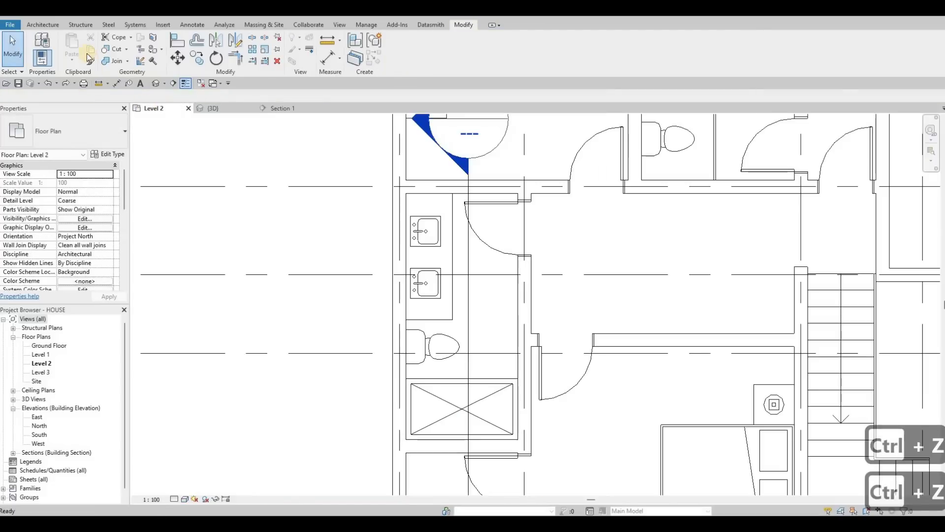
pyautogui.press('Escape')
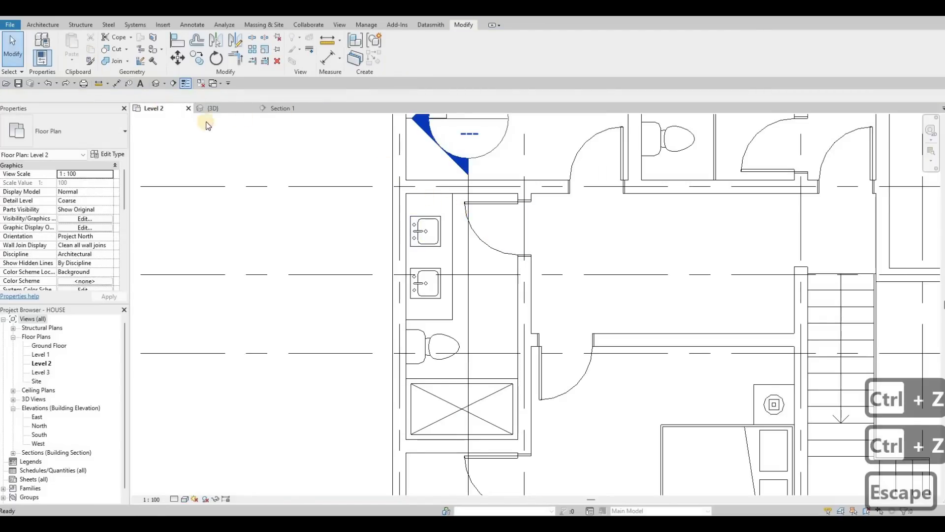
pyautogui.click(453, 209)
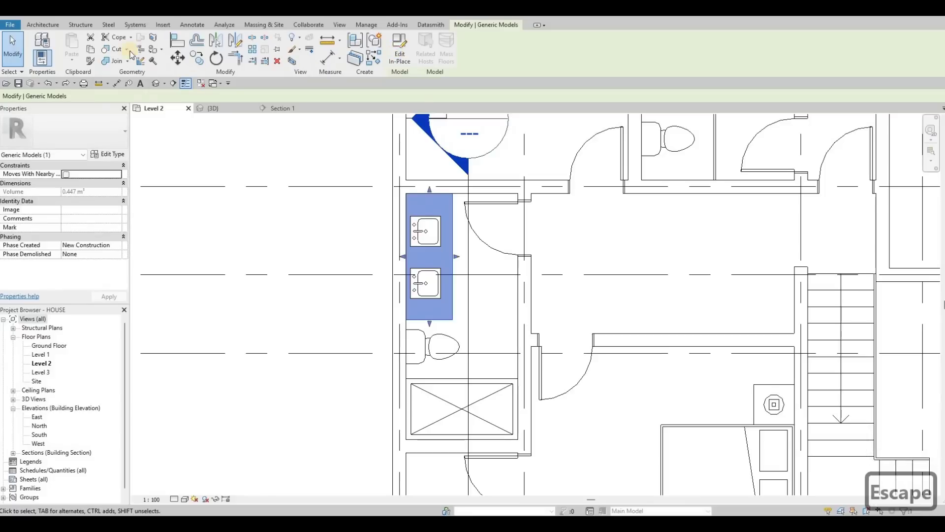
pyautogui.click(400, 47)
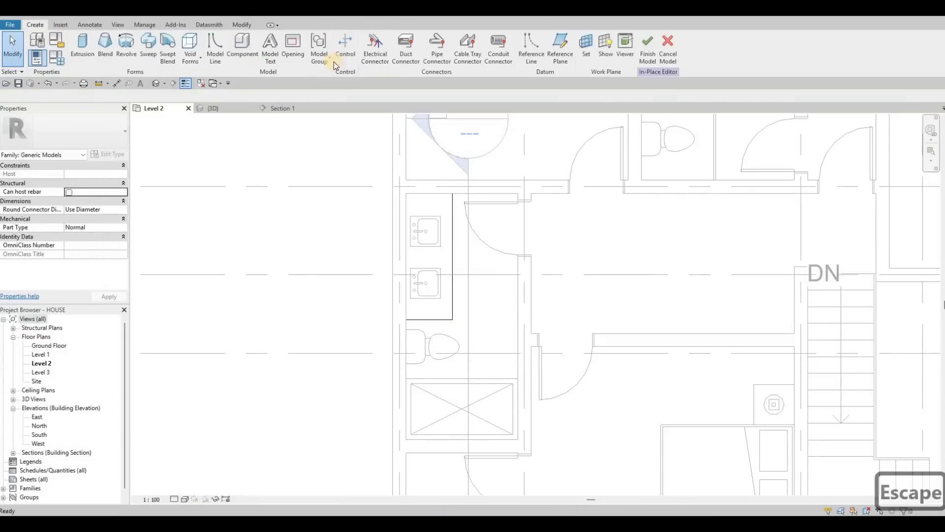
# - Create a 300 mm deep rectangular extrusion over the full footprint of the vanity, with material Glulam 36c
pyautogui.click(82, 47)
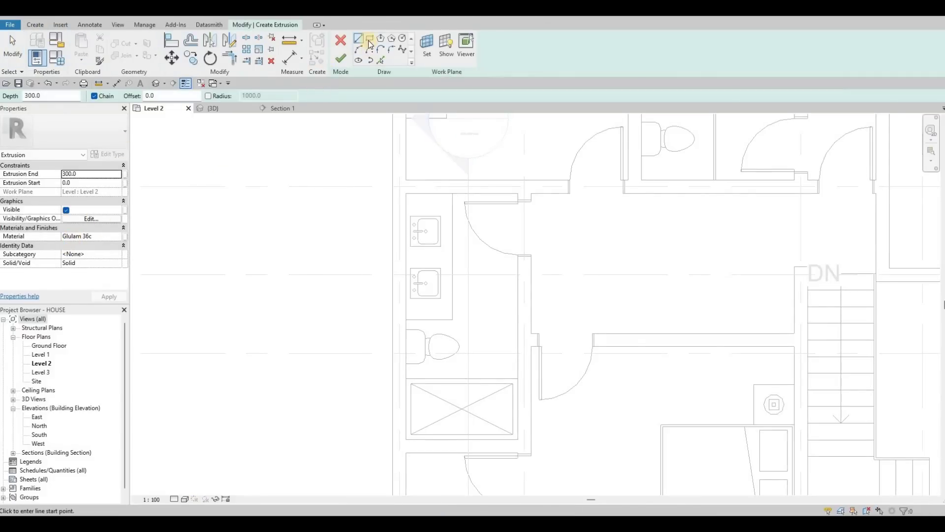
pyautogui.click(406, 194)
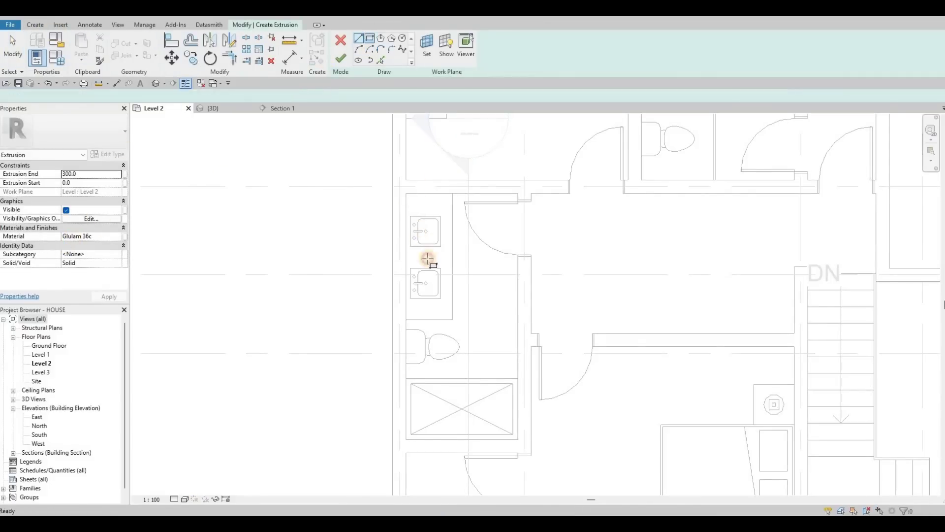
pyautogui.click(452, 318)
pyautogui.press('Escape')
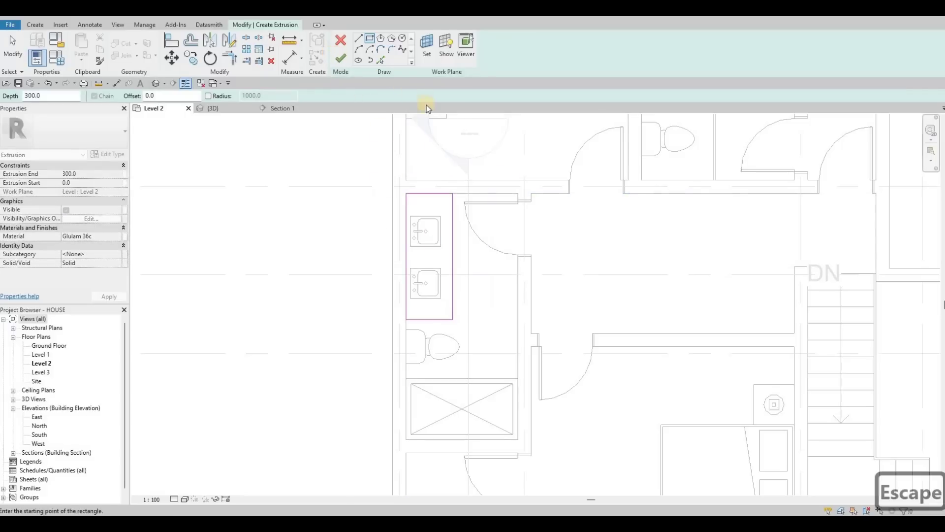
pyautogui.click(339, 58)
pyautogui.press('Escape')
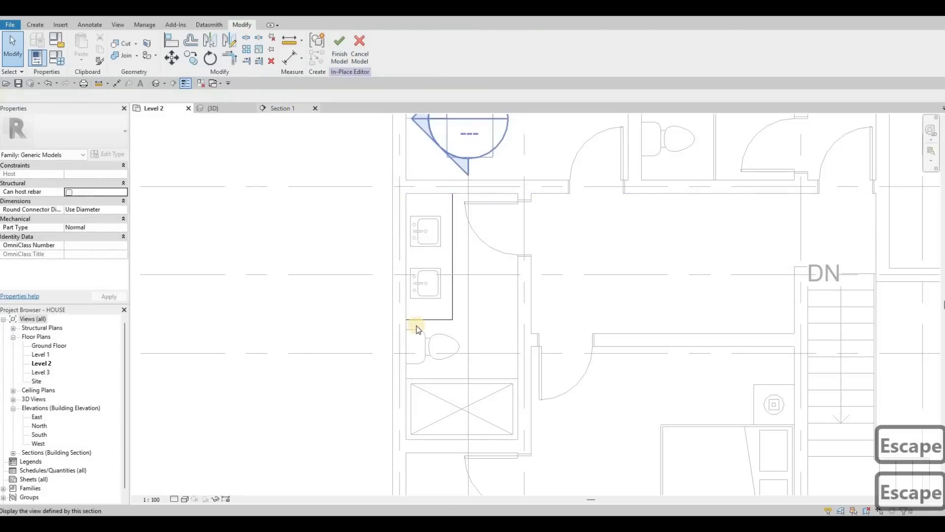
# - In Section 1, reshape the new lower block to span from about 337 to 530 mm above Level 2, floating beneath the upper block
pyautogui.doubleClick(417, 329)
pyautogui.click(432, 320)
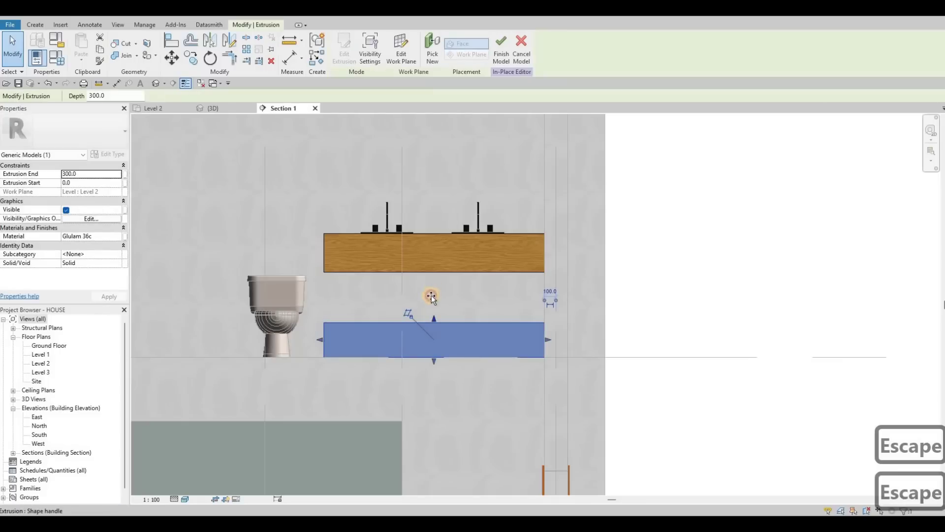
pyautogui.moveTo(431, 296); pyautogui.dragTo(431, 295)
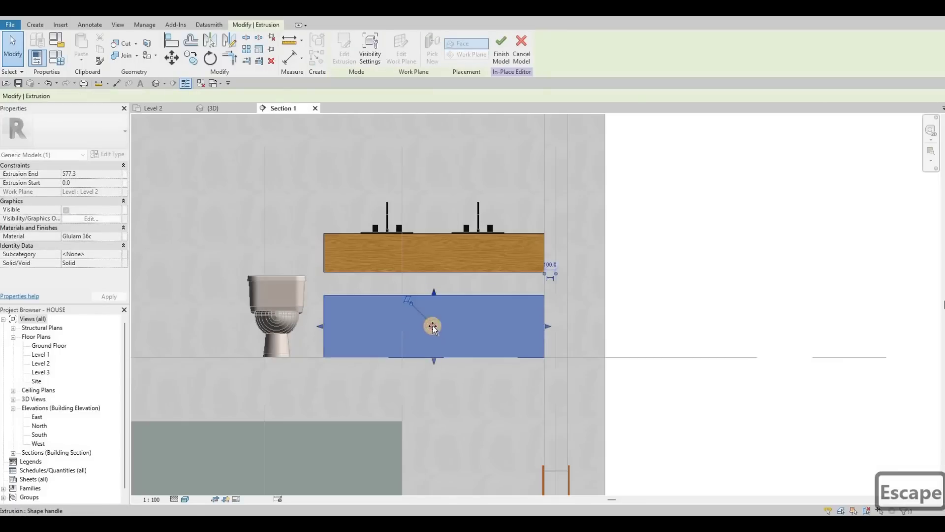
pyautogui.moveTo(434, 361); pyautogui.dragTo(434, 318)
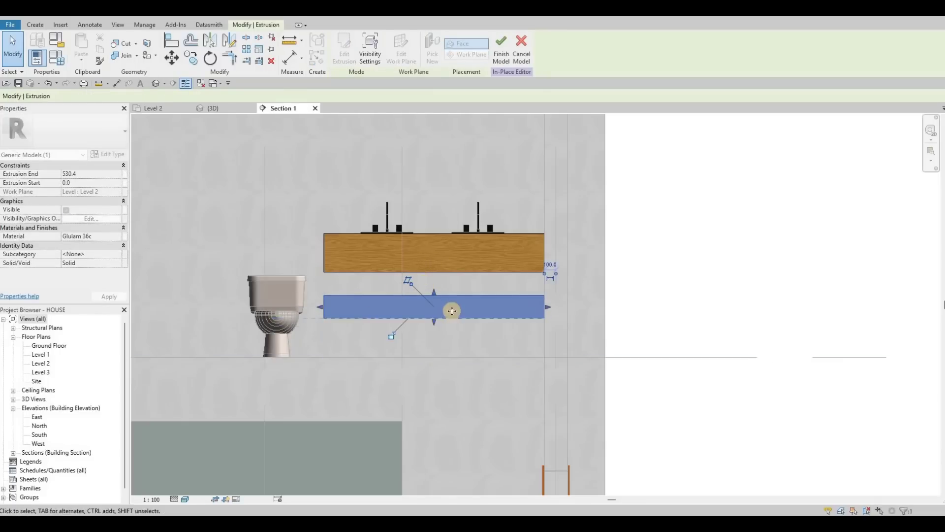
pyautogui.moveTo(489, 271); pyautogui.dragTo(519, 285, button='middle')
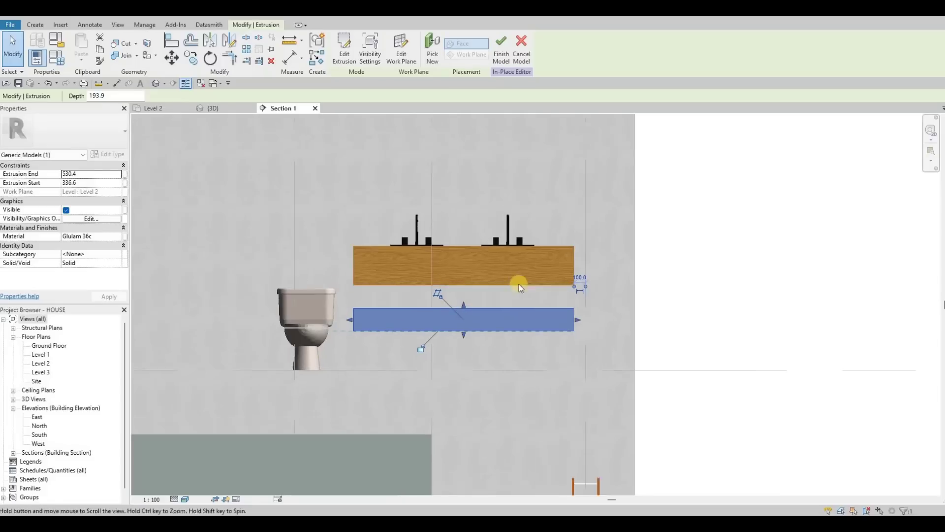
pyautogui.scroll(-1, 576, 282)
pyautogui.moveTo(576, 282); pyautogui.dragTo(597, 306, button='middle')
pyautogui.scroll(-2, 598, 306)
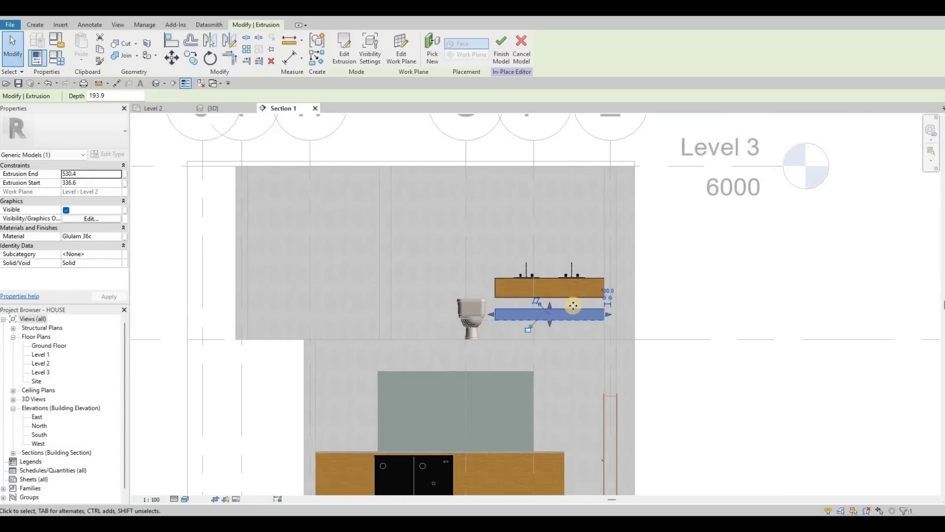
pyautogui.scroll(3, 550, 300)
pyautogui.press('Escape')
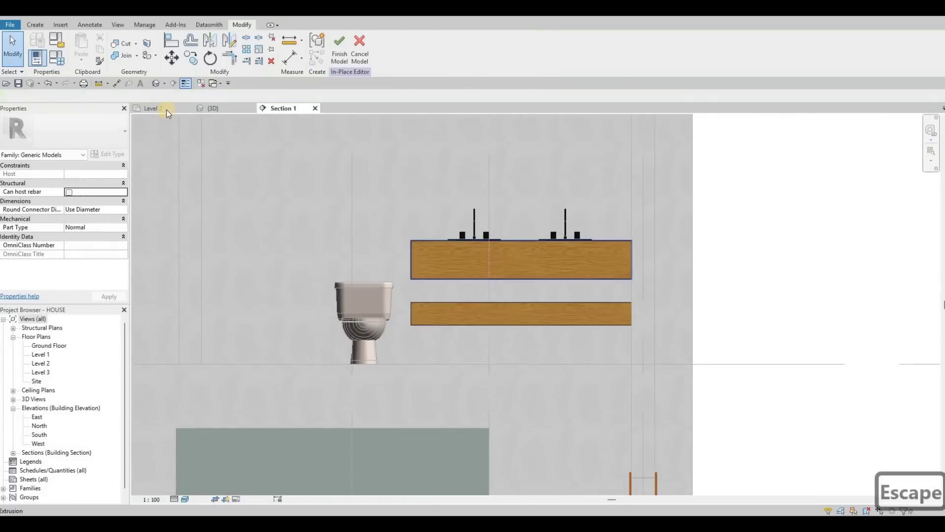
# - Start a void extrusion in the Level 2 plan and set its work plane by picking the top face of the vanity
pyautogui.click(153, 107)
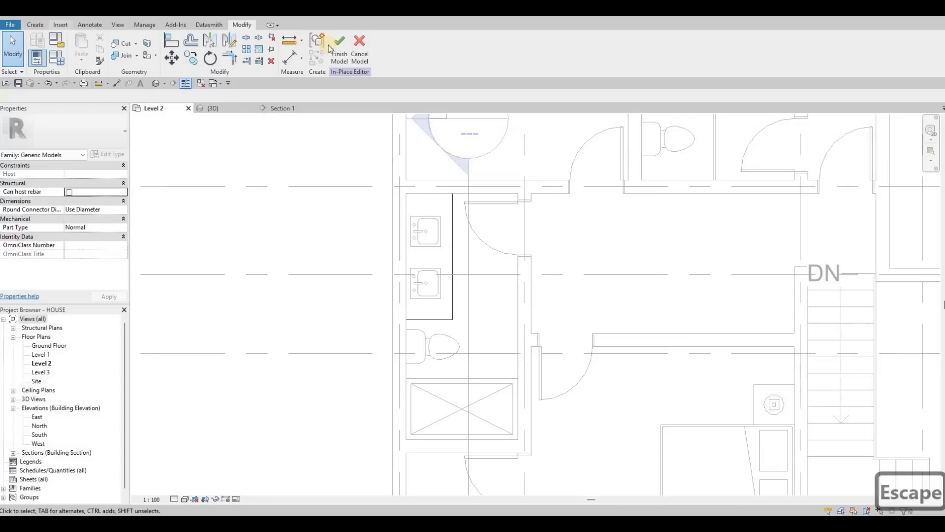
pyautogui.click(34, 26)
pyautogui.press('Escape')
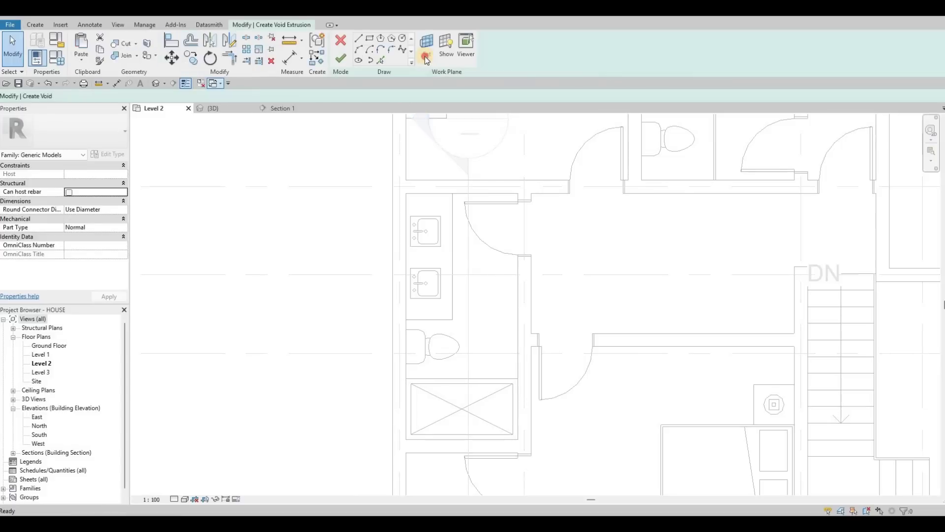
pyautogui.click(425, 58)
pyautogui.click(399, 283)
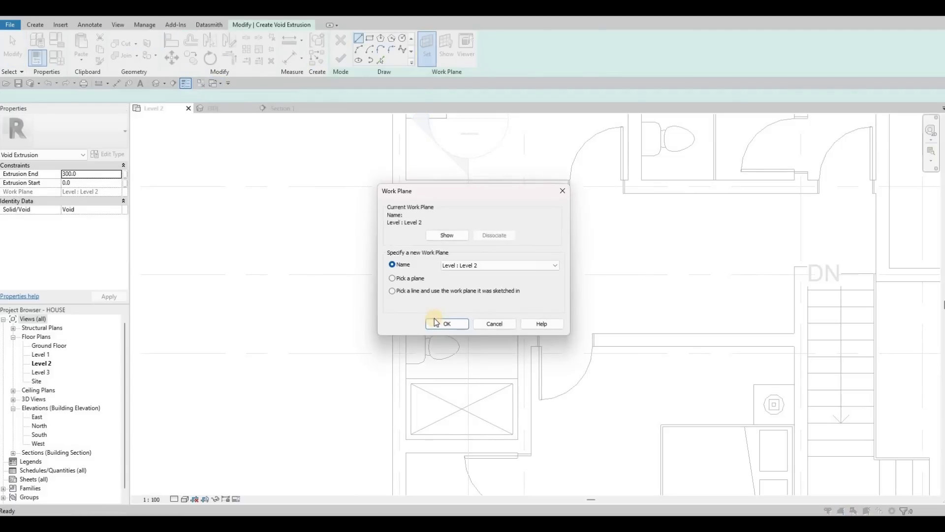
pyautogui.click(436, 323)
pyautogui.press('Return')
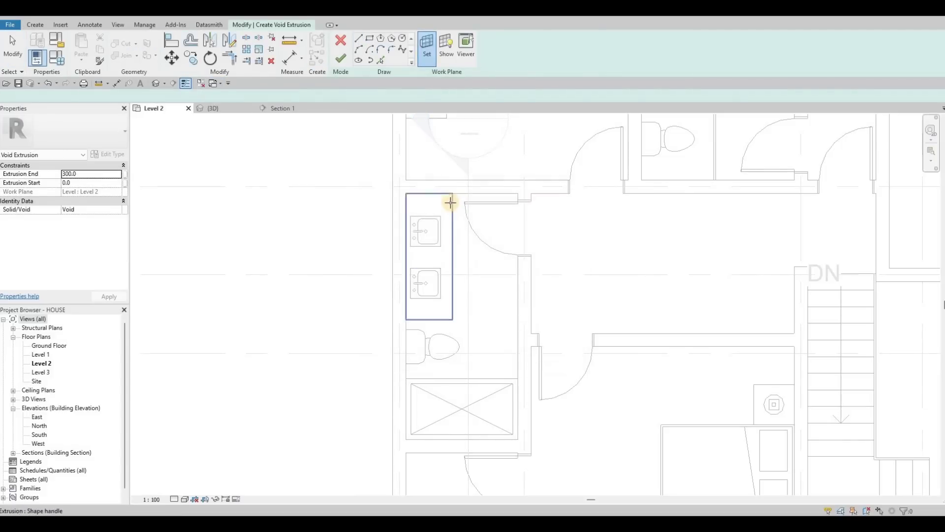
# - Sketch a rectangle for the void slightly larger than the basin of the upper sink in plan, keeping it inside the sink rim
pyautogui.click(368, 40)
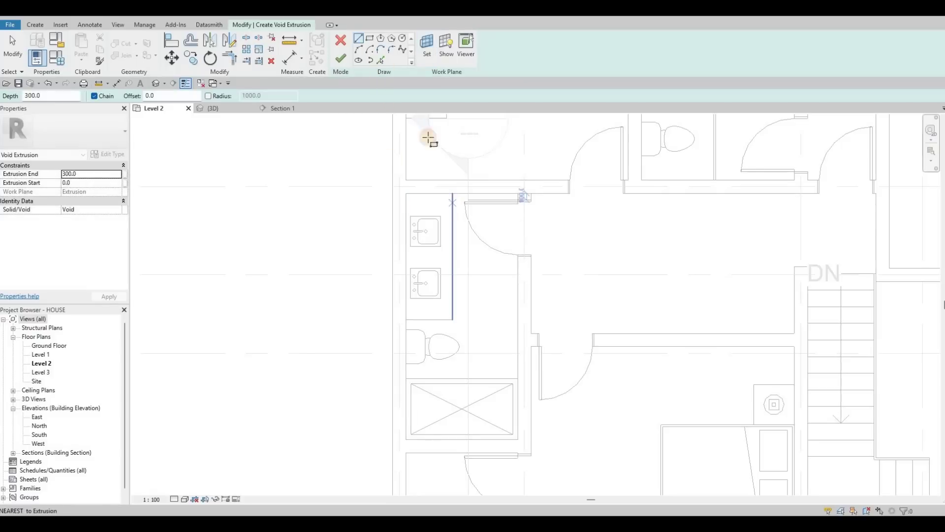
pyautogui.press('r')
pyautogui.press('c')
pyautogui.scroll(3, 411, 217)
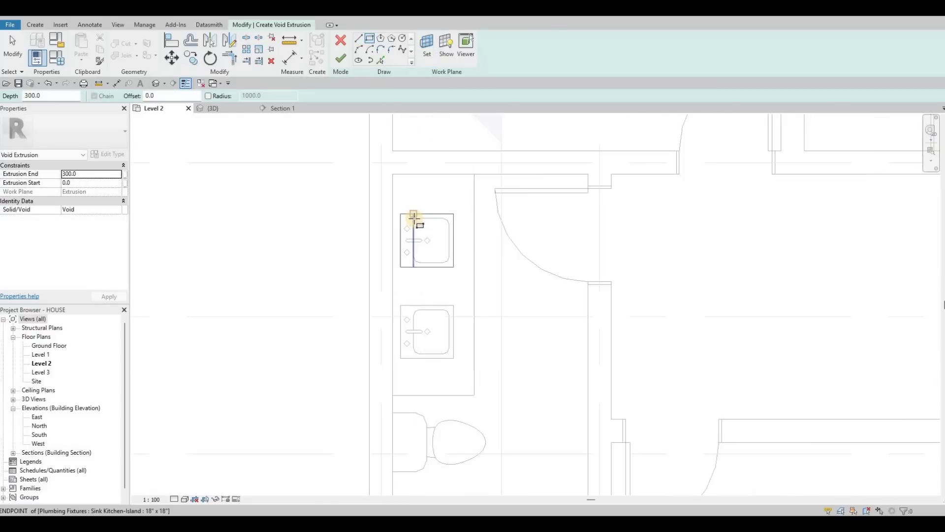
pyautogui.scroll(3, 411, 217)
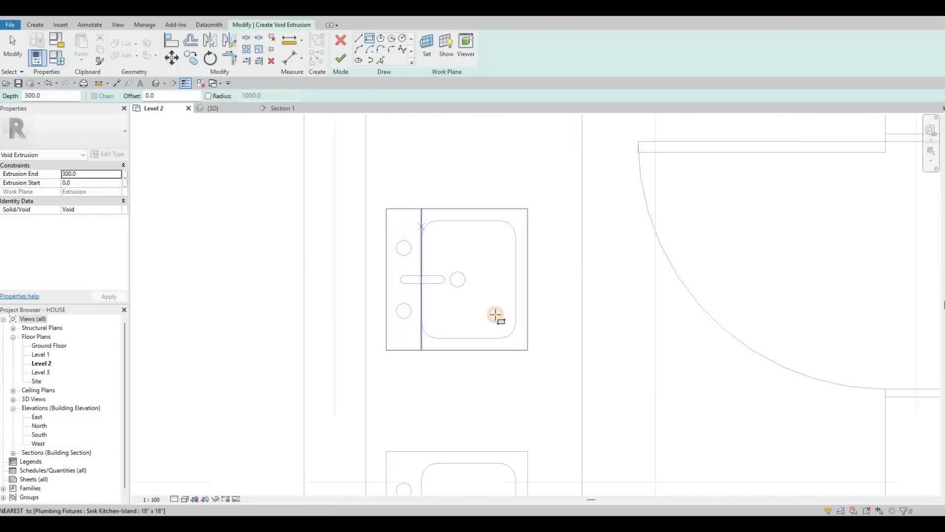
pyautogui.scroll(2, 566, 394)
pyautogui.click(414, 215)
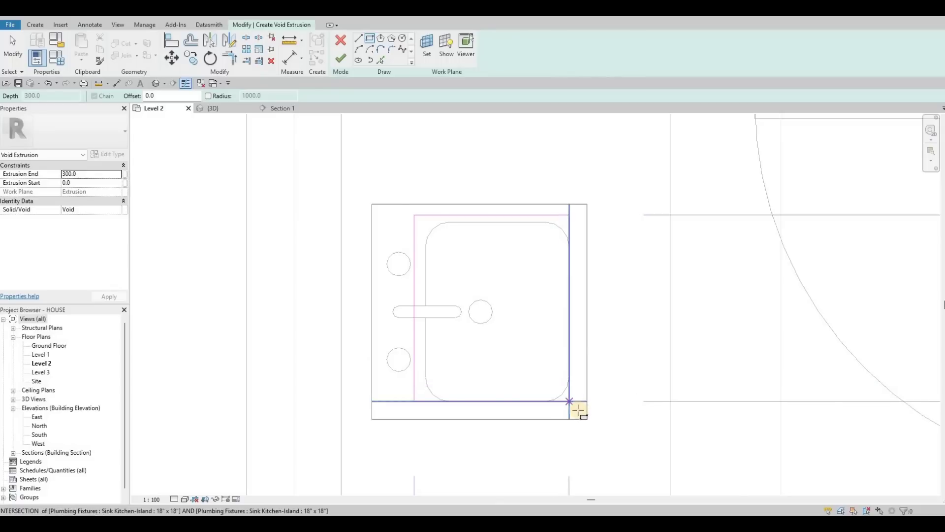
pyautogui.click(579, 409)
pyautogui.press('Escape')
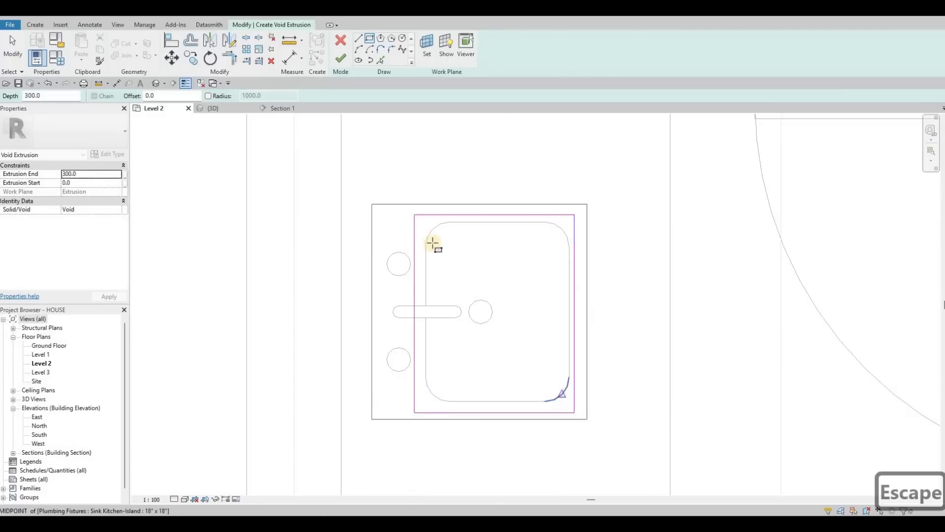
# - Sketch a second void rectangle of about 340 by 400 mm around the basin of the lower sink in plan
pyautogui.scroll(-2, 433, 242)
pyautogui.moveTo(441, 416); pyautogui.dragTo(432, 242, button='middle')
pyautogui.scroll(2, 437, 251)
pyautogui.click(431, 246)
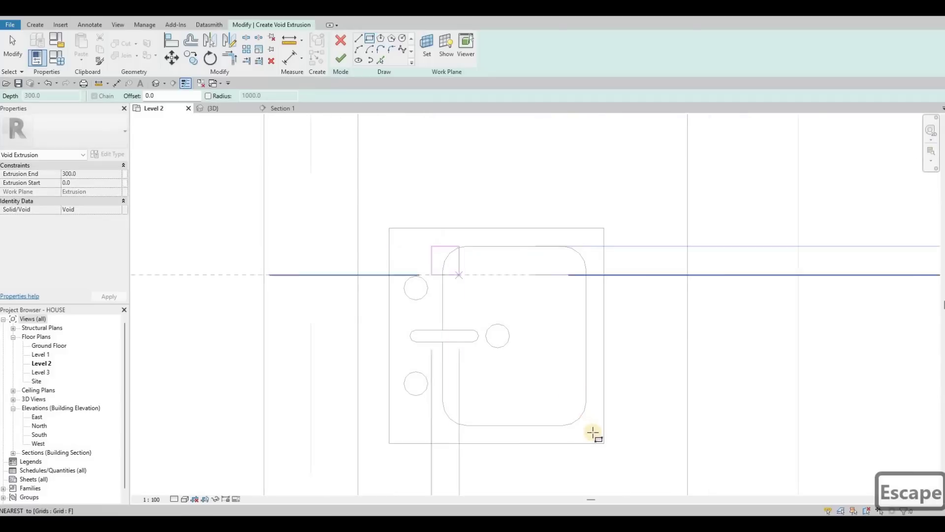
pyautogui.click(592, 435)
pyautogui.press('Escape')
pyautogui.press('Escape')
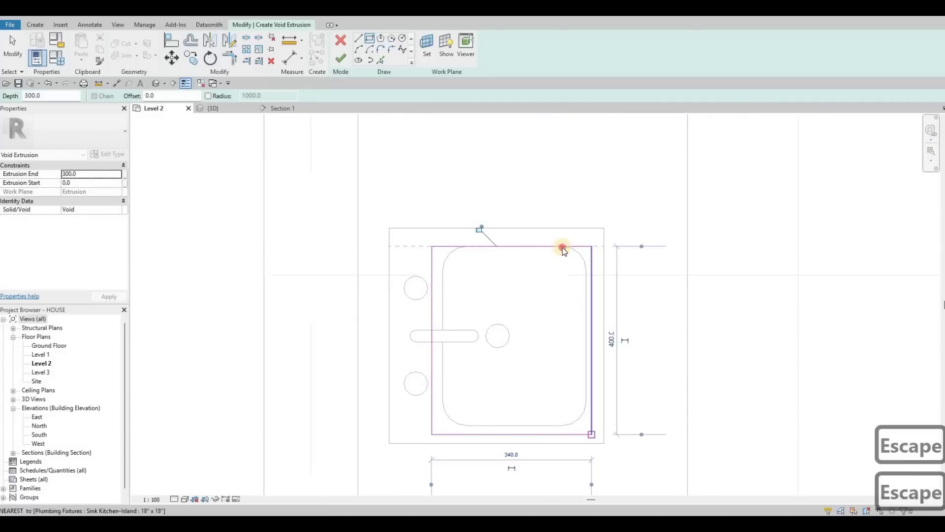
# - Nudge the upper edge of the second rectangle slightly outward, finish the 300 mm deep void extrusion, and show it in Section 1
pyautogui.click(564, 247)
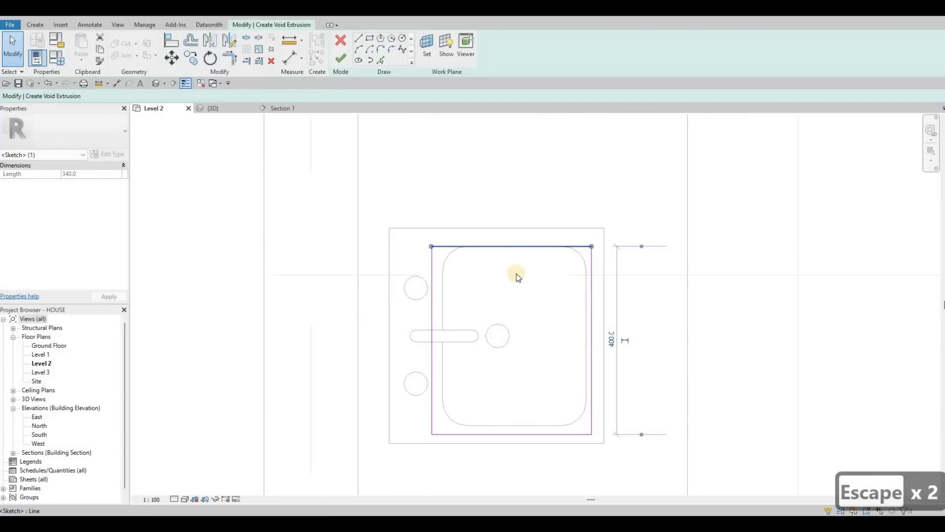
pyautogui.press('Up')
pyautogui.press('Up')
pyautogui.scroll(-4, 516, 273)
pyautogui.press('Escape')
pyautogui.press('Escape')
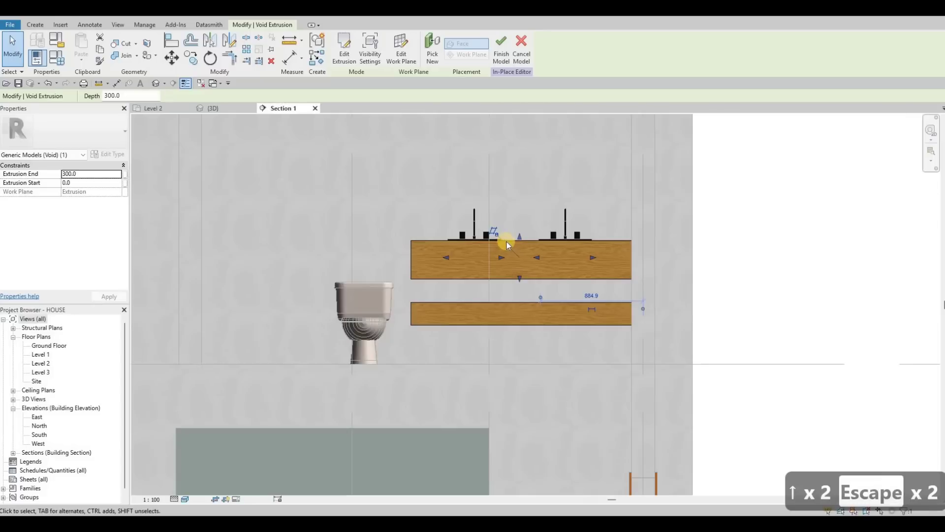
# - Extend the top face of the void about 76 mm above the countertop, making the void about 376 mm deep
pyautogui.scroll(3, 507, 238)
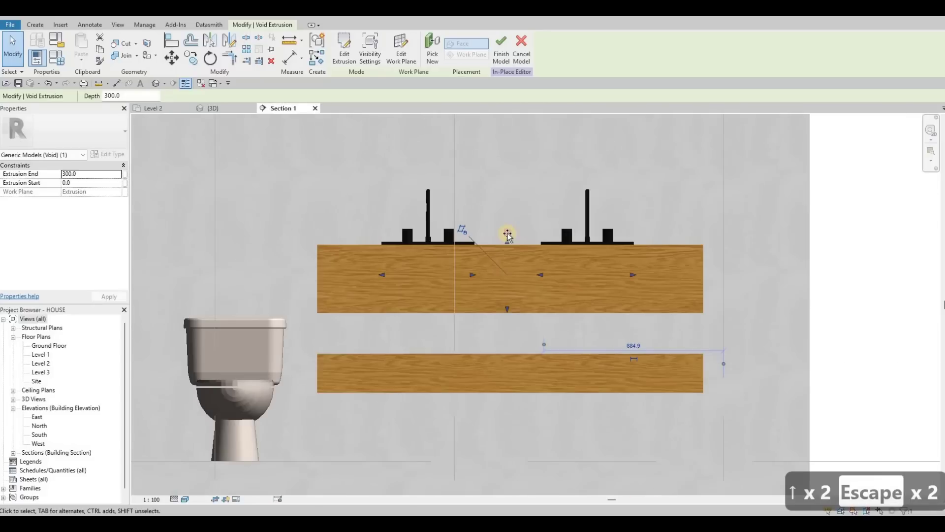
pyautogui.moveTo(507, 238); pyautogui.dragTo(507, 237)
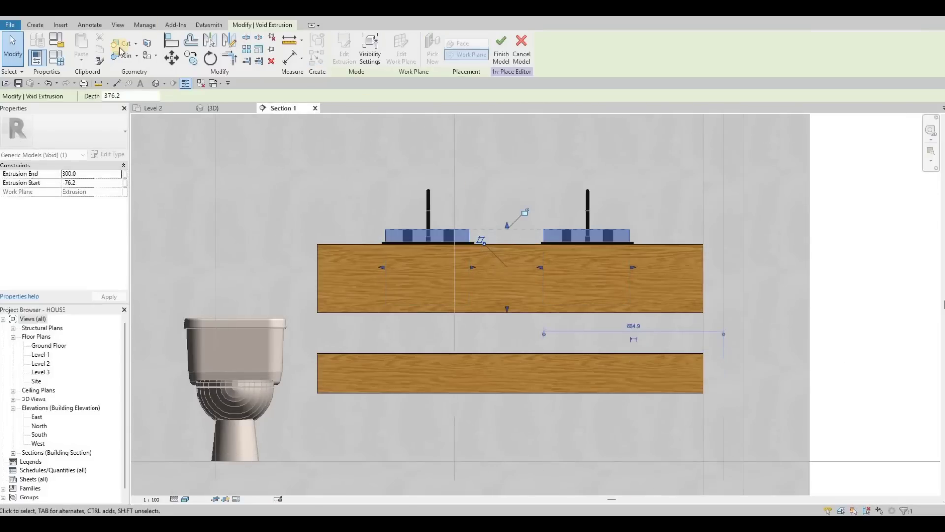
pyautogui.press('Escape')
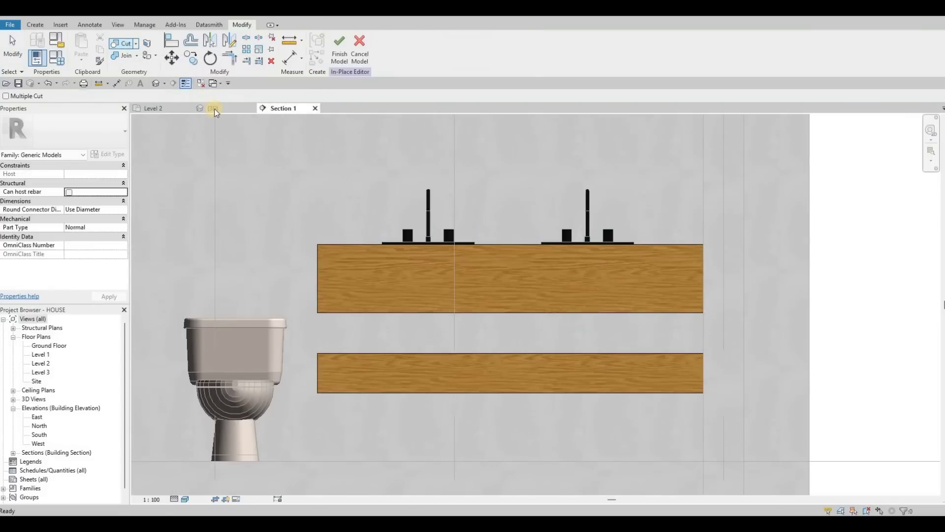
# - Check the vanity and its sinks in the 3D view, return to Section 1, and leave the Cut command
pyautogui.hotkey('ctrl', 'Tab')
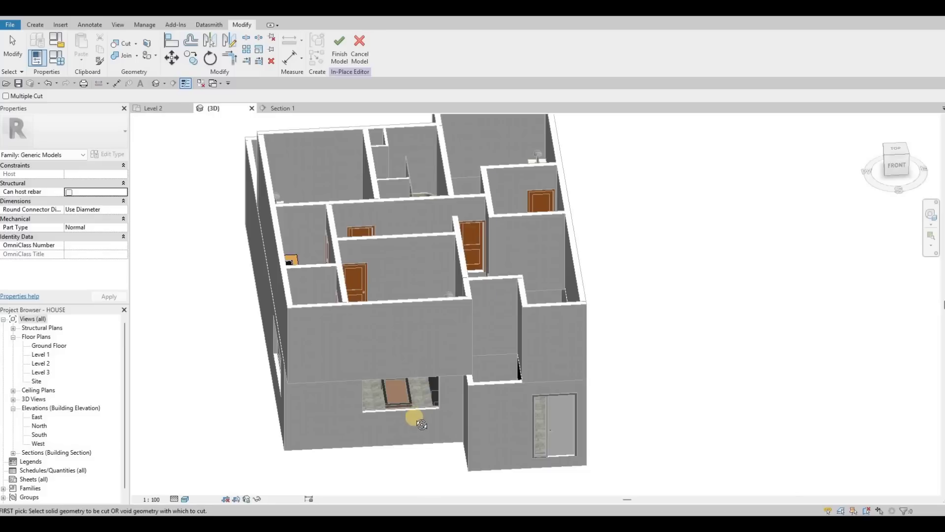
pyautogui.scroll(8, 253, 247)
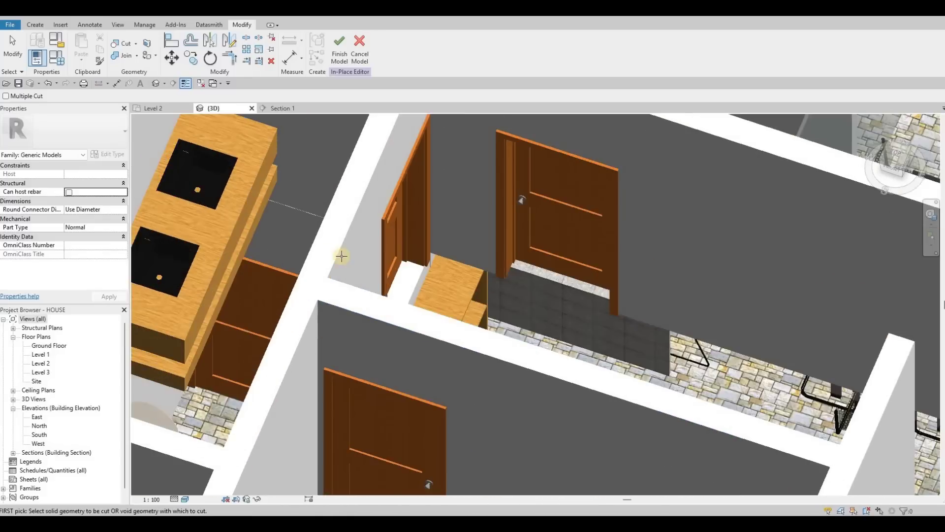
pyautogui.moveTo(167, 179); pyautogui.dragTo(321, 213, button='middle')
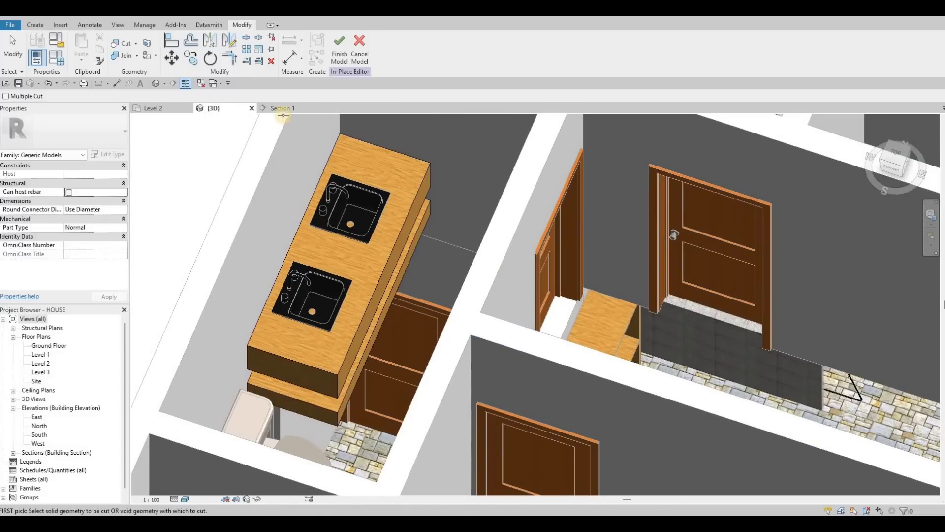
pyautogui.hotkey('ctrl', 'Tab')
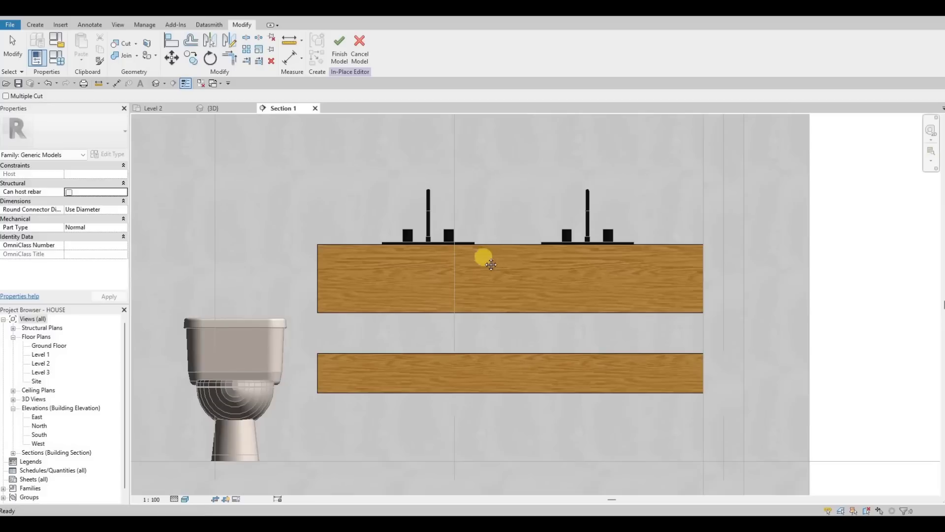
pyautogui.scroll(-3, 491, 272)
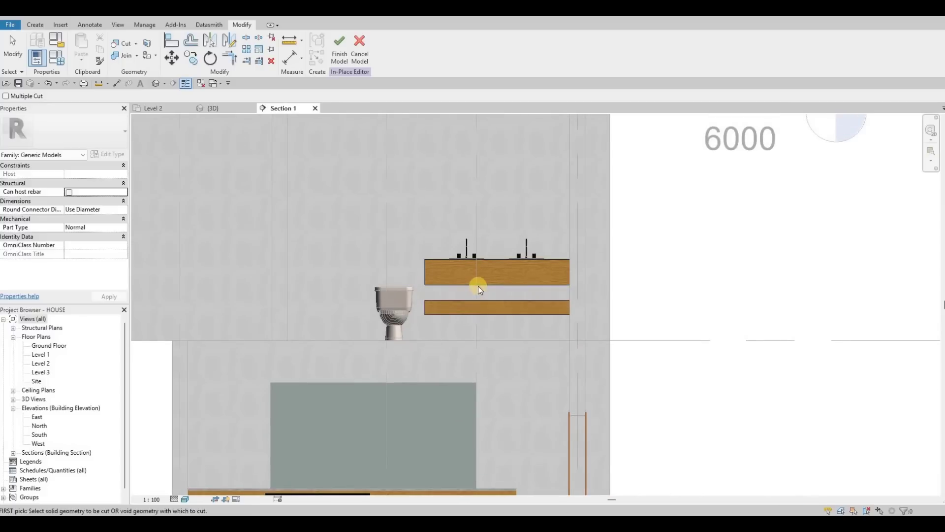
pyautogui.press('Escape')
# - Sketch a rectangle about 3700 by 2997 mm for a solid extrusion on the wall behind the toilet and vanity
pyautogui.scroll(-1, 476, 284)
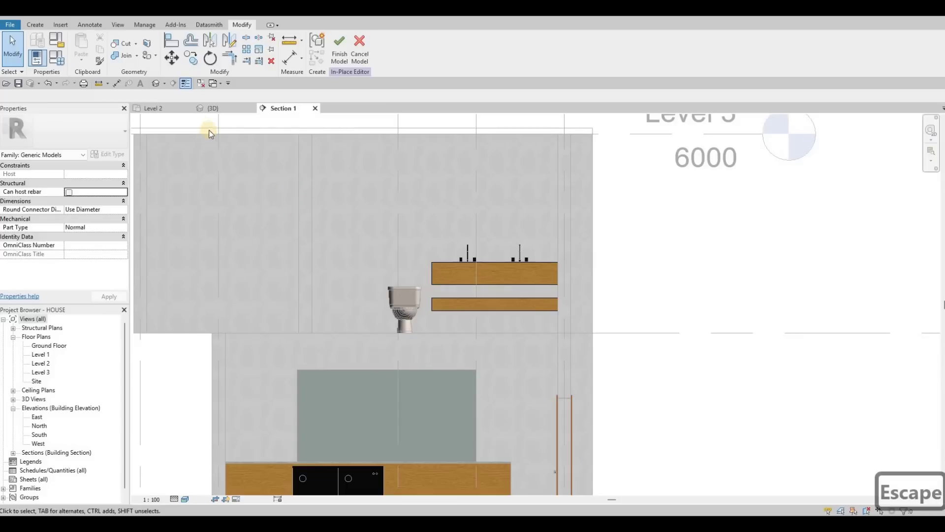
pyautogui.scroll(-1, 308, 150)
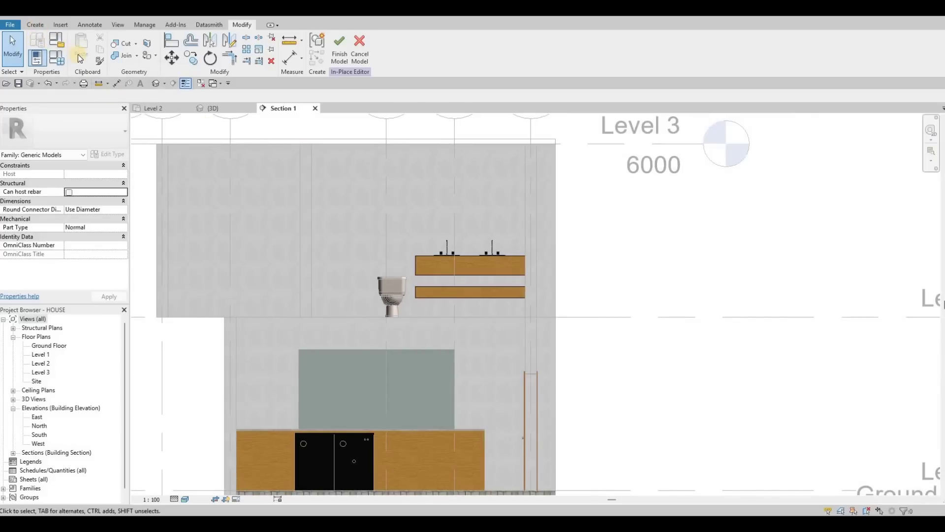
pyautogui.click(35, 25)
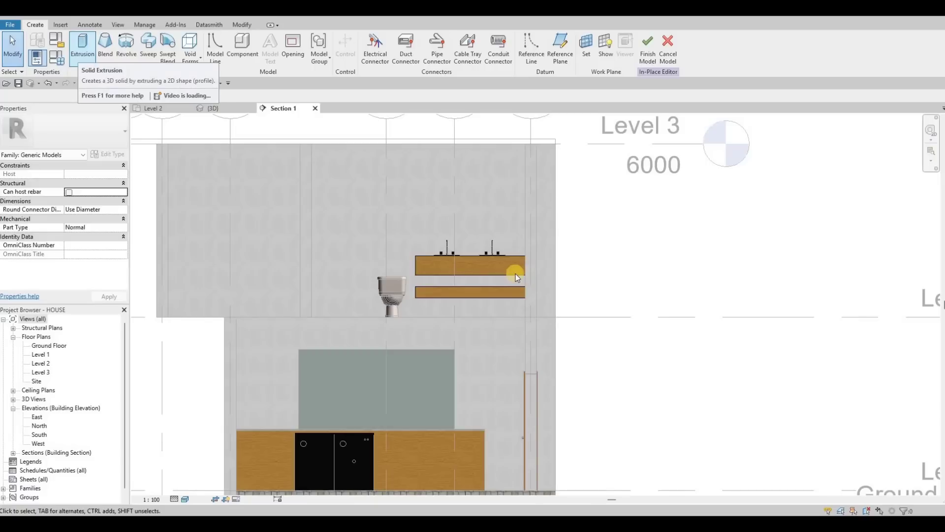
pyautogui.press('Escape')
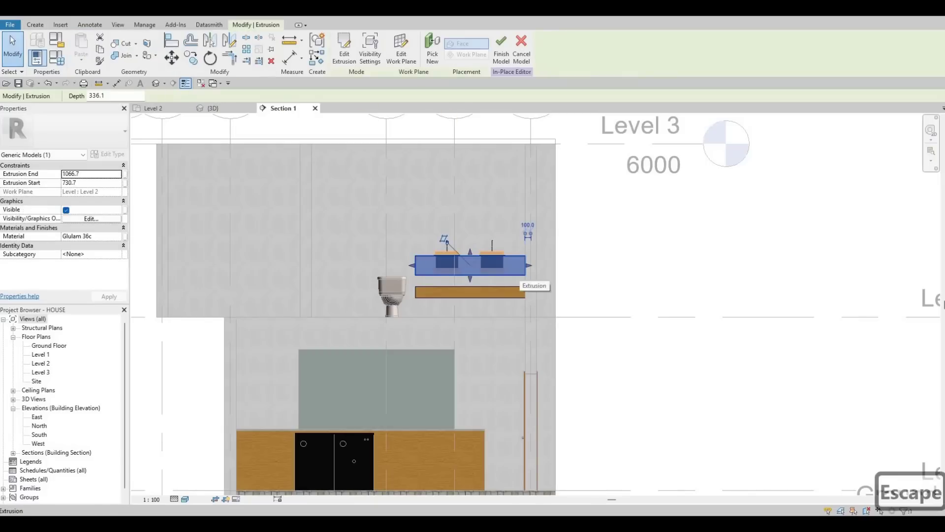
pyautogui.press('Escape')
pyautogui.click(38, 22)
pyautogui.click(82, 47)
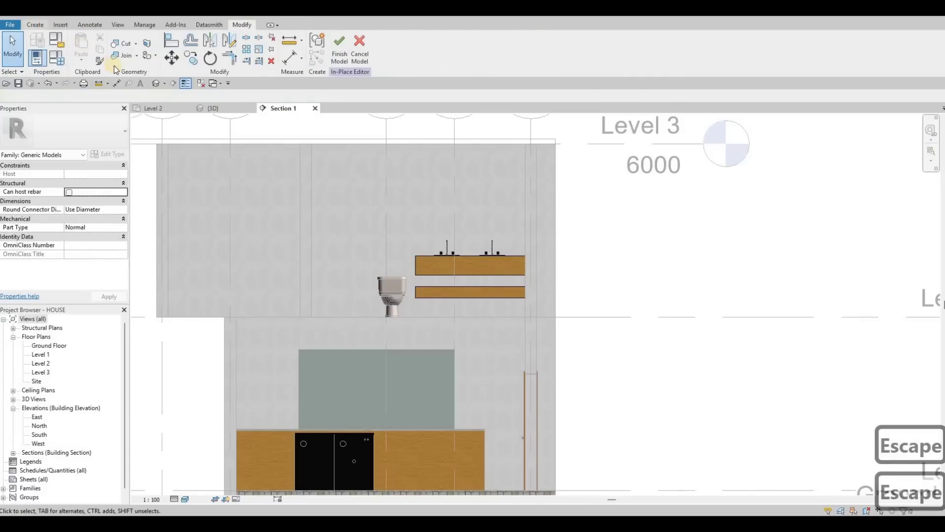
pyautogui.click(452, 327)
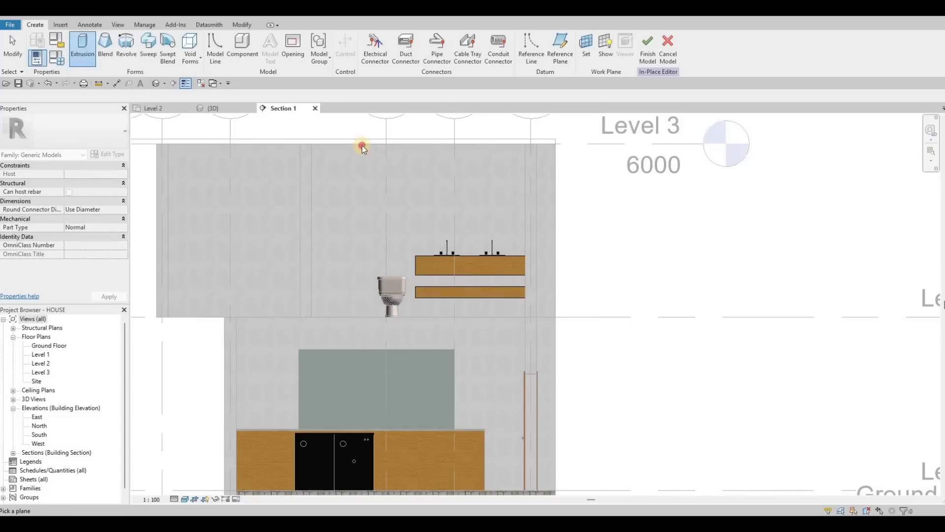
pyautogui.click(371, 39)
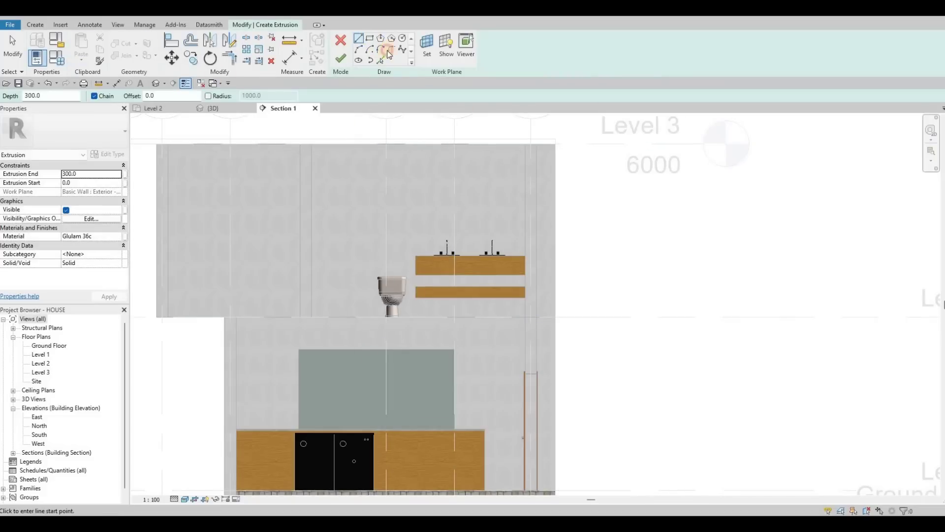
pyautogui.click(524, 145)
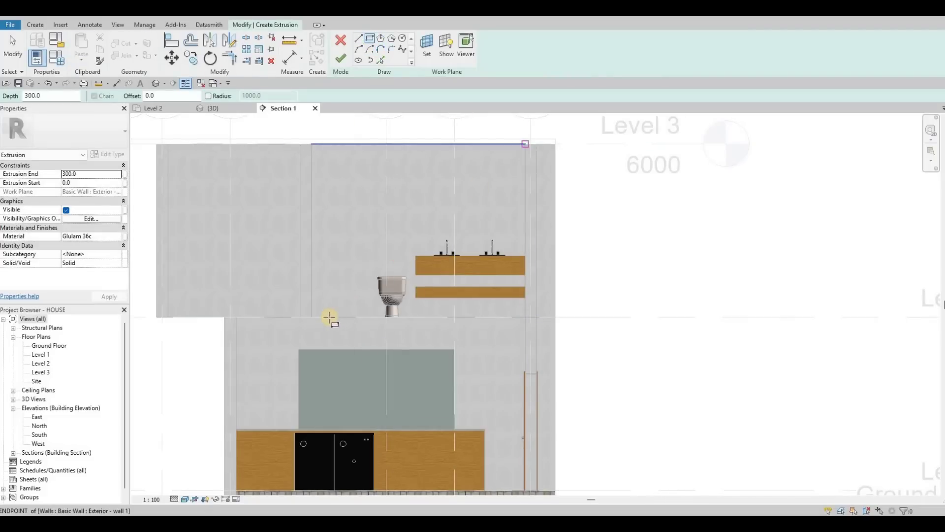
pyautogui.click(312, 317)
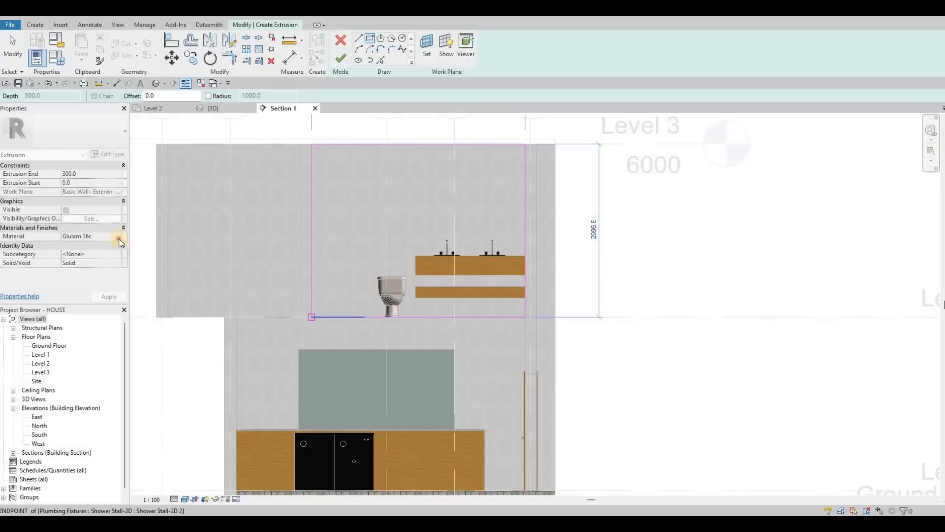
pyautogui.press('Escape')
# - Find Marble among the stone materials, duplicate it, and assign the copy to the wall panel extrusion
pyautogui.click(123, 236)
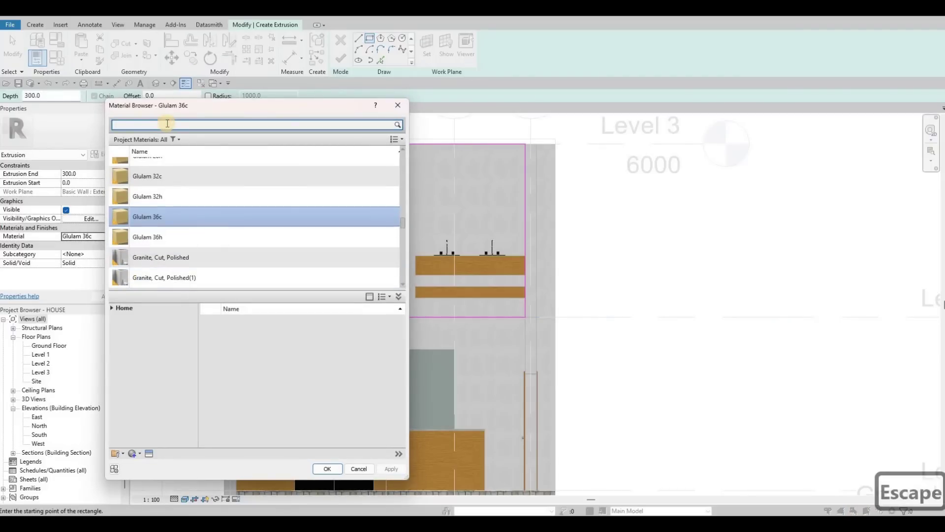
pyautogui.write('stone')
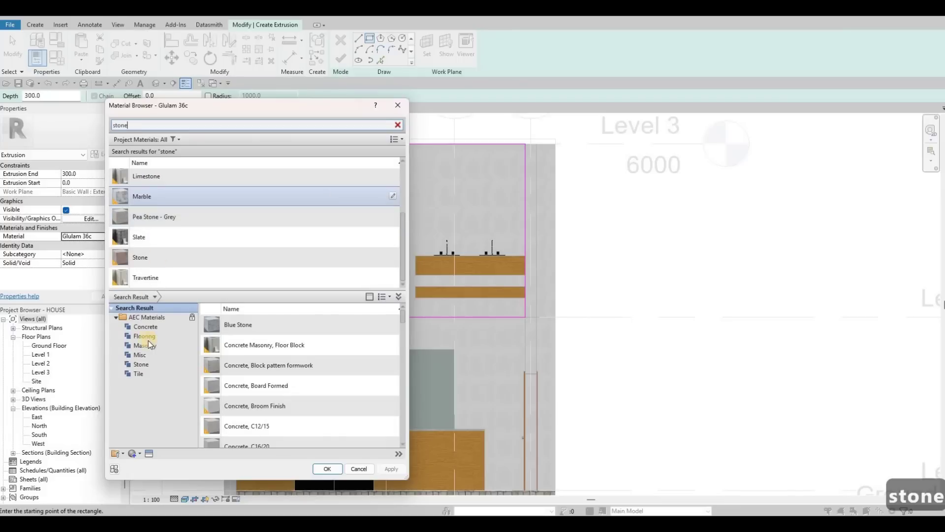
pyautogui.click(141, 454)
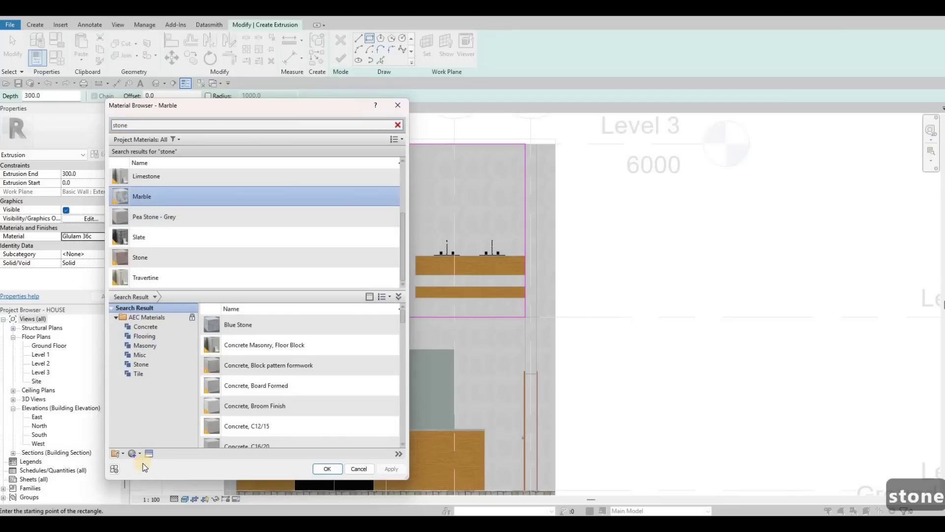
pyautogui.click(143, 470)
pyautogui.click(163, 473)
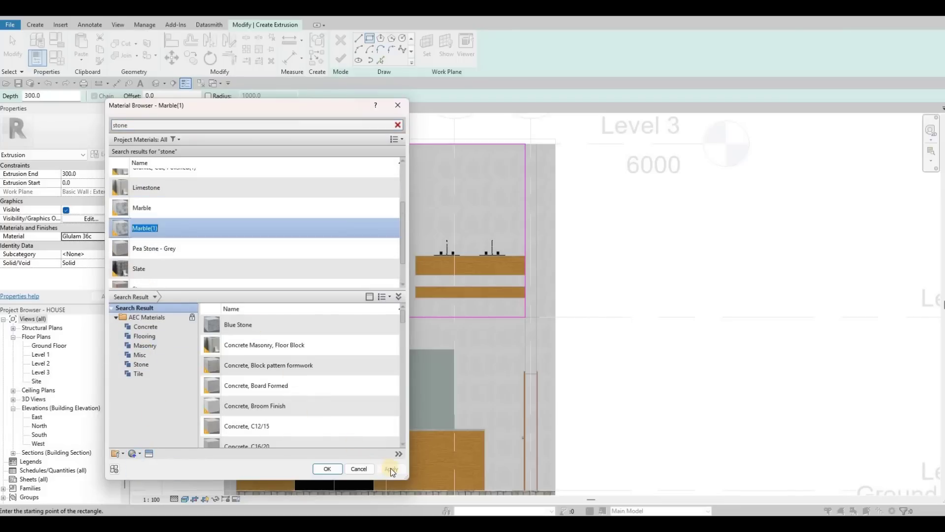
pyautogui.scroll(-1, 362, 429)
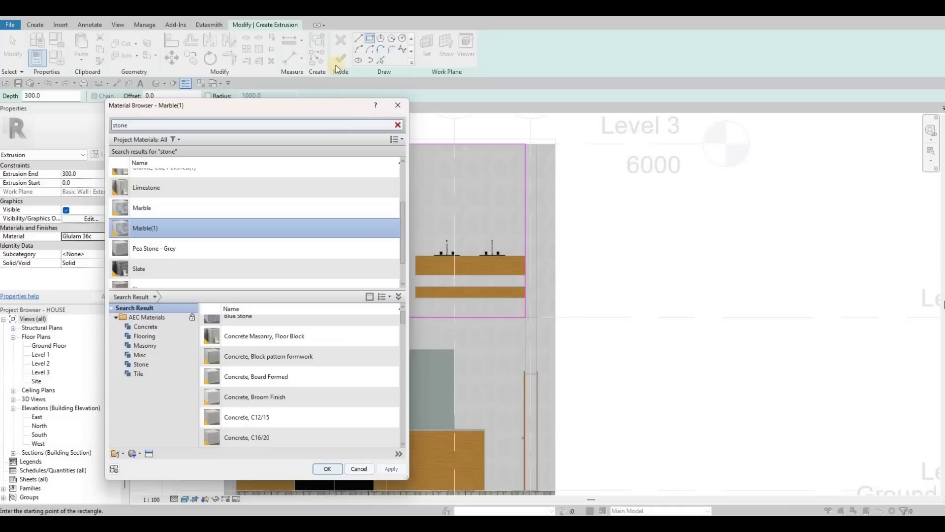
pyautogui.click(327, 468)
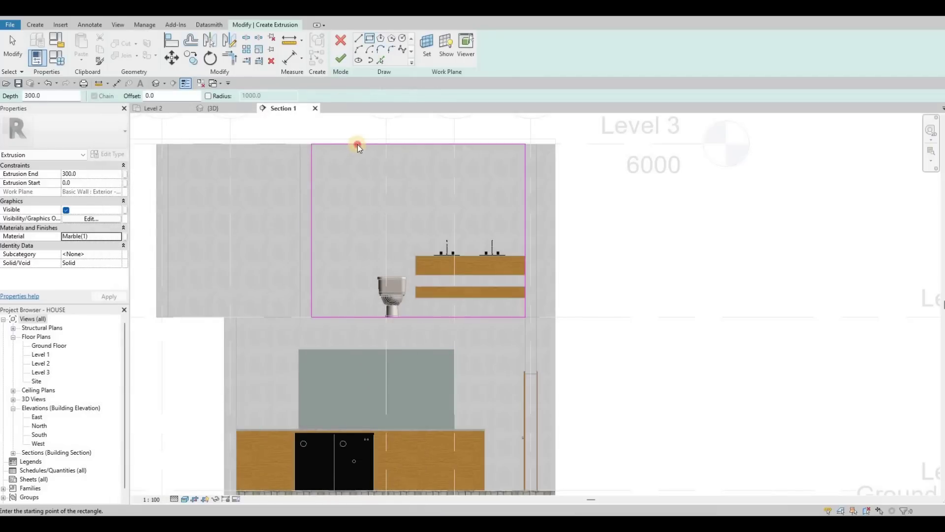
# - Set the wall panel sketch's height to 2800 mm and finish the 300 mm deep extrusion
pyautogui.press('Escape')
pyautogui.click(550, 235)
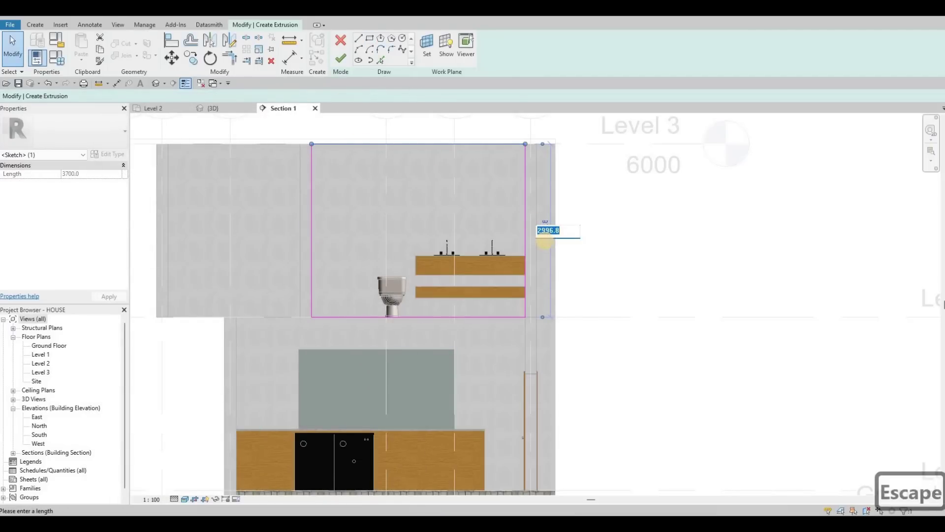
pyautogui.write('2800')
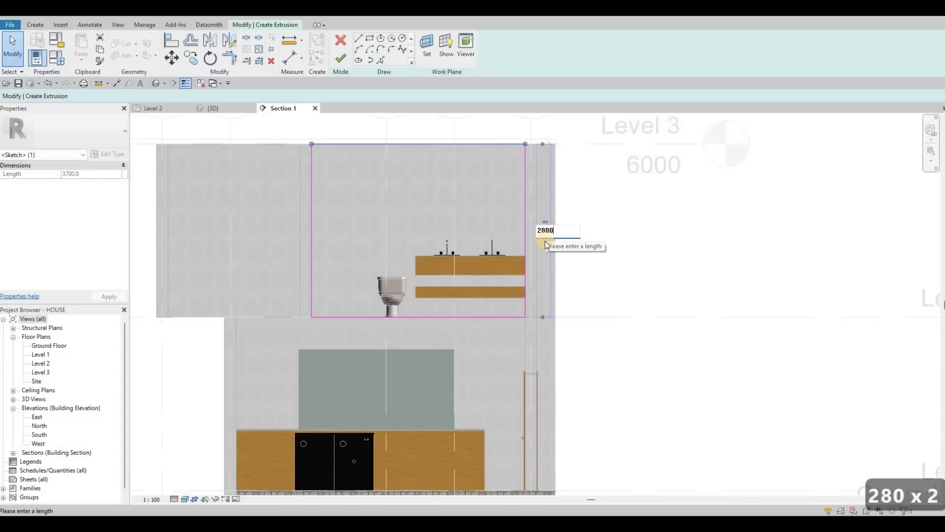
pyautogui.press('Return')
pyautogui.click(340, 63)
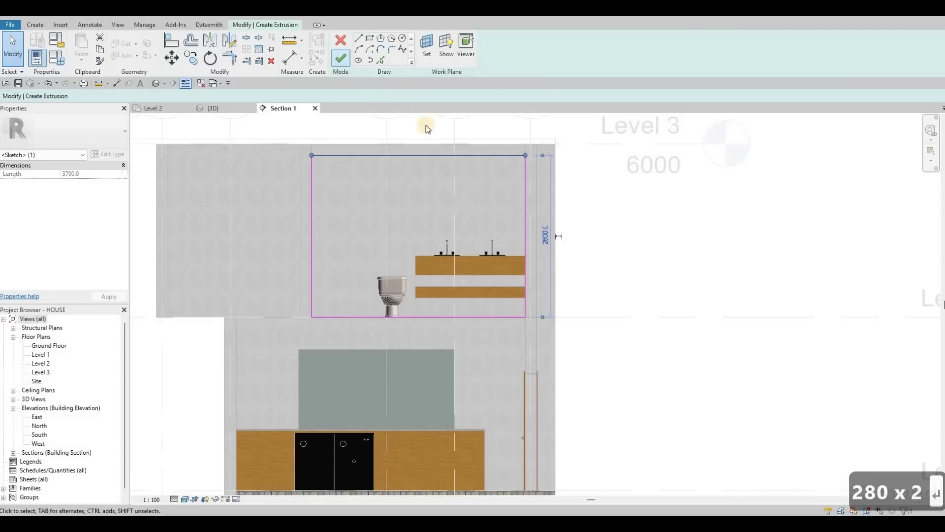
pyautogui.press('Escape')
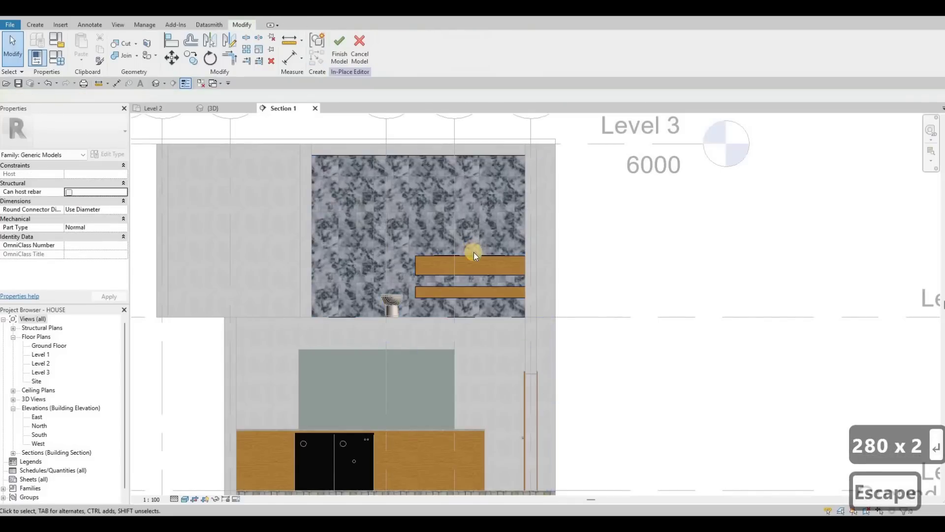
# - Sketch a rectangle about 1900 by 1131 mm for a new extrusion on the marble panel's face, starting at the countertop's top edge
pyautogui.scroll(2, 473, 253)
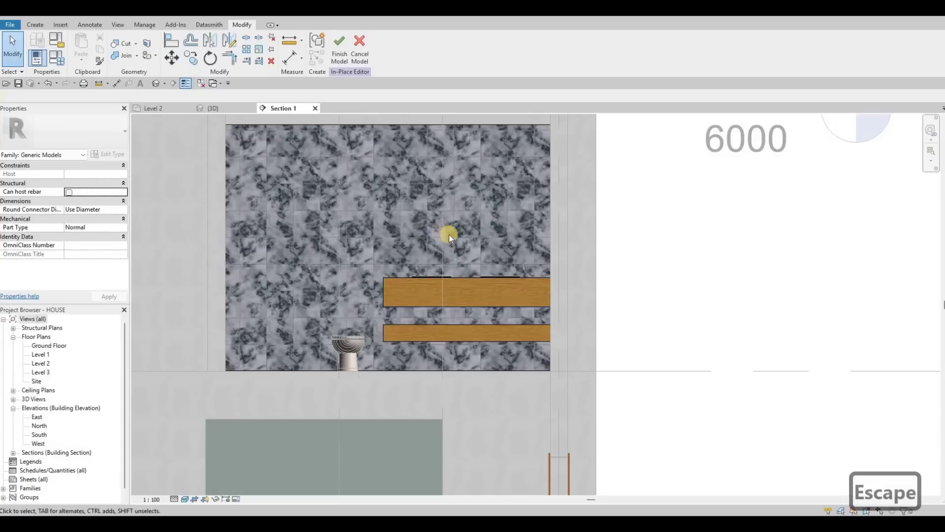
pyautogui.press('Escape')
pyautogui.click(40, 25)
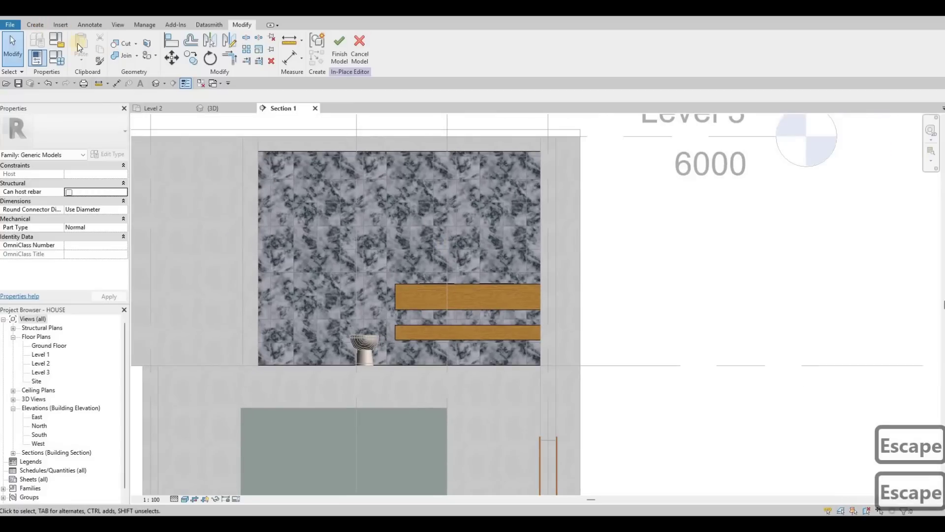
pyautogui.click(34, 24)
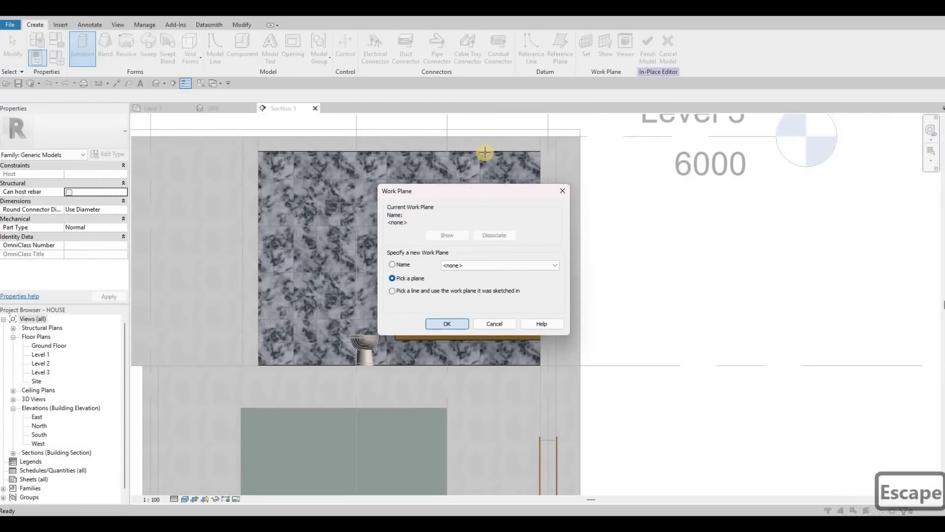
pyautogui.press('Return')
pyautogui.click(257, 127)
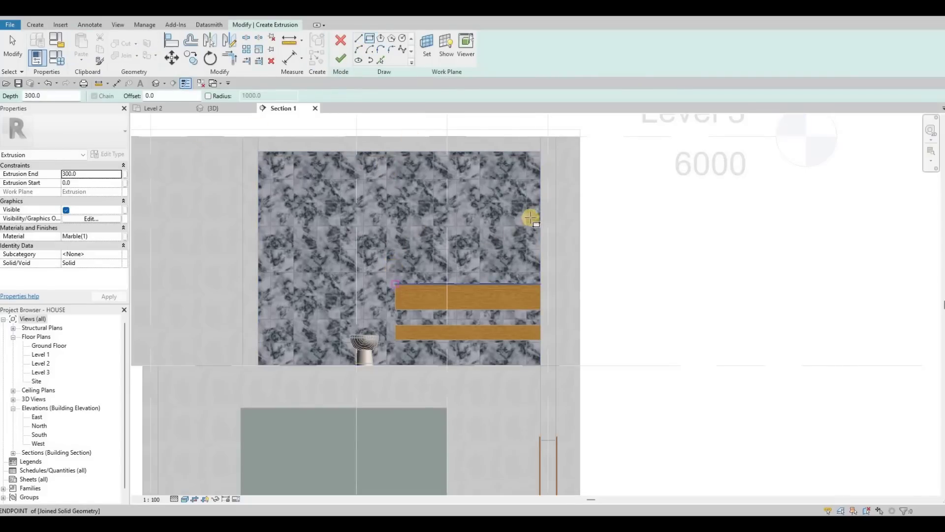
pyautogui.click(540, 205)
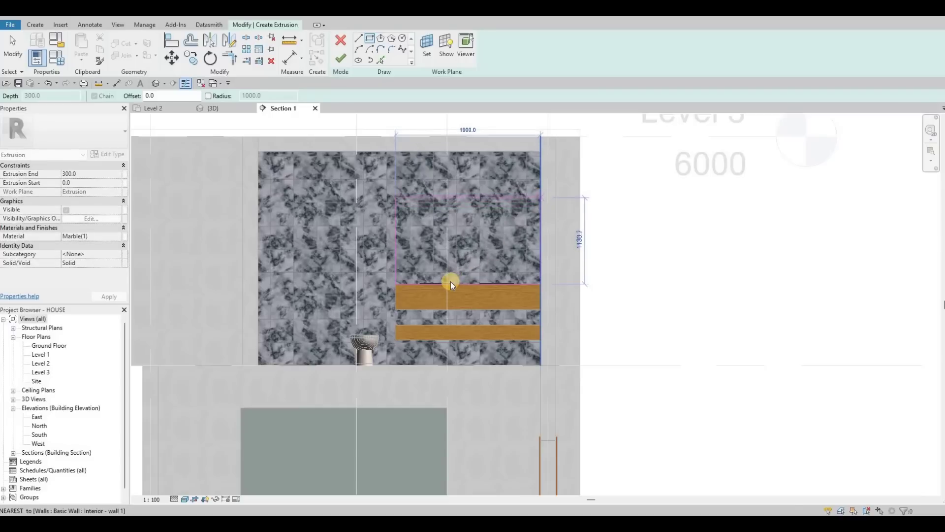
pyautogui.press('Escape')
pyautogui.press('Escape')
# - Nudge the rectangle's lower edge up to about 1300 mm above the Level 2 floor, leaving a gap over the countertop
pyautogui.click(454, 284)
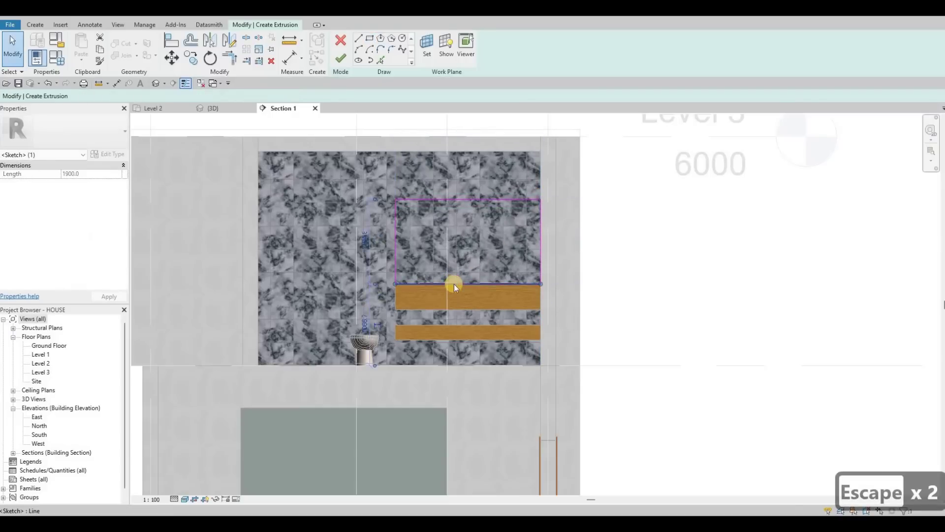
pyautogui.press('Up')
pyautogui.press('Up')
pyautogui.press('Up')
pyautogui.press('Up')
pyautogui.press('Up')
pyautogui.press('Up')
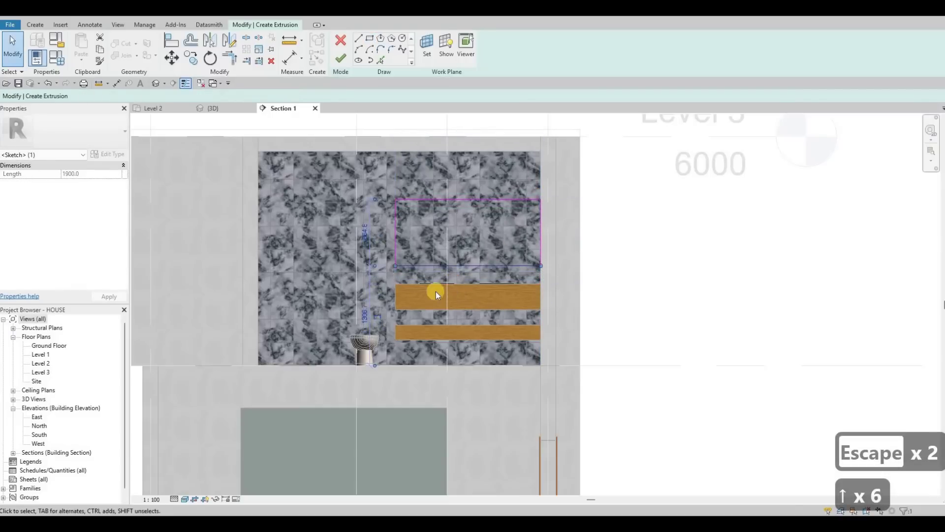
pyautogui.scroll(2, 539, 258)
# - Set the depth of the new rectangular extrusion above the countertop to 5 mm
pyautogui.press('Escape')
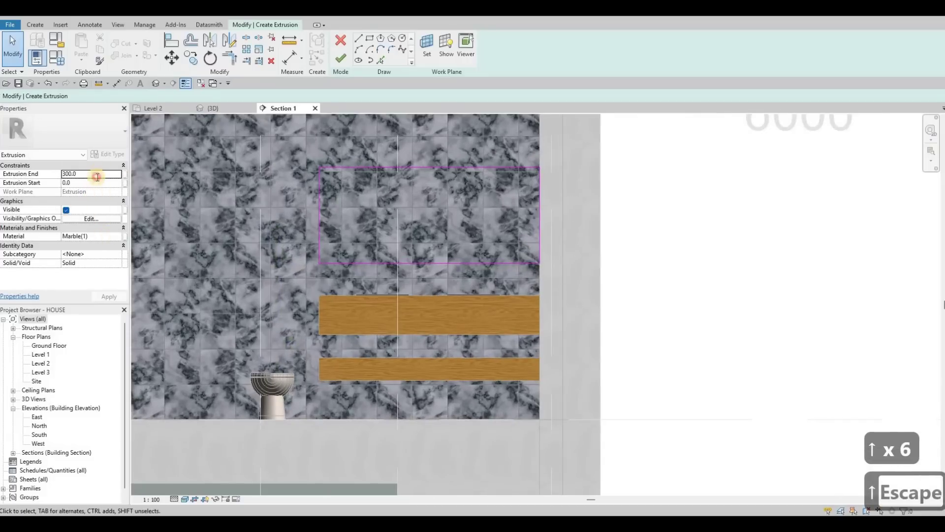
pyautogui.doubleClick(97, 177)
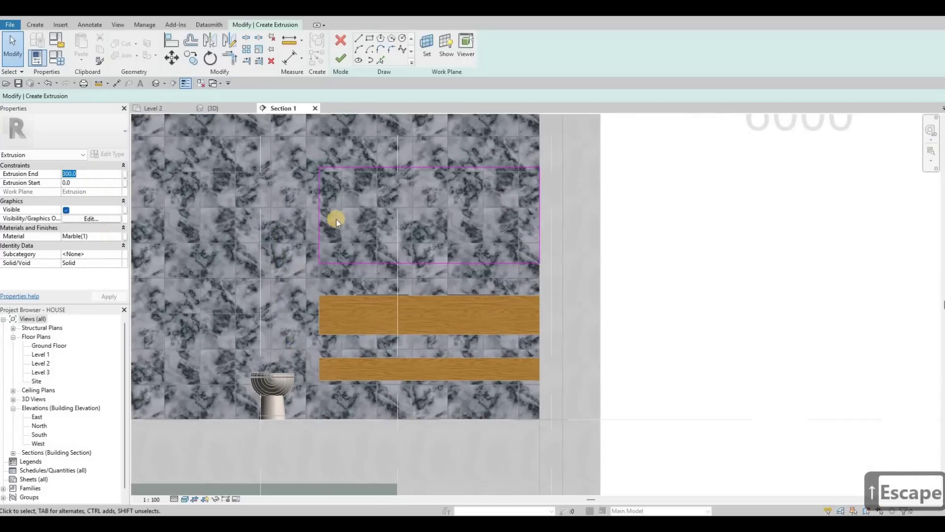
pyautogui.write('5')
pyautogui.press('Return')
pyautogui.scroll(-3, 330, 165)
pyautogui.press('Escape')
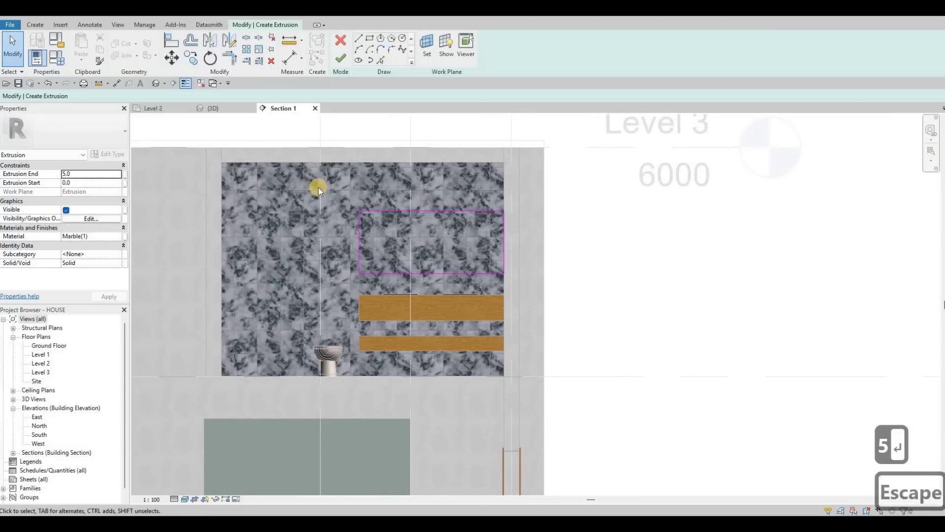
# - Search the materials for mirror, assign Mirror to the rectangular extrusion above the countertop, and finish it
pyautogui.click(120, 237)
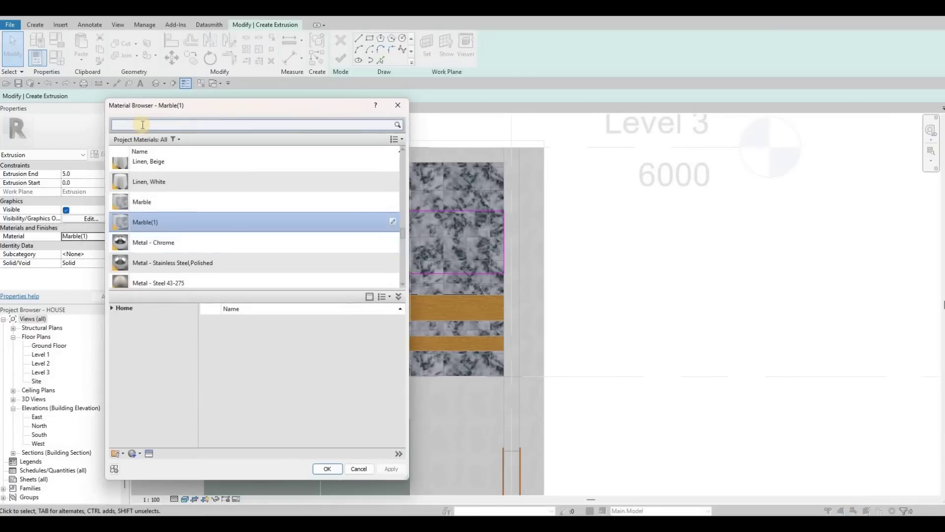
pyautogui.click(142, 124)
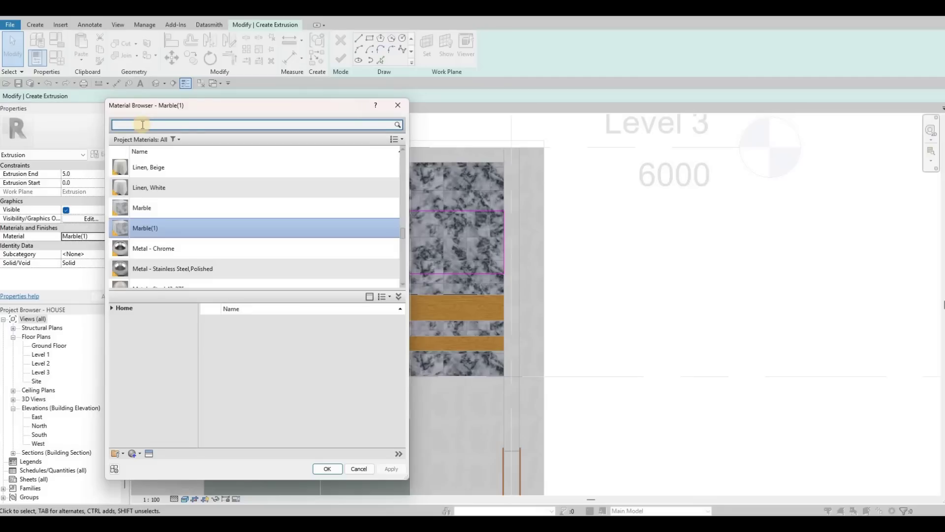
pyautogui.write('mirri')
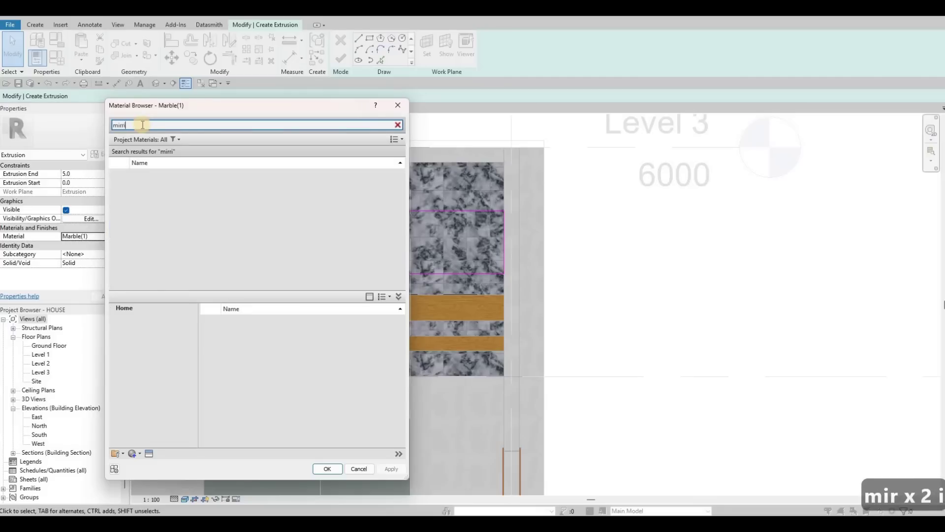
pyautogui.press('BackSpace')
pyautogui.write('or')
pyautogui.click(158, 194)
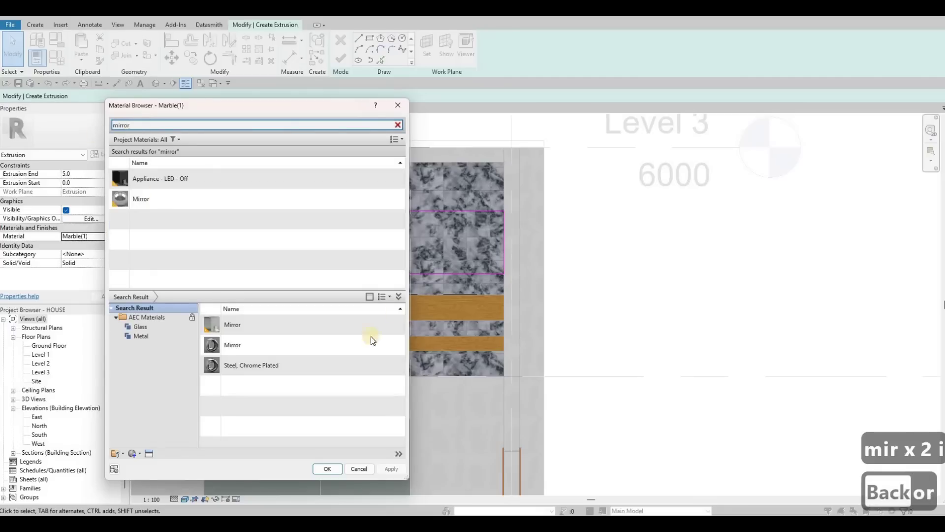
pyautogui.click(328, 469)
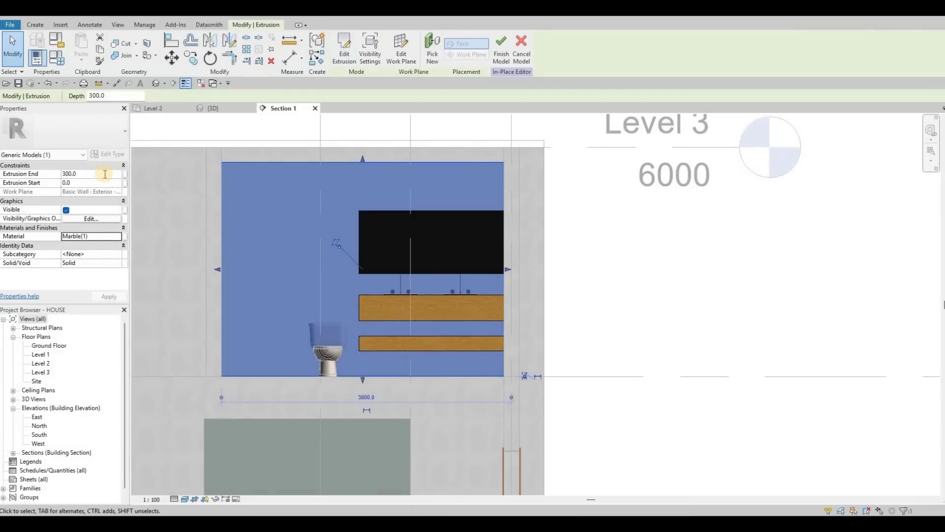
# - Reduce the extrusion depth of the marble wall panel to 5 mm
pyautogui.click(105, 174)
pyautogui.write('5')
pyautogui.press('Return')
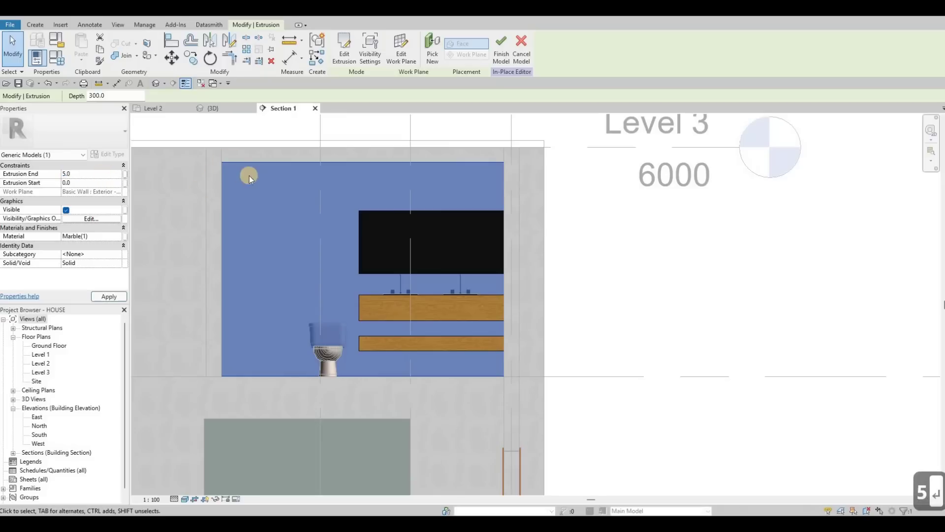
pyautogui.press('Escape')
# - Finish the in-place model and inspect the marble panel, mirror and vanity in the 3D view
pyautogui.click(173, 107)
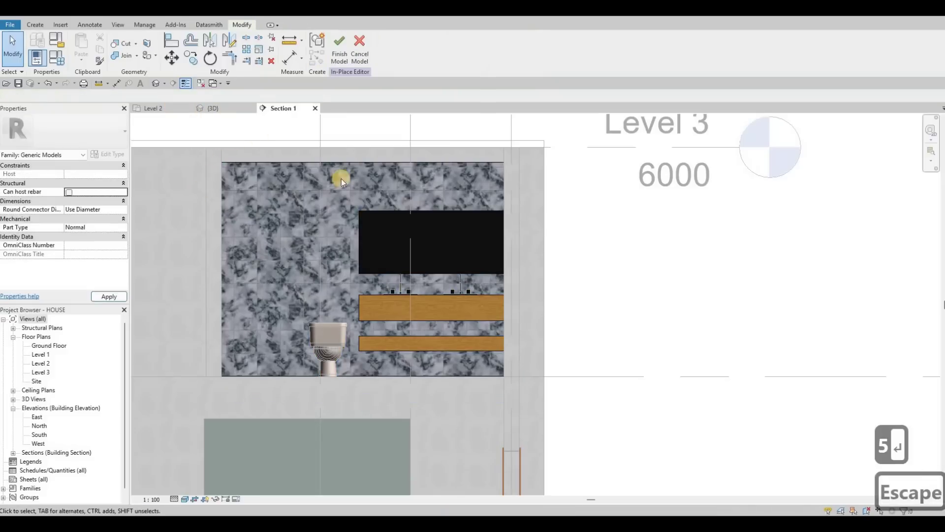
pyautogui.scroll(-3, 424, 217)
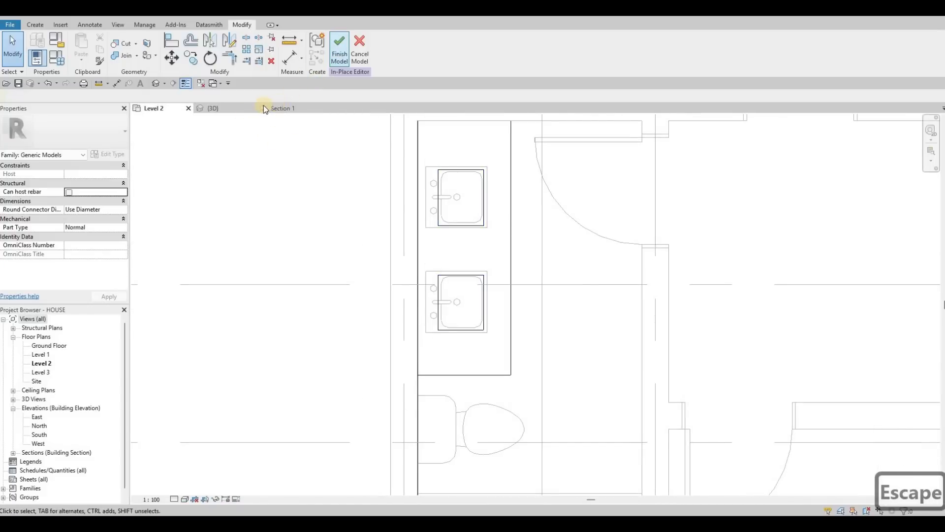
pyautogui.click(236, 108)
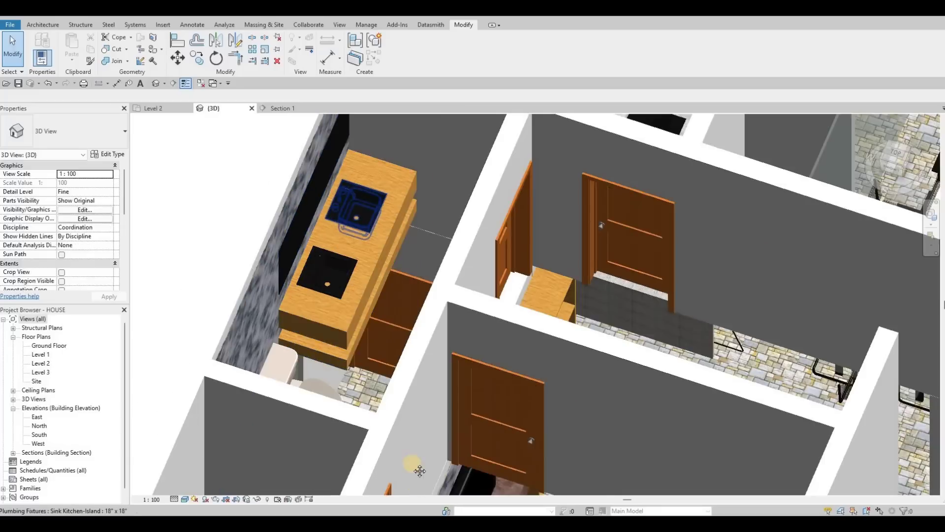
pyautogui.keyDown('shift'); pyautogui.moveTo(418, 468); pyautogui.dragTo(428, 352, button='middle'); pyautogui.keyUp('shift')
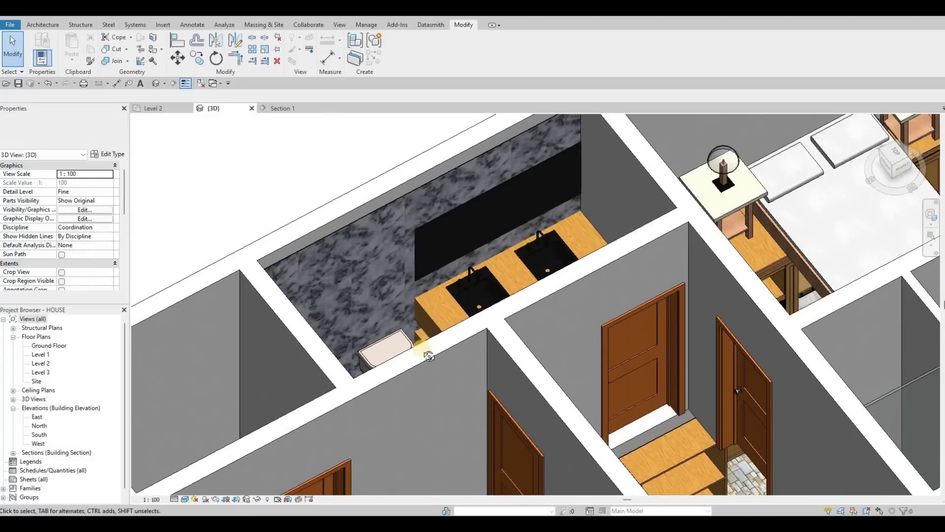
pyautogui.scroll(5, 430, 360)
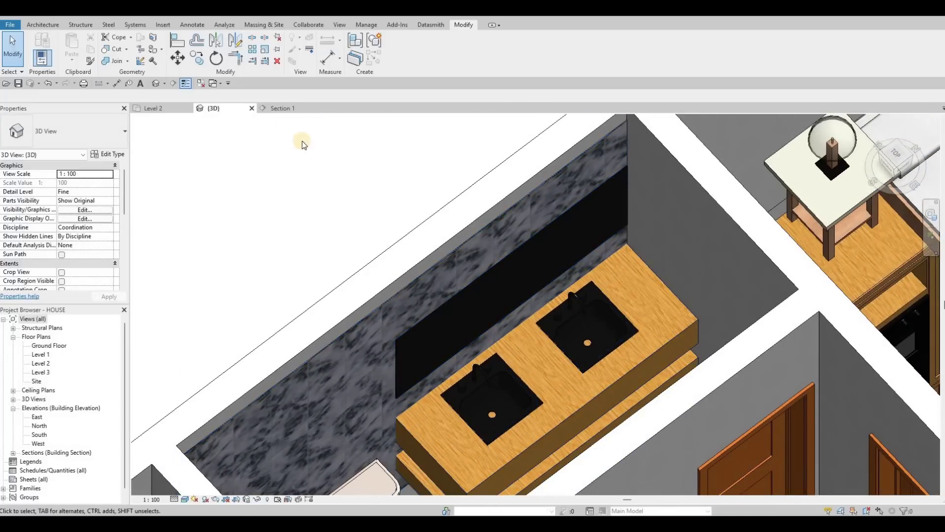
# - Reopen the in-place model for editing in Section 1 and pick the mirror panel's edges as the path of a new sweep
pyautogui.click(400, 191)
pyautogui.hotkey('ctrl', 'Tab')
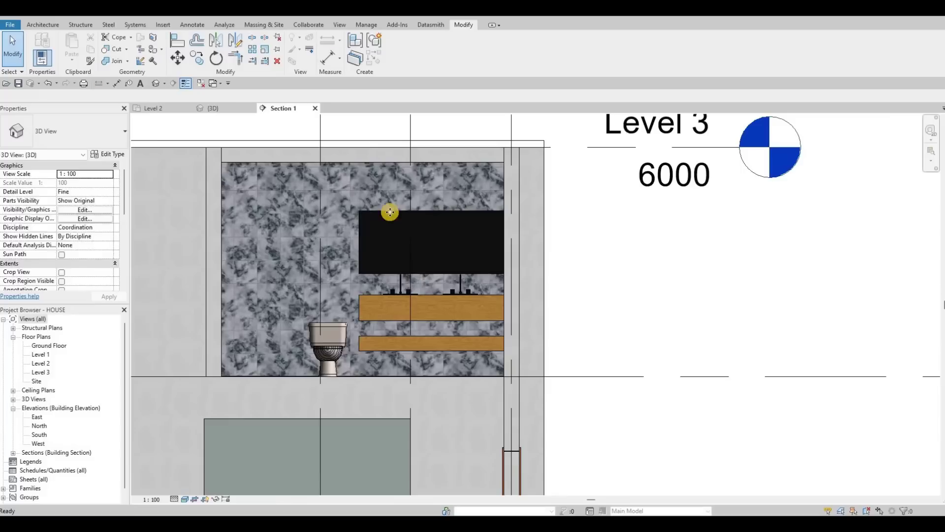
pyautogui.click(394, 205)
pyautogui.click(401, 67)
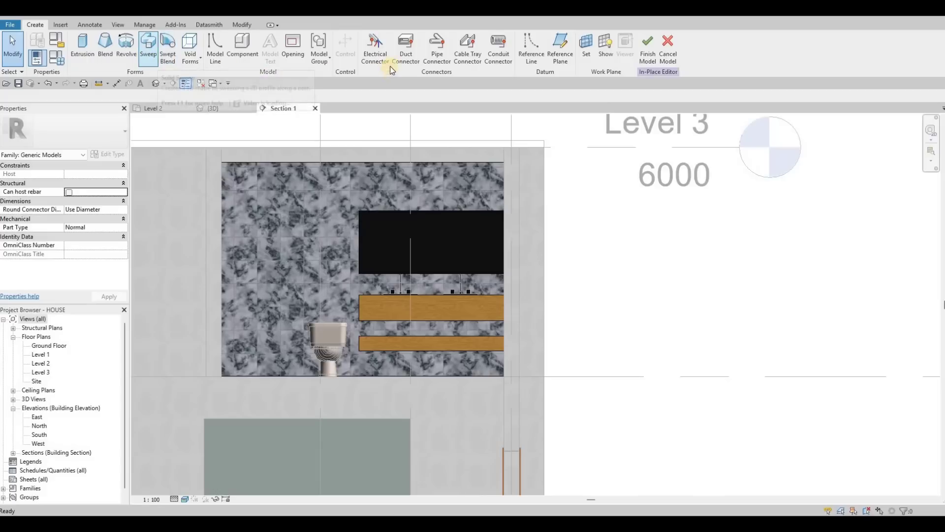
pyautogui.click(423, 59)
pyautogui.click(449, 212)
pyautogui.click(448, 212)
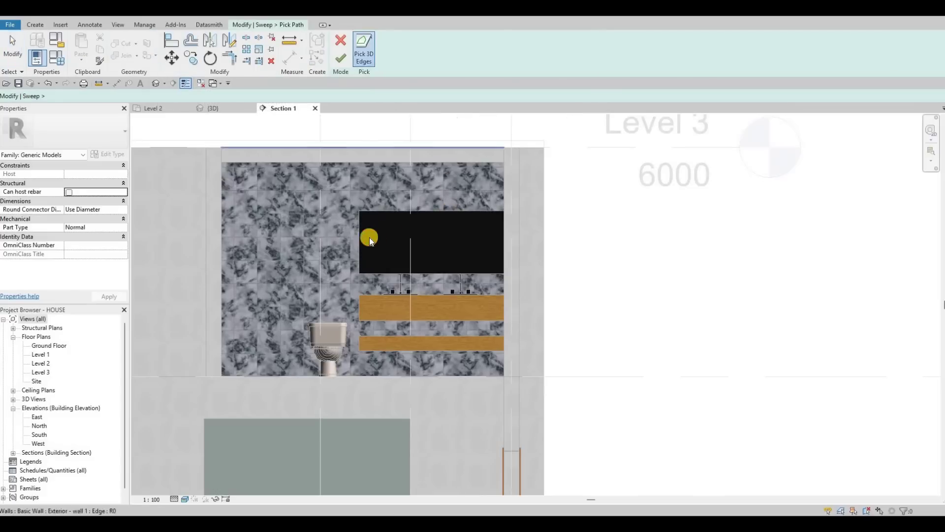
pyautogui.click(427, 270)
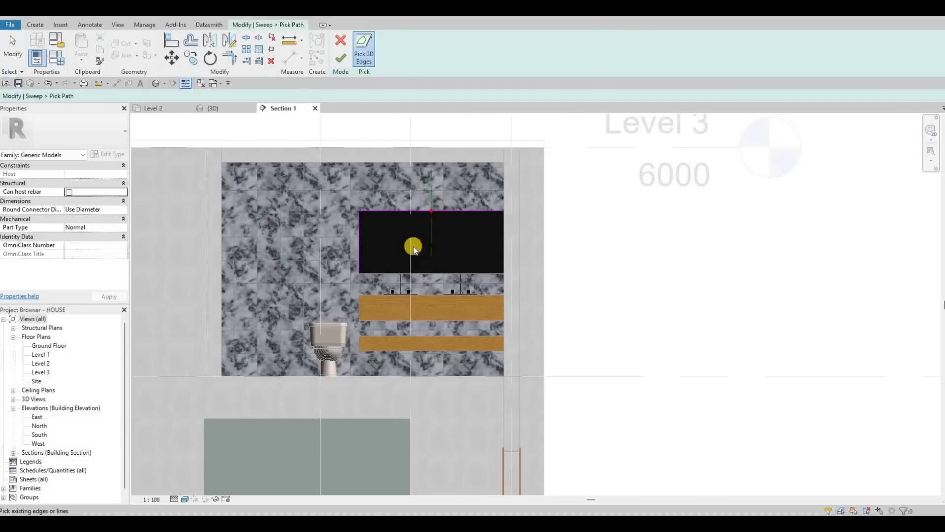
pyautogui.click(342, 59)
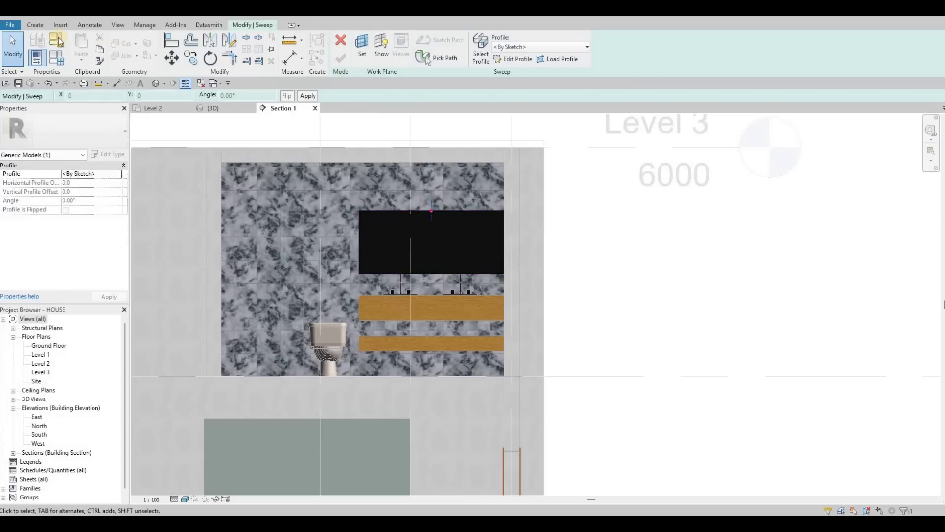
# - Start editing the sweep's profile and open the 3D view for sketching it
pyautogui.click(508, 64)
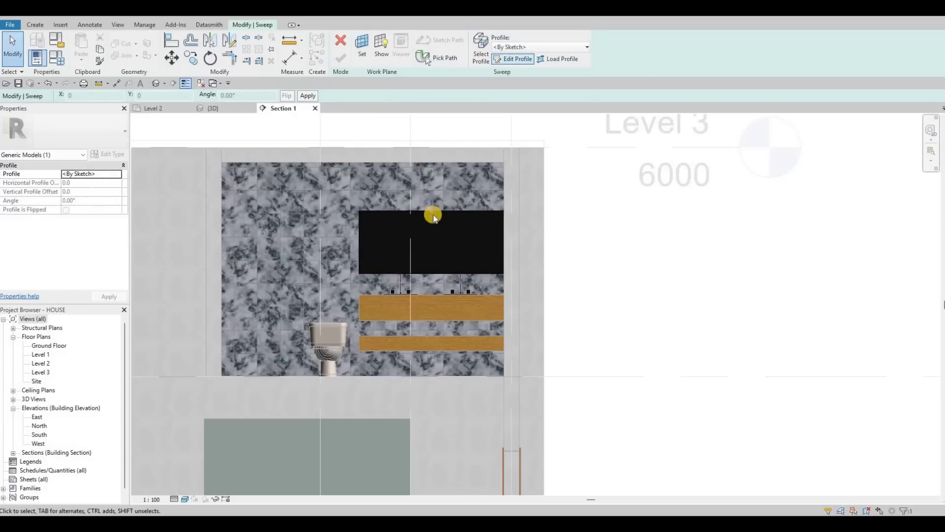
pyautogui.press('Escape')
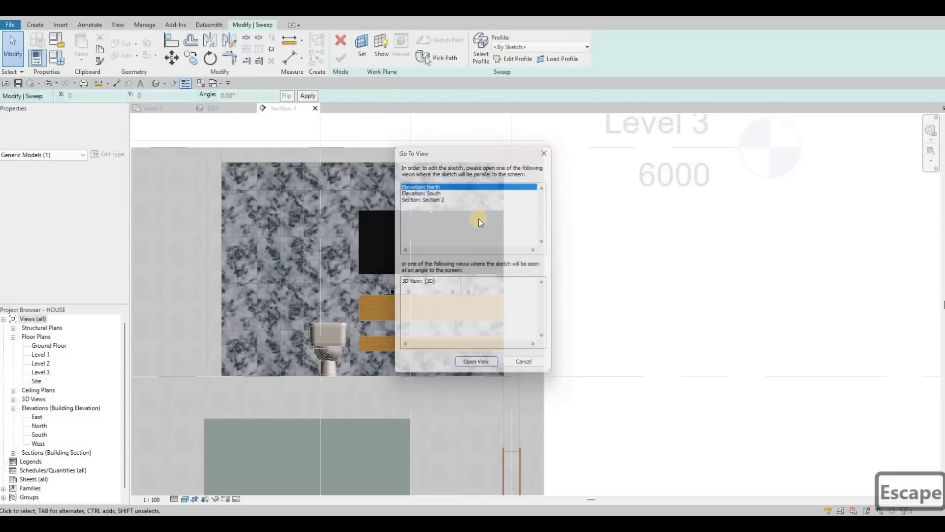
pyautogui.click(515, 59)
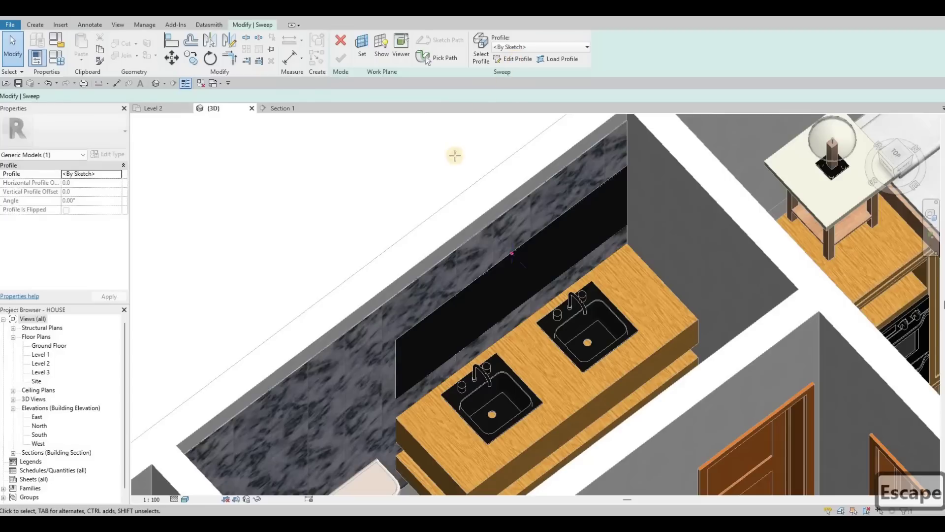
pyautogui.scroll(1, 494, 235)
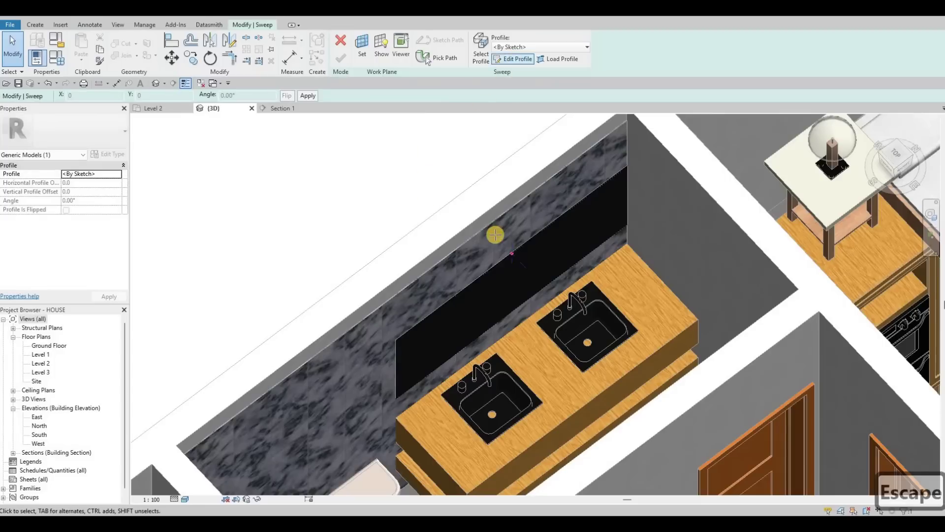
# - Sketch a rectangular sweep profile about 5 by 10 mm at the path's reference point on the mirror's upper edge
pyautogui.click(370, 38)
pyautogui.scroll(4, 503, 242)
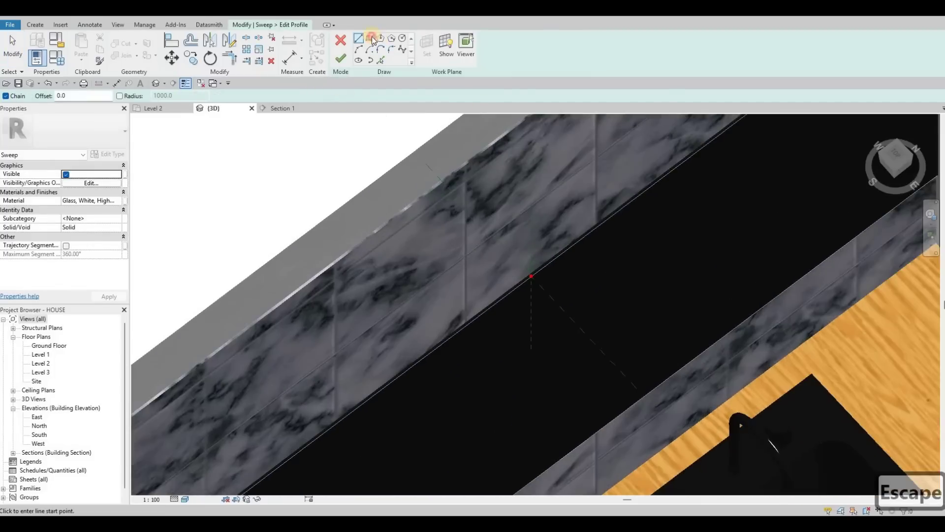
pyautogui.scroll(3, 542, 271)
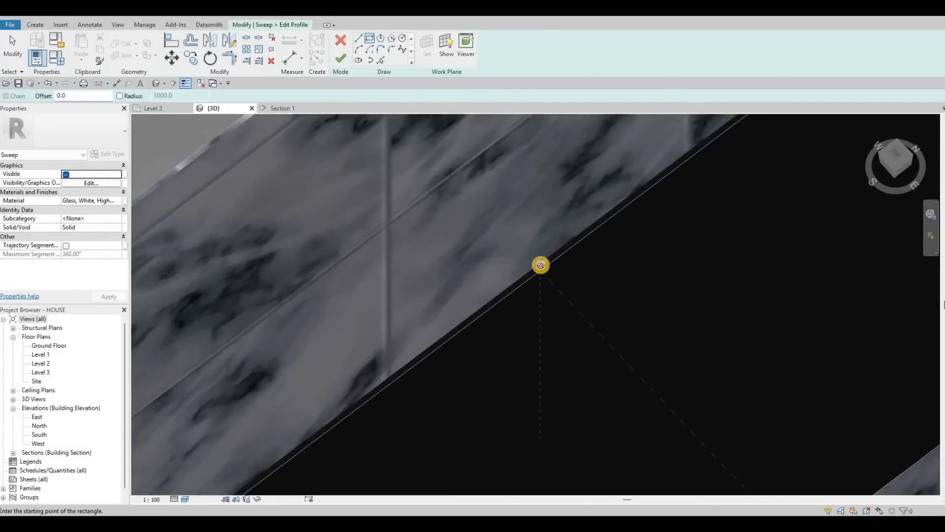
pyautogui.click(536, 254)
pyautogui.click(537, 259)
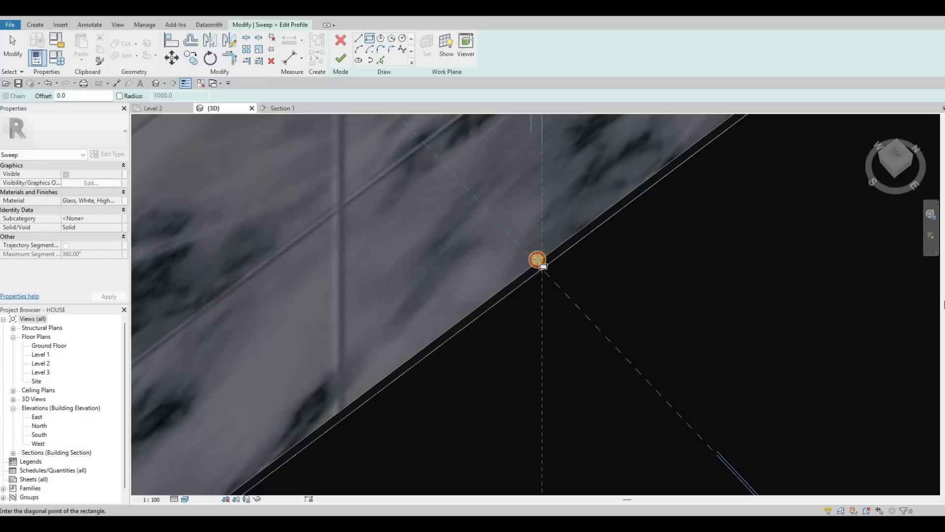
pyautogui.click(536, 258)
pyautogui.press('Escape')
pyautogui.scroll(2, 538, 262)
pyautogui.press('Escape')
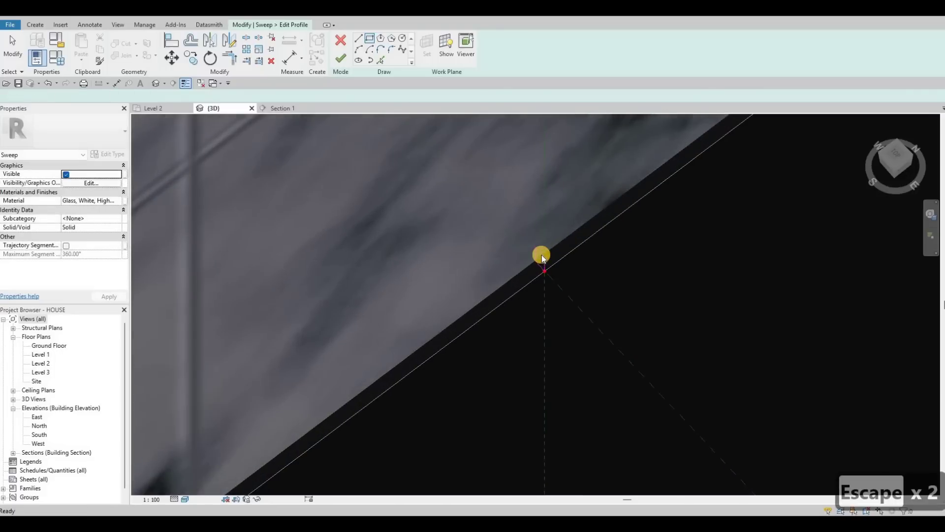
# - Set the height of the rectangular sweep profile to 5 mm
pyautogui.click(536, 254)
pyautogui.press('Escape')
pyautogui.click(560, 288)
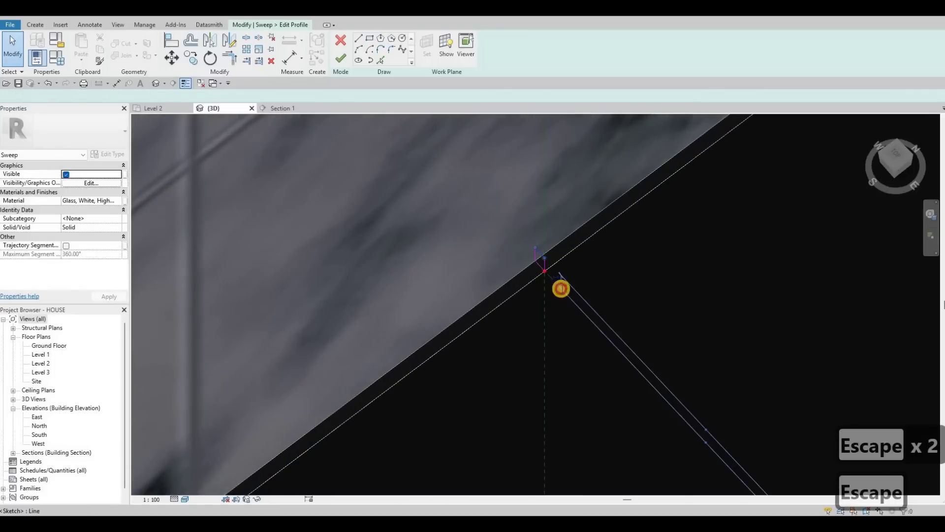
pyautogui.scroll(2, 559, 292)
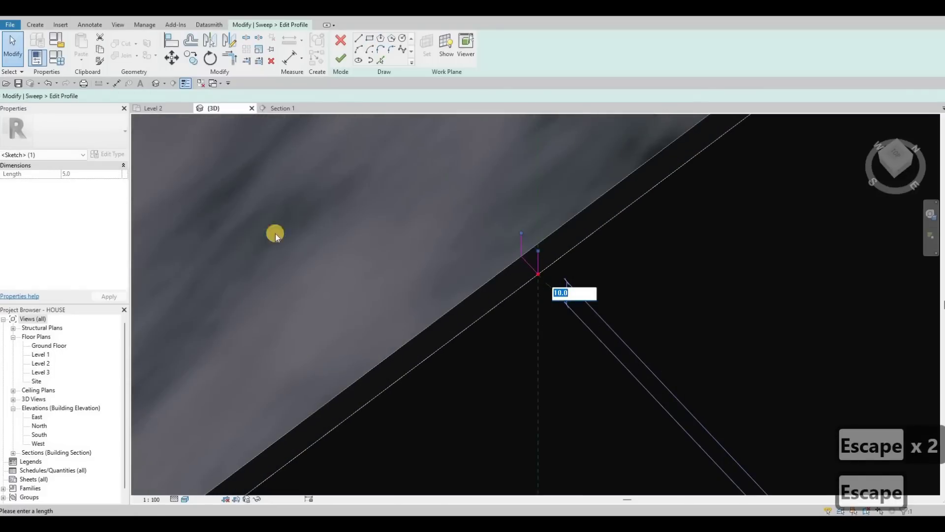
pyautogui.write('5')
pyautogui.press('Return')
pyautogui.press('Escape')
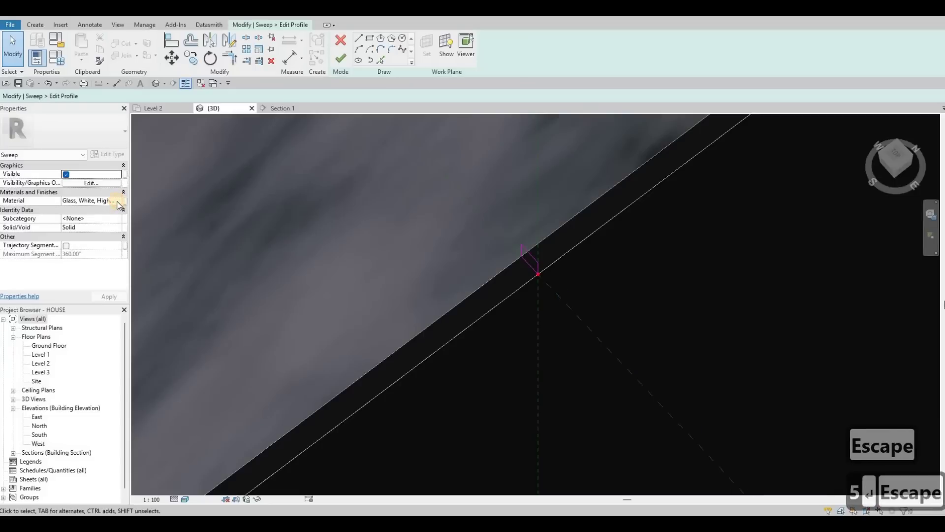
# - Finish the profile and the sweep around the mirror panel, and complete the in-place model
pyautogui.click(118, 201)
pyautogui.press('Escape')
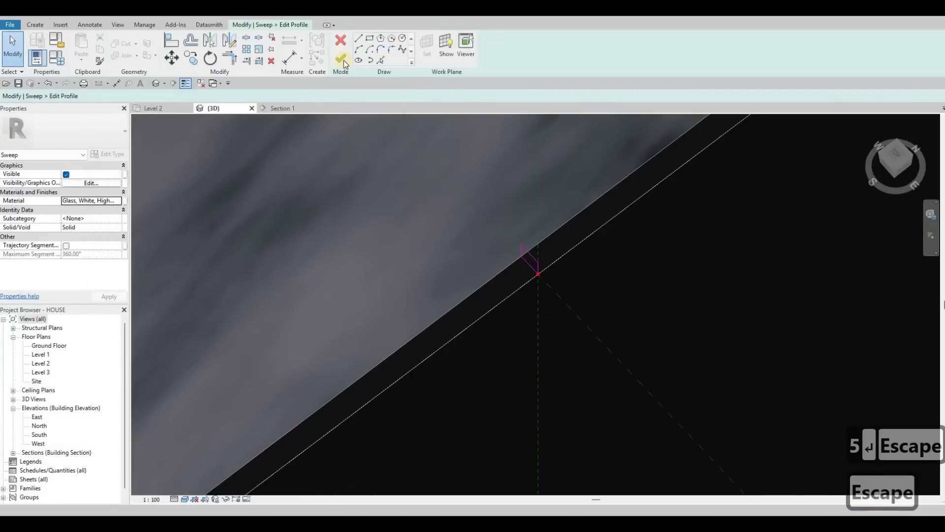
pyautogui.scroll(-2, 531, 281)
pyautogui.click(341, 58)
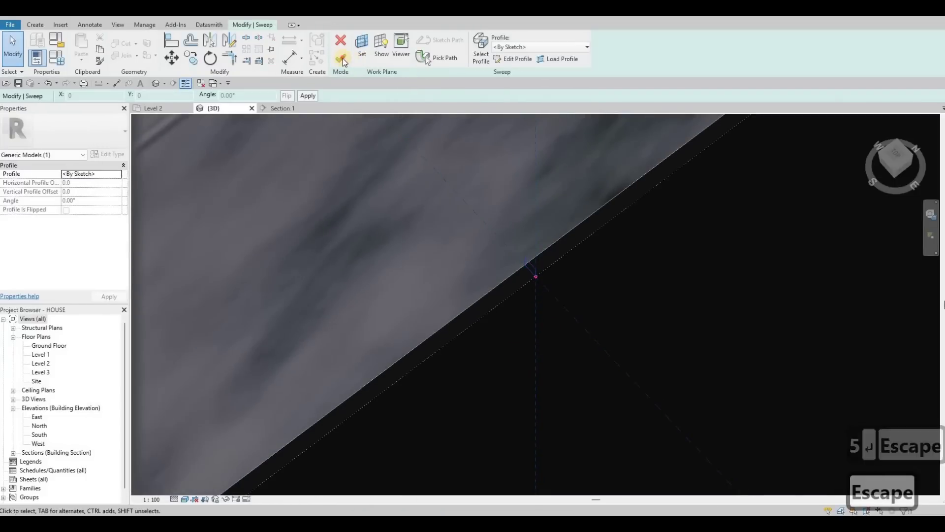
pyautogui.scroll(-3, 615, 189)
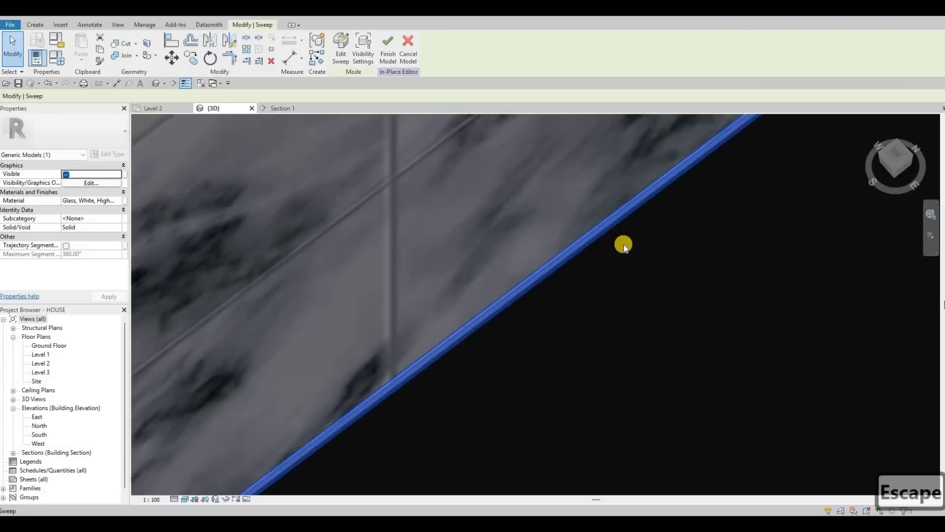
pyautogui.scroll(-5, 541, 202)
pyautogui.scroll(-2, 276, 133)
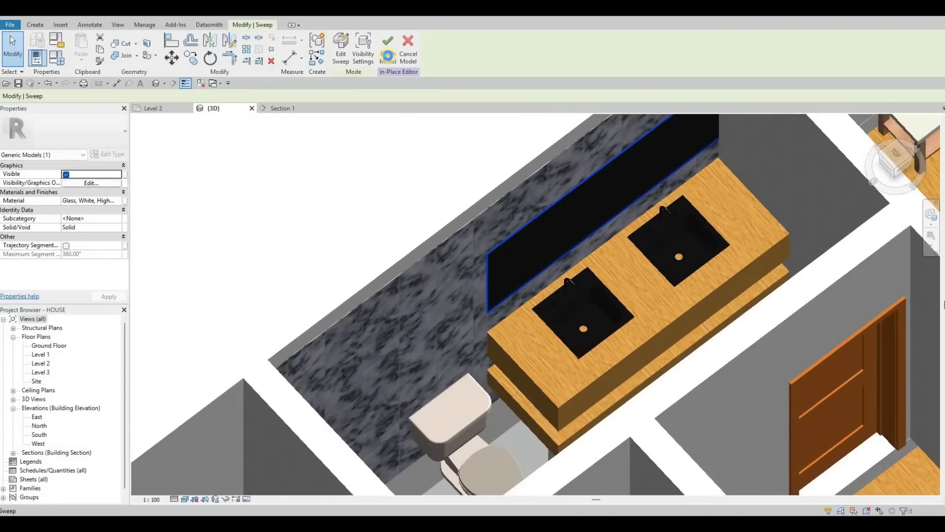
pyautogui.press('Return')
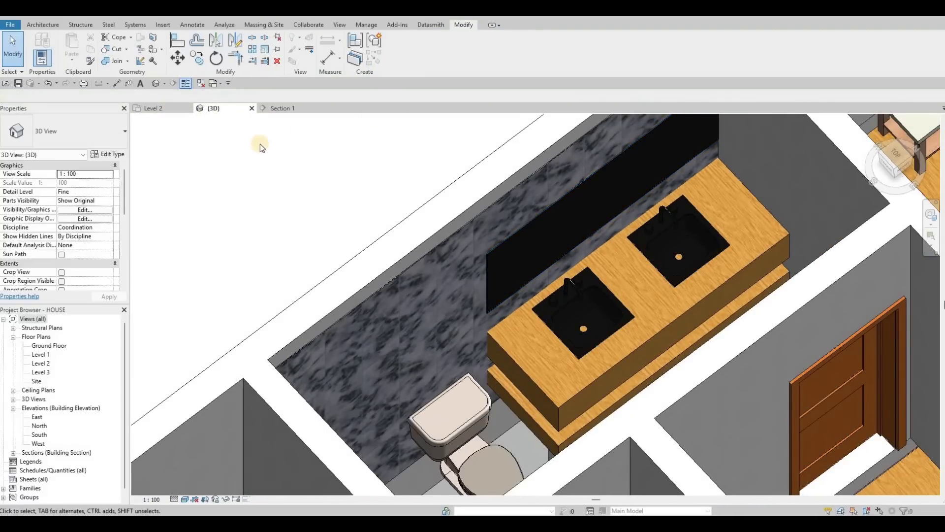
# - Open the Section 1 view and start loading a family from the US Imperial library
pyautogui.click(275, 109)
pyautogui.scroll(-2, 417, 228)
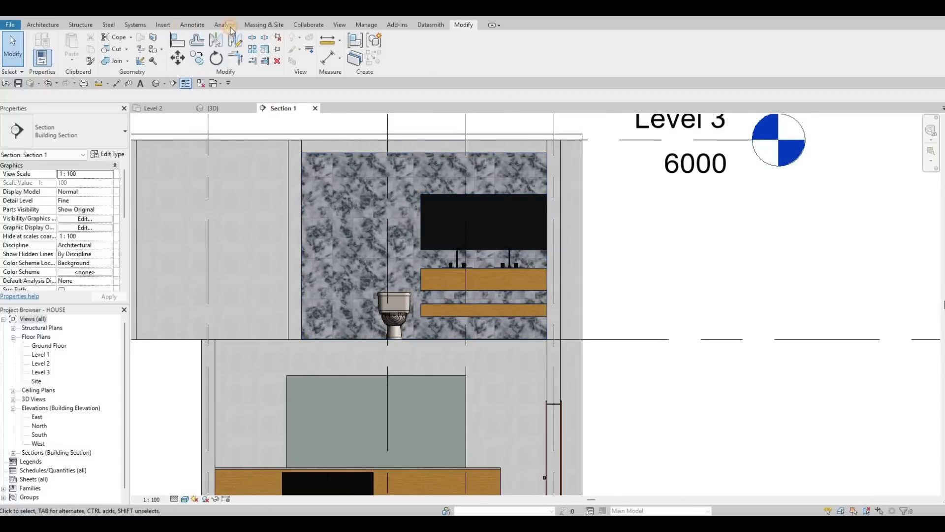
pyautogui.scroll(9, 407, 56)
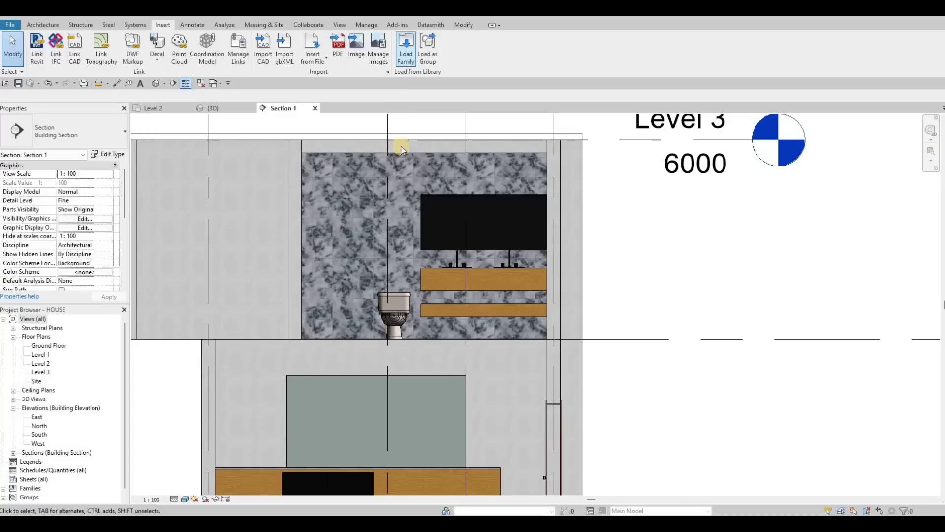
pyautogui.scroll(-4, 369, 241)
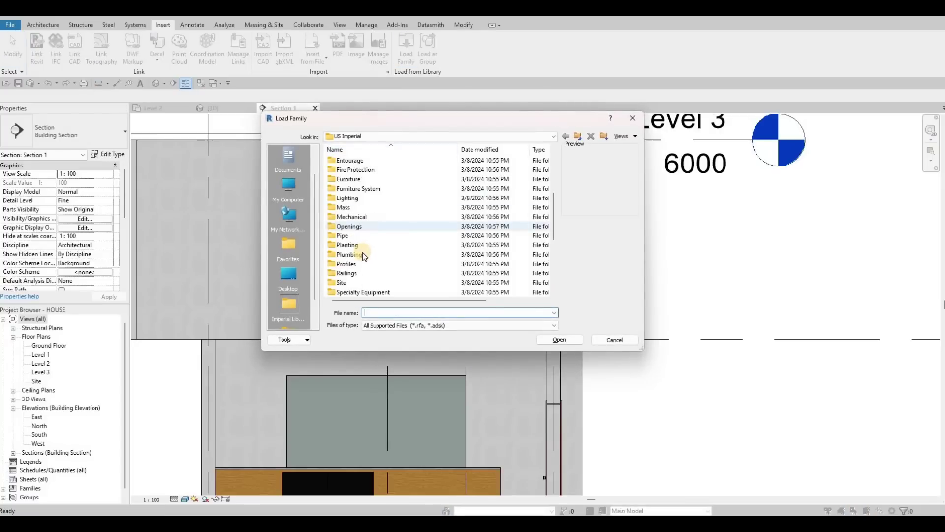
# - Browse the Equipment and Fixtures folders under Plumbing's Architectural folder, then return to the Plumbing folder
pyautogui.click(359, 253)
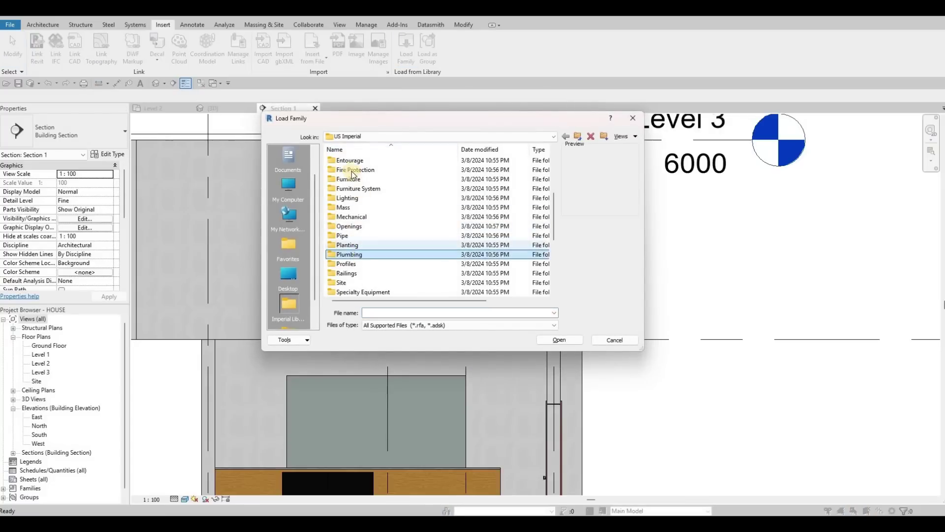
pyautogui.doubleClick(353, 164)
pyautogui.doubleClick(356, 164)
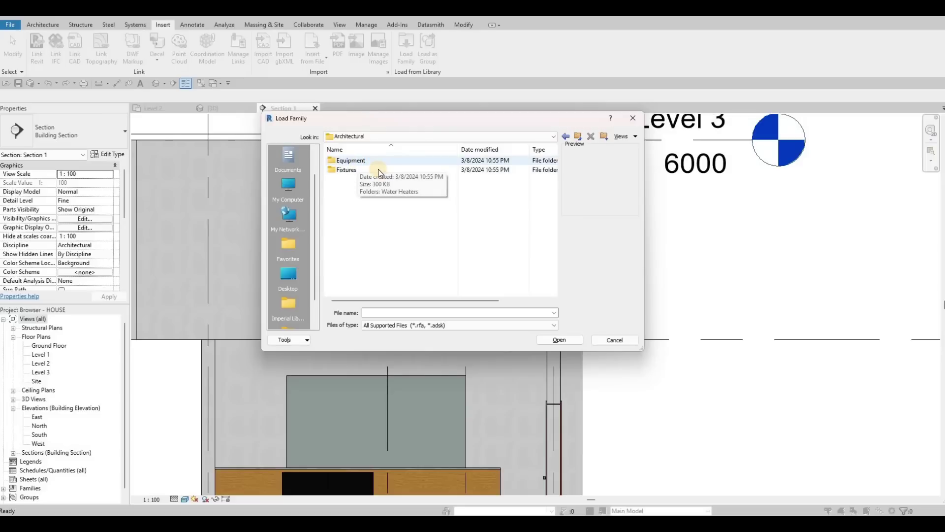
pyautogui.click(373, 164)
pyautogui.doubleClick(372, 164)
pyautogui.doubleClick(424, 162)
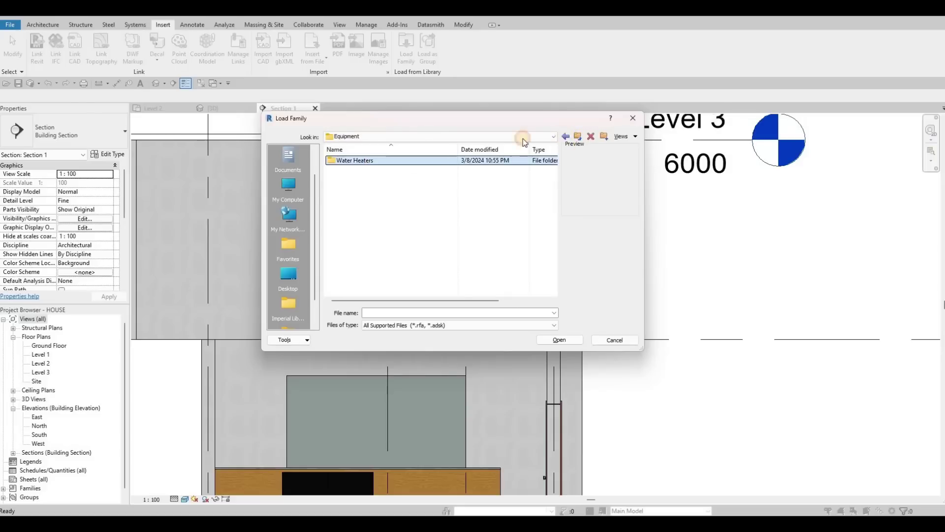
pyautogui.press('BackSpace')
pyautogui.press('BackSpace')
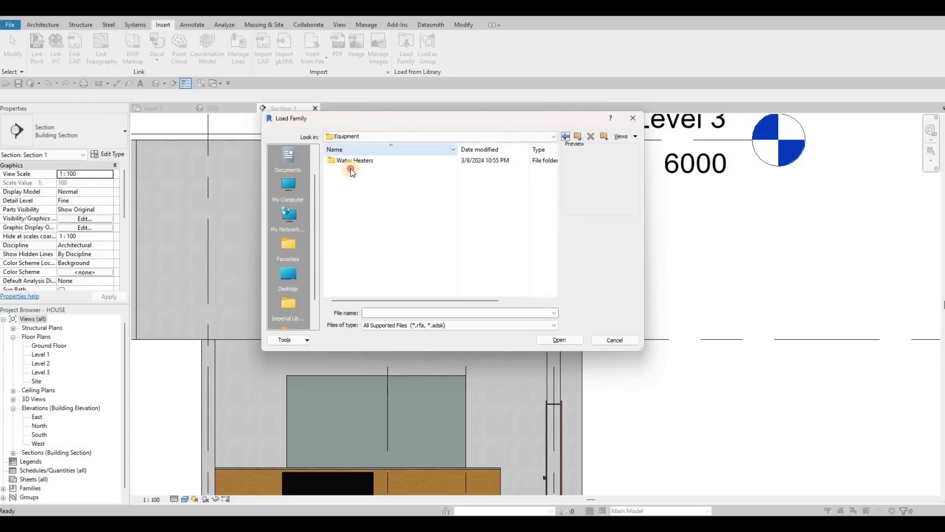
pyautogui.doubleClick(373, 170)
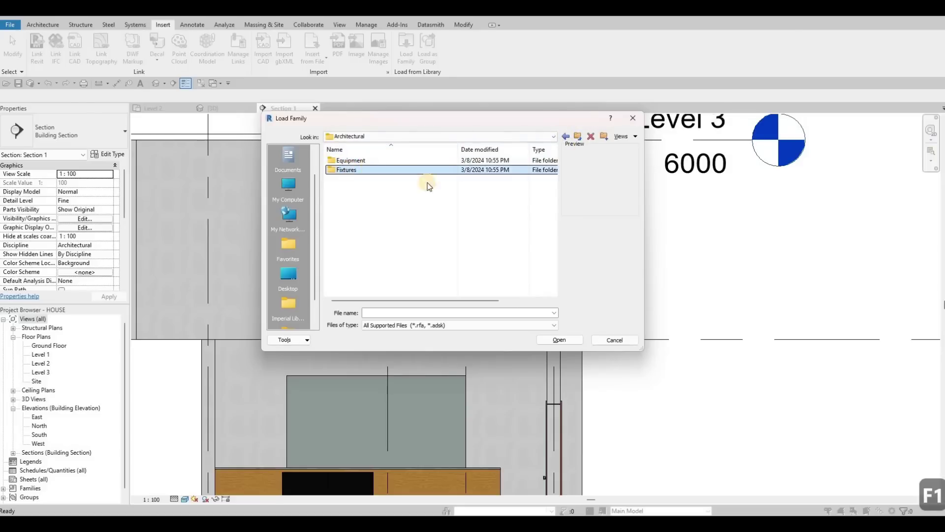
pyautogui.click(566, 136)
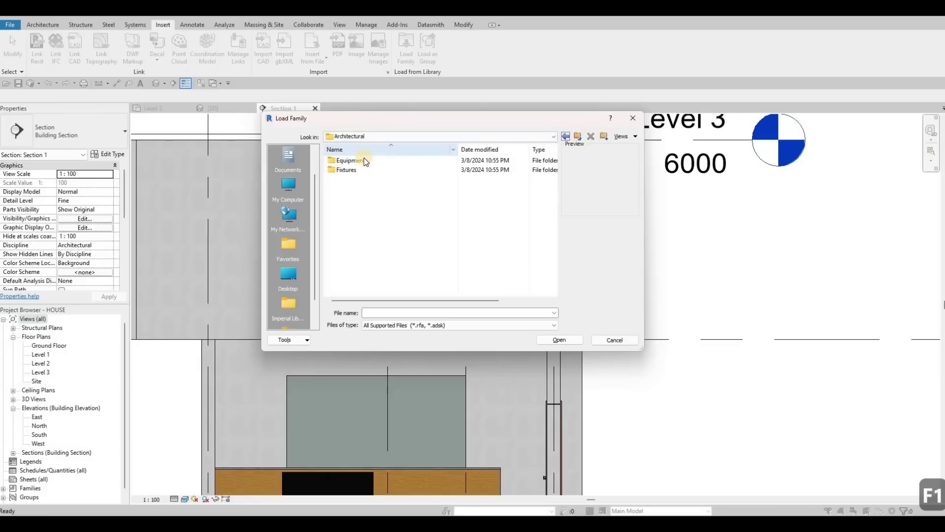
pyautogui.click(565, 137)
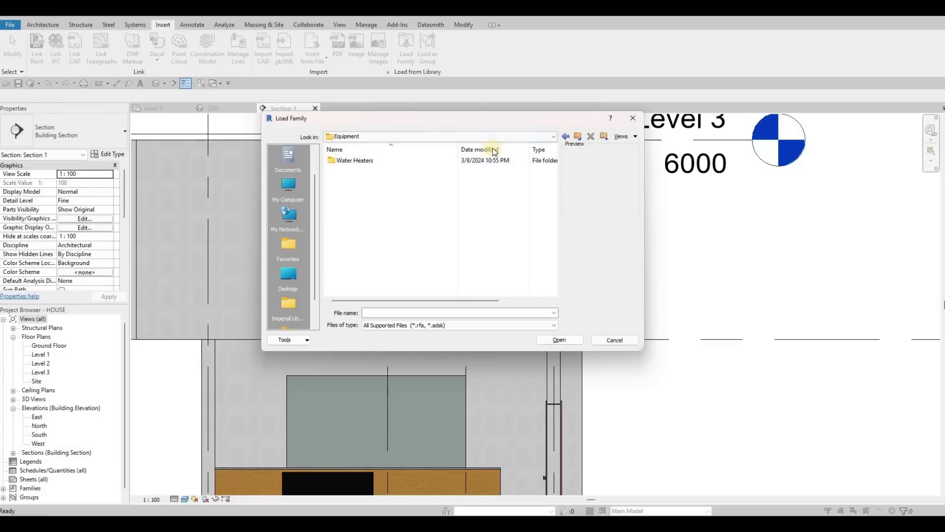
# - Open the MEP plumbing Fixtures folder and preview the corner, rectangular and seated shower stall families
pyautogui.doubleClick(355, 172)
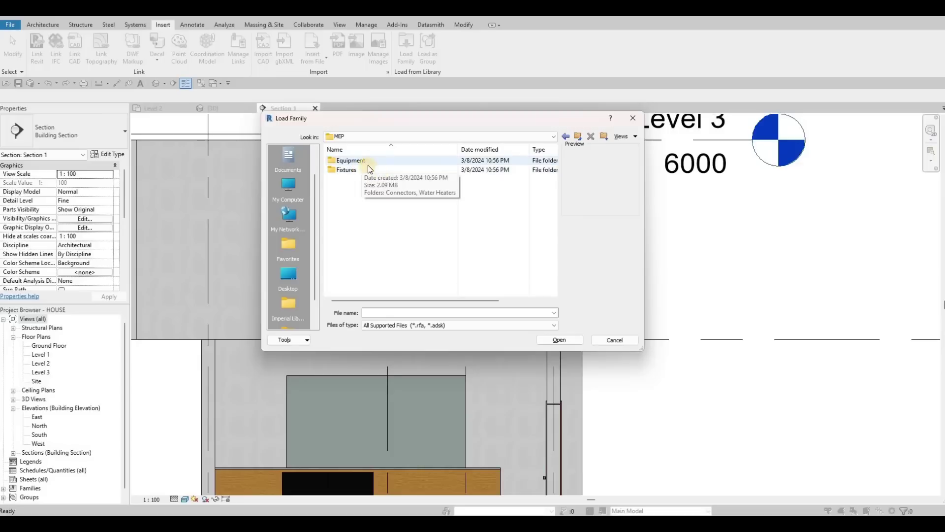
pyautogui.doubleClick(367, 171)
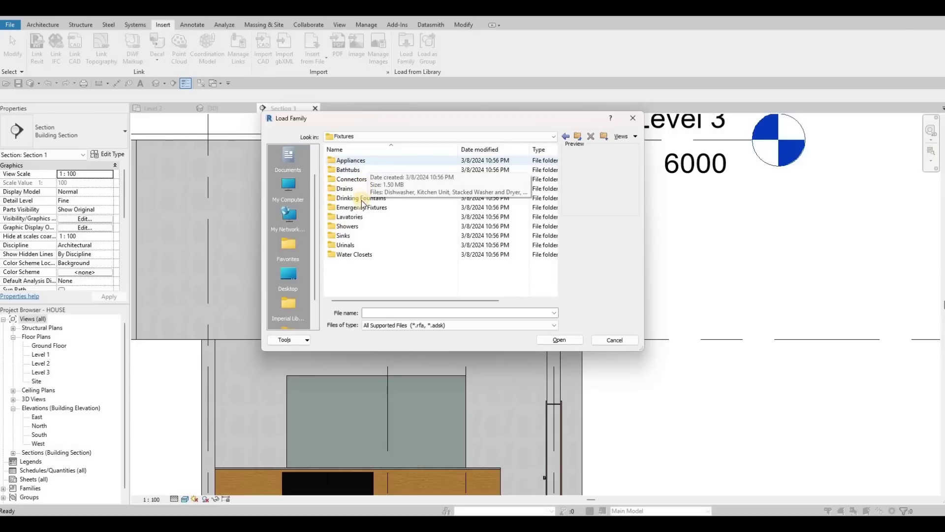
pyautogui.doubleClick(355, 229)
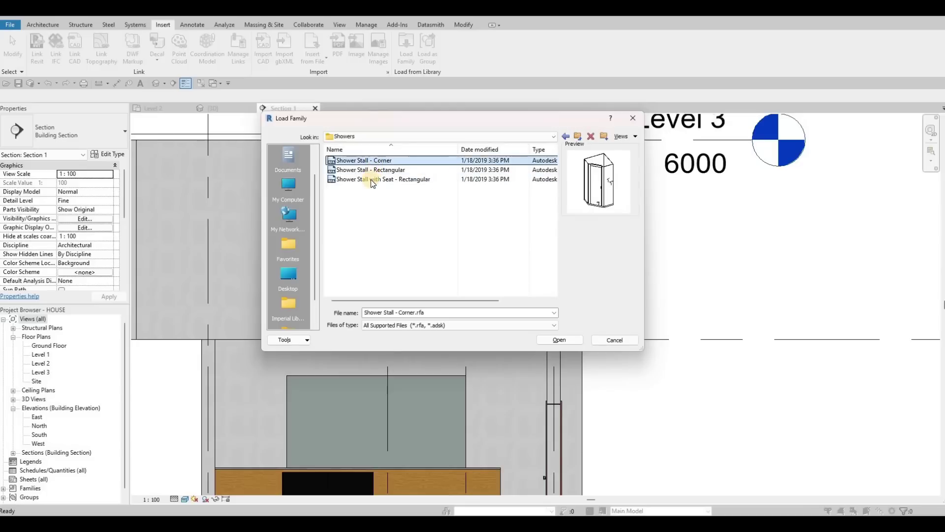
pyautogui.click(372, 171)
pyautogui.click(371, 181)
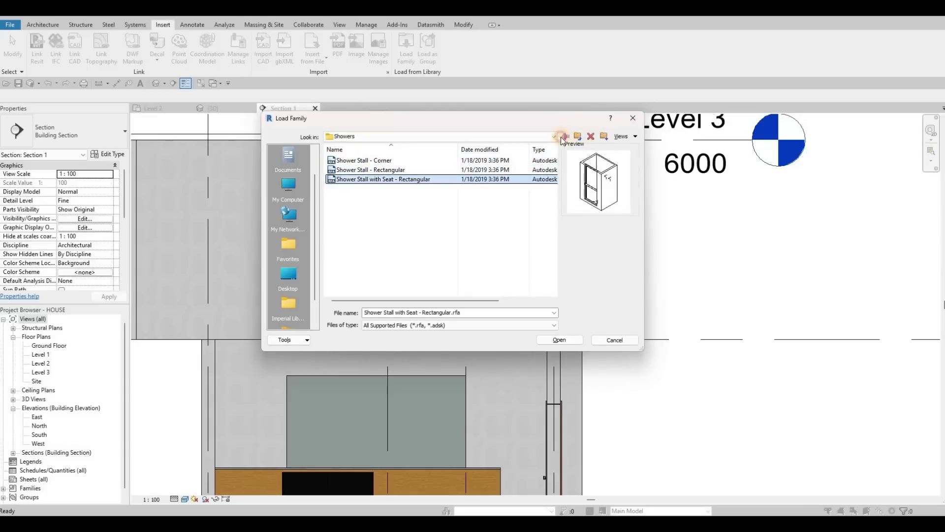
pyautogui.press('BackSpace')
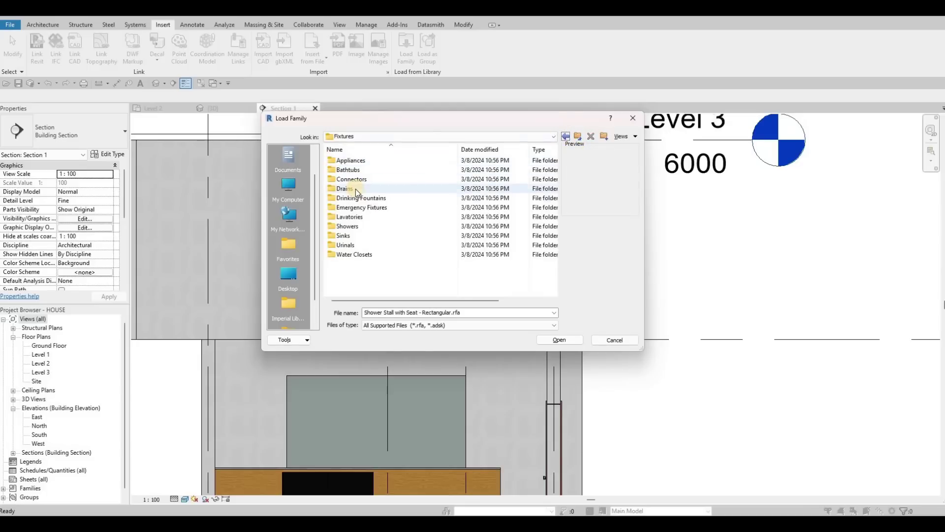
# - Preview the appliance families in the Appliances folder, including Stacked Washer and Dryer and Washing Machine
pyautogui.doubleClick(361, 161)
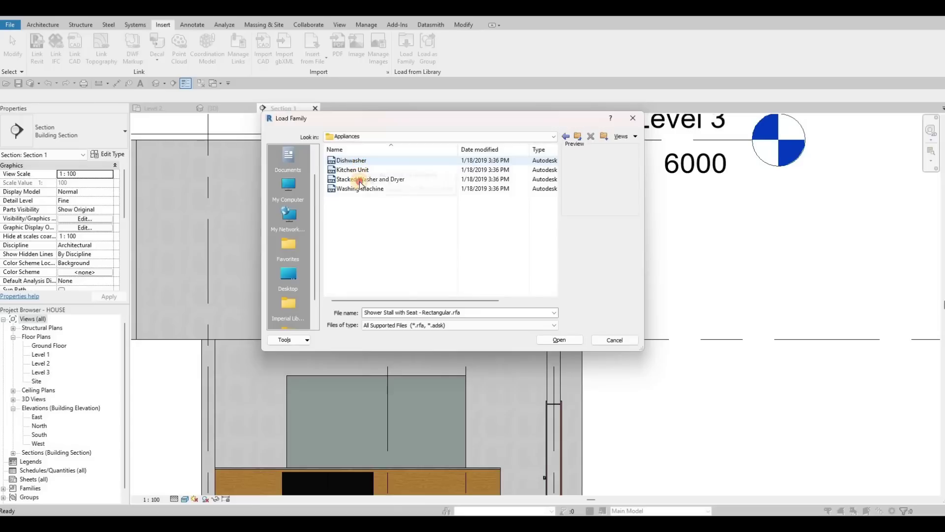
pyautogui.press('Down')
pyautogui.press('Down')
pyautogui.press('Down')
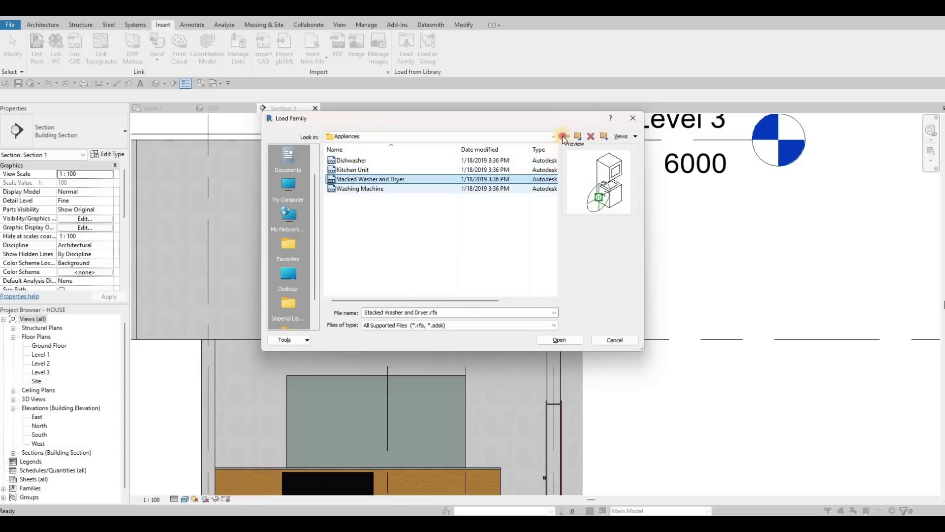
pyautogui.press('Down')
pyautogui.click(564, 137)
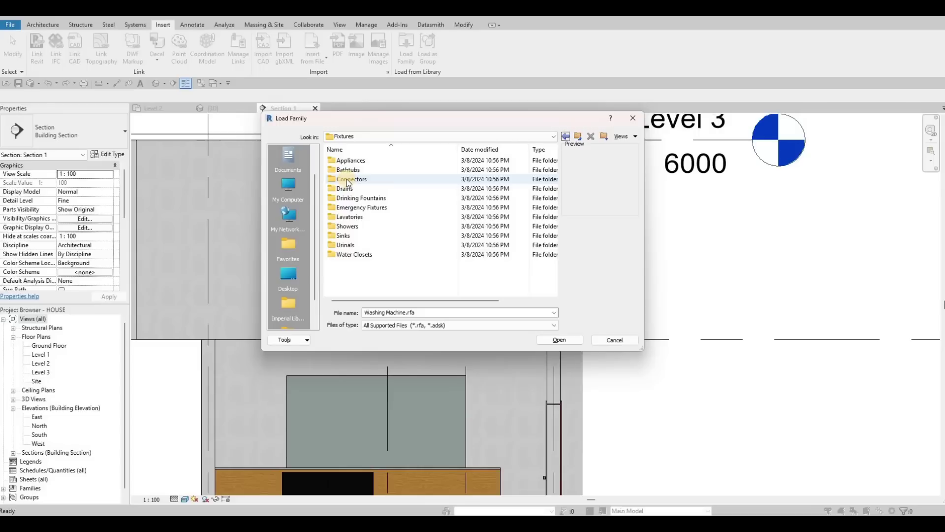
# - Preview the pipe connector families in the Connectors folder and return to the Fixtures folder
pyautogui.click(346, 179)
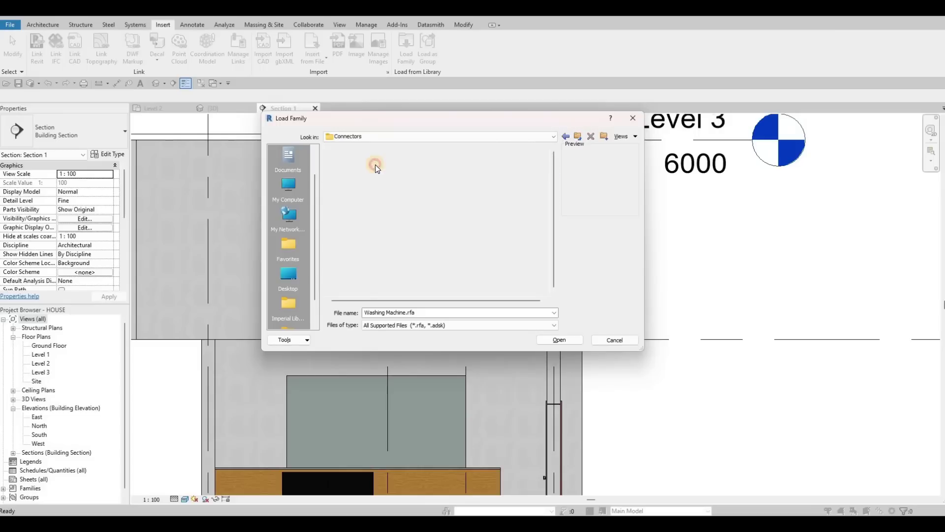
pyautogui.press('Down')
pyautogui.press('Down')
pyautogui.press('Down')
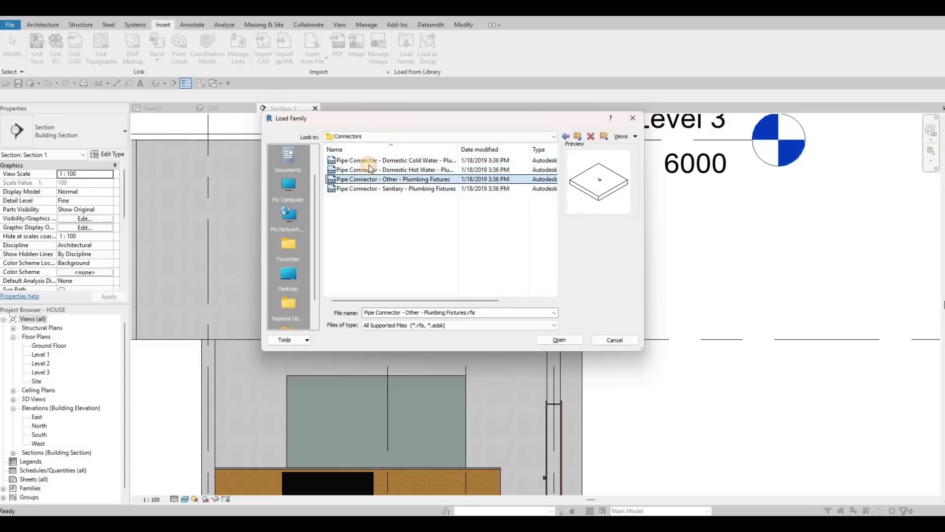
pyautogui.click(564, 136)
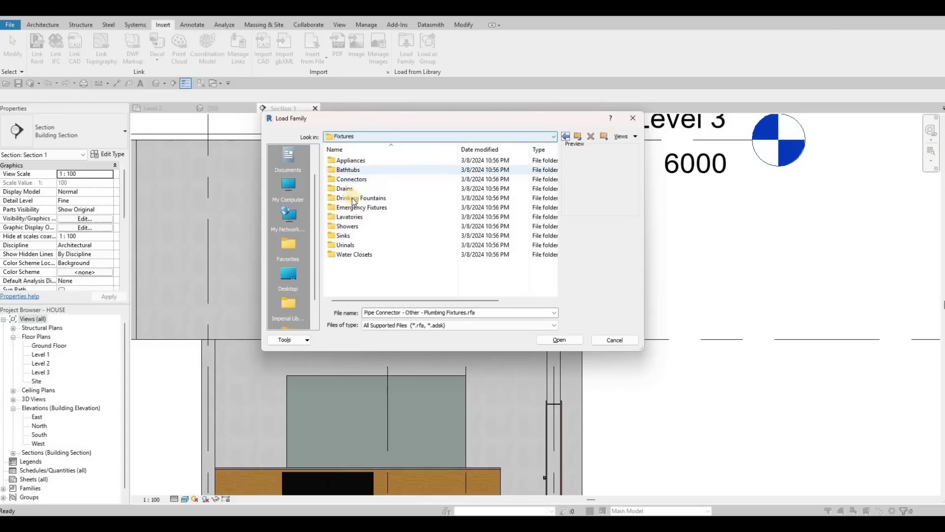
# - Check the shower stall families in the Showers folder again and return to the Fixtures folder
pyautogui.doubleClick(350, 226)
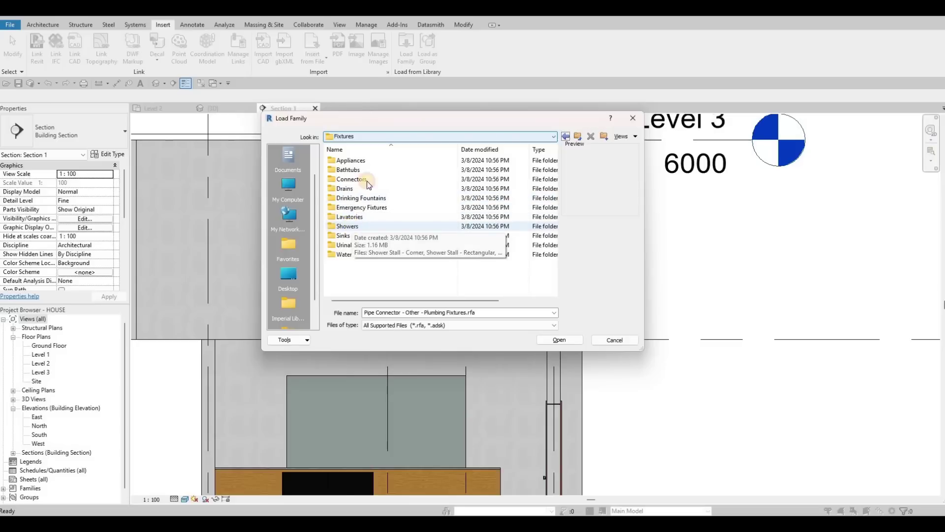
pyautogui.press('Down')
pyautogui.press('Down')
pyautogui.press('Down')
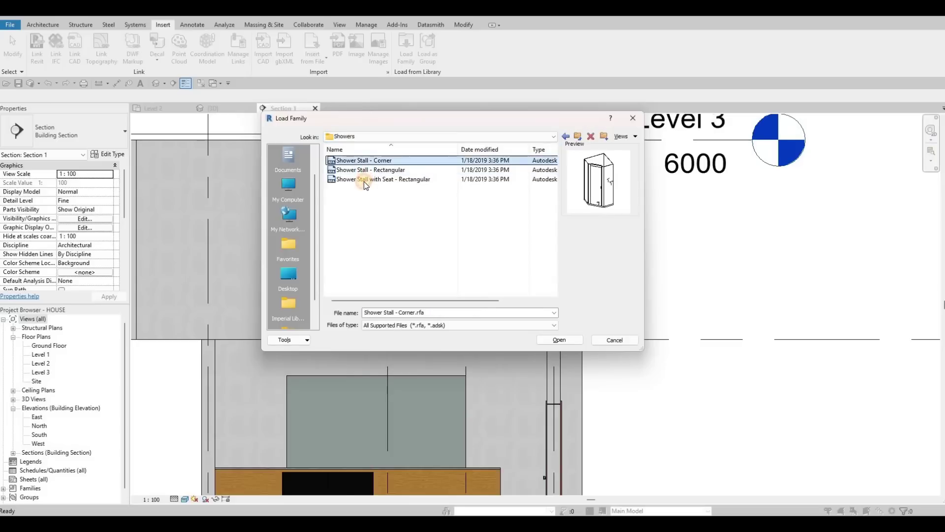
pyautogui.press('BackSpace')
pyautogui.doubleClick(353, 226)
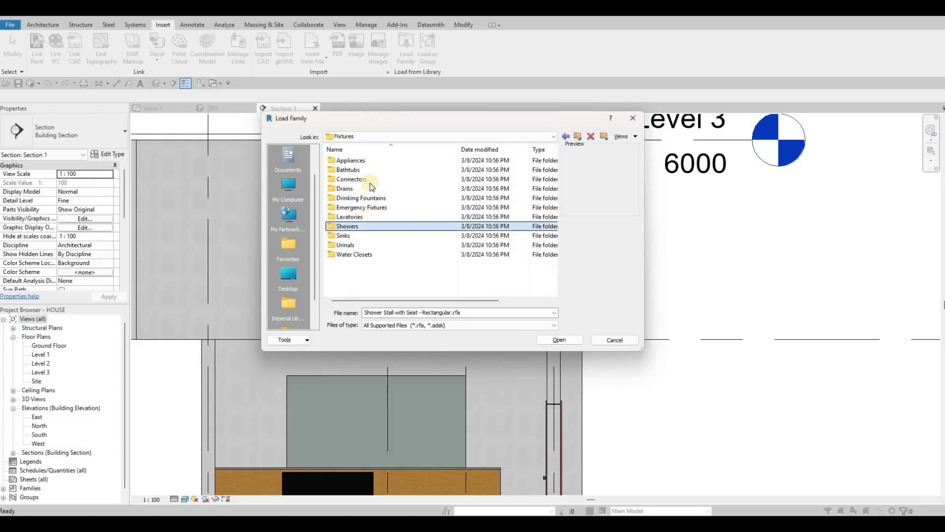
pyautogui.click(394, 241)
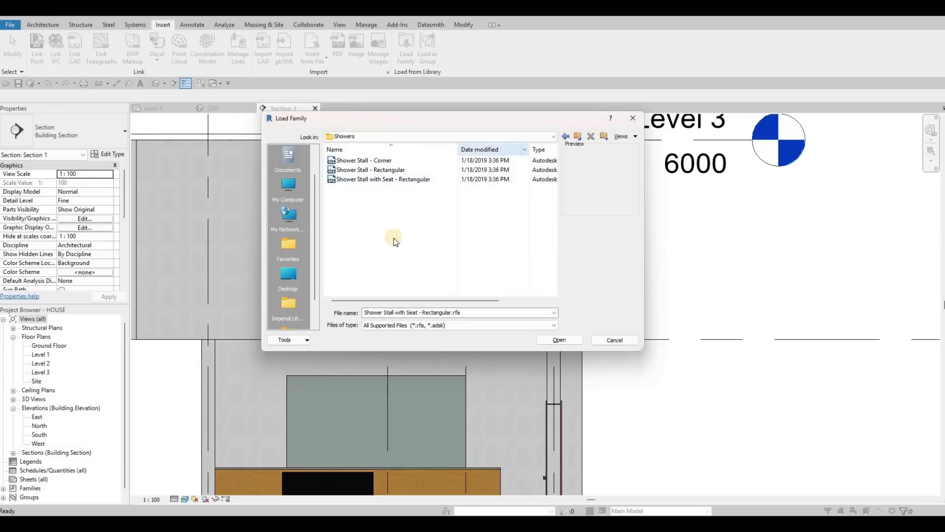
pyautogui.press('BackSpace')
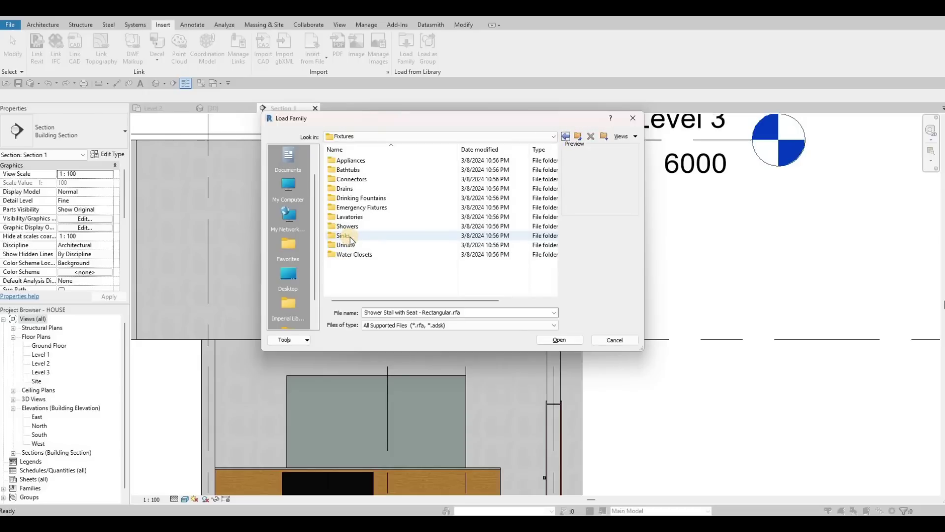
# - Preview the island single and kitchen double sink families in the Sinks folder, and return to Fixtures
pyautogui.click(350, 237)
pyautogui.press('Return')
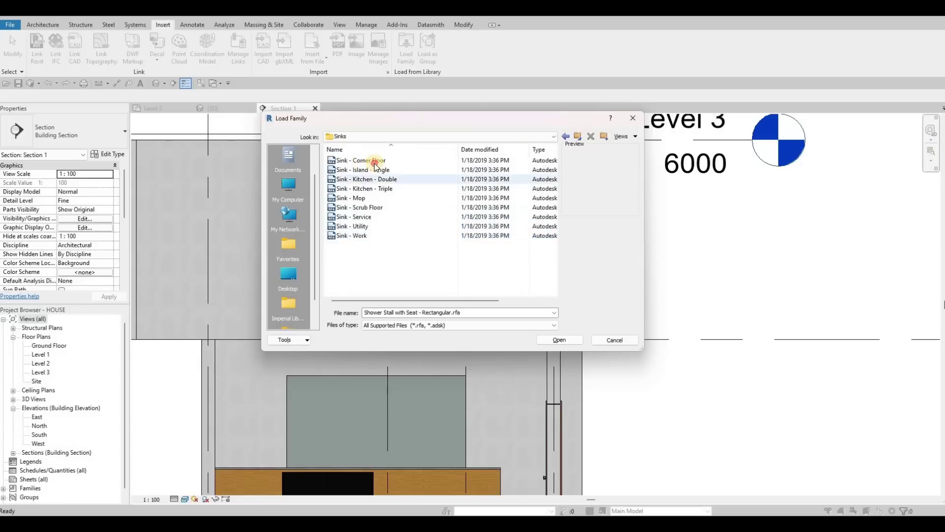
pyautogui.press('Down')
pyautogui.press('Down')
pyautogui.press('Down')
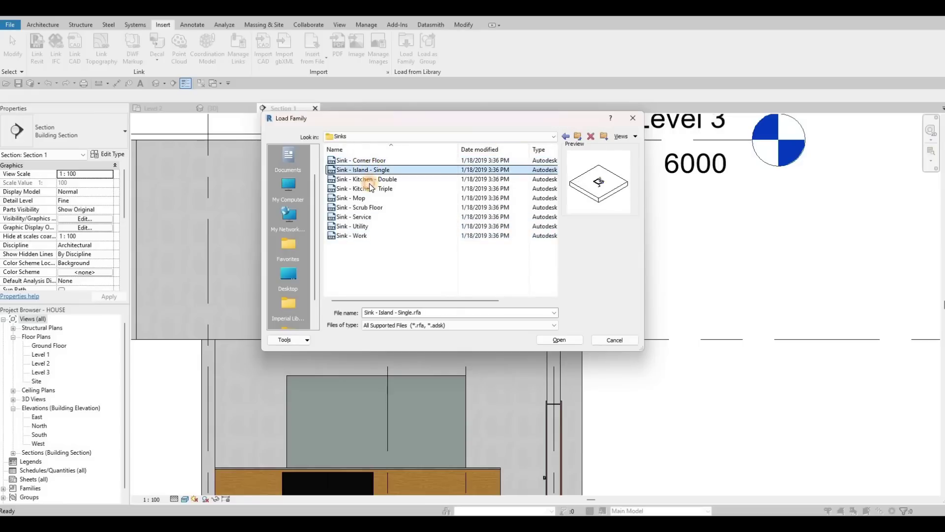
pyautogui.press('F2')
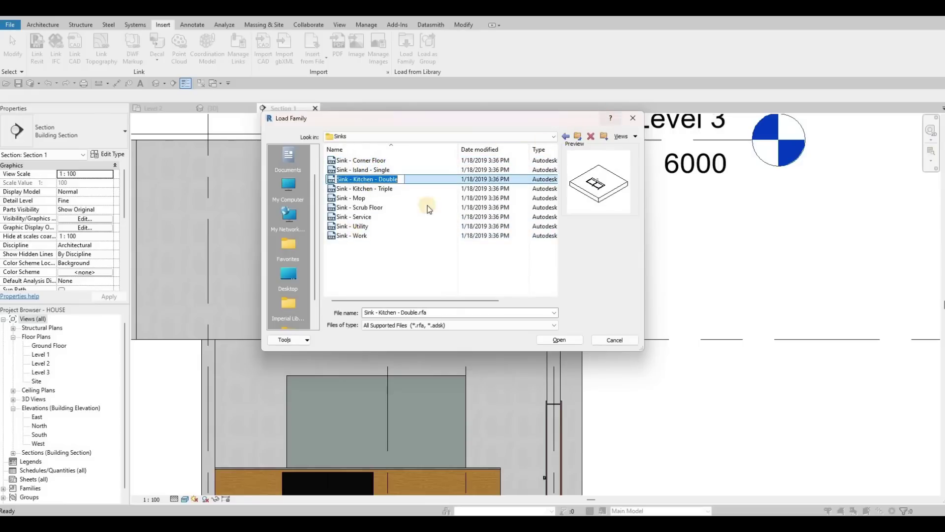
pyautogui.click(565, 136)
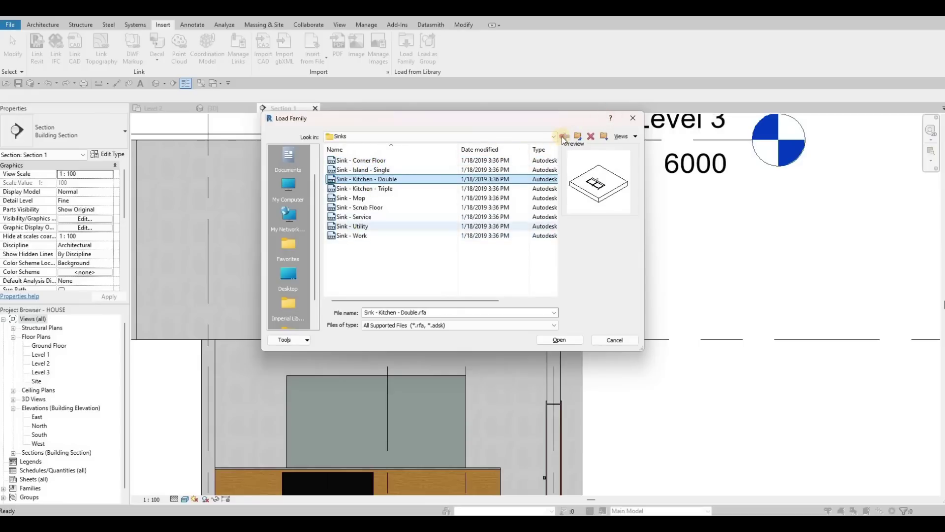
# - Preview the water closet families, including Flush Valve - Wall Mounted, and return to the US Imperial root folder
pyautogui.click(356, 253)
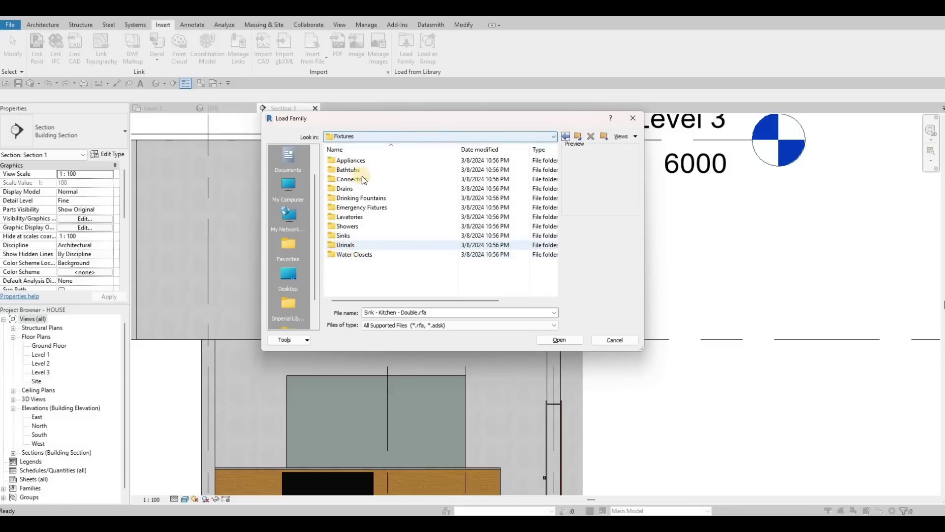
pyautogui.press('F1')
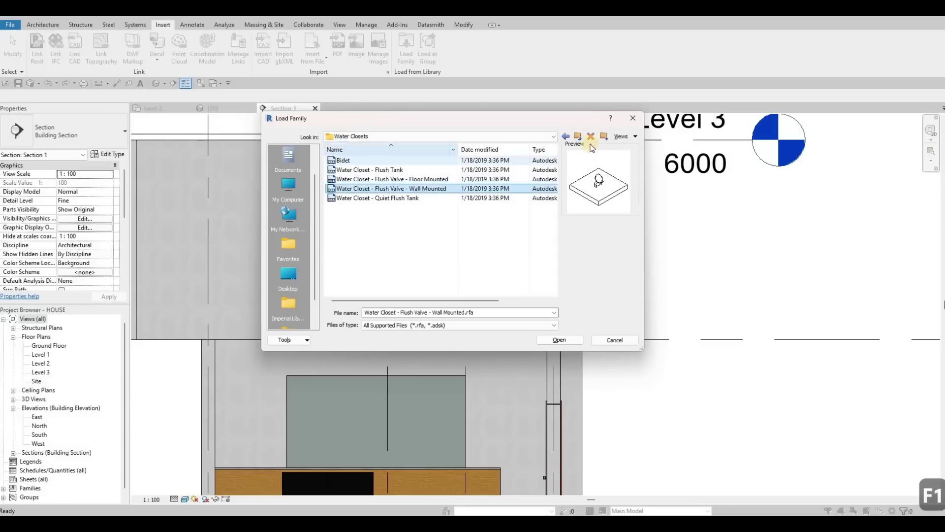
pyautogui.click(565, 136)
pyautogui.press('BackSpace')
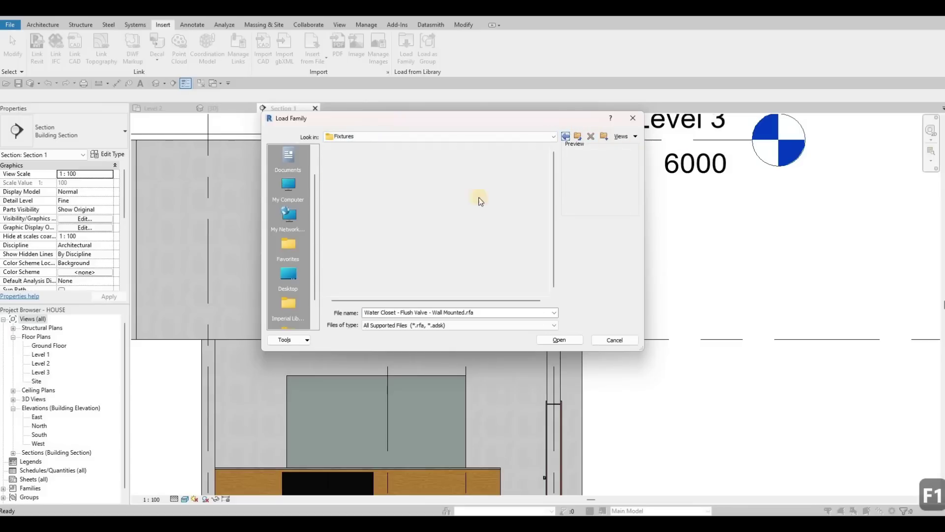
pyautogui.click(567, 136)
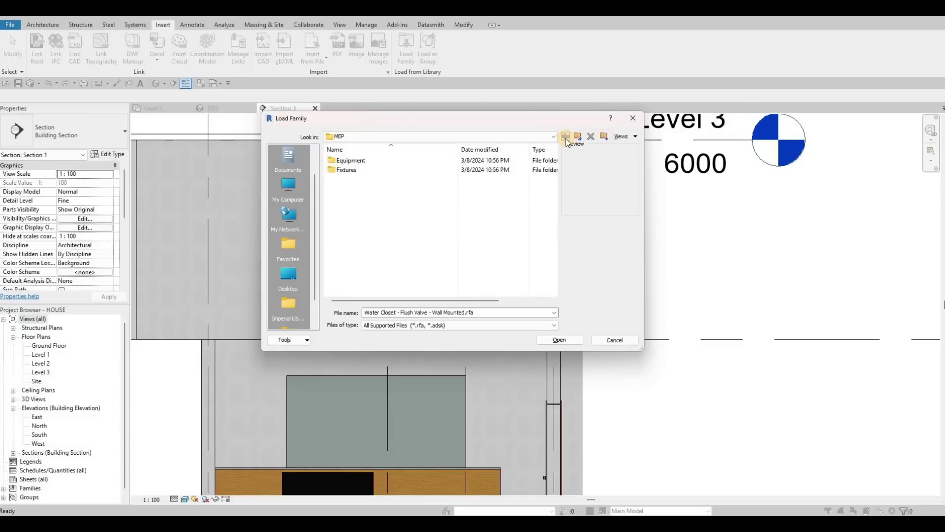
pyautogui.click(566, 137)
pyautogui.click(565, 137)
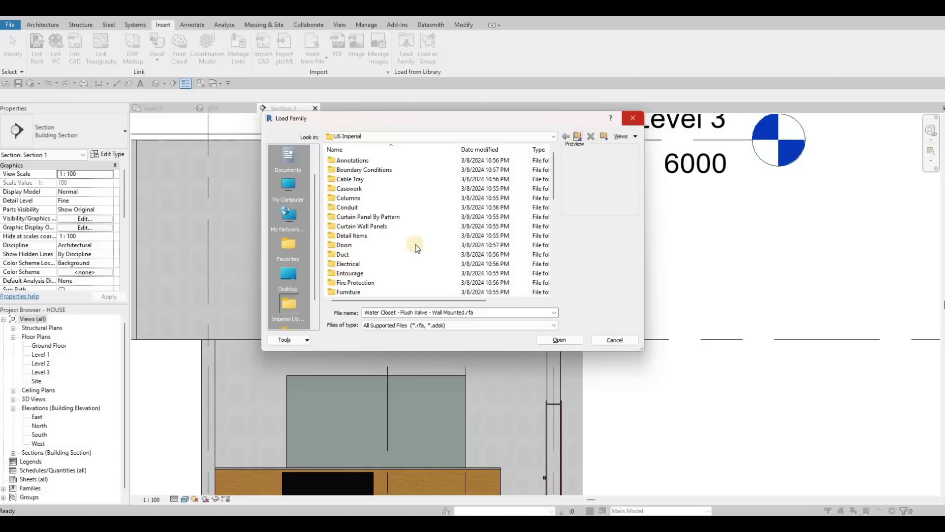
# - Close the family loading dialog without choosing a file and inspect the glass panel above the wooden counter in Section 1
pyautogui.press('Escape')
pyautogui.scroll(-2, 368, 259)
pyautogui.moveTo(390, 334); pyautogui.dragTo(466, 310, button='middle')
pyautogui.scroll(2, 423, 331)
pyautogui.moveTo(398, 296); pyautogui.dragTo(441, 321, button='middle')
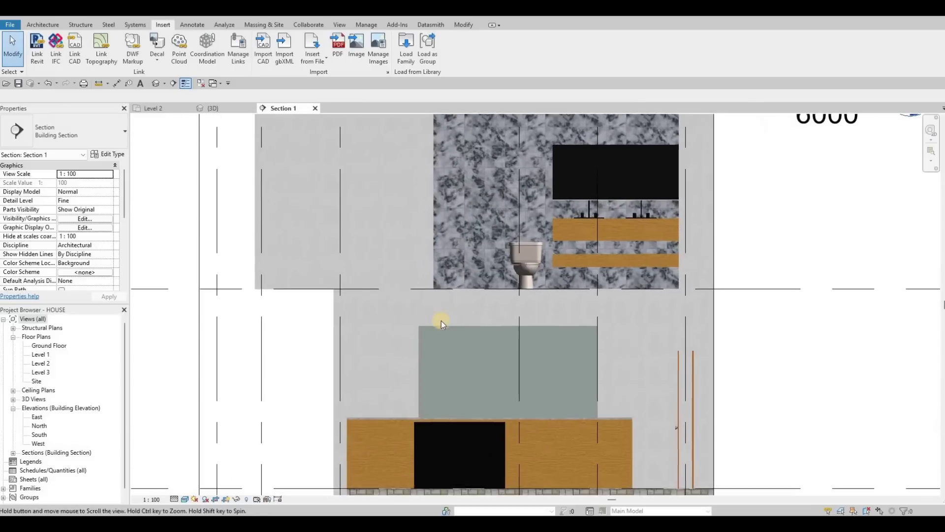
pyautogui.scroll(5, 425, 321)
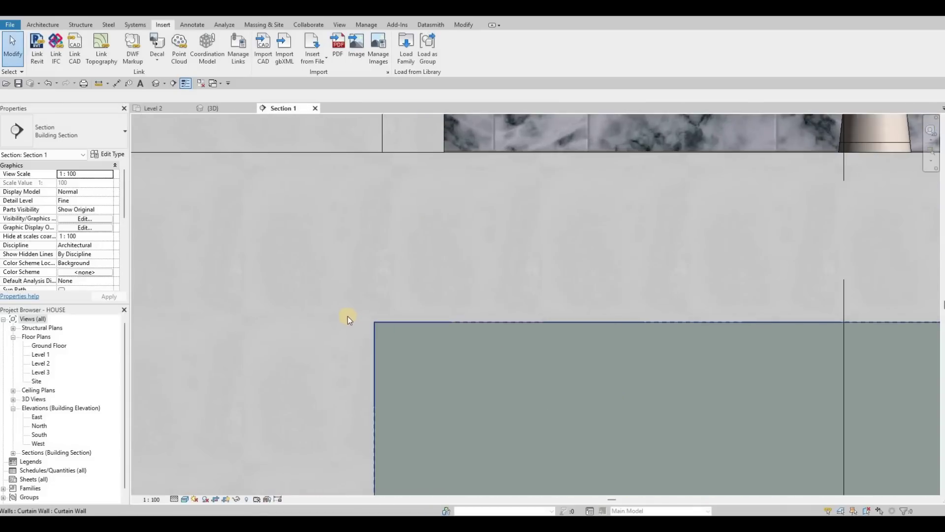
pyautogui.scroll(3, 348, 316)
pyautogui.scroll(-3, 401, 323)
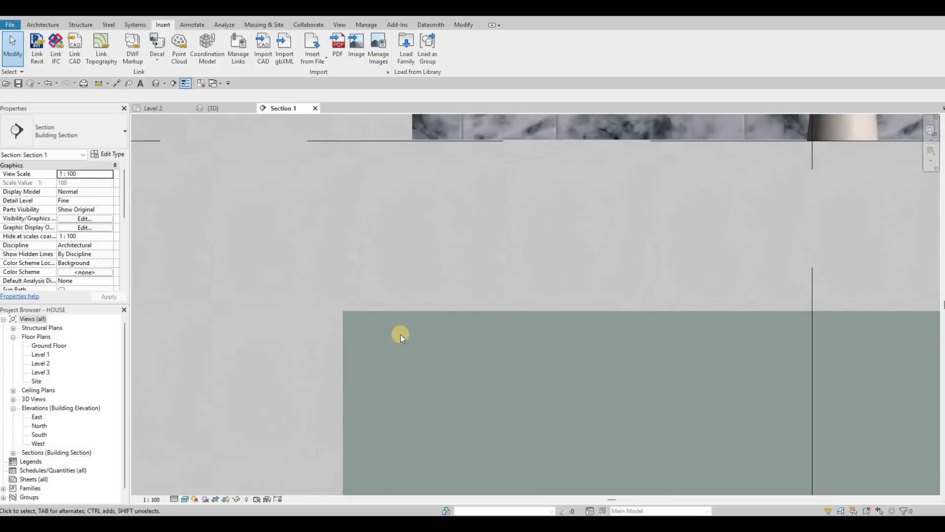
pyautogui.scroll(-4, 402, 335)
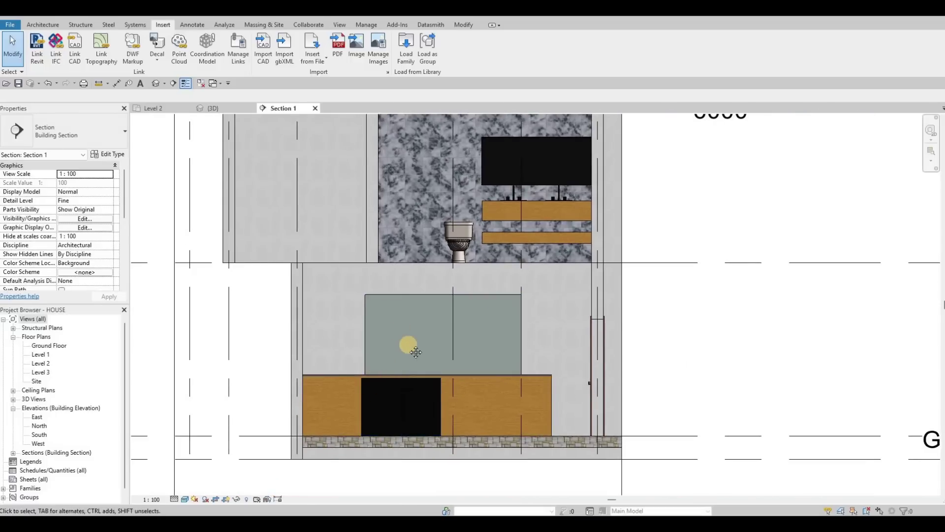
pyautogui.moveTo(386, 287); pyautogui.dragTo(422, 289, button='middle')
pyautogui.press('Escape')
pyautogui.scroll(-2, 428, 288)
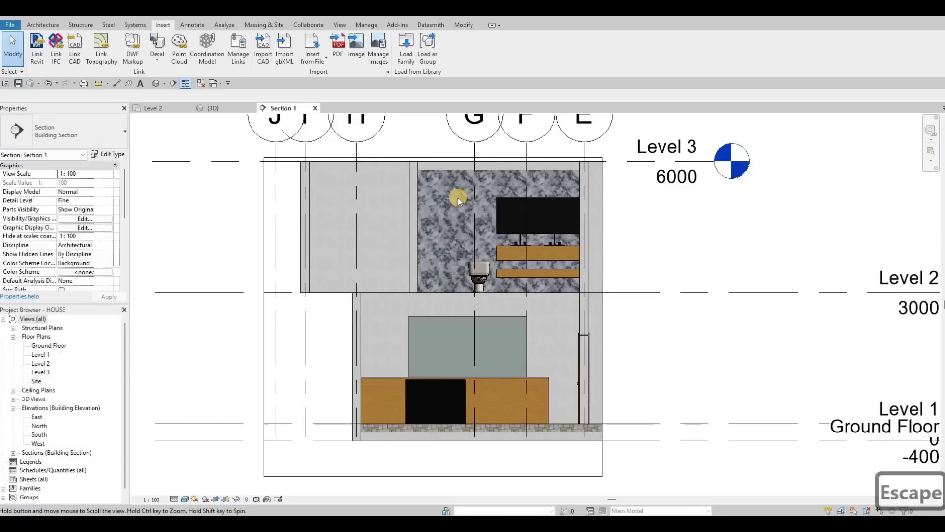
# - Examine the Level 2 bathroom's marble wall, mirror, double-sink vanity and toilet in Section 1
pyautogui.moveTo(458, 198); pyautogui.dragTo(457, 204, button='middle')
pyautogui.moveTo(323, 169); pyautogui.dragTo(323, 195, button='middle')
pyautogui.scroll(2, 459, 195)
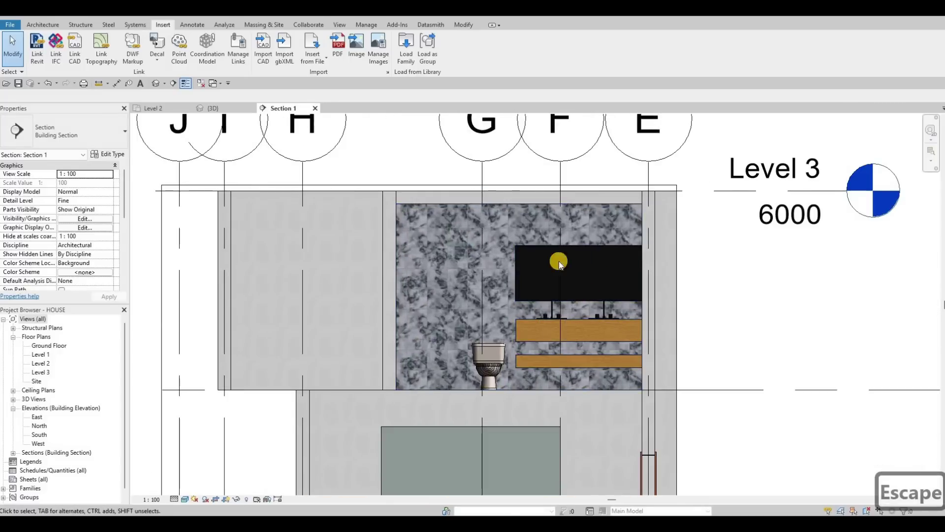
pyautogui.scroll(2, 567, 232)
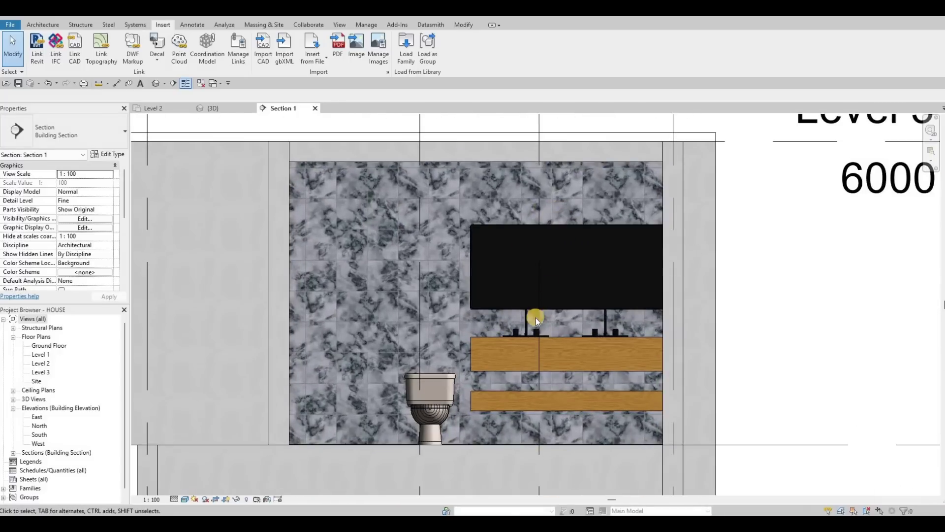
pyautogui.scroll(2, 536, 295)
pyautogui.scroll(-3, 468, 281)
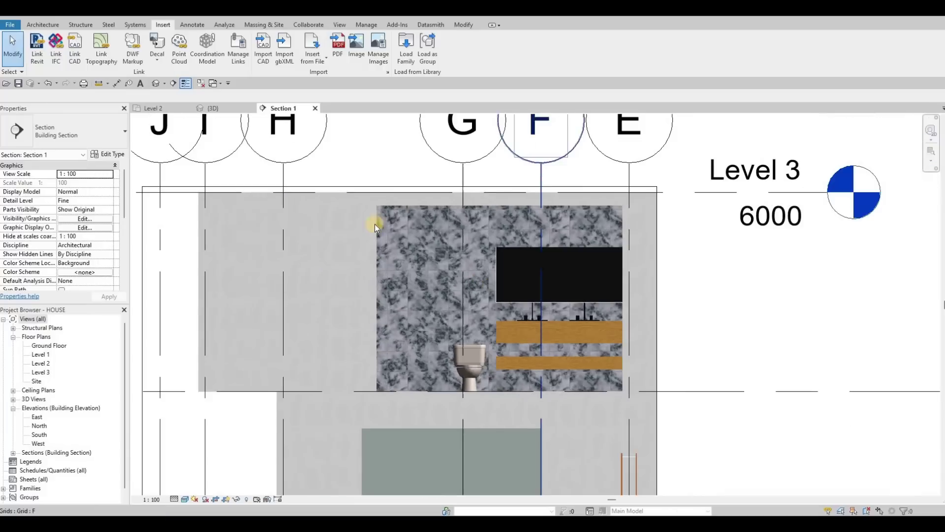
pyautogui.press('Escape')
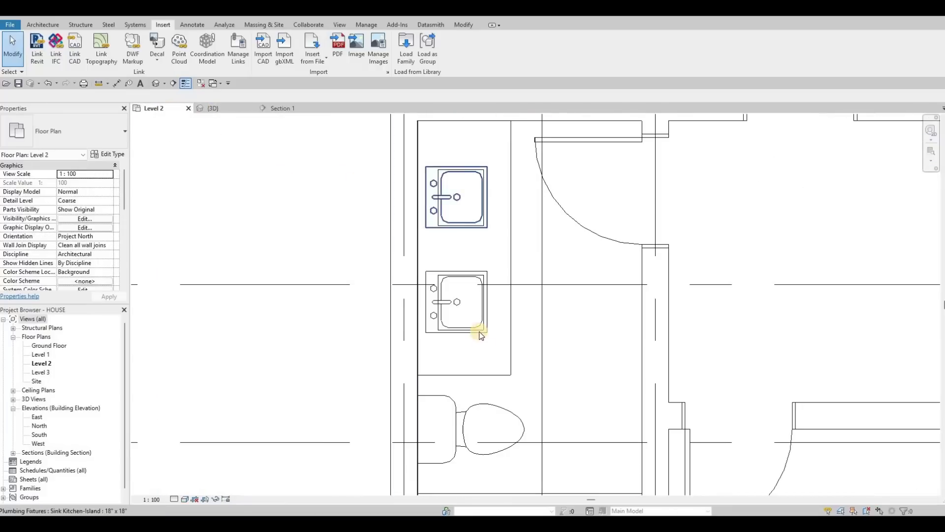
# - From the Level 2 floor plan, load the Shower Stall with Seat - Rectangular family from the Plumbing, MEP, Fixtures, Showers folder
pyautogui.scroll(-1, 439, 148)
pyautogui.scroll(-3, 442, 205)
pyautogui.press('Escape')
pyautogui.click(402, 56)
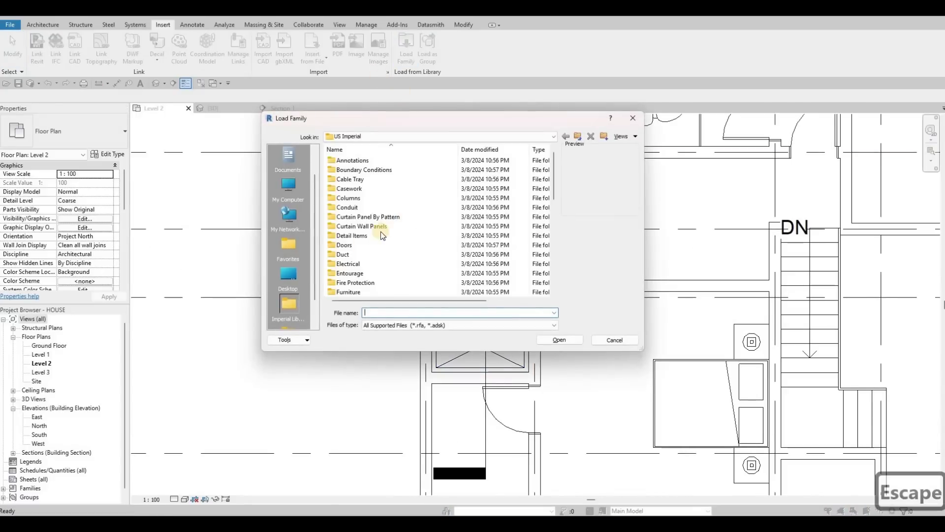
pyautogui.doubleClick(356, 253)
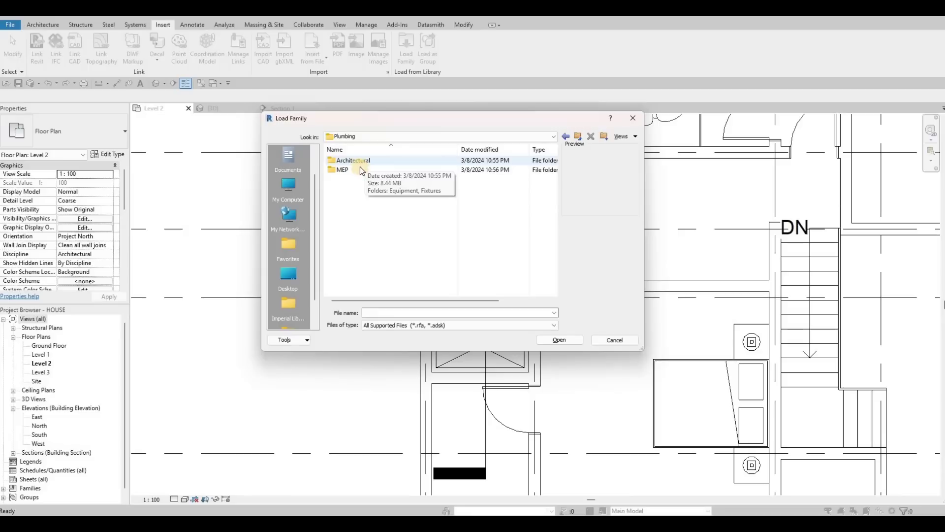
pyautogui.doubleClick(351, 169)
pyautogui.doubleClick(356, 169)
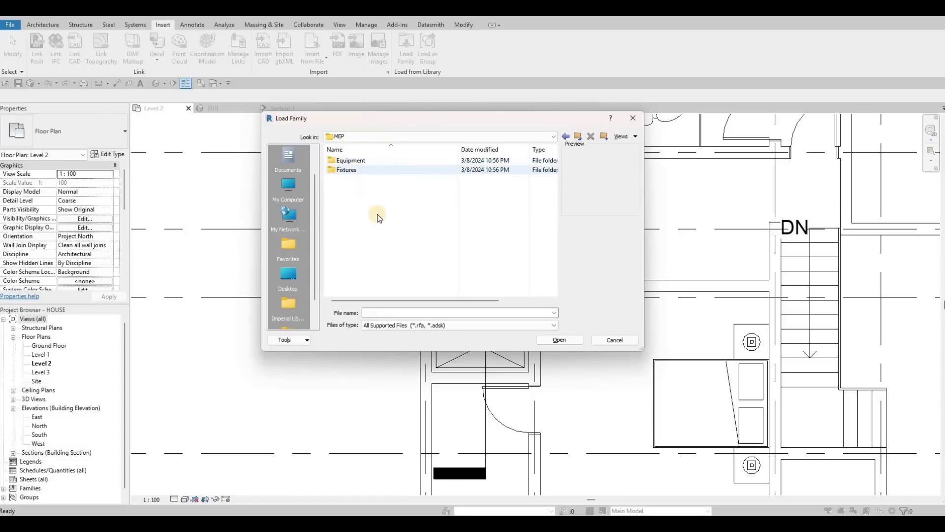
pyautogui.doubleClick(369, 227)
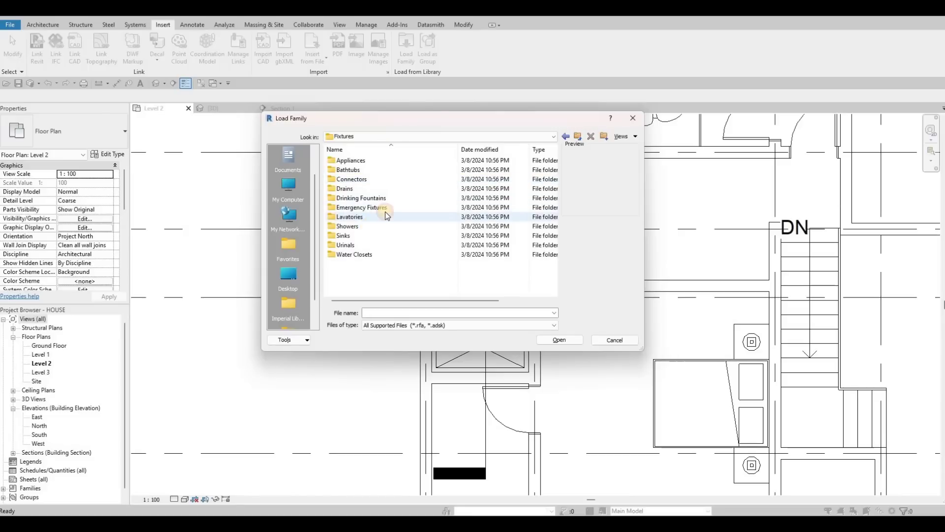
pyautogui.click(398, 170)
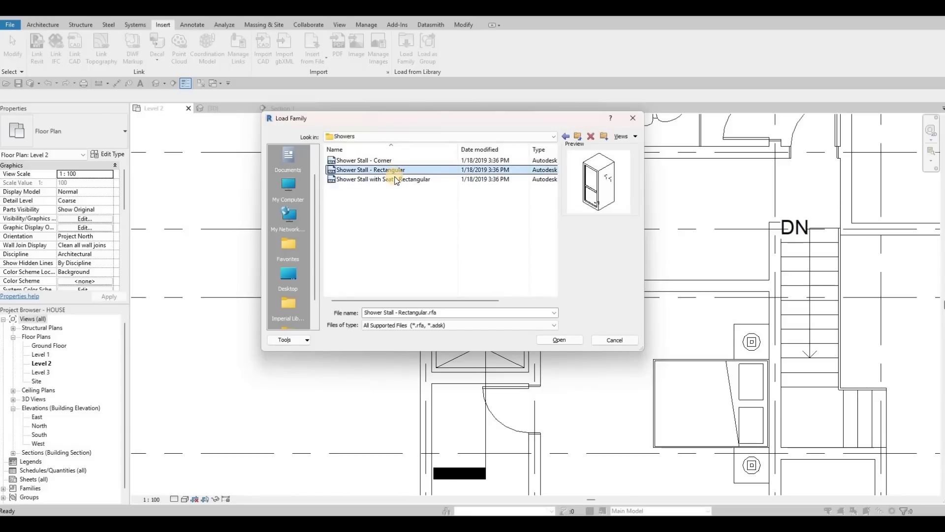
pyautogui.click(396, 179)
pyautogui.click(566, 340)
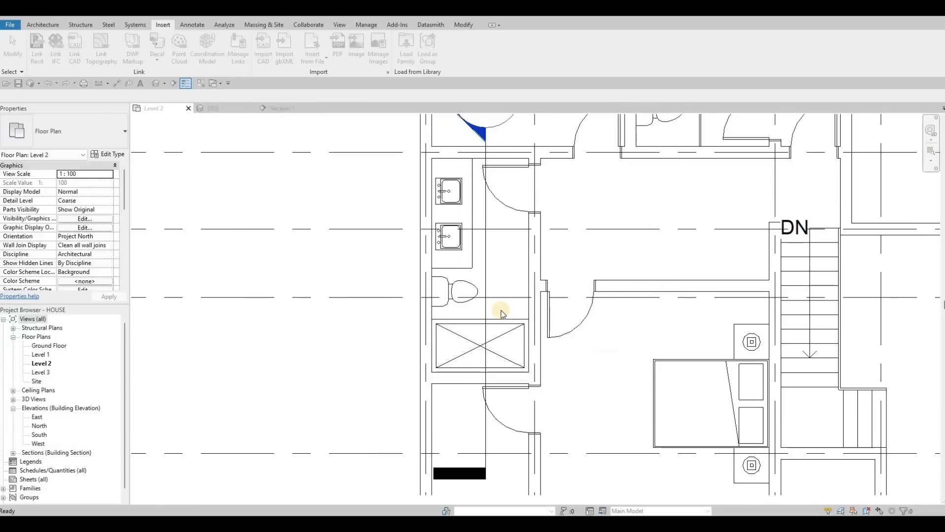
# - Place the 48"x36" - Private rectangular shower stall with seat over the 2D shower stall in the Level 2 bathroom
pyautogui.press('c')
pyautogui.press('m')
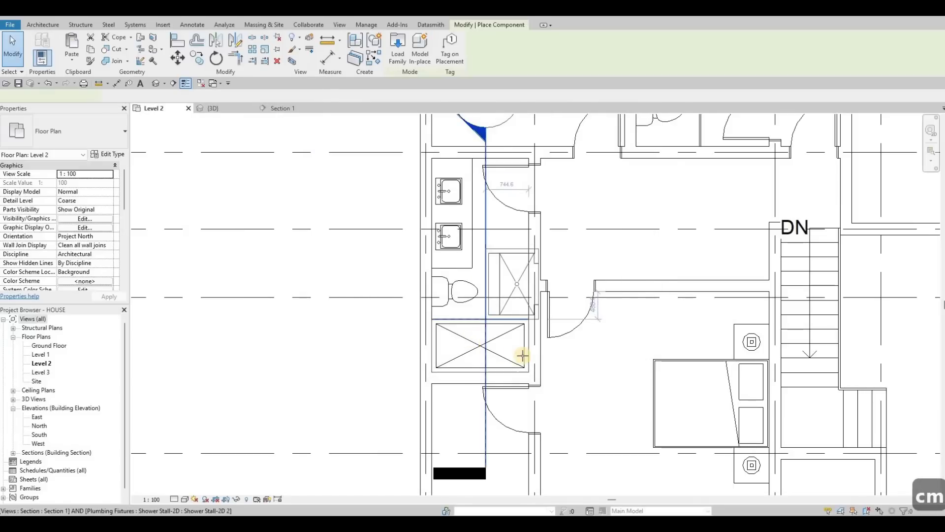
pyautogui.press('c')
pyautogui.press('m')
pyautogui.scroll(1, 523, 376)
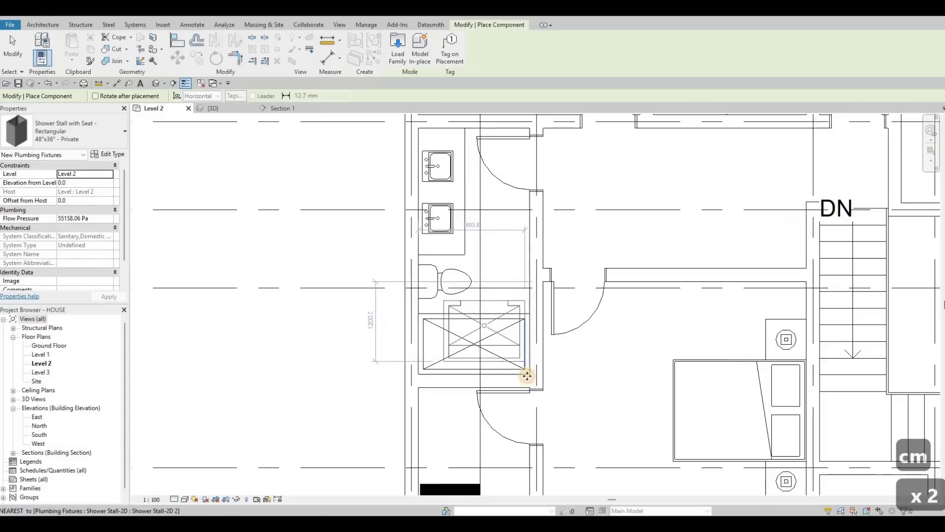
# - Place the 48"x36" - Private rectangular shower stall with seat below the toilet in the small bathroom and delete the 2D shower stall there
pyautogui.click(440, 322)
pyautogui.press('Escape')
pyautogui.press('Escape')
pyautogui.press('Escape')
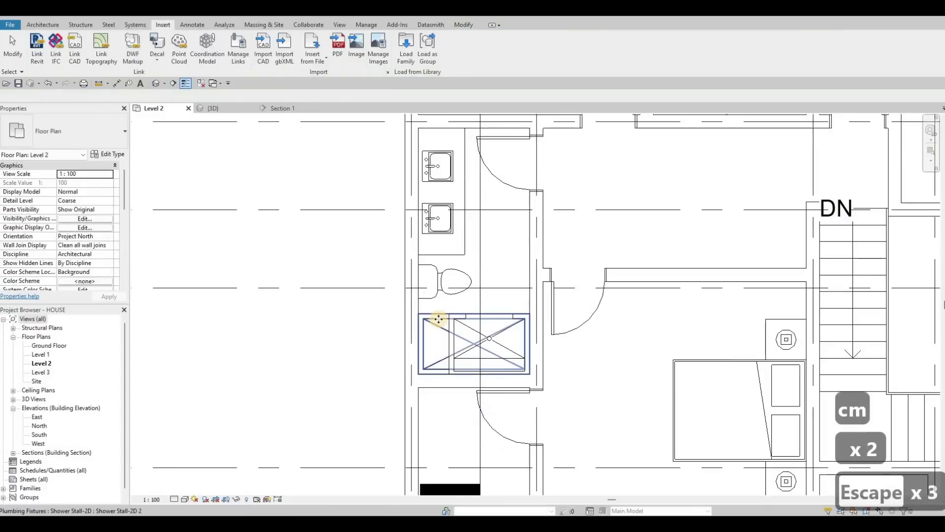
pyautogui.click(457, 320)
pyautogui.press('Delete')
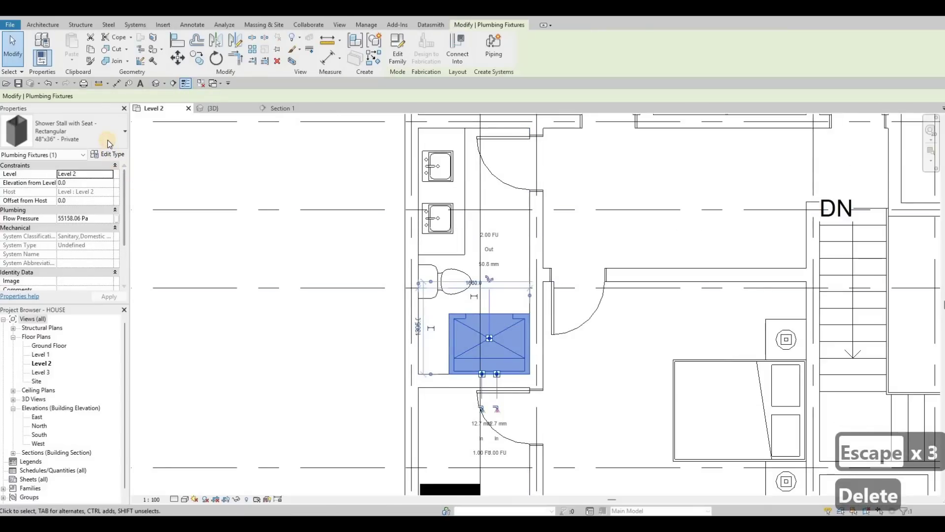
# - Duplicate the placed shower stall's type as 48"x36" - Private 2 and widen it to 1680 mm so it spans between the bathroom walls
pyautogui.click(109, 142)
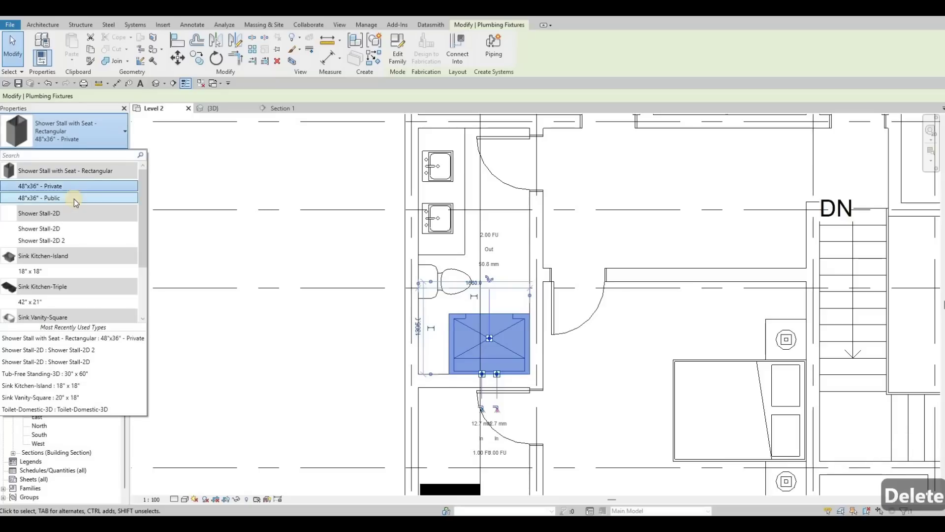
pyautogui.press('Escape')
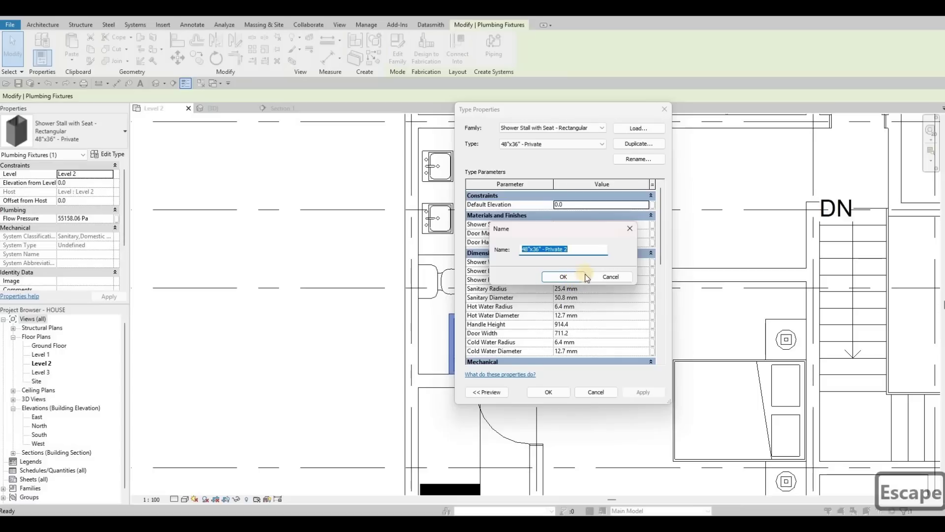
pyautogui.click(583, 277)
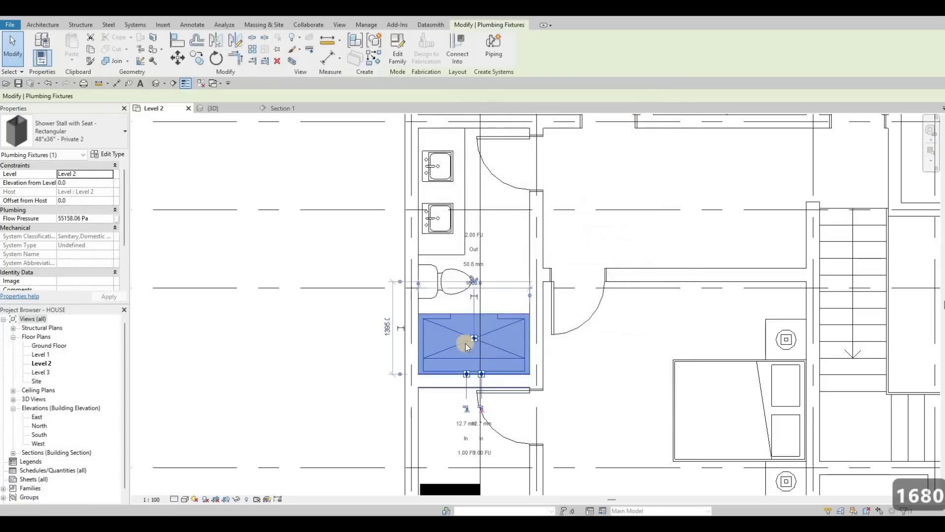
pyautogui.press('Escape')
pyautogui.press('Escape')
pyautogui.moveTo(442, 353); pyautogui.dragTo(399, 373, button='middle')
pyautogui.scroll(-1, 422, 338)
pyautogui.press('Escape')
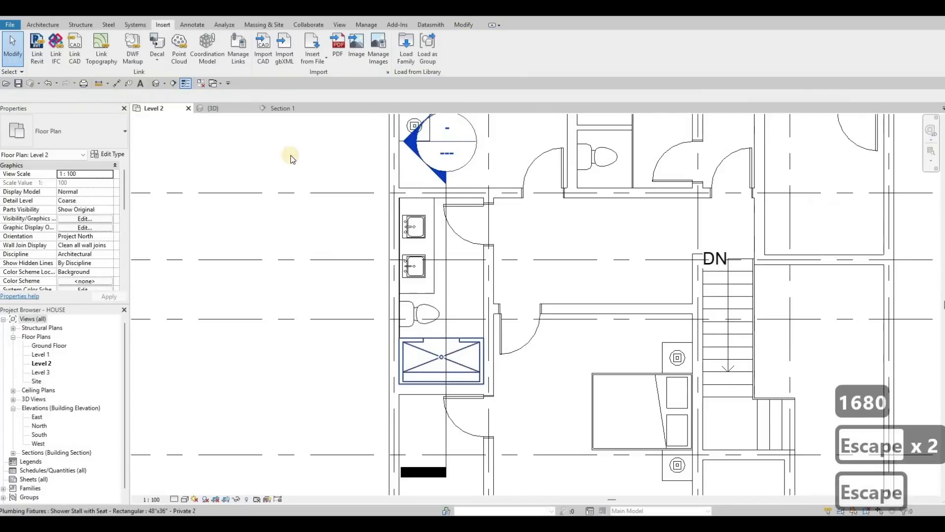
# - Open the Section 1 view and examine the new shower stall beside the toilet and vanity
pyautogui.click(272, 108)
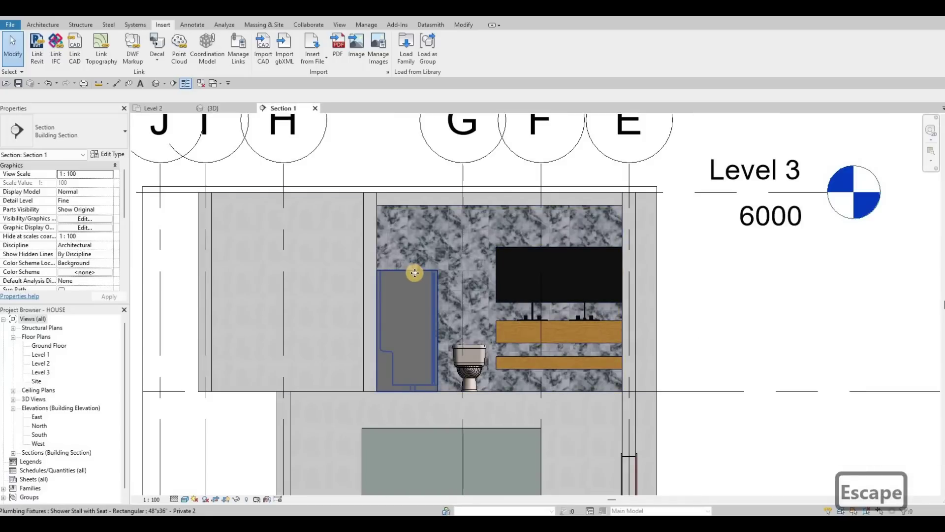
pyautogui.click(413, 274)
pyautogui.scroll(3, 413, 272)
pyautogui.moveTo(419, 311); pyautogui.dragTo(398, 270, button='middle')
pyautogui.press('Escape')
pyautogui.press('Escape')
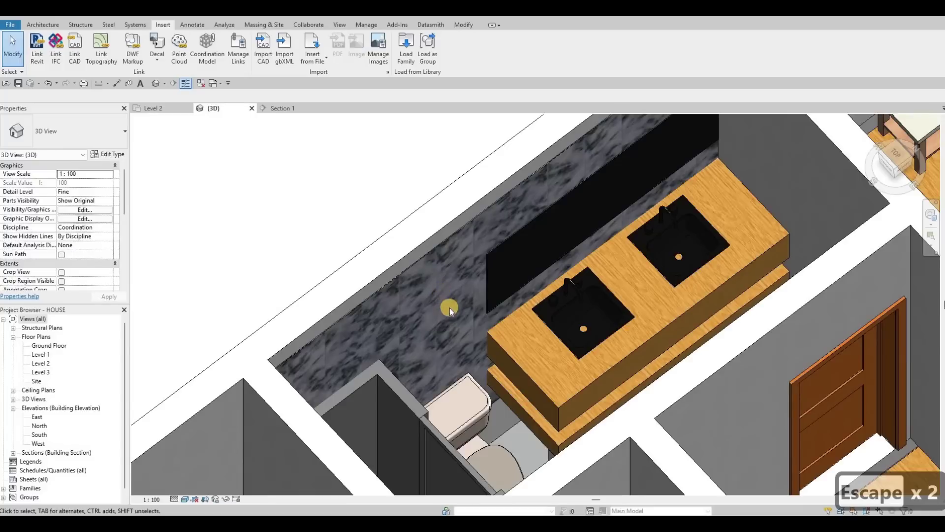
# - Examine the new shower stall and its opening from several angles in the 3D view
pyautogui.scroll(-2, 413, 323)
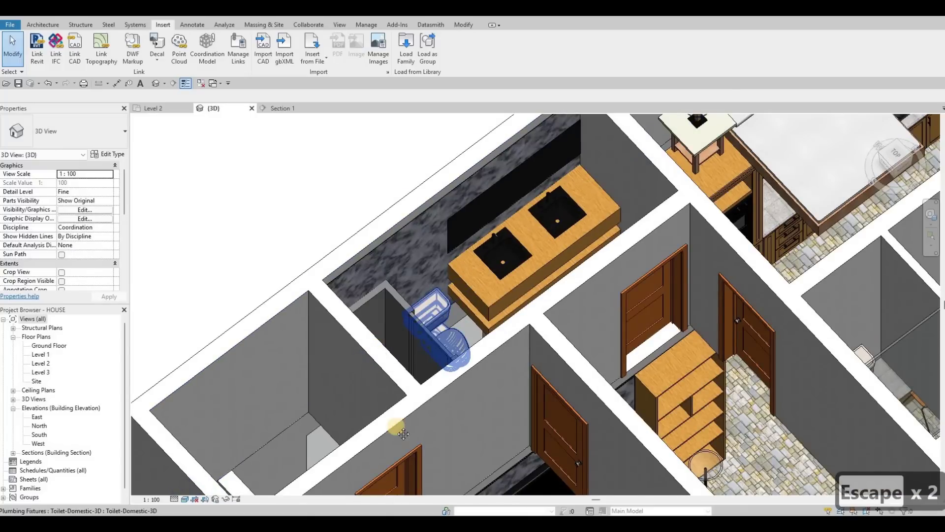
pyautogui.keyDown('shift'); pyautogui.moveTo(453, 418); pyautogui.dragTo(435, 284, button='middle'); pyautogui.keyUp('shift')
pyautogui.moveTo(614, 375); pyautogui.dragTo(478, 332, button='middle')
pyautogui.scroll(4, 403, 307)
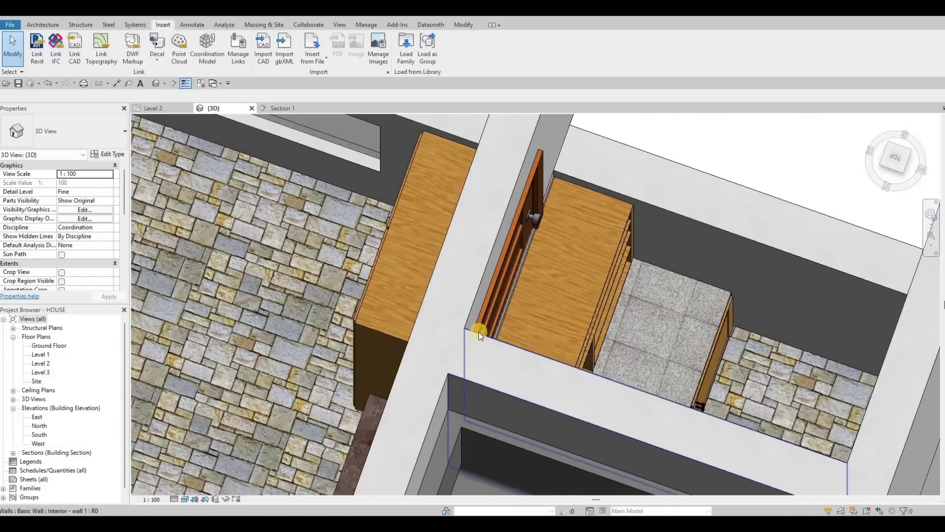
pyautogui.moveTo(533, 428); pyautogui.dragTo(522, 352, button='middle')
pyautogui.scroll(-2, 523, 348)
pyautogui.scroll(1, 523, 348)
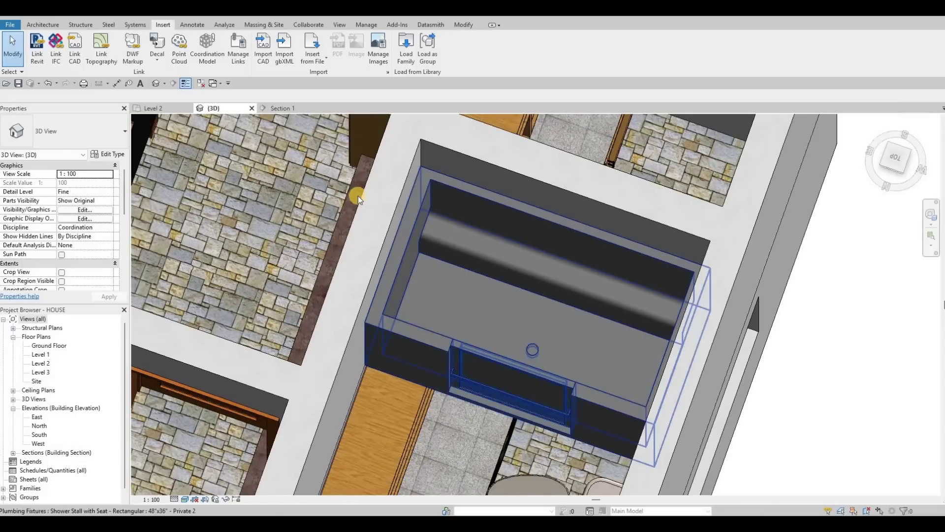
pyautogui.click(515, 270)
pyautogui.press('Escape')
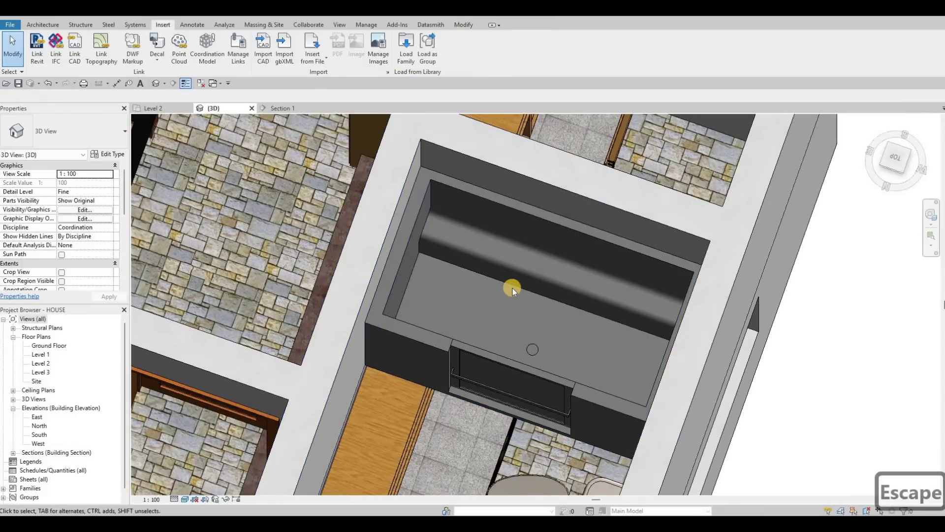
pyautogui.click(513, 288)
pyautogui.press('Escape')
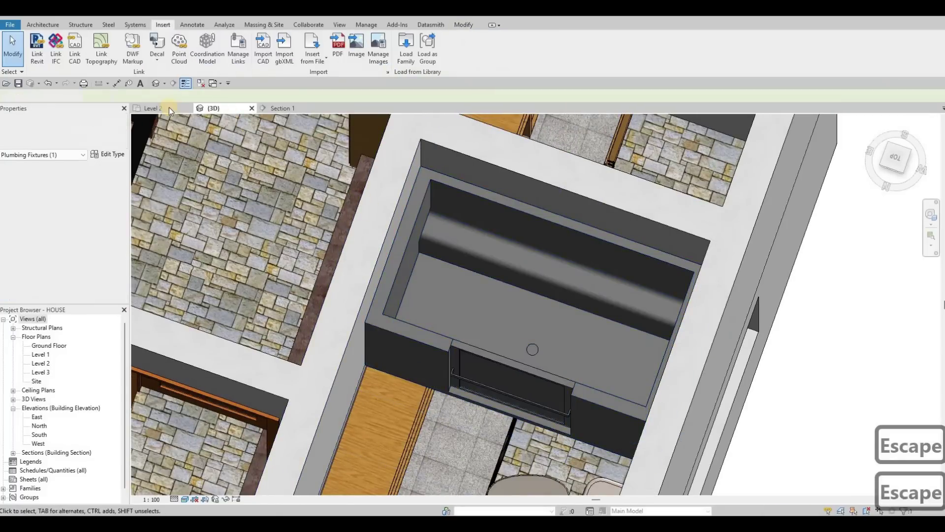
# - Move the Section 1 line on the Level 2 plan into the bathtub bathroom, with its head just outside the exterior wall
pyautogui.click(169, 107)
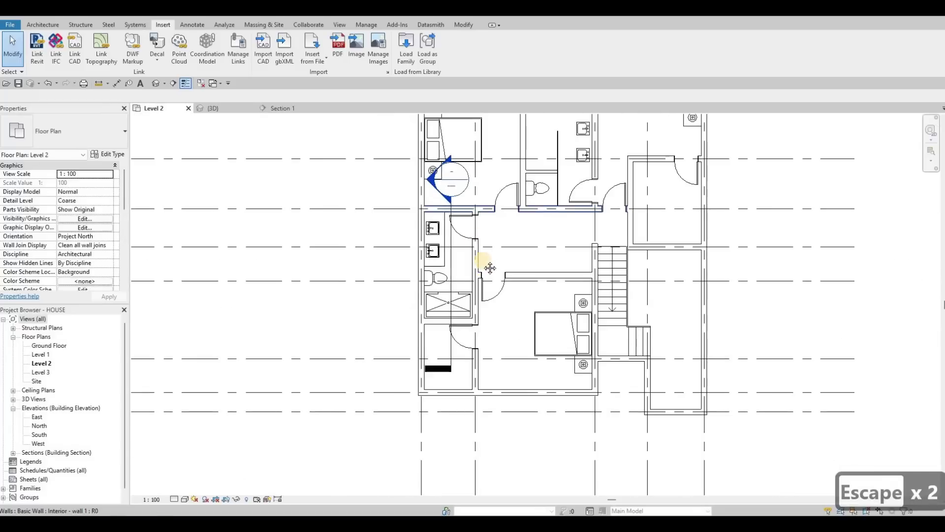
pyautogui.moveTo(490, 268); pyautogui.dragTo(432, 270, button='middle')
pyautogui.press('Escape')
pyautogui.scroll(-3, 459, 224)
pyautogui.scroll(4, 409, 255)
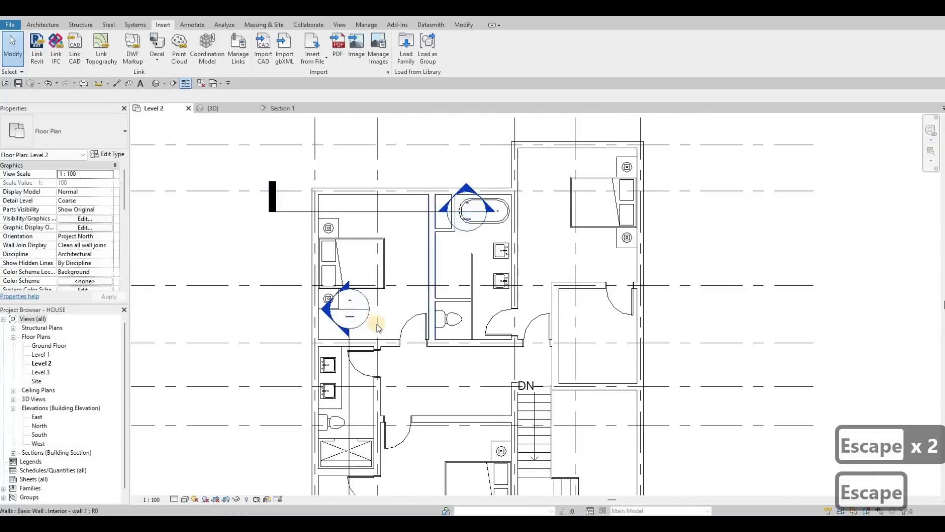
pyautogui.scroll(-2, 376, 324)
pyautogui.click(384, 318)
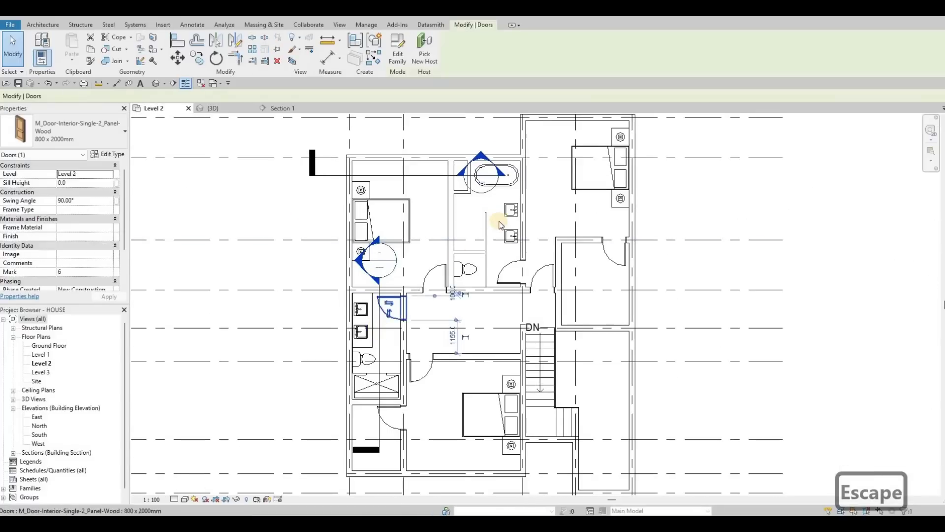
pyautogui.press('Escape')
pyautogui.click(345, 282)
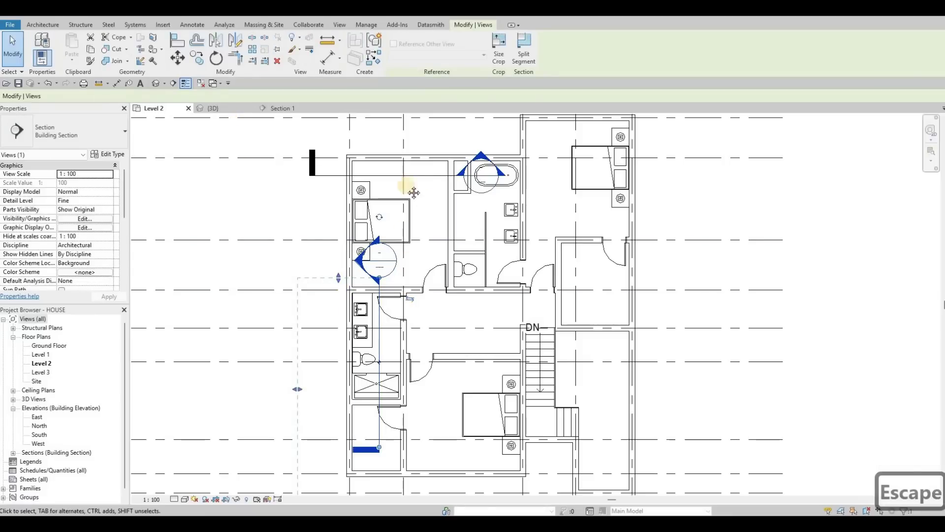
pyautogui.moveTo(405, 283); pyautogui.dragTo(405, 218, button='middle')
pyautogui.scroll(-1, 408, 187)
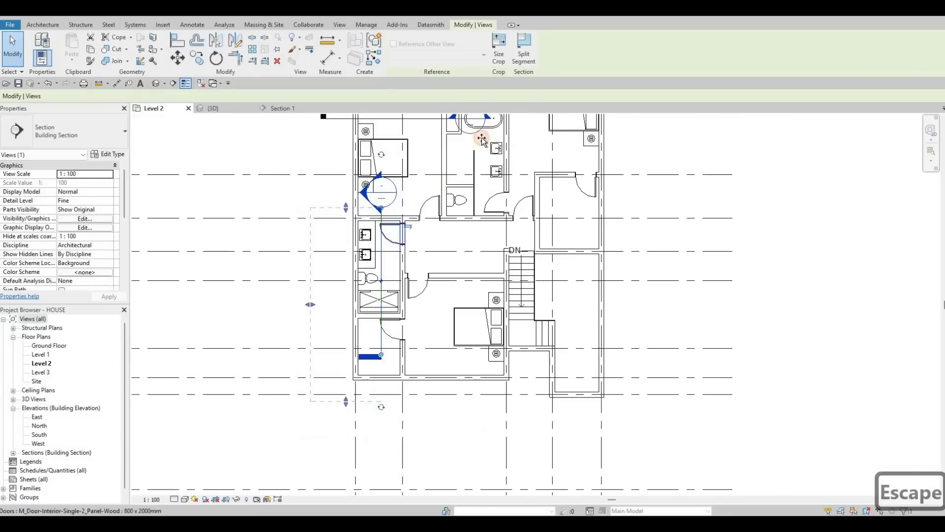
pyautogui.moveTo(480, 147); pyautogui.dragTo(482, 231)
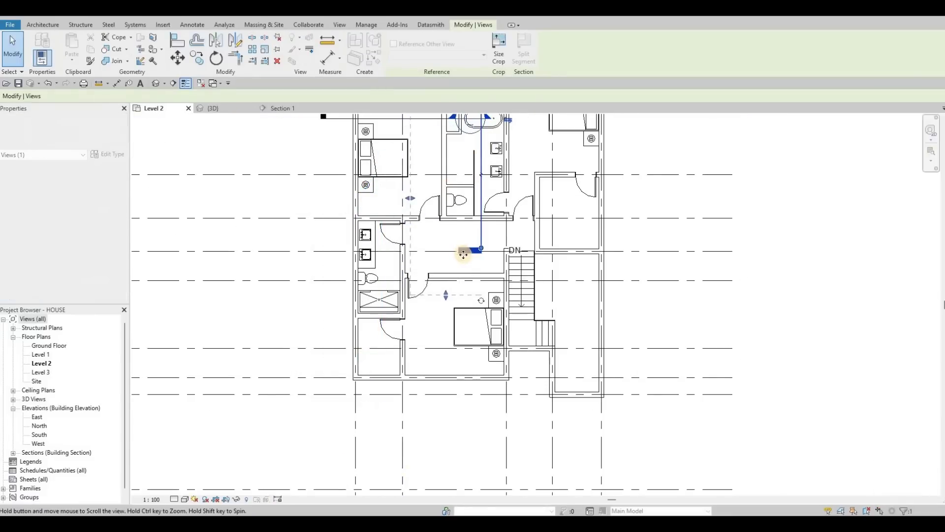
pyautogui.moveTo(484, 147); pyautogui.dragTo(462, 251, button='middle')
pyautogui.moveTo(463, 251); pyautogui.dragTo(462, 242)
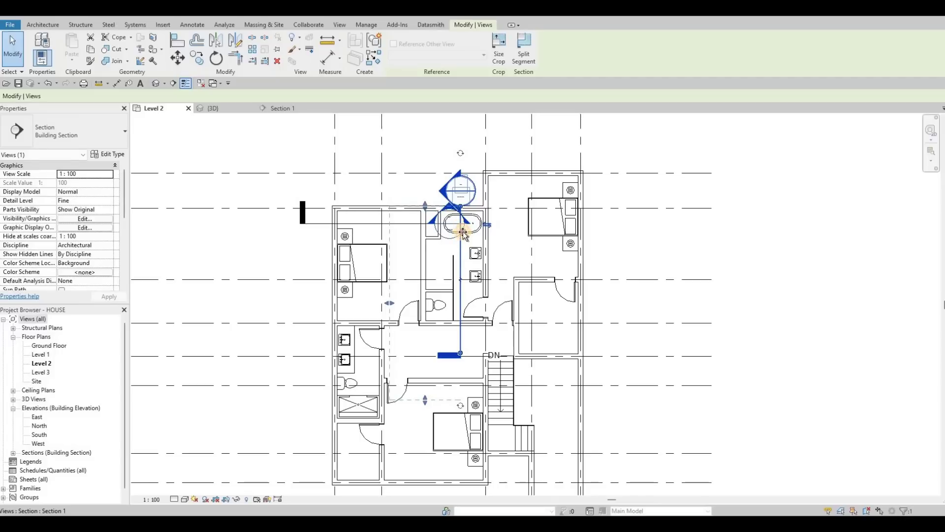
pyautogui.moveTo(472, 209); pyautogui.dragTo(502, 223)
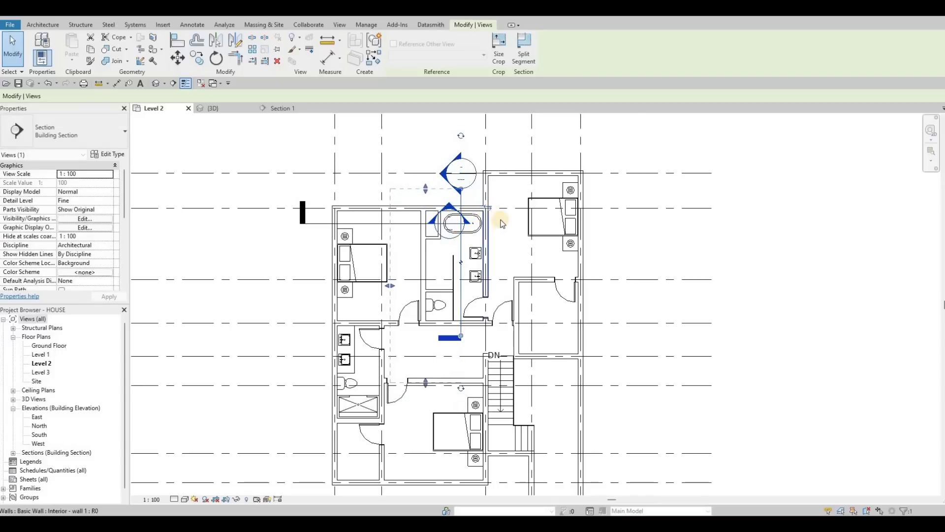
# - Flip Section 1 to face the wall with the two washbasins and open its view
pyautogui.press('Escape')
pyautogui.press('Escape')
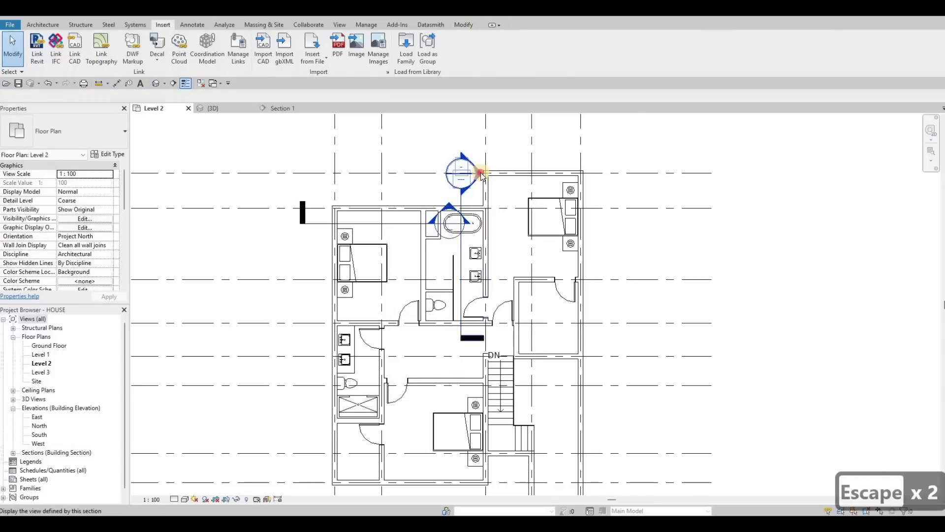
pyautogui.doubleClick(453, 226)
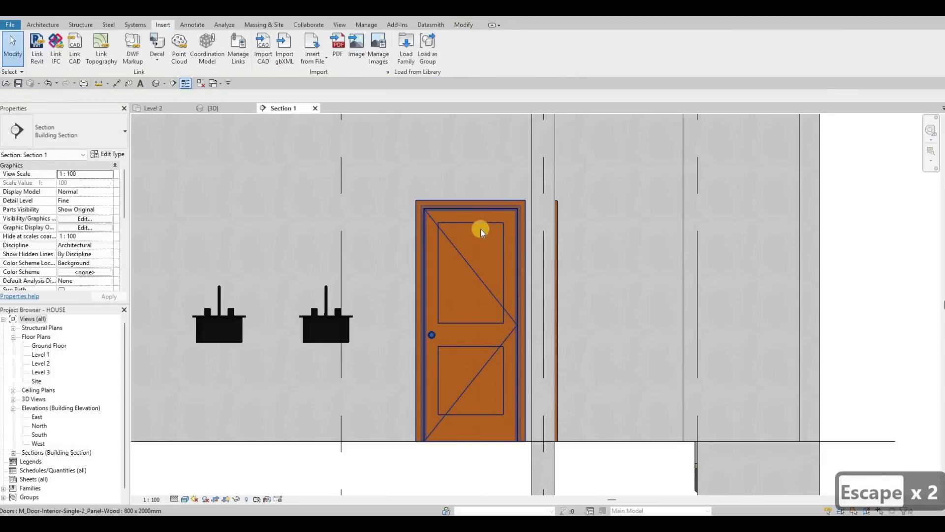
pyautogui.scroll(-4, 480, 229)
pyautogui.press('Escape')
pyautogui.moveTo(377, 304)
pyautogui.mouseDown(button='middle')
pyautogui.moveTo(386, 296)
pyautogui.moveTo(376, 322)
pyautogui.mouseUp(button='middle')
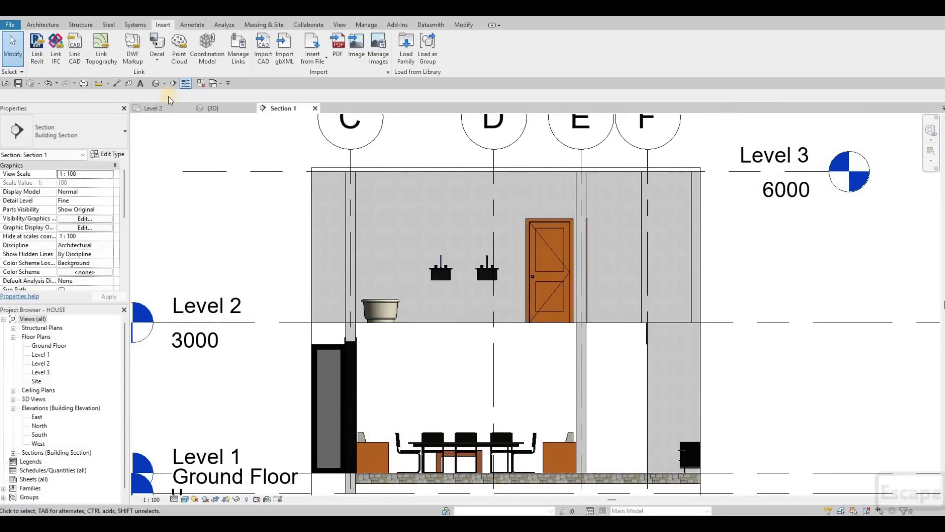
# - Start an in-place component on Level 2 in the Generic Models category, named Generic Models 8
pyautogui.click(150, 107)
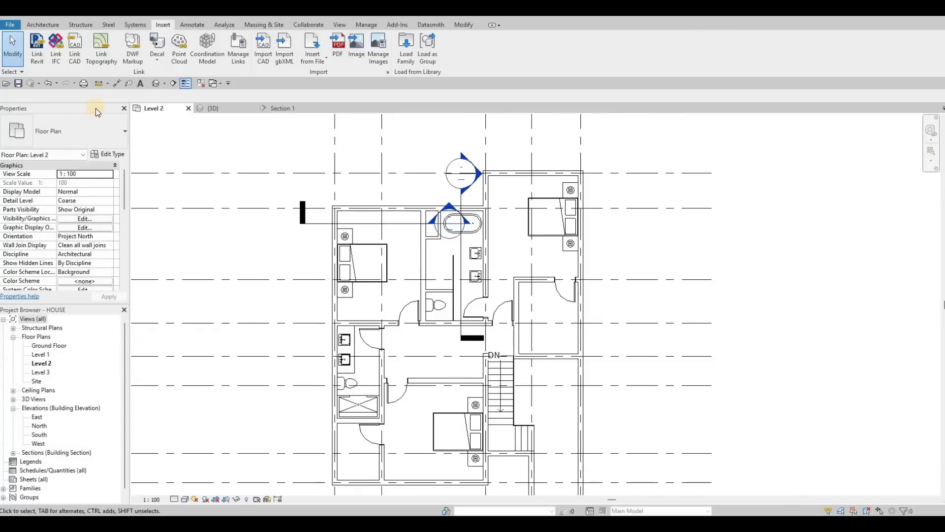
pyautogui.press('Escape')
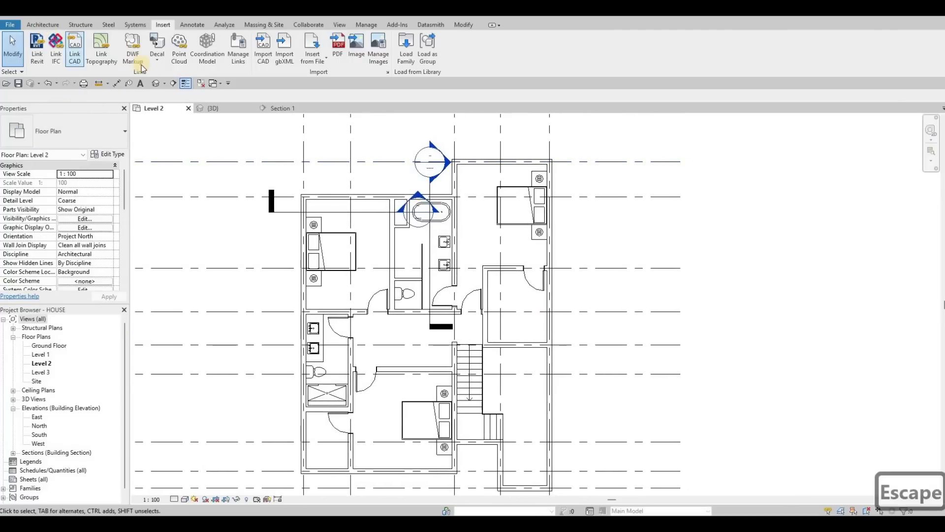
pyautogui.scroll(4, 129, 64)
pyautogui.click(114, 59)
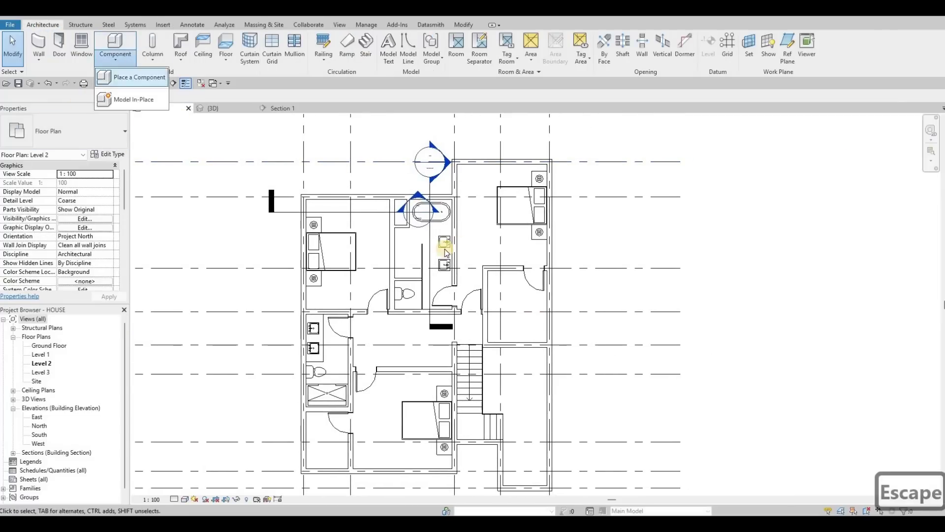
pyautogui.click(129, 101)
pyautogui.scroll(-1, 429, 267)
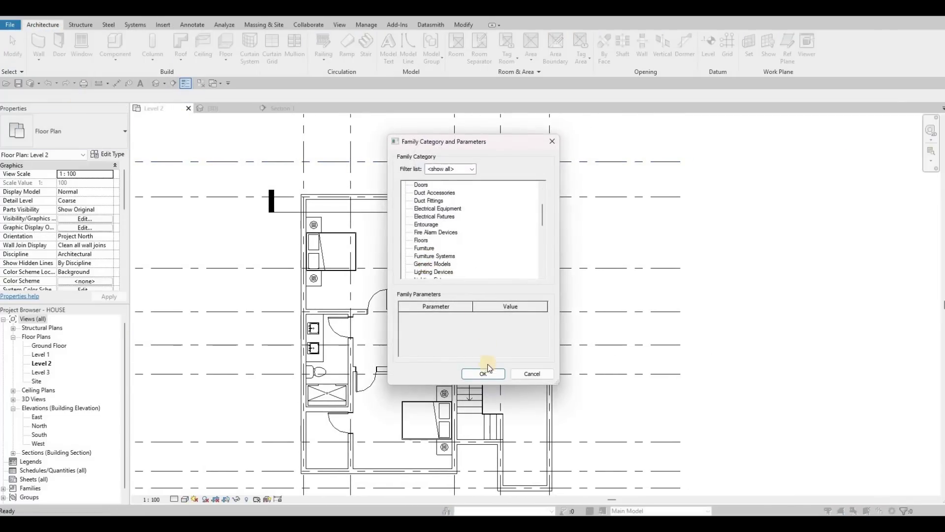
pyautogui.click(432, 264)
pyautogui.click(482, 373)
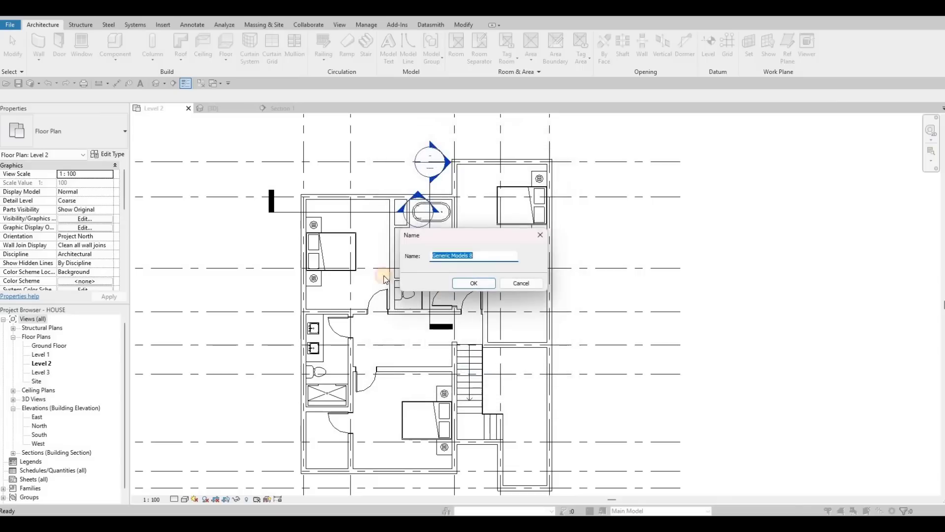
pyautogui.press('Return')
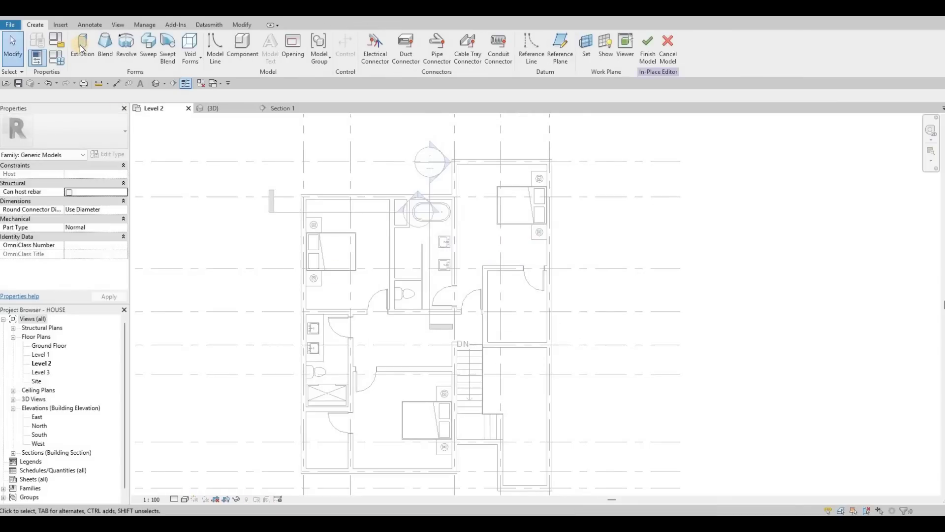
# - Start an extrusion and sketch a rectangle about 2110 mm long around the two washbasins along the bathtub bathroom's wall
pyautogui.click(82, 46)
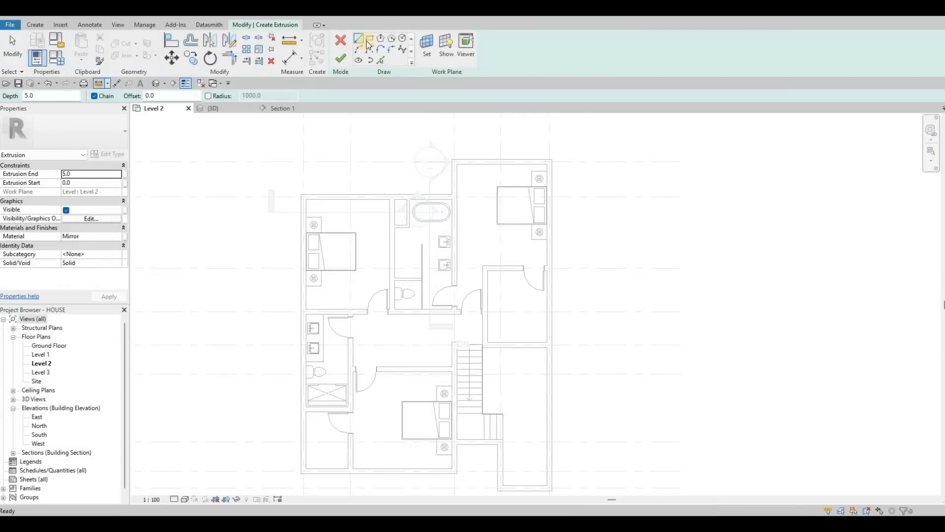
pyautogui.press('r')
pyautogui.press('c')
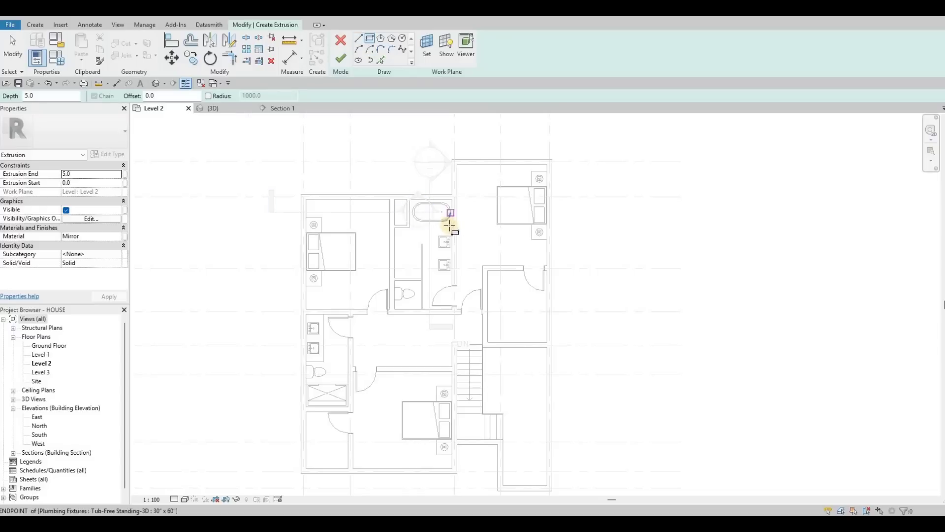
pyautogui.scroll(5, 447, 246)
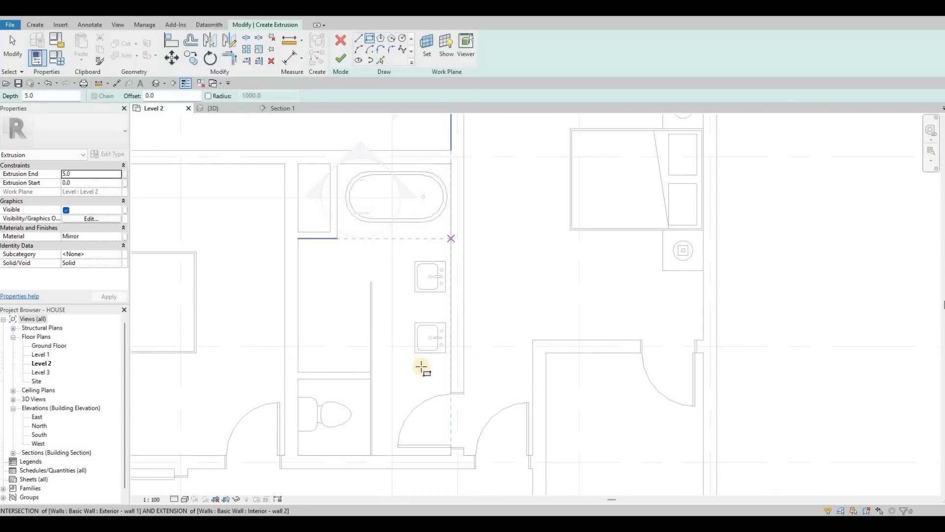
pyautogui.click(417, 379)
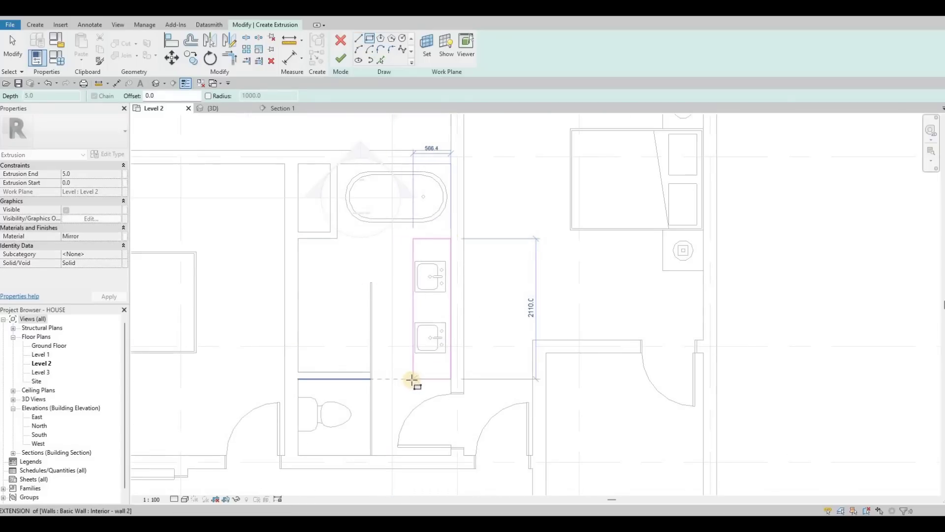
pyautogui.click(399, 328)
pyautogui.press('Escape')
pyautogui.press('Escape')
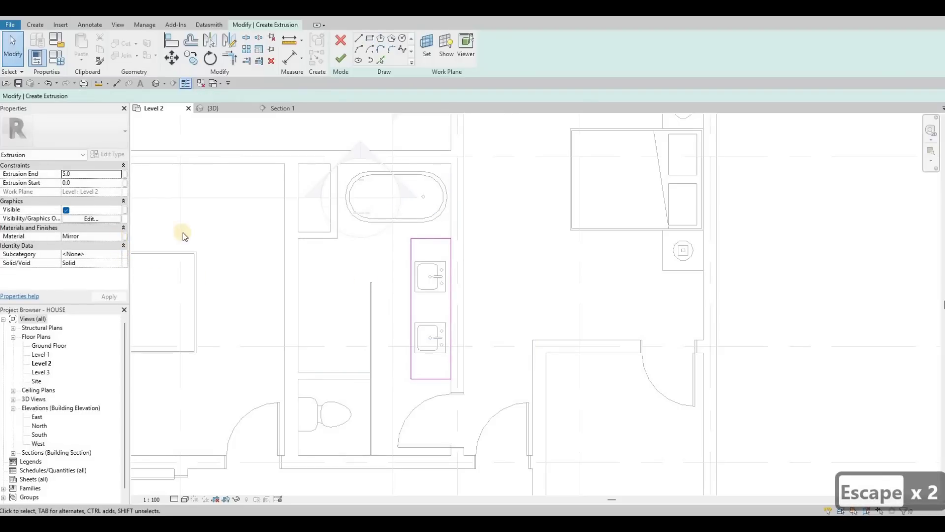
# - Assign the Glulam 36c material to the counter extrusion and set its extrusion end to 300
pyautogui.scroll(-5, 199, 233)
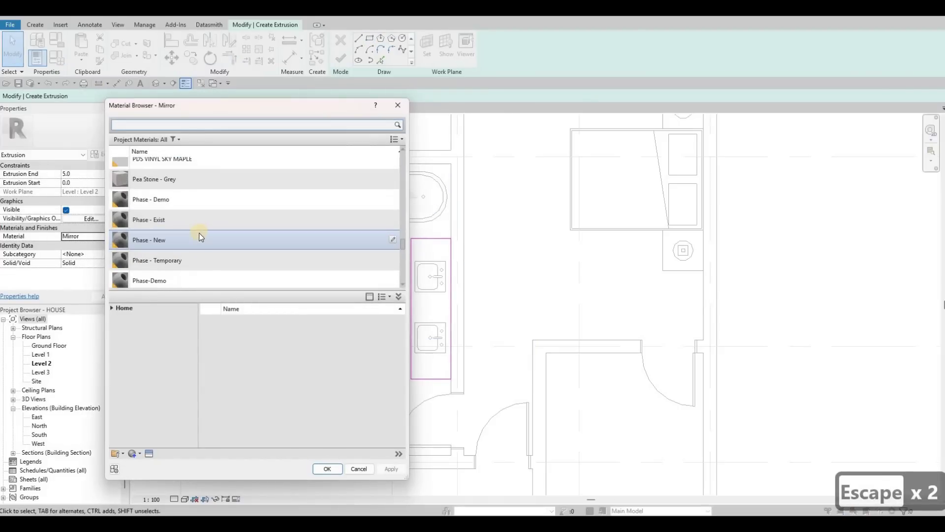
pyautogui.scroll(10, 199, 233)
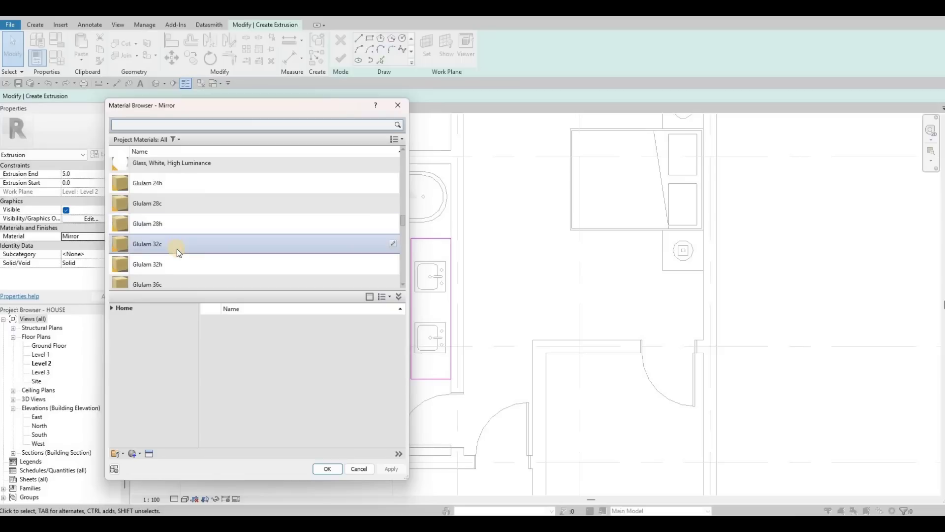
pyautogui.click(177, 249)
pyautogui.scroll(-1, 172, 236)
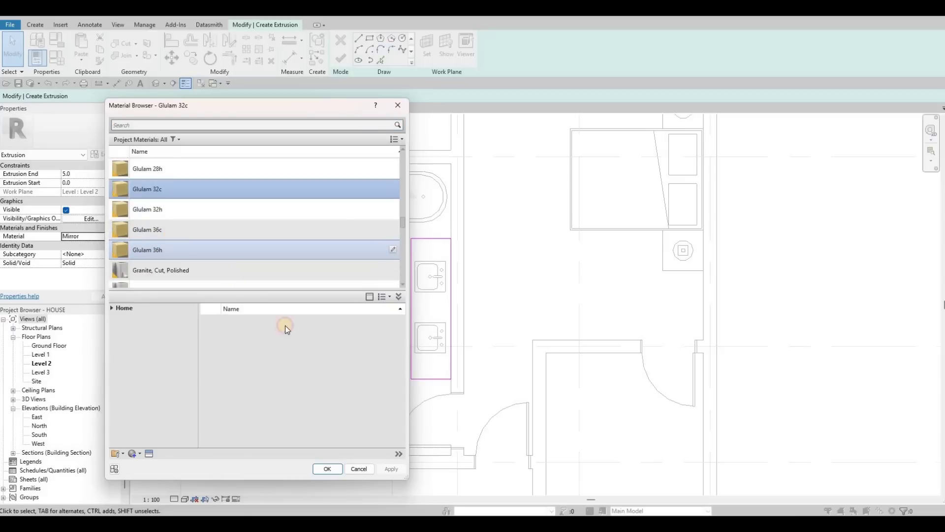
pyautogui.click(326, 469)
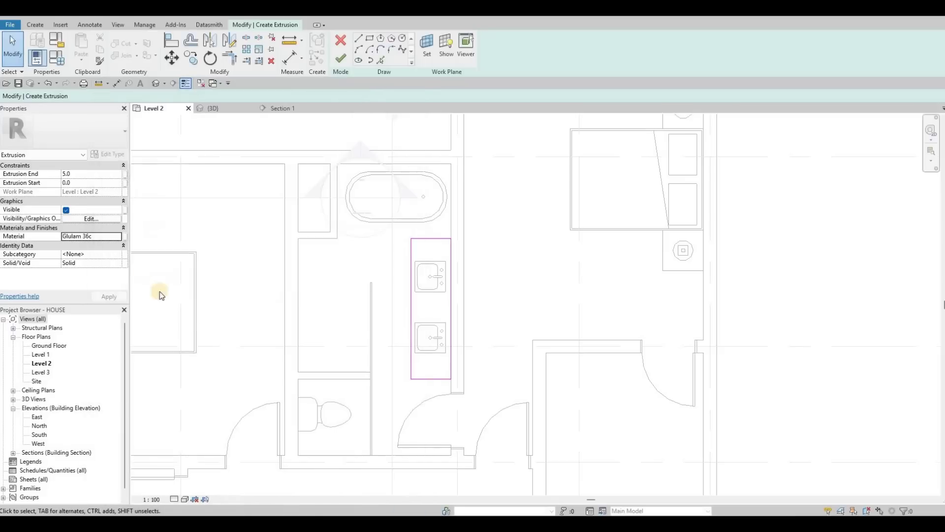
pyautogui.click(90, 174)
pyautogui.write('300')
pyautogui.press('Return')
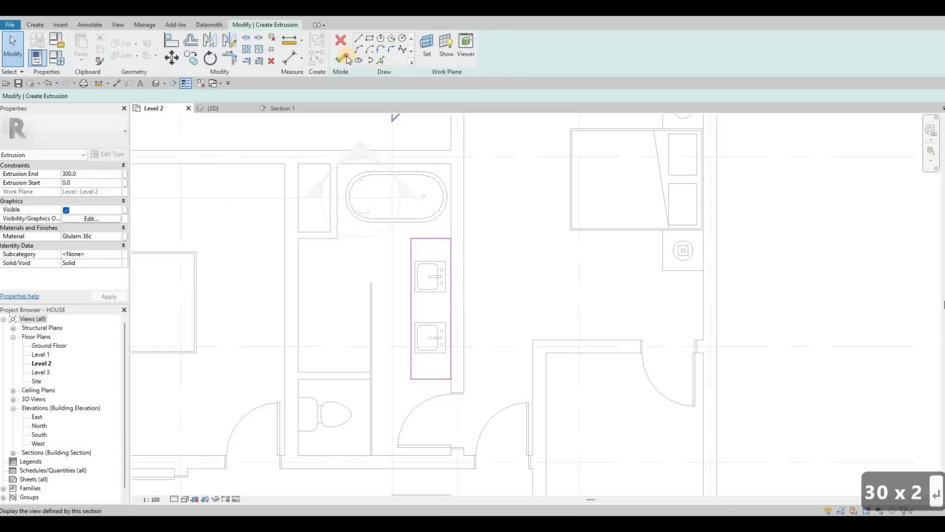
# - Finish the counter extrusion and, in Section 1, align its top face with the underside of the washbasin rims
pyautogui.click(283, 108)
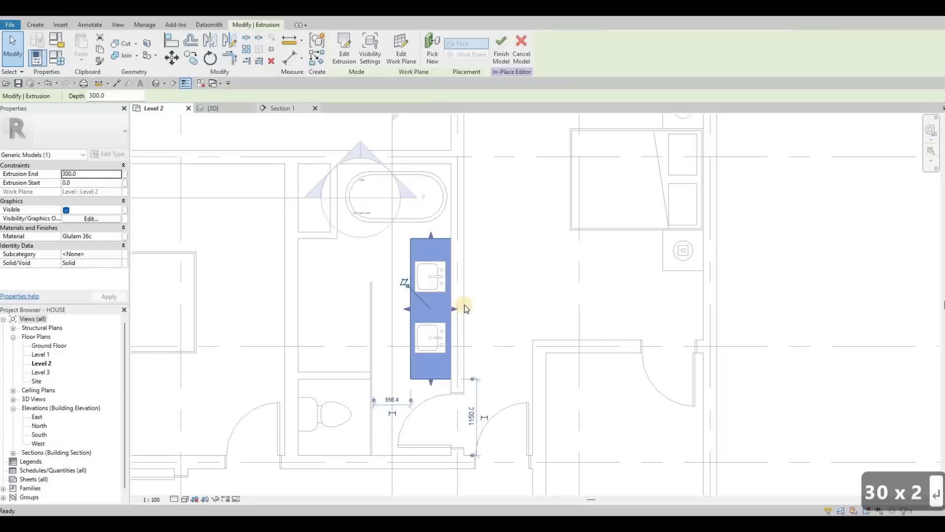
pyautogui.scroll(2, 472, 306)
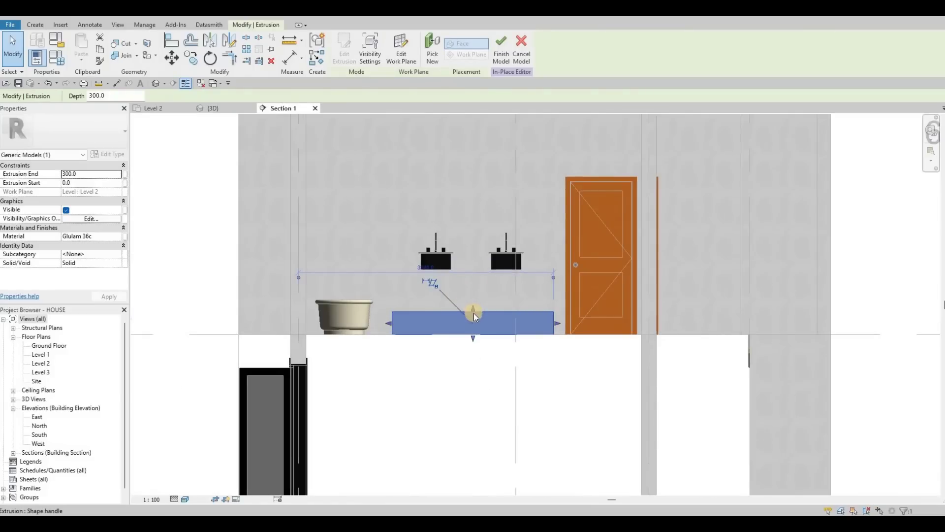
pyautogui.press('Escape')
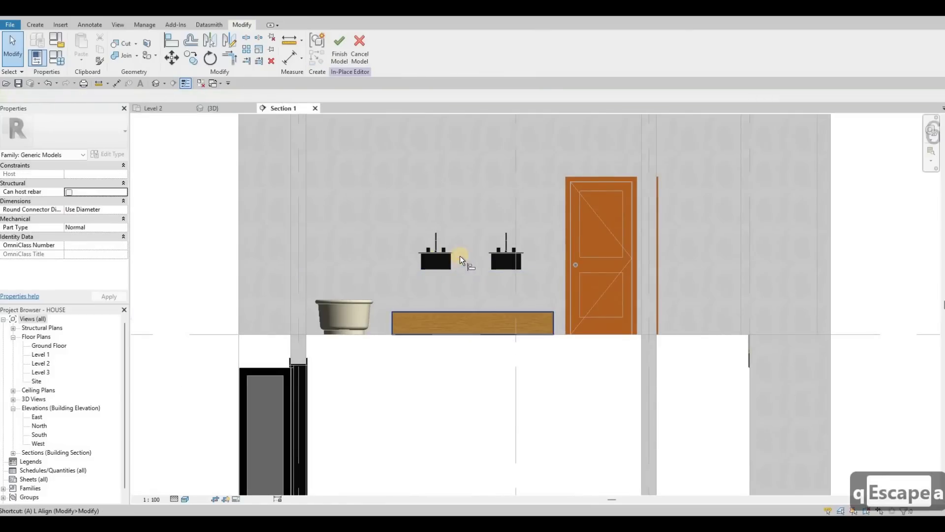
pyautogui.click(469, 255)
pyautogui.scroll(4, 469, 256)
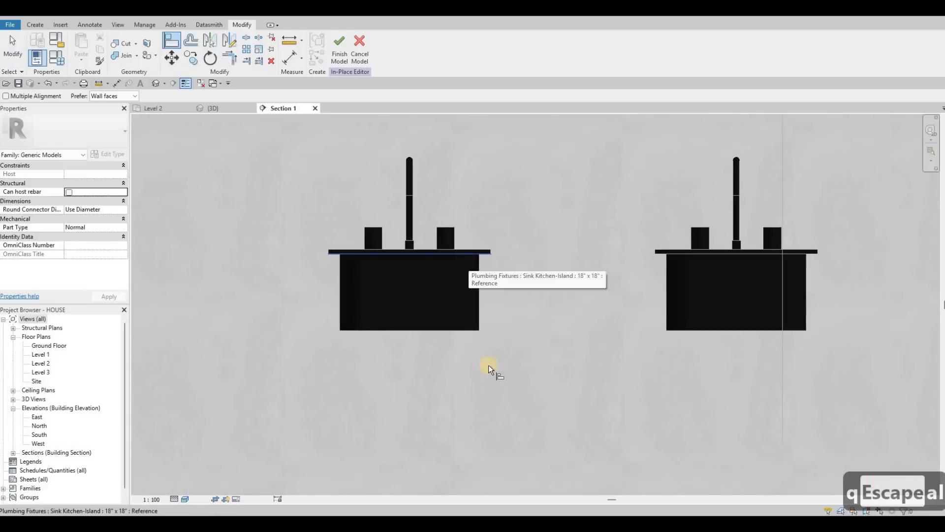
pyautogui.scroll(-3, 489, 367)
pyautogui.click(358, 388)
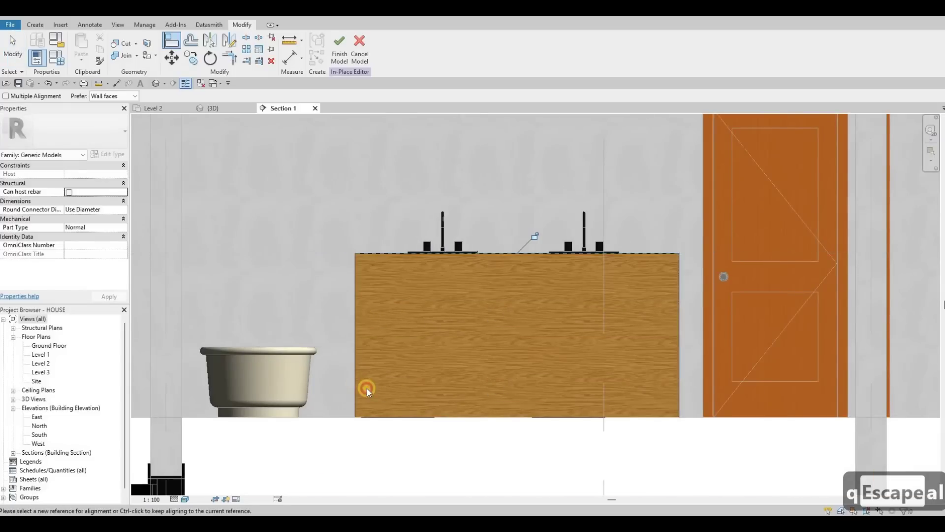
pyautogui.press('Escape')
pyautogui.press('Escape')
# - Raise the counter's bottom face in Section 1, leaving the extrusion about 292 mm deep
pyautogui.click(503, 316)
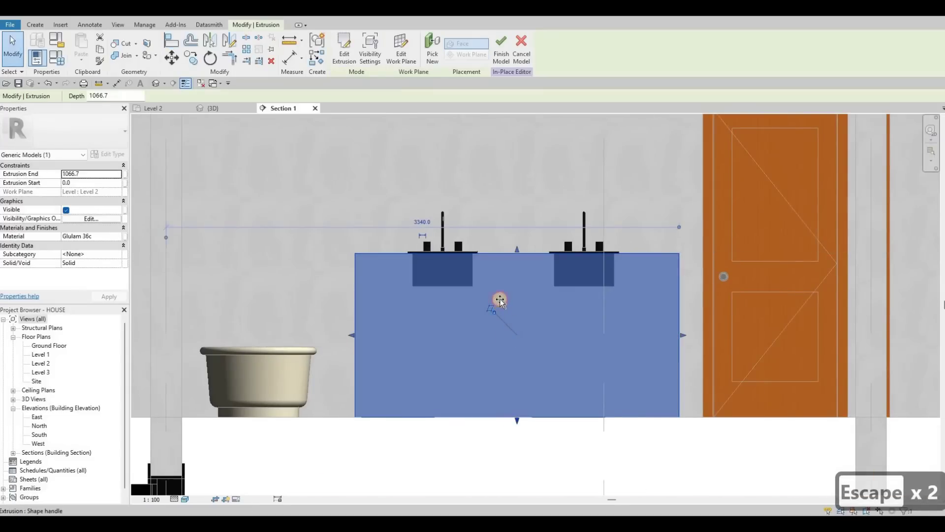
pyautogui.moveTo(517, 420); pyautogui.dragTo(517, 313)
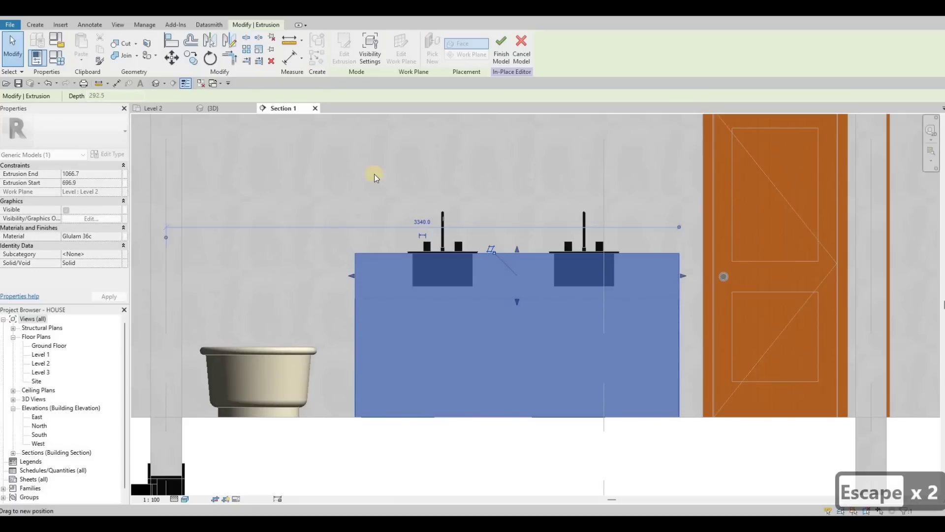
pyautogui.press('Escape')
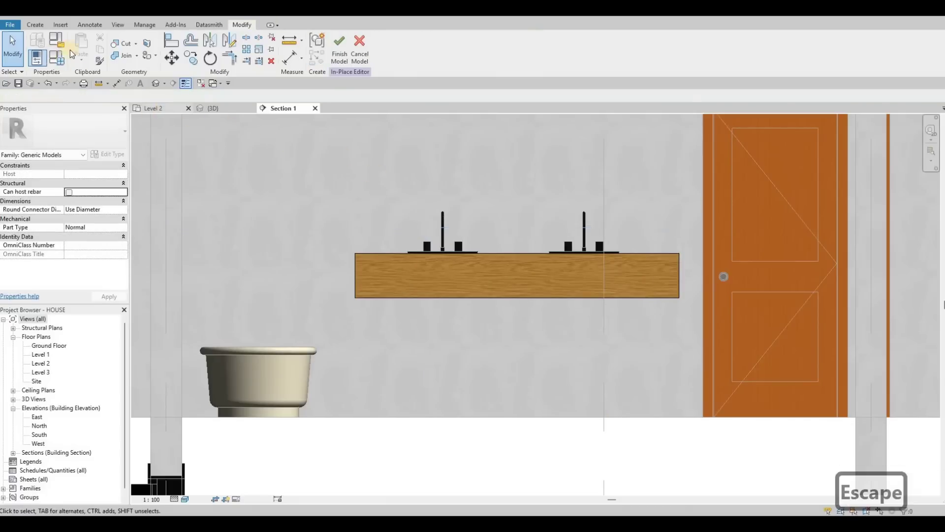
# - Create a second 300 mm extrusion on Level 2 from a rectangle that traces the counter's footprint
pyautogui.hotkey('ctrl', 'Tab')
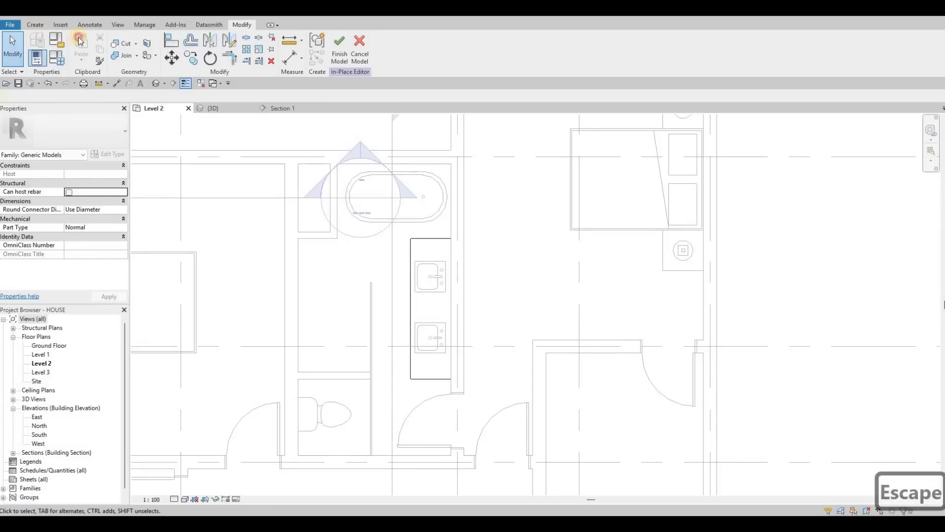
pyautogui.click(35, 24)
pyautogui.click(82, 46)
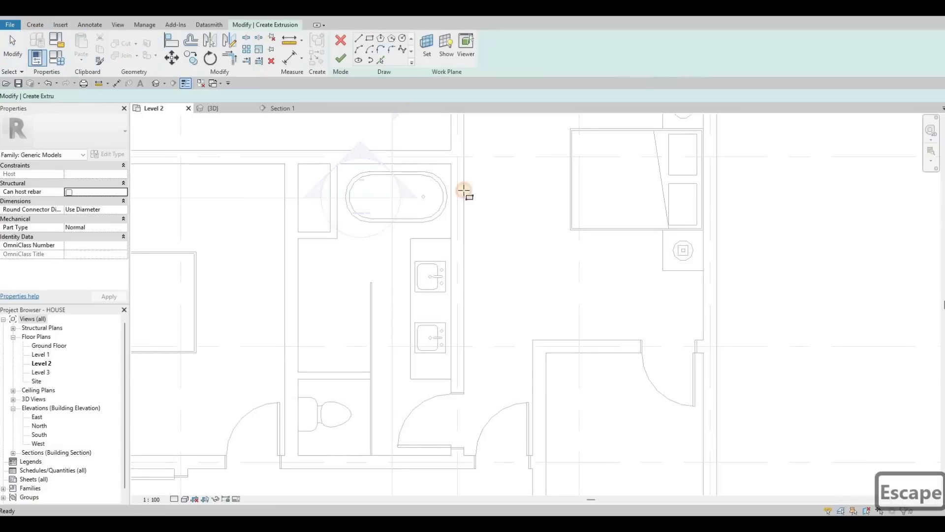
pyautogui.click(451, 239)
pyautogui.click(412, 379)
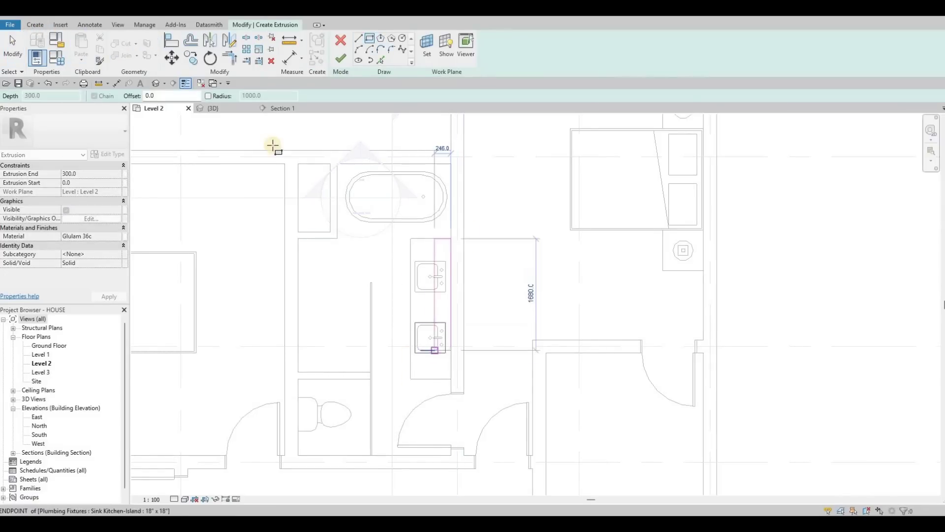
pyautogui.press('Escape')
pyautogui.press('Escape')
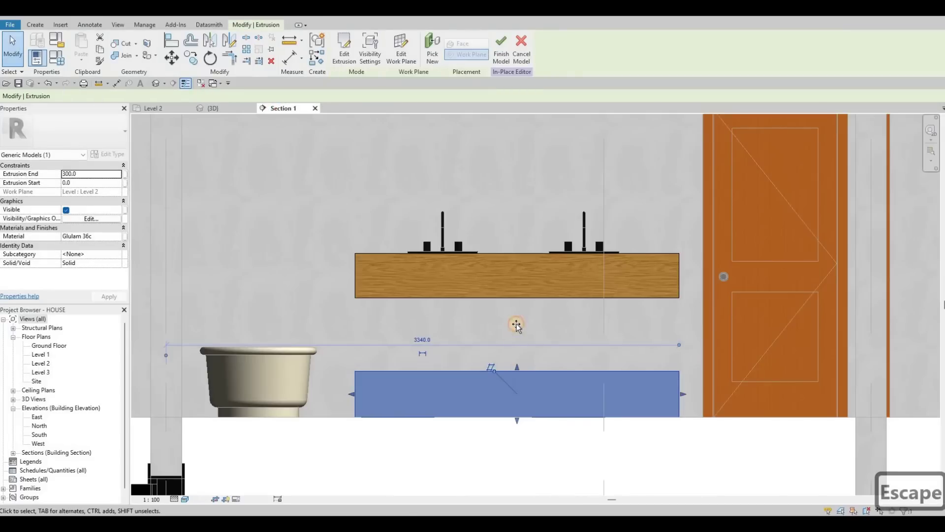
# - Reshape the second extrusion in Section 1 into a shelf below the counter, from about 406 to 594 mm above Level 2
pyautogui.moveTo(516, 324); pyautogui.dragTo(518, 355)
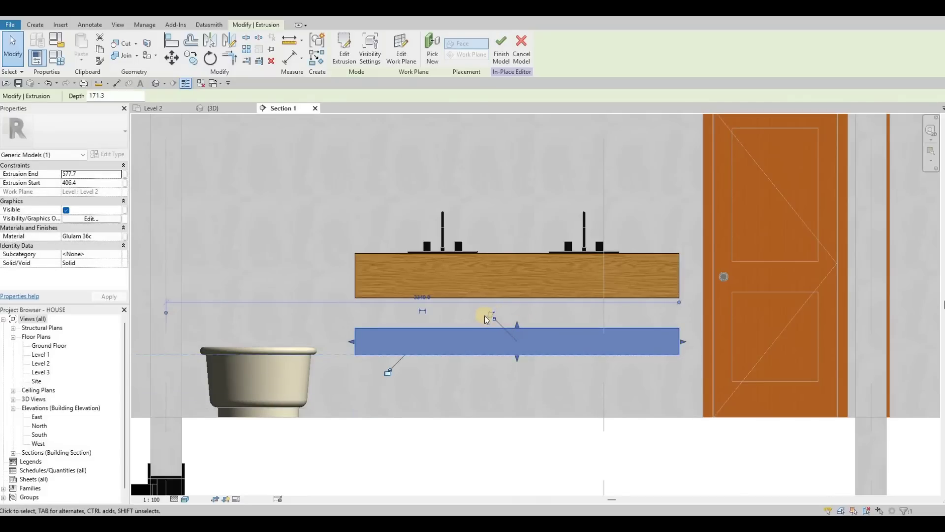
pyautogui.press('Escape')
pyautogui.scroll(-2, 471, 362)
pyautogui.scroll(2, 481, 356)
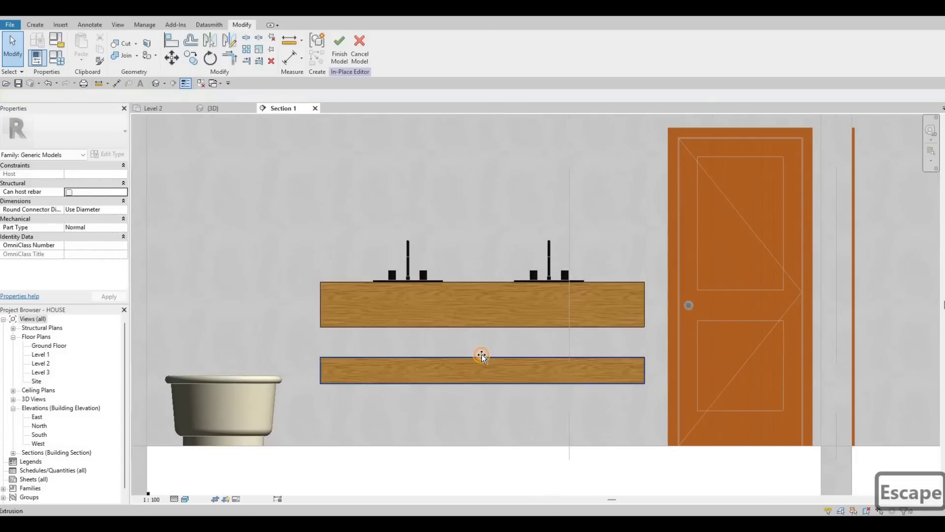
pyautogui.click(482, 356)
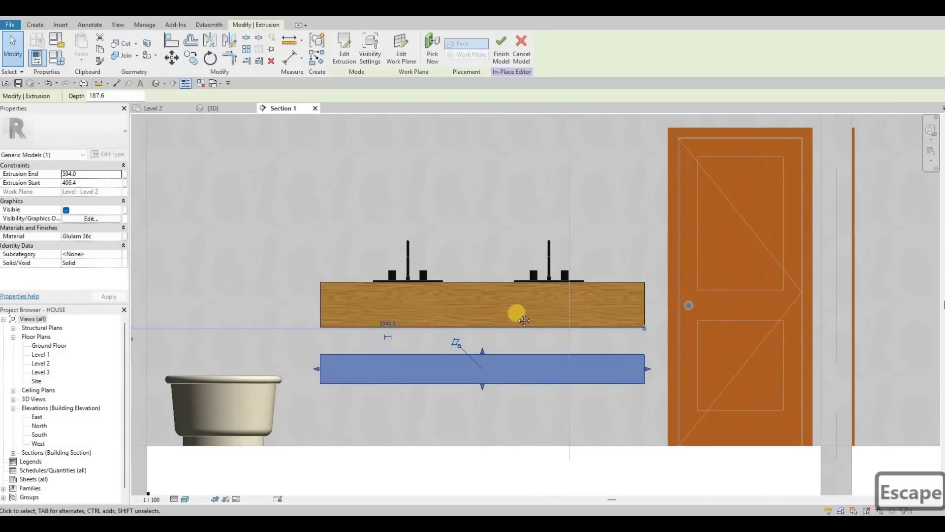
pyautogui.scroll(-4, 524, 320)
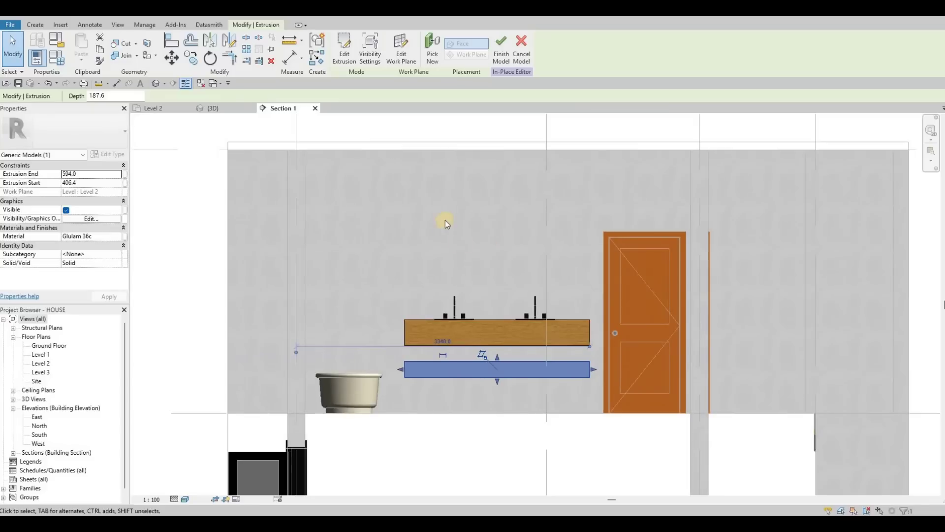
pyautogui.scroll(2, 507, 325)
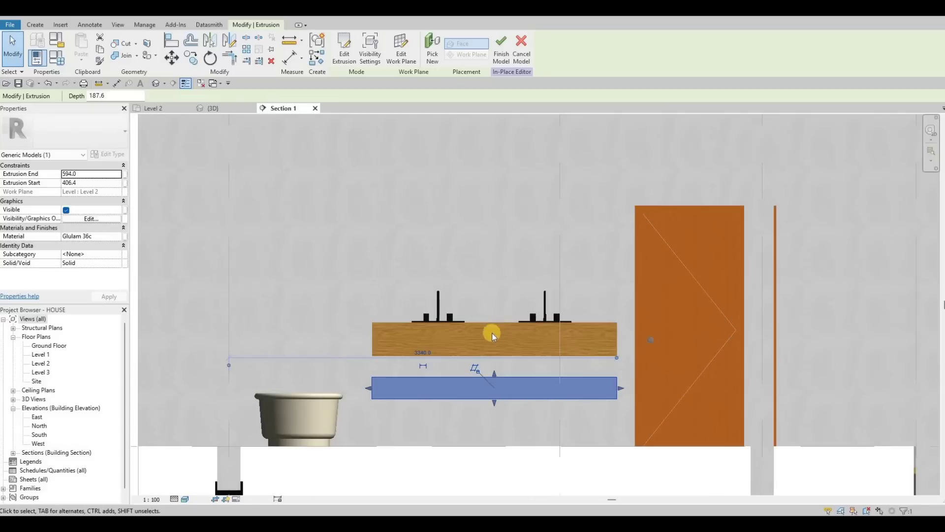
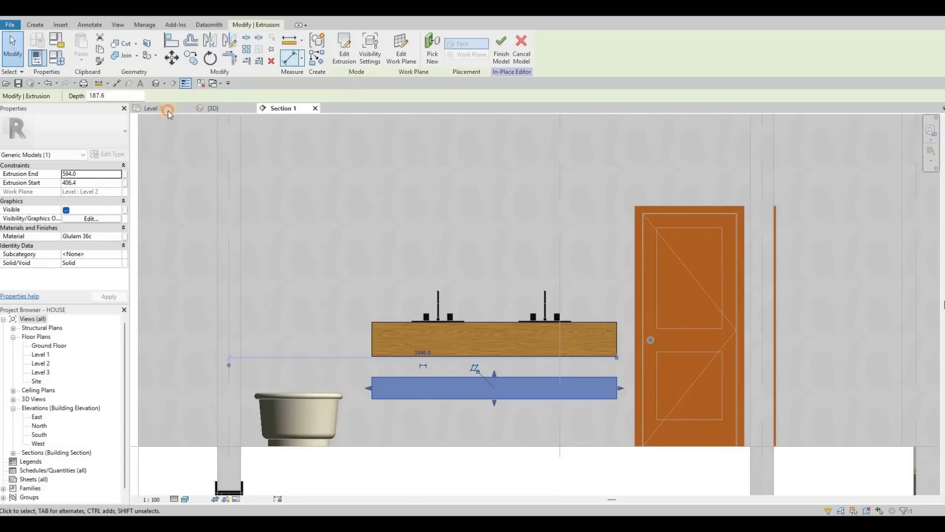
# - Start a void extrusion from the Level 2 plan and pick a face of the counter as its work plane
pyautogui.click(156, 108)
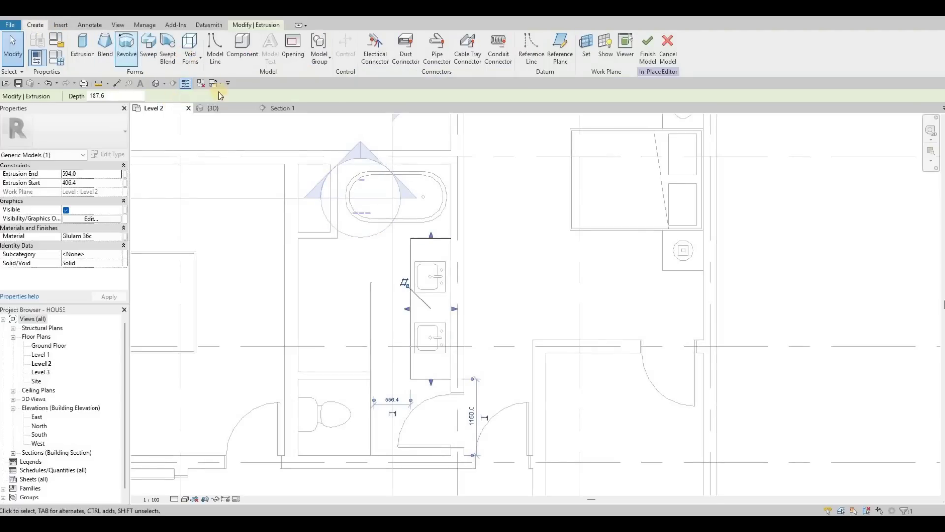
pyautogui.click(190, 47)
pyautogui.click(207, 78)
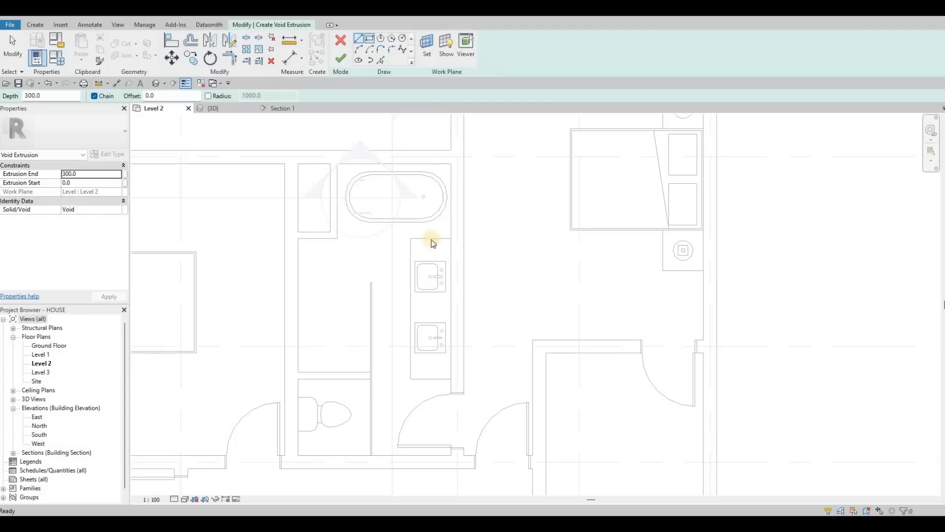
pyautogui.click(423, 270)
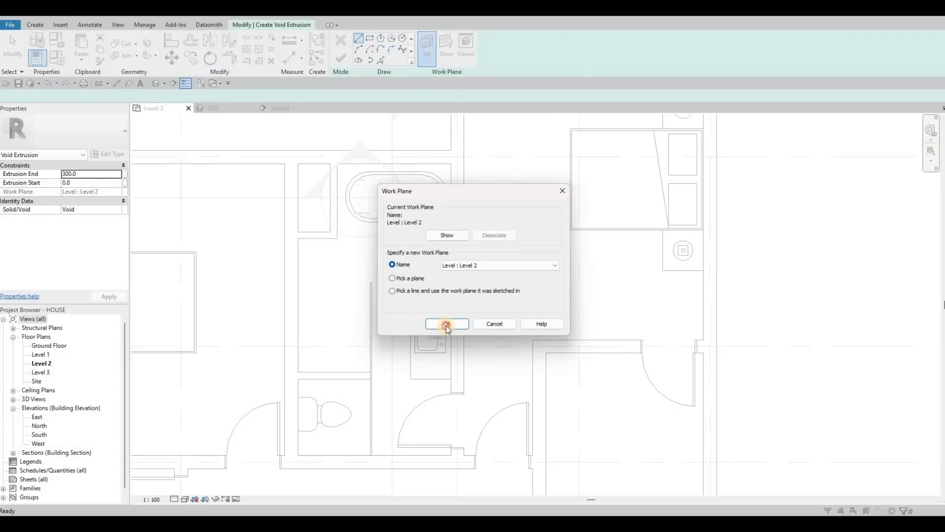
pyautogui.press('Down')
pyautogui.press('Return')
pyautogui.click(429, 239)
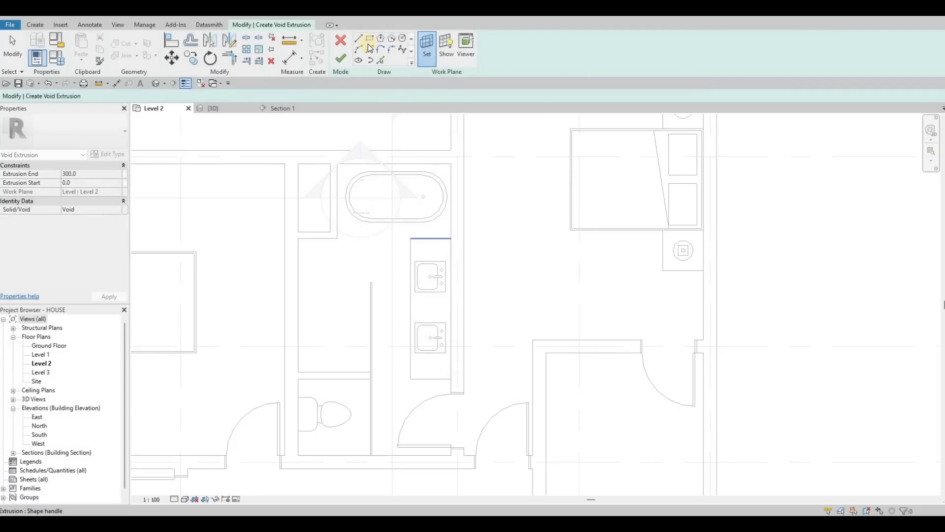
# - Sketch a rectangle about 420 mm long around the bowl of the washbasin nearer the bathtub
pyautogui.click(373, 43)
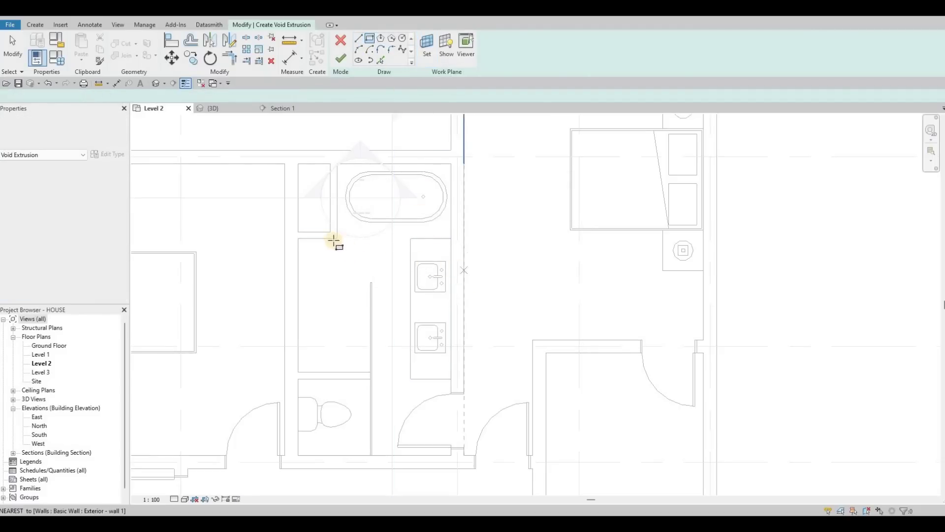
pyautogui.scroll(3, 330, 240)
pyautogui.scroll(4, 328, 238)
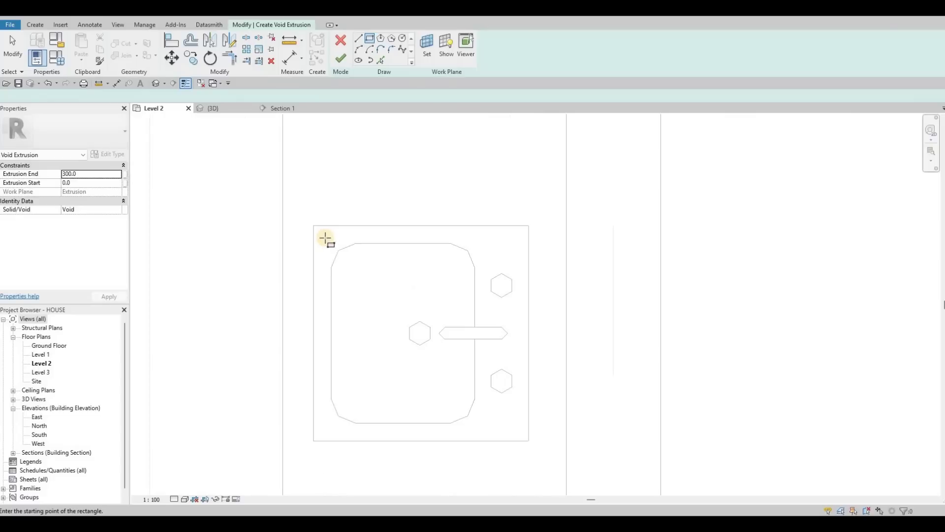
pyautogui.click(485, 435)
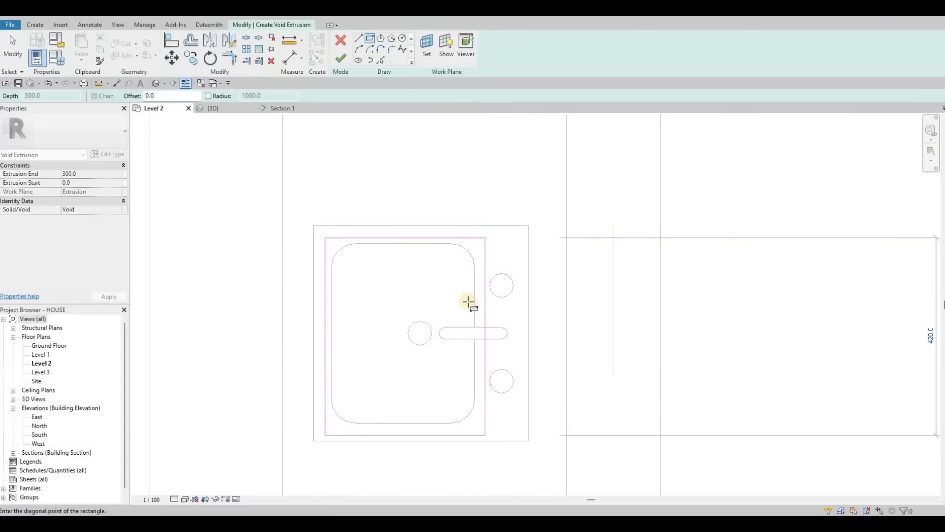
pyautogui.press('Escape')
# - Sketch a second void rectangle around the bowl of the washbasin nearer the door
pyautogui.scroll(-2, 338, 186)
pyautogui.scroll(4, 430, 271)
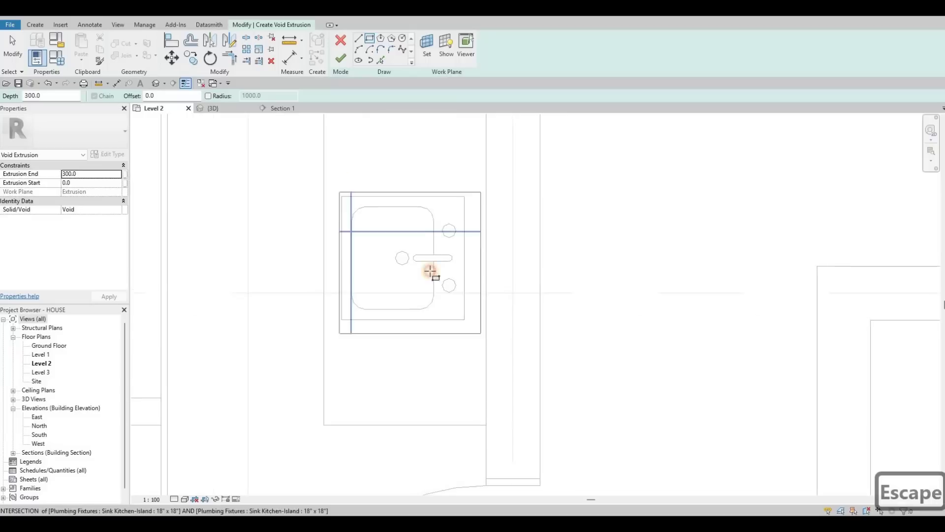
pyautogui.click(523, 403)
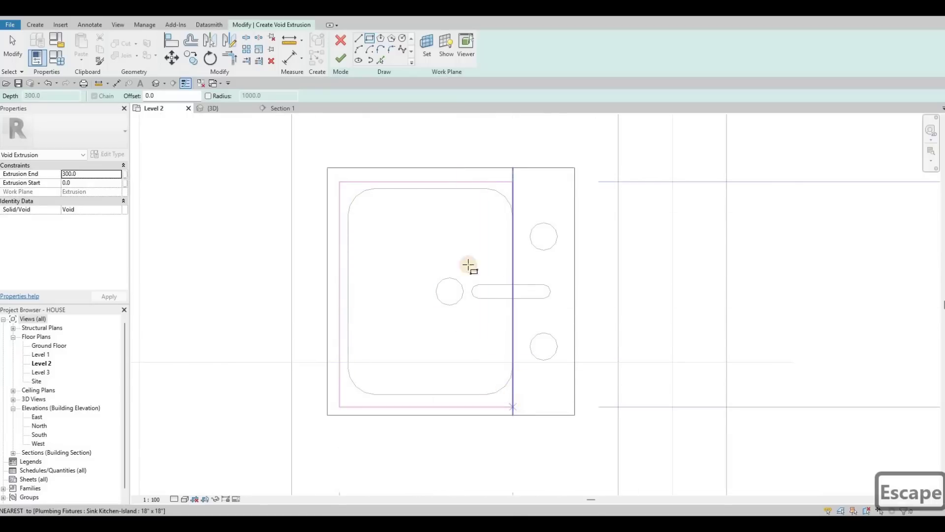
pyautogui.click(339, 182)
pyautogui.press('Escape')
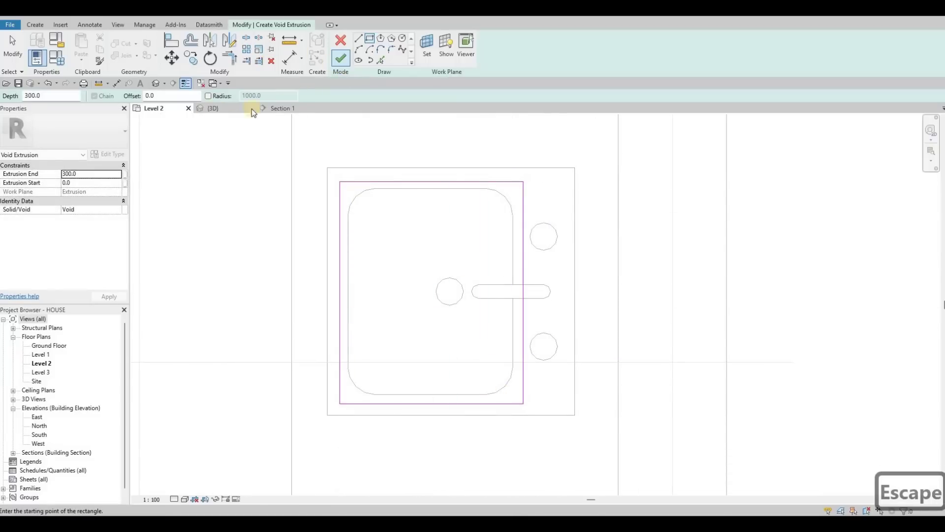
# - Finish the void and adjust its depth in Section 1 to about 265 mm, ending just above the counter's underside
pyautogui.click(282, 108)
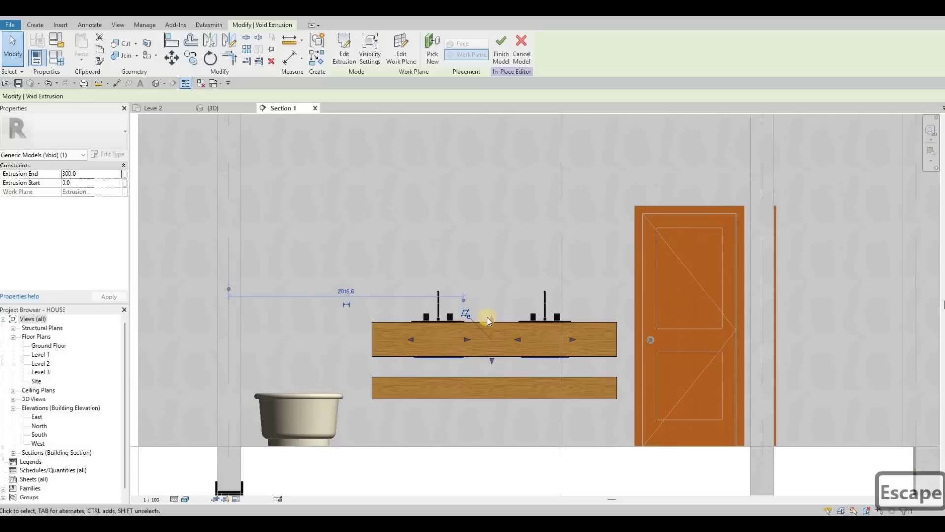
pyautogui.scroll(3, 484, 313)
pyautogui.moveTo(488, 382); pyautogui.dragTo(486, 372)
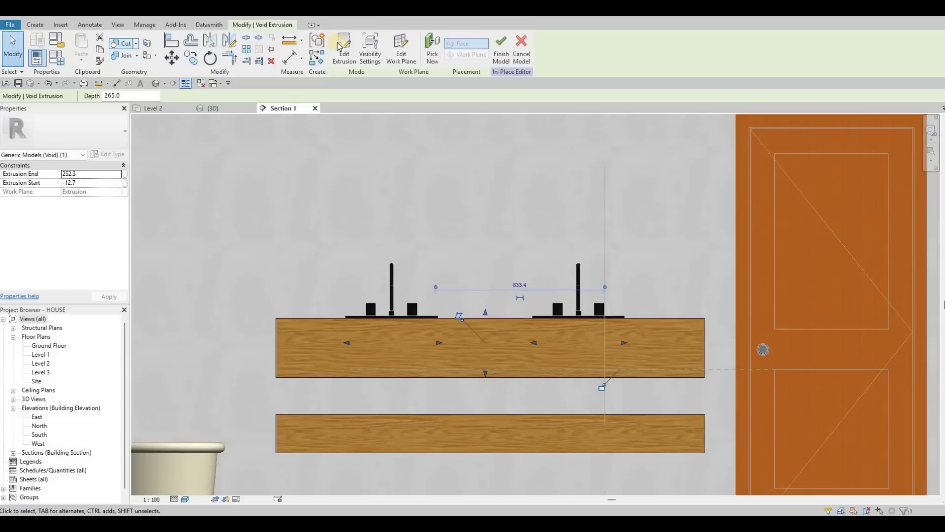
# - Close the void edit and check the basin cut-outs of the finished counter in the 3D view
pyautogui.press('Escape')
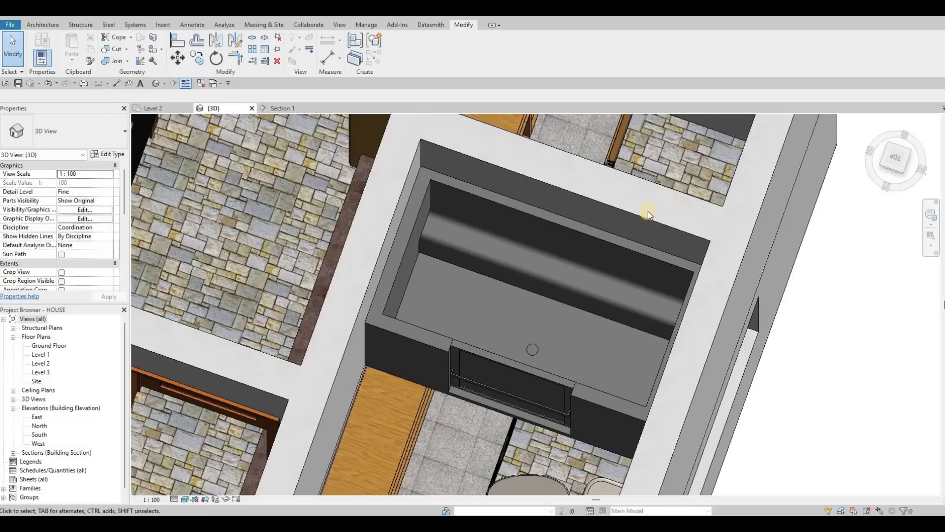
pyautogui.scroll(-4, 595, 207)
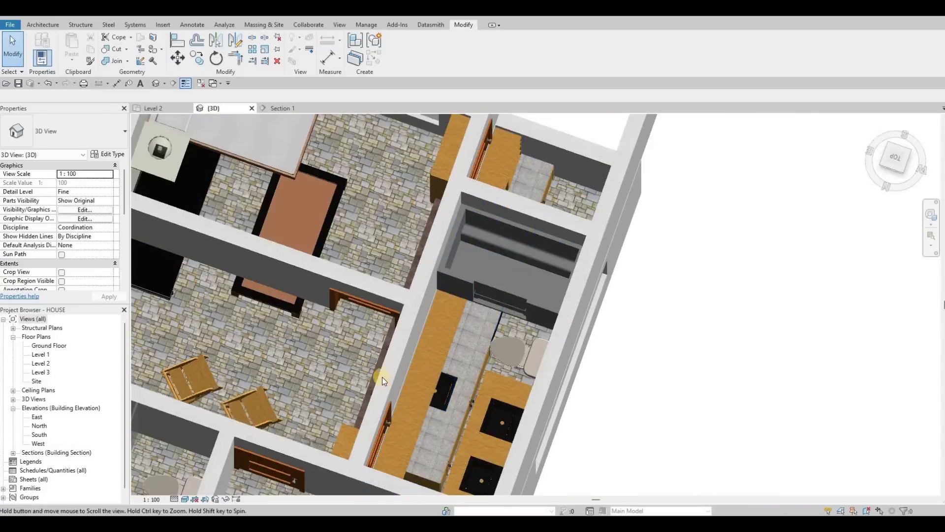
pyautogui.moveTo(382, 377); pyautogui.dragTo(581, 300, button='middle')
pyautogui.moveTo(387, 360); pyautogui.dragTo(427, 295, button='middle')
pyautogui.scroll(3, 397, 332)
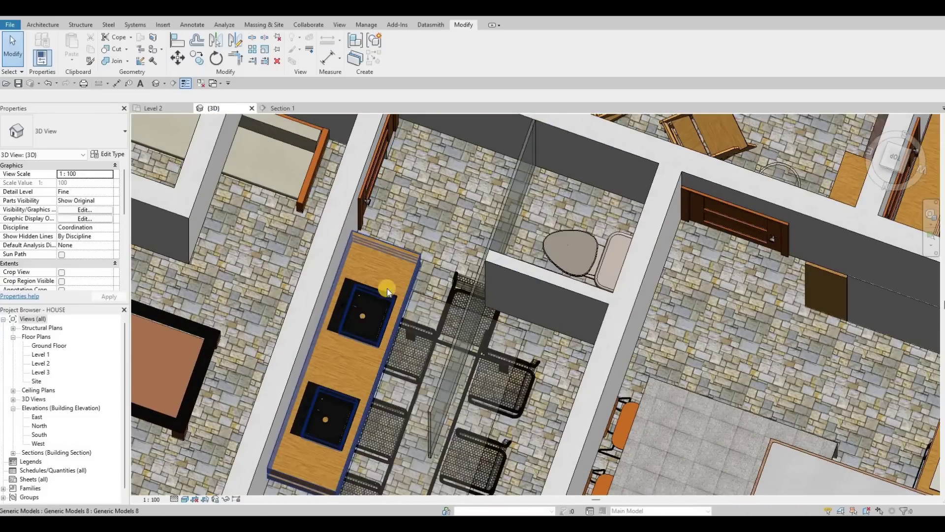
pyautogui.scroll(-2, 394, 305)
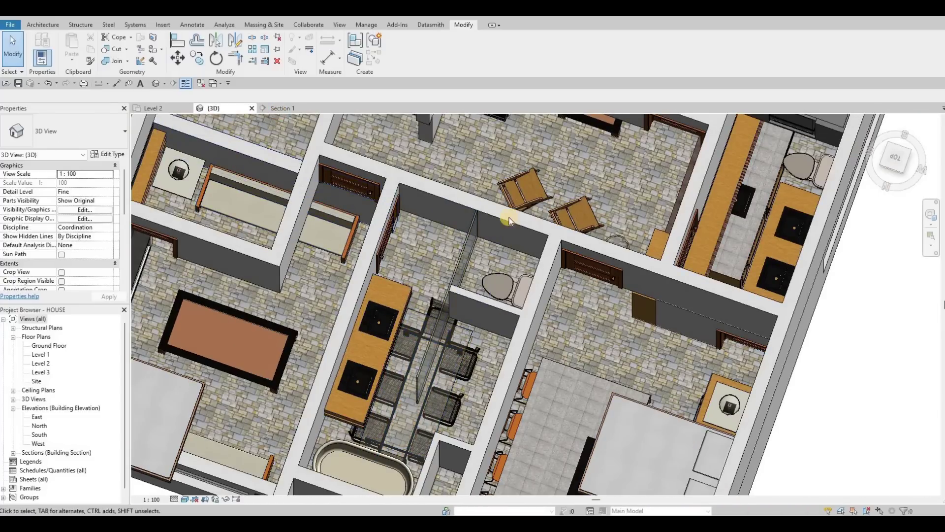
pyautogui.scroll(-5, 505, 219)
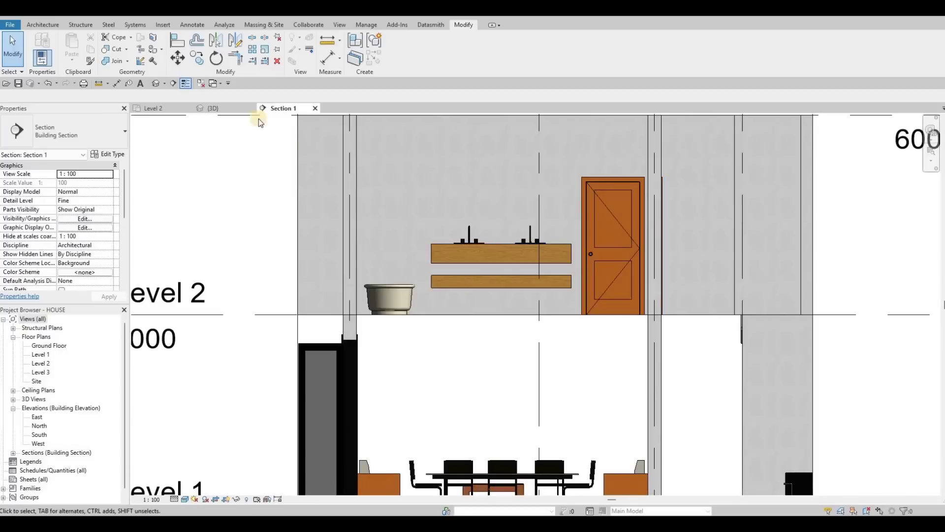
# - Paint the bathroom wall face behind the washbasin counter with the Render, Tan, Textured material in Section 1
pyautogui.moveTo(505, 223); pyautogui.dragTo(480, 250, button='middle')
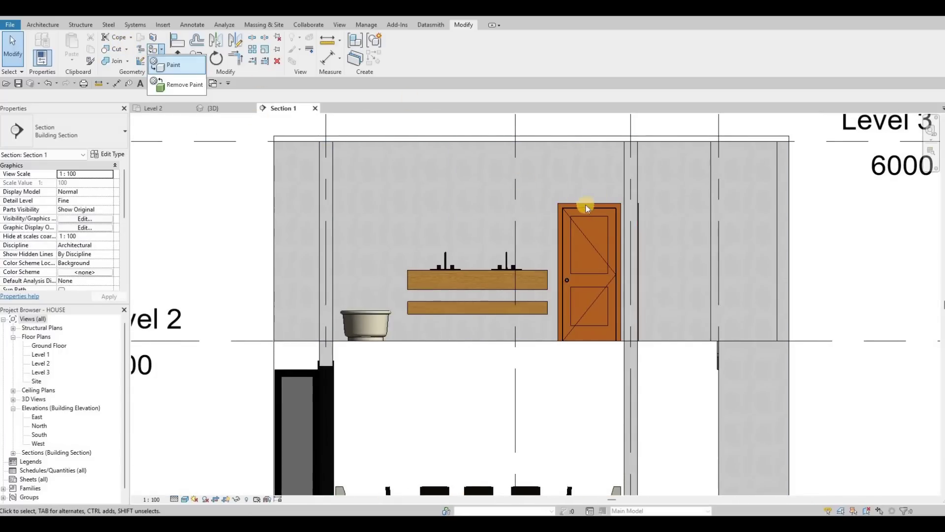
pyautogui.click(186, 69)
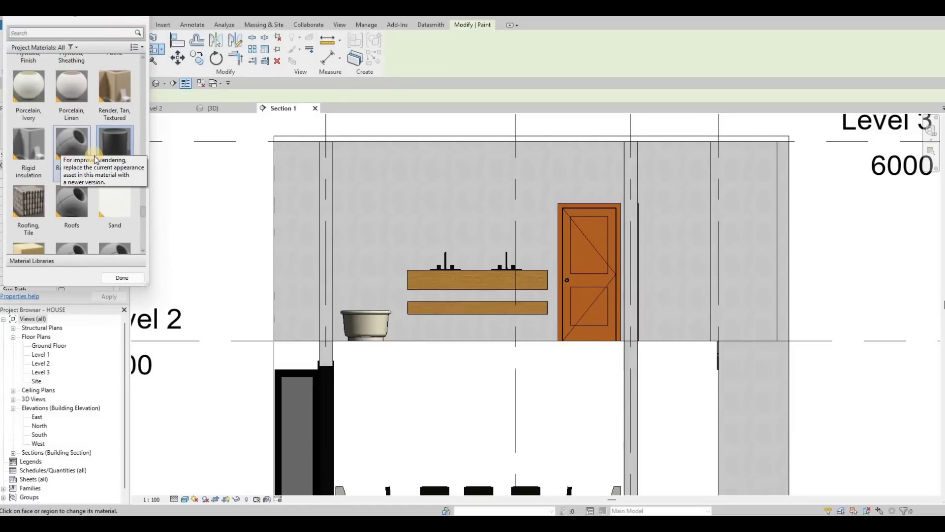
pyautogui.click(114, 98)
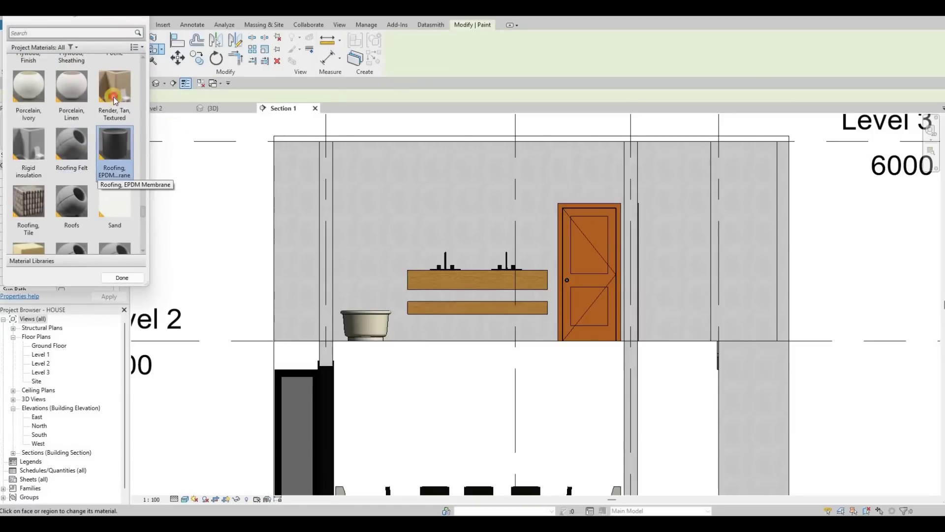
pyautogui.click(428, 199)
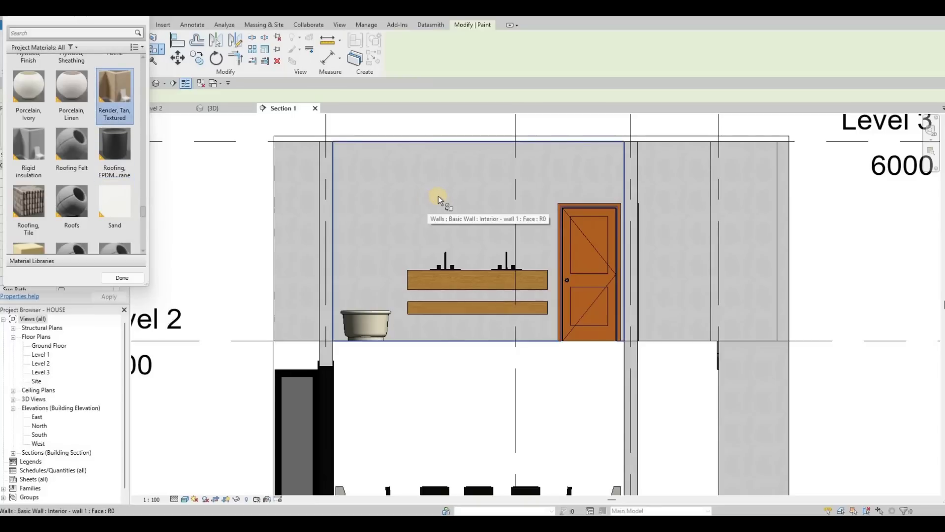
pyautogui.press('Escape')
pyautogui.press('Escape')
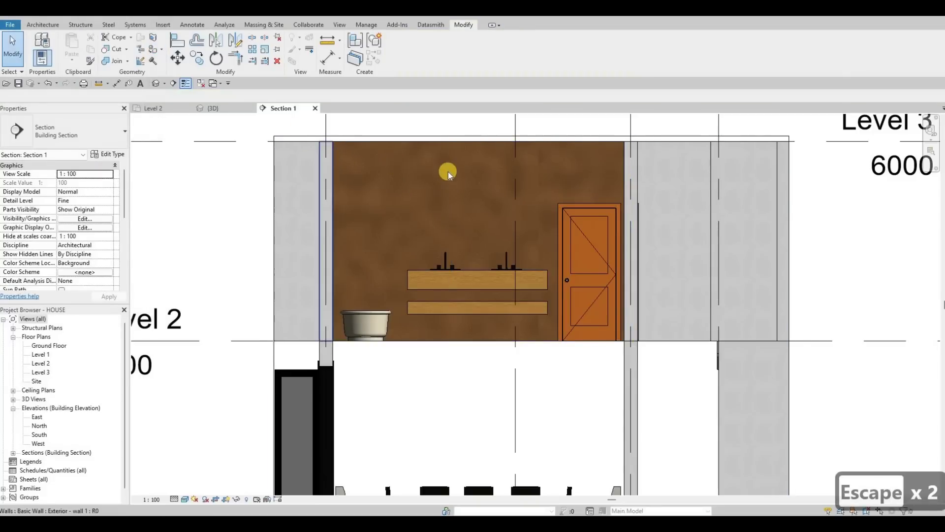
# - Edit the counter model in place and start an extrusion with the wall face behind the counter as work plane
pyautogui.click(187, 84)
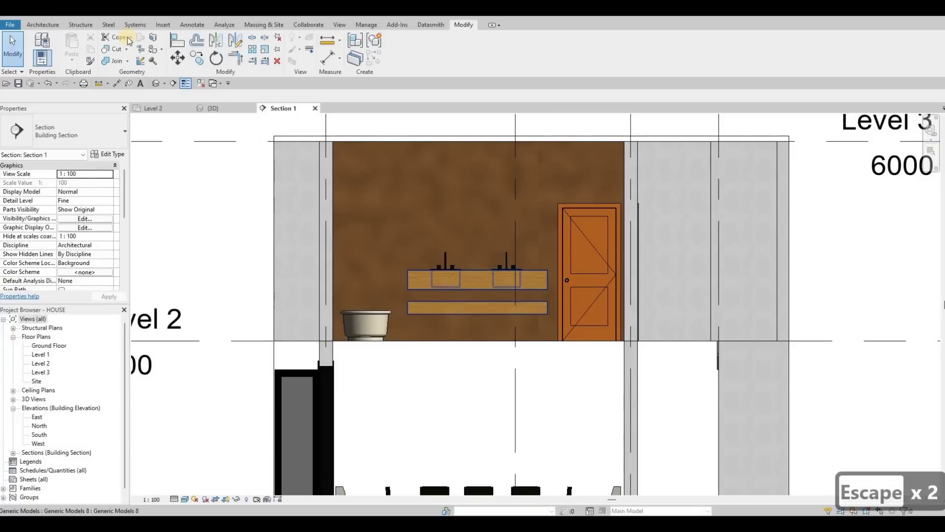
pyautogui.click(463, 289)
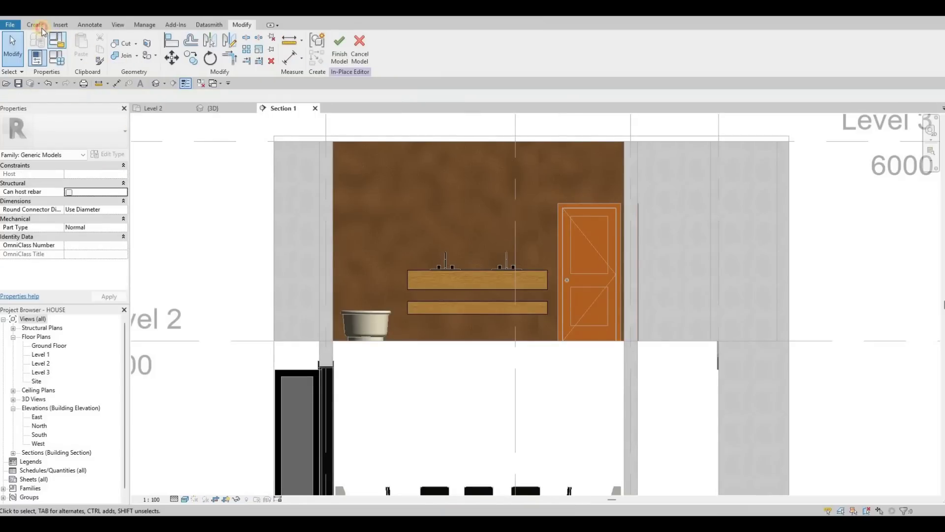
pyautogui.click(35, 24)
pyautogui.click(82, 47)
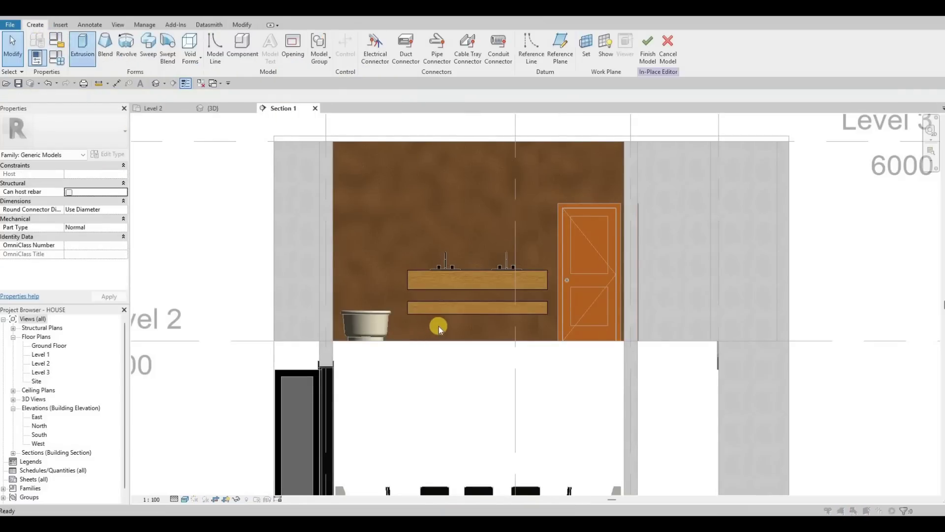
pyautogui.press('Return')
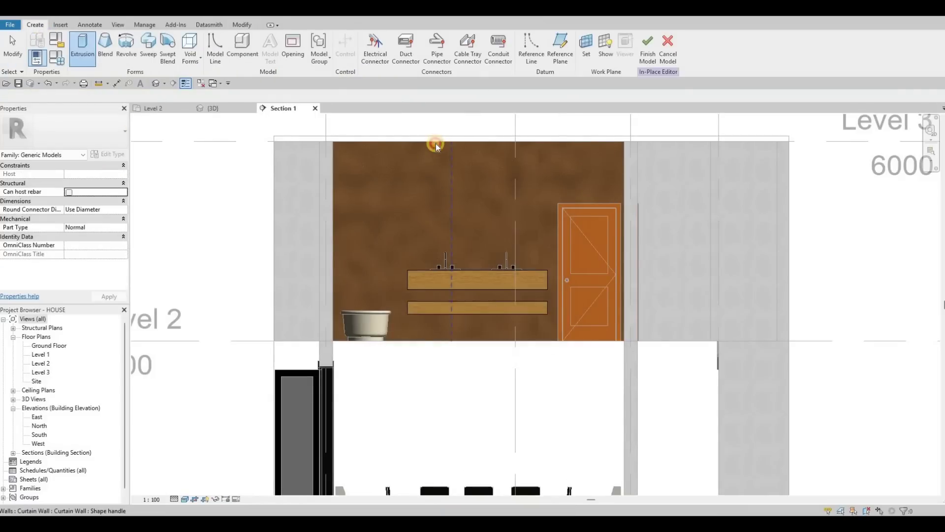
pyautogui.click(183, 149)
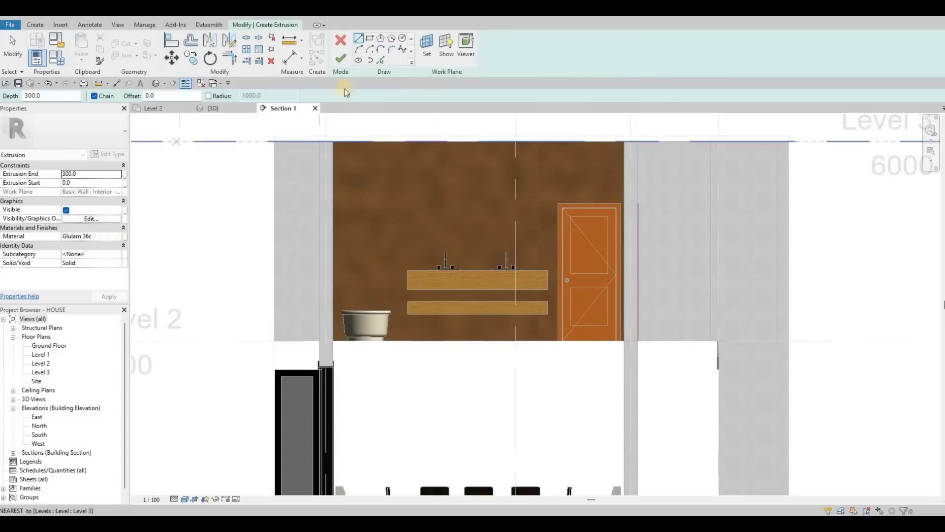
# - Set the new extrusion's end to 5 mm and its material to Mirror
pyautogui.click(92, 173)
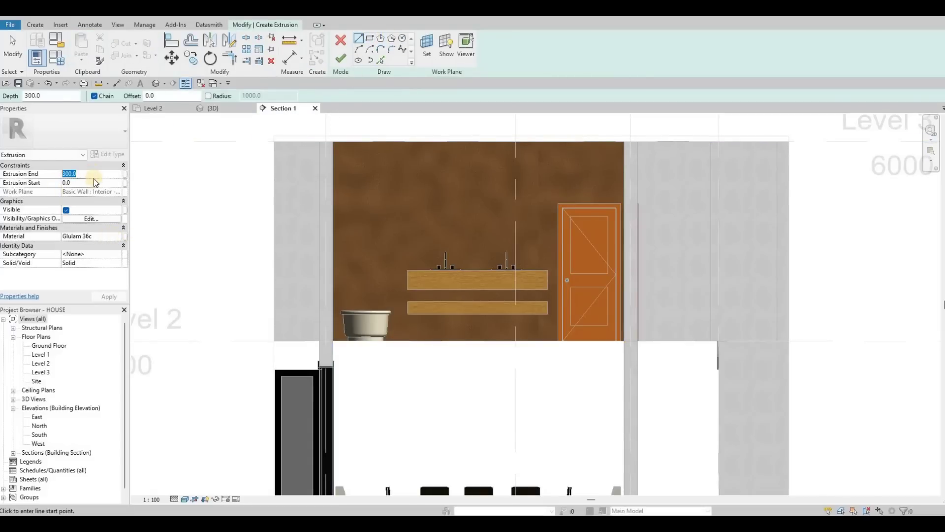
pyautogui.write('5')
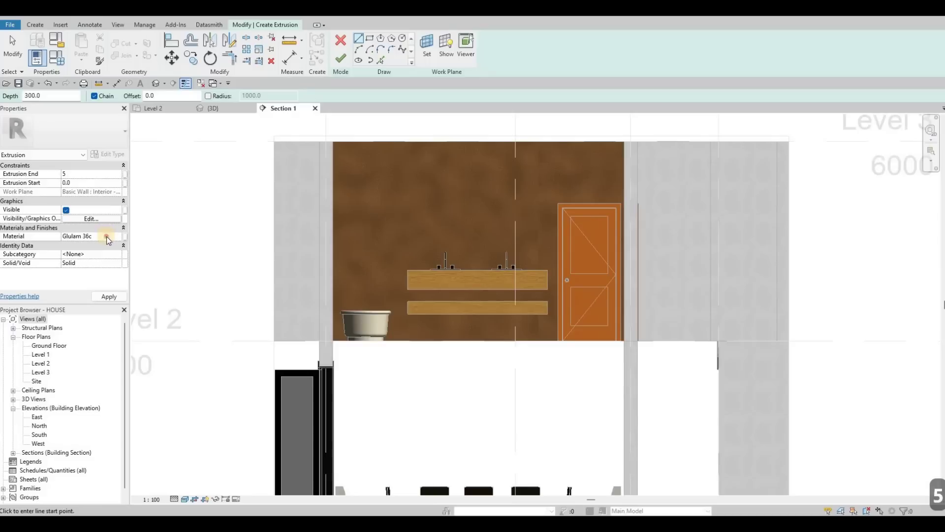
pyautogui.click(120, 238)
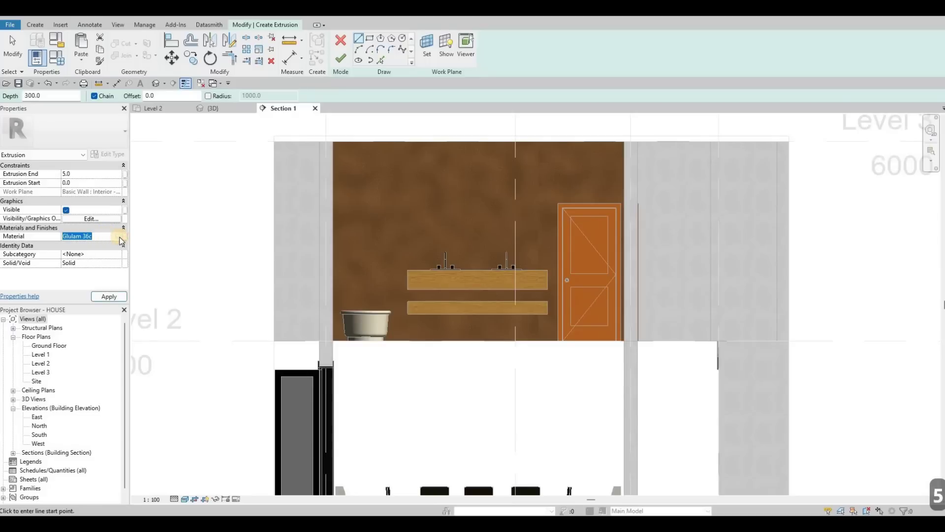
pyautogui.click(119, 237)
pyautogui.write('mirro')
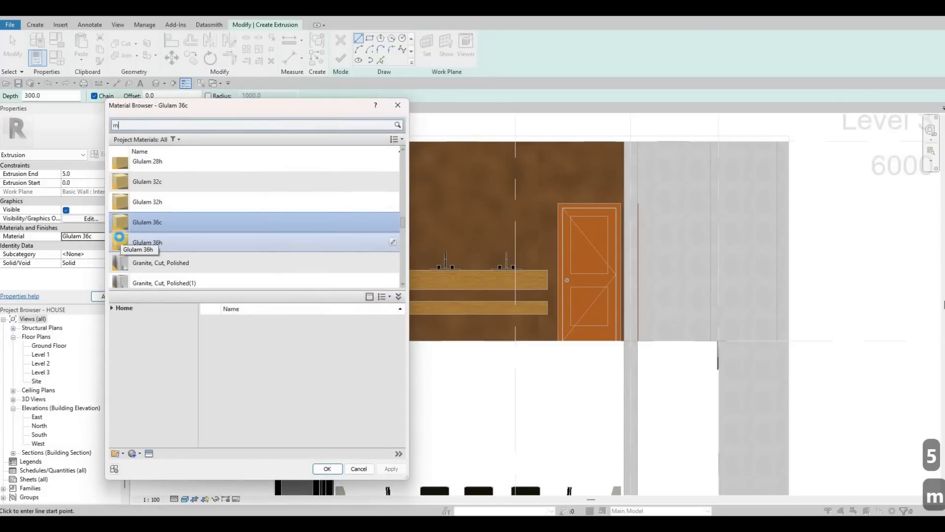
pyautogui.click(232, 202)
pyautogui.write('rror')
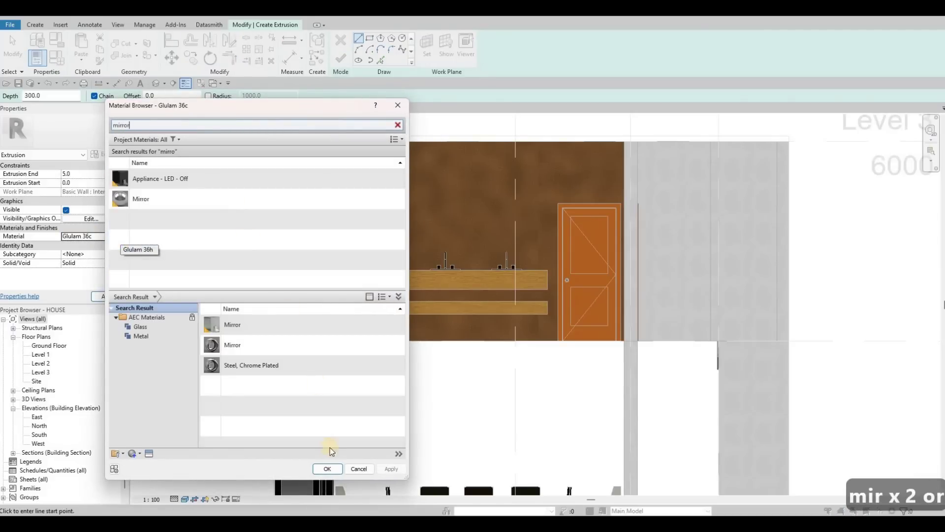
# - Sketch a rectangle 2100 mm long on the wall, rising from the counter's top edge
pyautogui.click(368, 40)
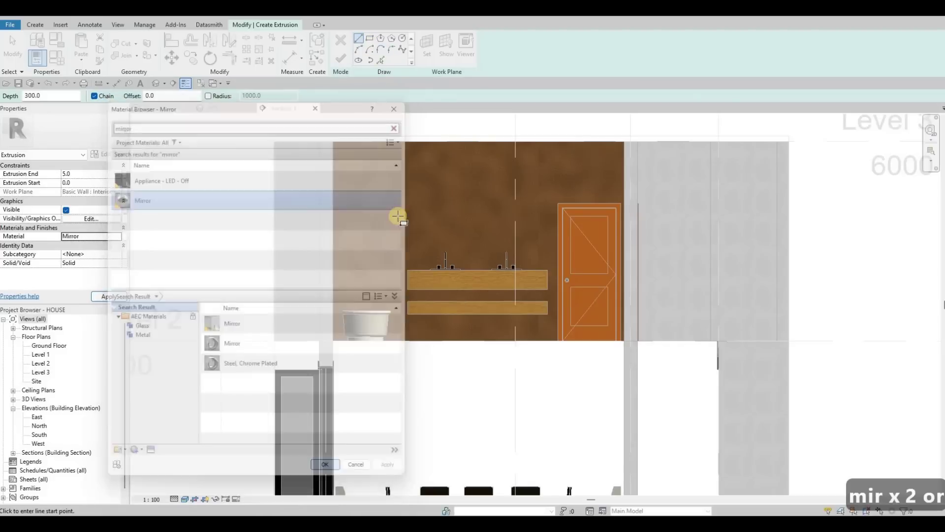
pyautogui.click(531, 213)
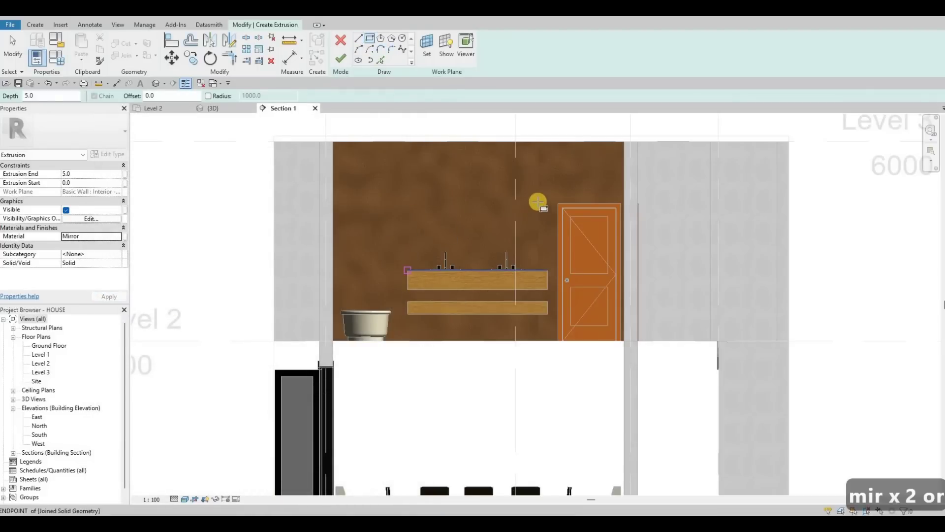
pyautogui.click(407, 271)
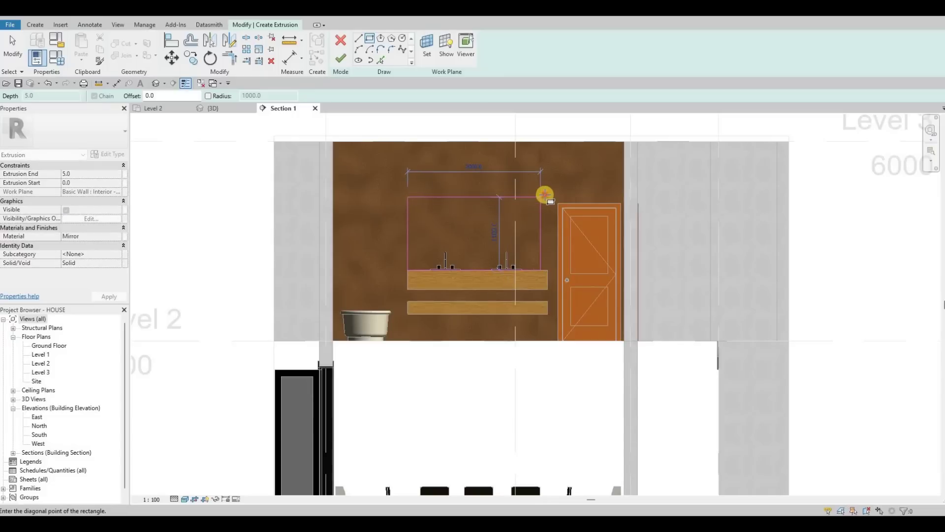
pyautogui.press('Escape')
pyautogui.press('Escape')
# - Raise the rectangle's lower edge above the taps, leaving it about 900 mm high, and finish the mirror extrusion
pyautogui.moveTo(474, 270)
pyautogui.mouseDown()
pyautogui.moveTo(476, 185)
pyautogui.moveTo(484, 217)
pyautogui.mouseUp()
pyautogui.press('Escape')
pyautogui.press('Escape')
pyautogui.press('Escape')
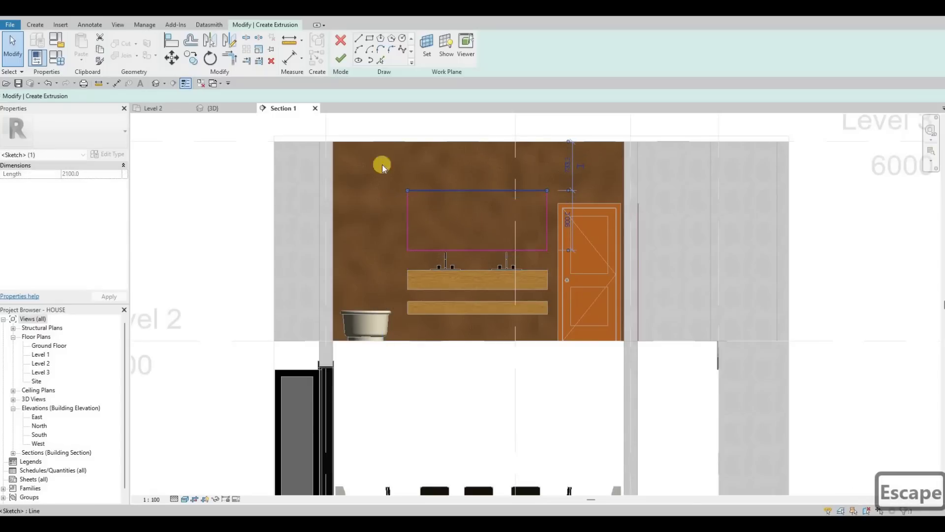
pyautogui.moveTo(383, 165); pyautogui.dragTo(345, 155, button='middle')
pyautogui.click(340, 58)
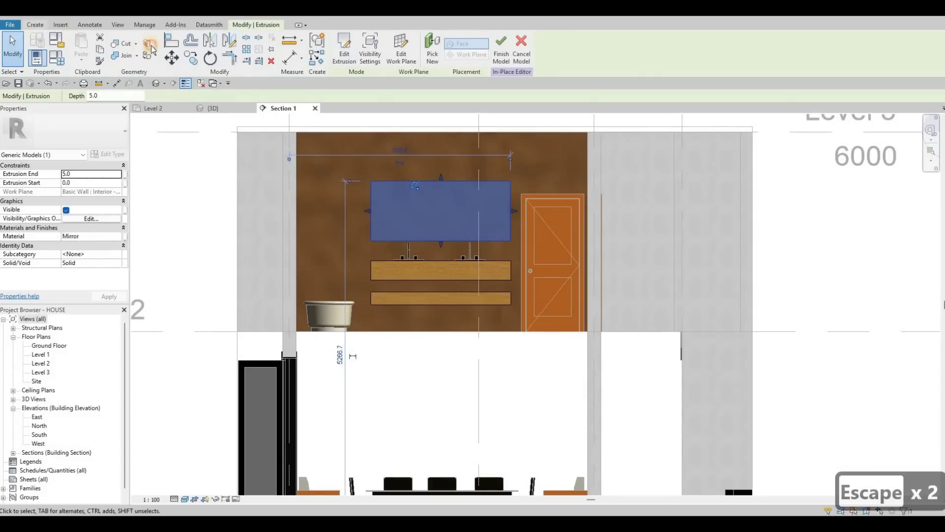
# - Start a sweep and pick the mirror's outer edges as its path
pyautogui.click(35, 24)
pyautogui.click(147, 48)
pyautogui.click(422, 180)
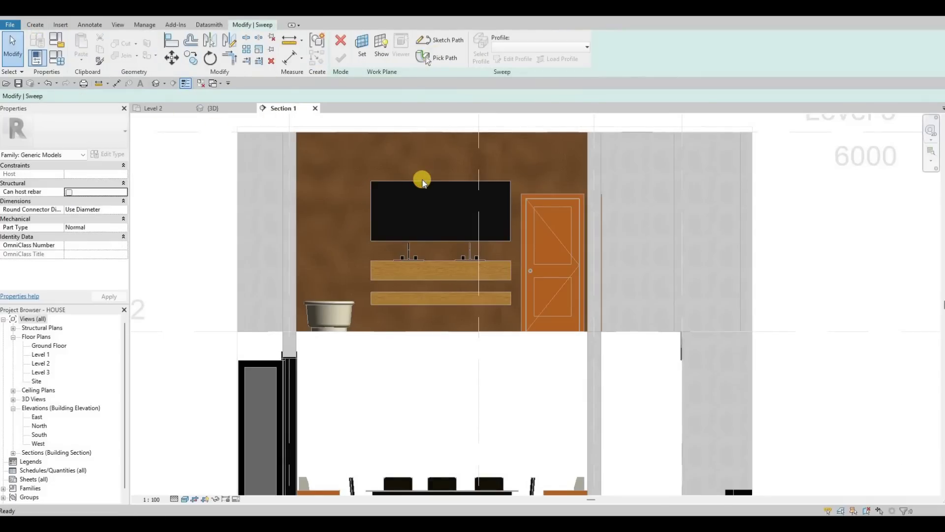
pyautogui.click(436, 57)
pyautogui.scroll(3, 413, 179)
pyautogui.click(422, 183)
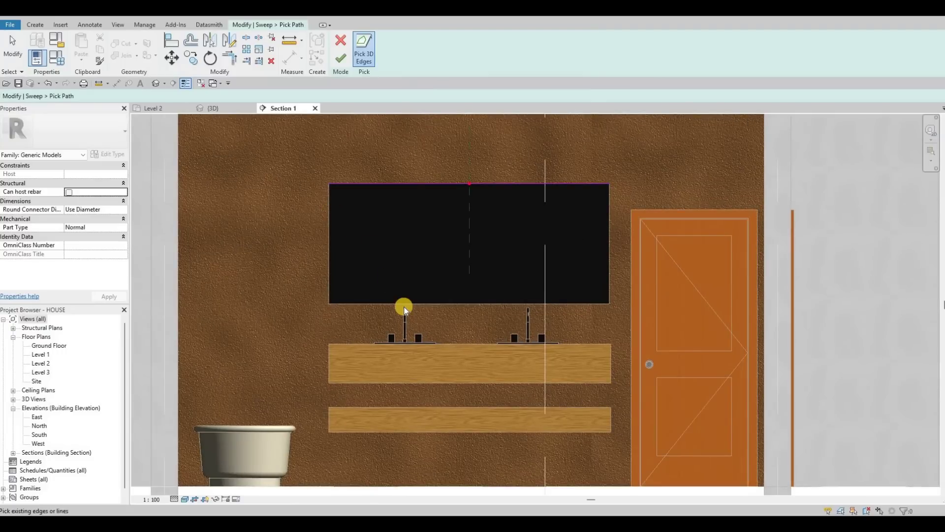
pyautogui.click(405, 304)
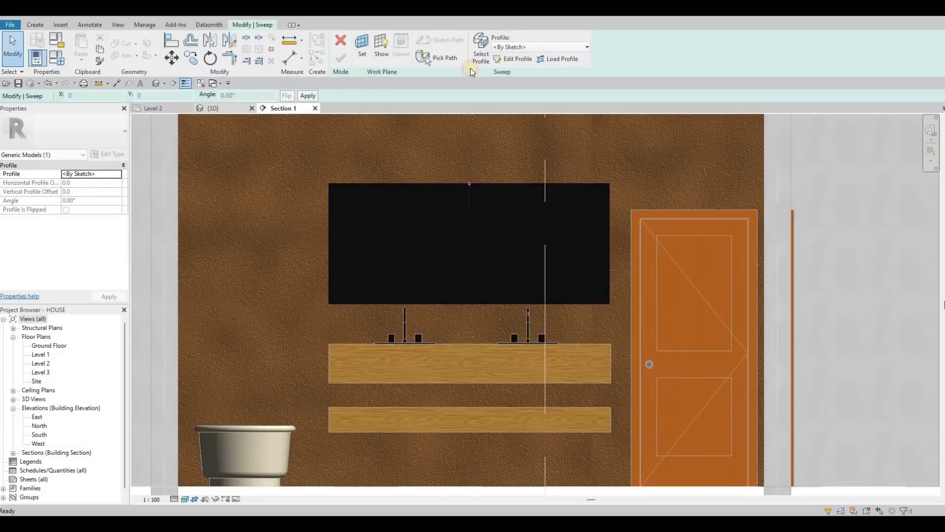
# - Sketch a small rectangular sweep profile in the 3D view, spanning the mirror's thickness at its upper edge
pyautogui.click(525, 59)
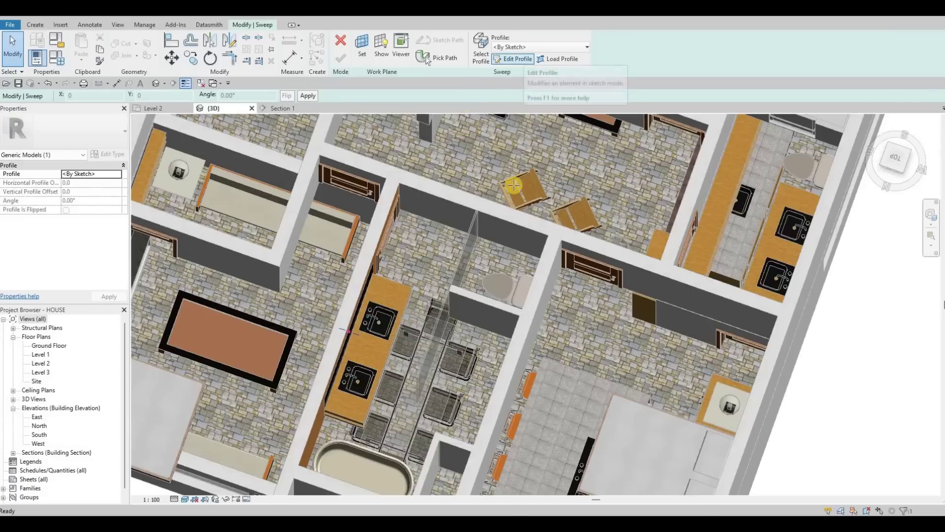
pyautogui.moveTo(345, 279)
pyautogui.mouseDown(button='middle')
pyautogui.moveTo(468, 194)
pyautogui.moveTo(476, 203)
pyautogui.moveTo(471, 174)
pyautogui.mouseUp(button='middle')
pyautogui.scroll(5, 475, 187)
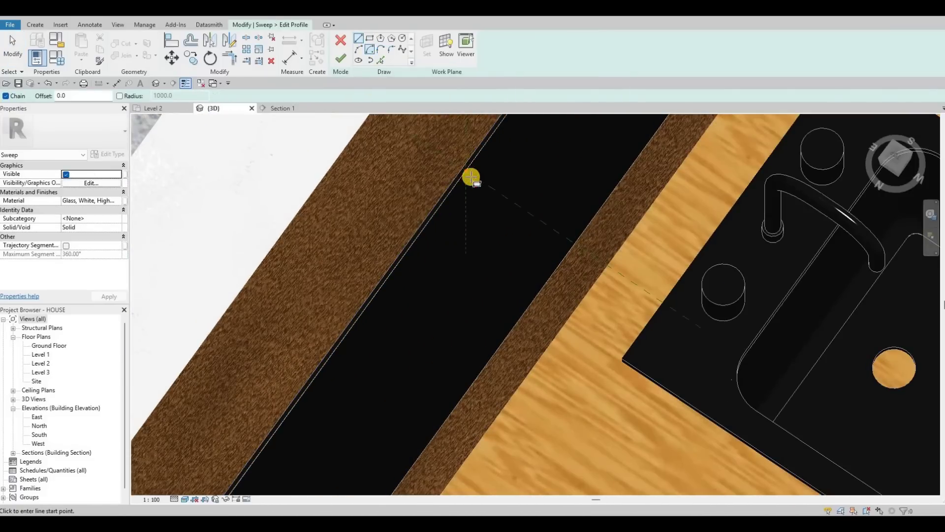
pyautogui.scroll(5, 487, 202)
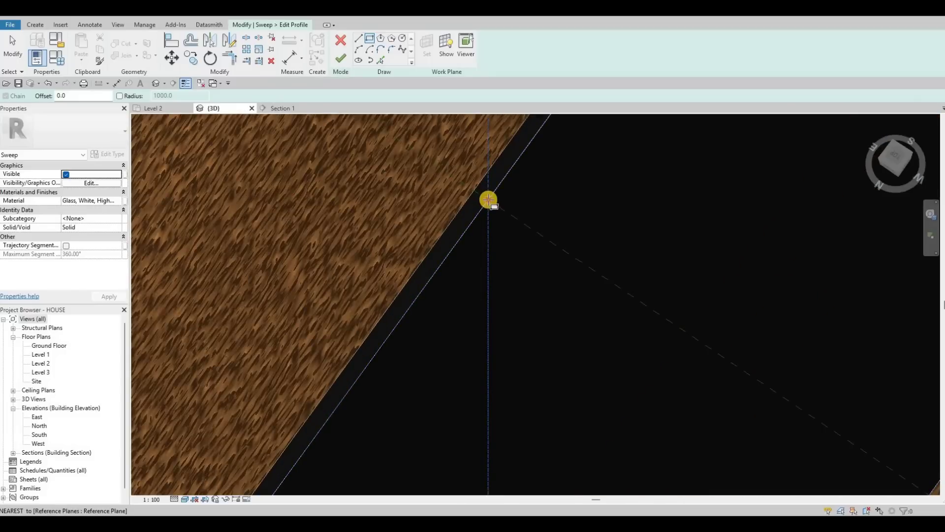
pyautogui.click(474, 184)
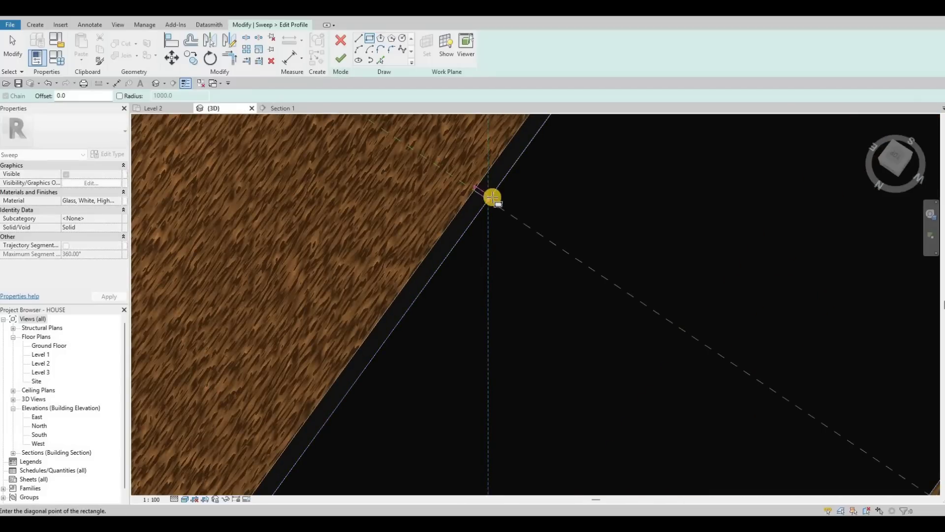
pyautogui.click(488, 200)
pyautogui.scroll(3, 482, 185)
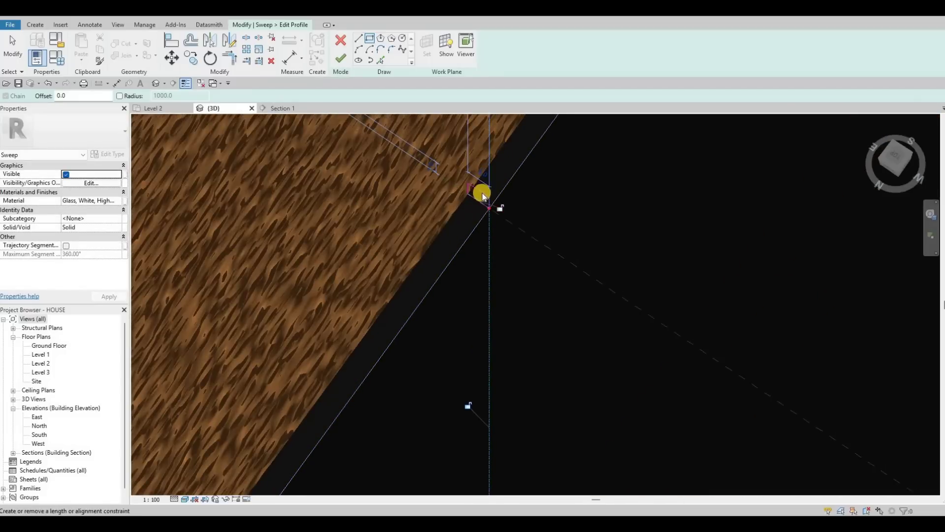
pyautogui.press('Escape')
pyautogui.press('Escape')
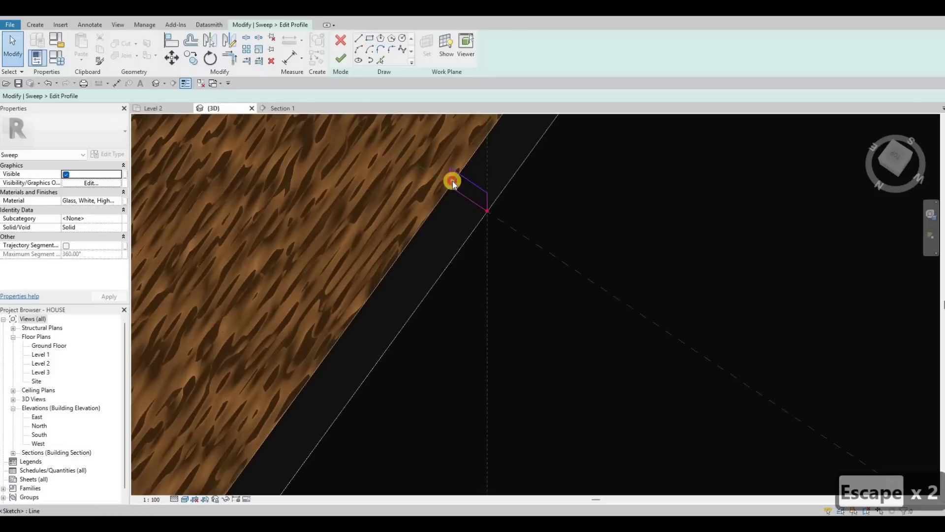
# - Set the short side of the sweep profile to 5 mm and finish the profile sketch
pyautogui.click(482, 189)
pyautogui.press('Escape')
pyautogui.click(498, 215)
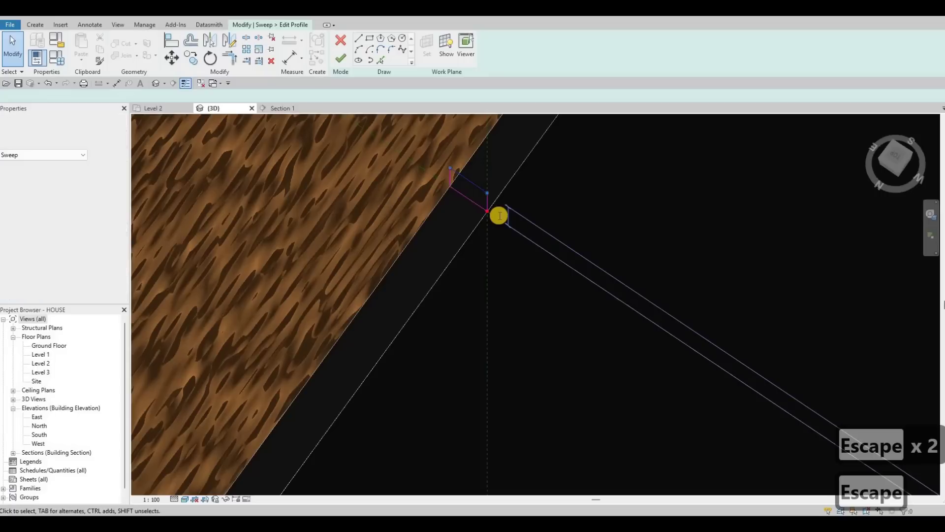
pyautogui.click(501, 217)
pyautogui.write('5')
pyautogui.press('Return')
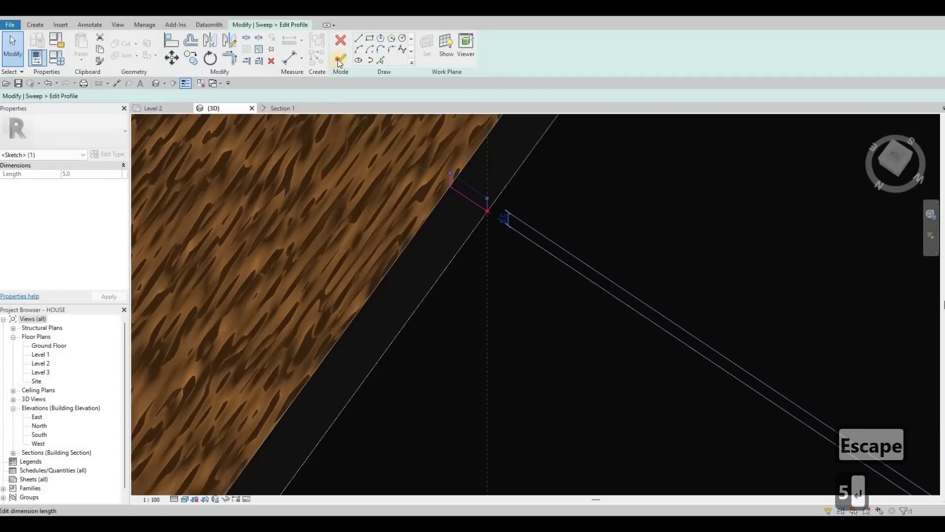
pyautogui.click(340, 58)
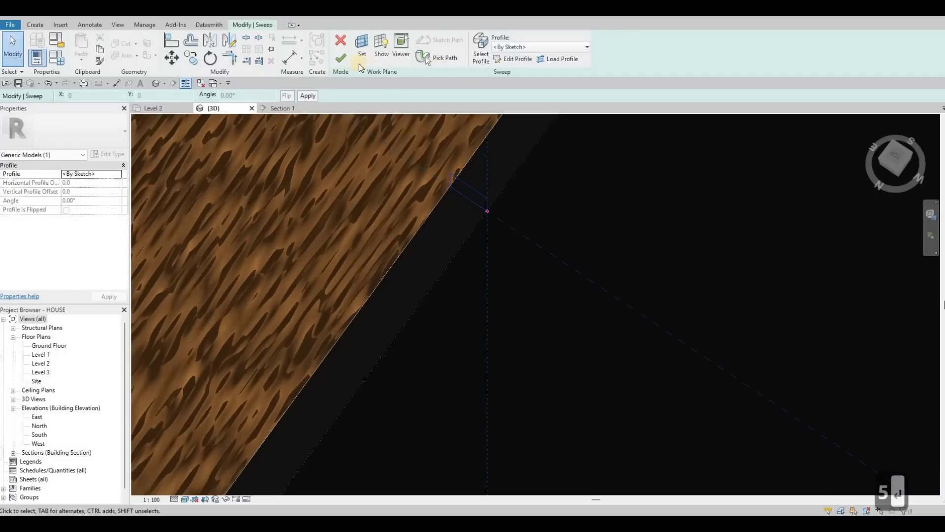
# - Finish the frame sweep around the mirror and complete the in-place model
pyautogui.click(343, 61)
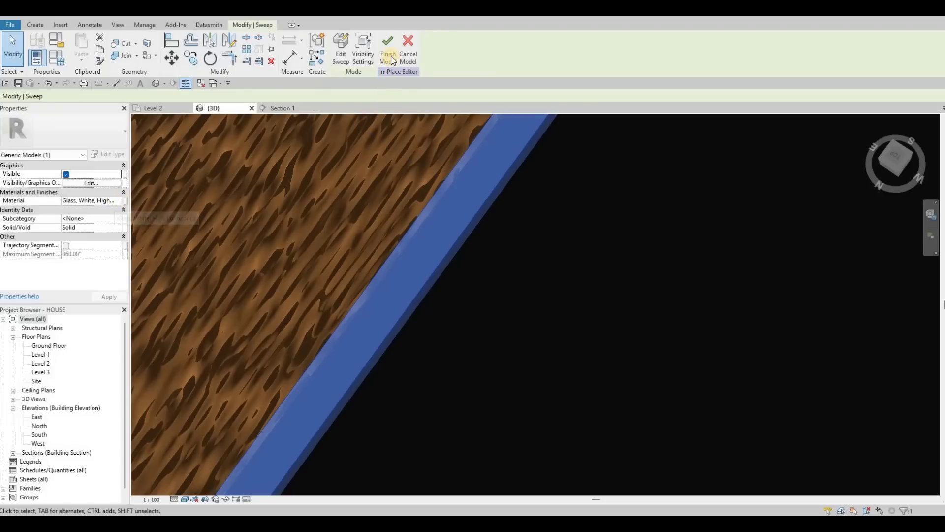
pyautogui.click(393, 64)
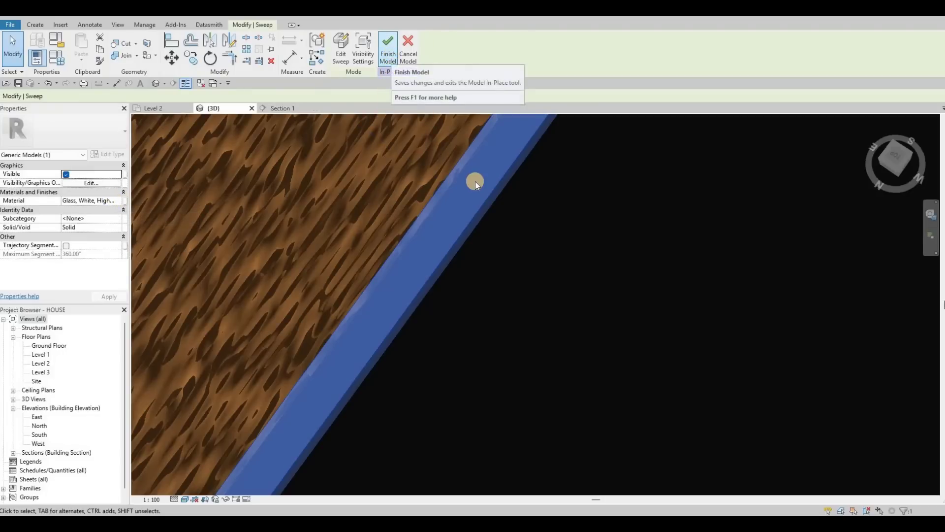
pyautogui.scroll(-8, 480, 199)
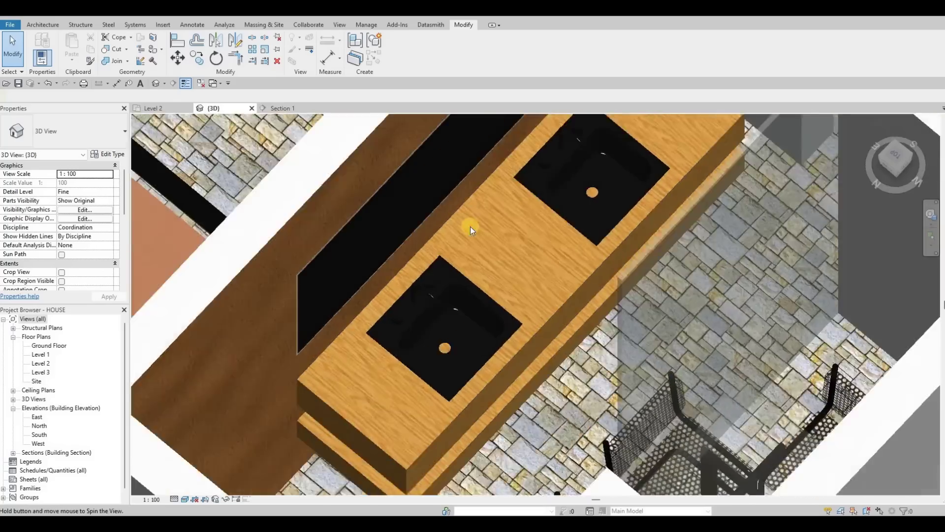
pyautogui.keyDown('shift'); pyautogui.moveTo(471, 226); pyautogui.dragTo(52, 348, button='middle'); pyautogui.keyUp('shift')
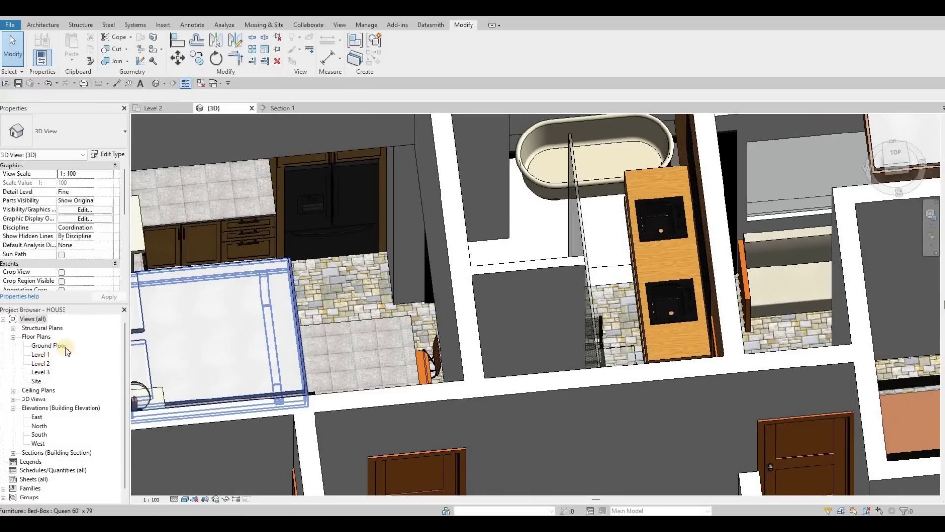
# - Start a floor in the Level 2 plan and duplicate its 200MM type as "200MM 2nd floor"
pyautogui.scroll(-10, 428, 194)
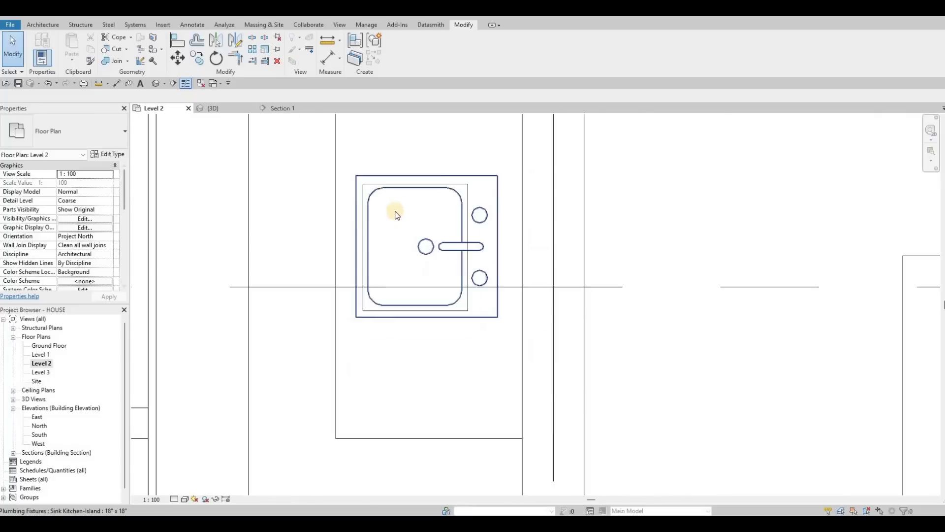
pyautogui.scroll(-5, 414, 216)
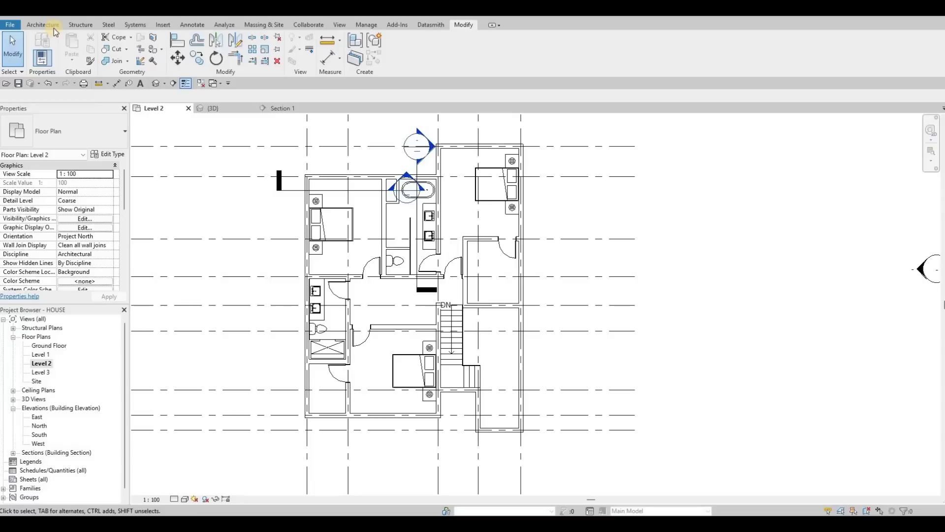
pyautogui.click(187, 84)
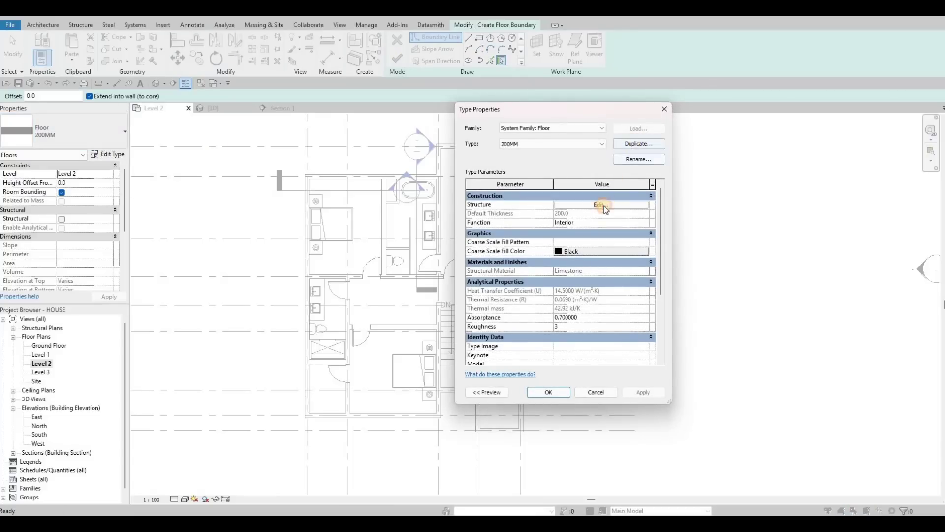
pyautogui.click(601, 206)
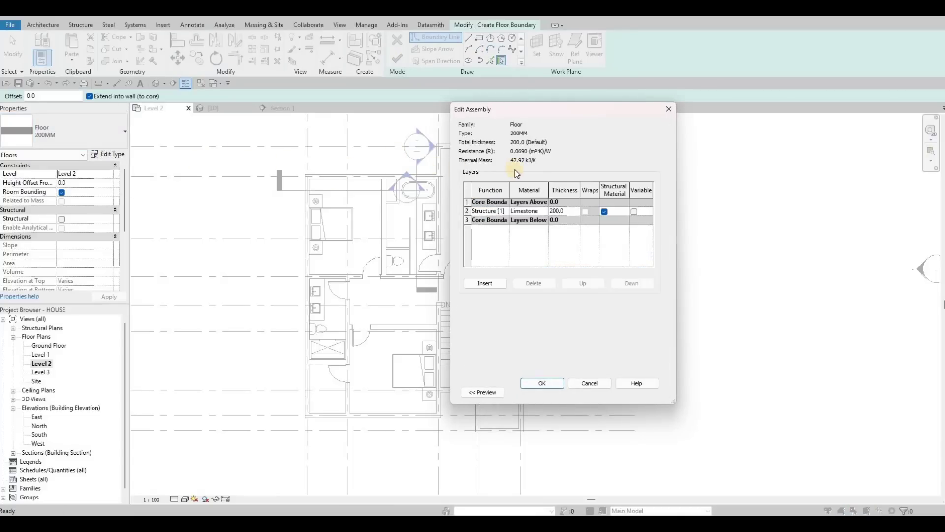
pyautogui.press('Escape')
pyautogui.click(624, 145)
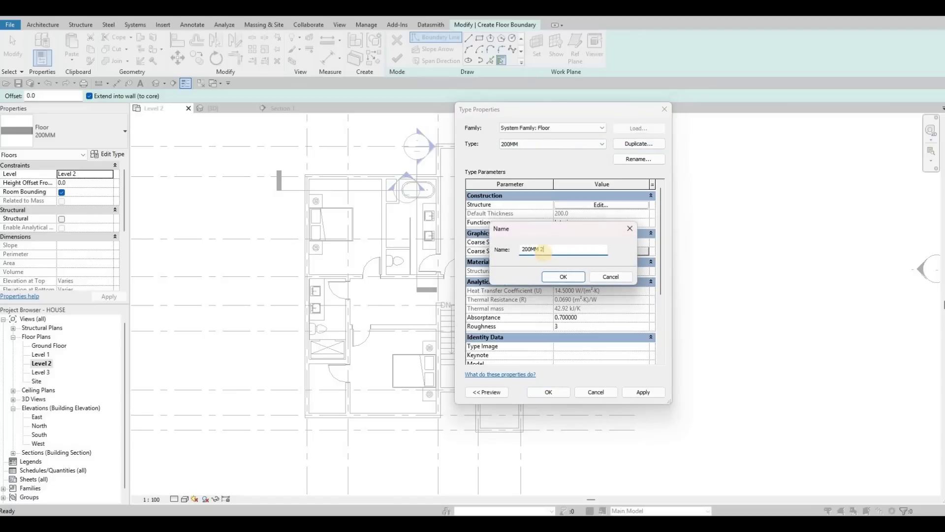
pyautogui.write('2nd floor')
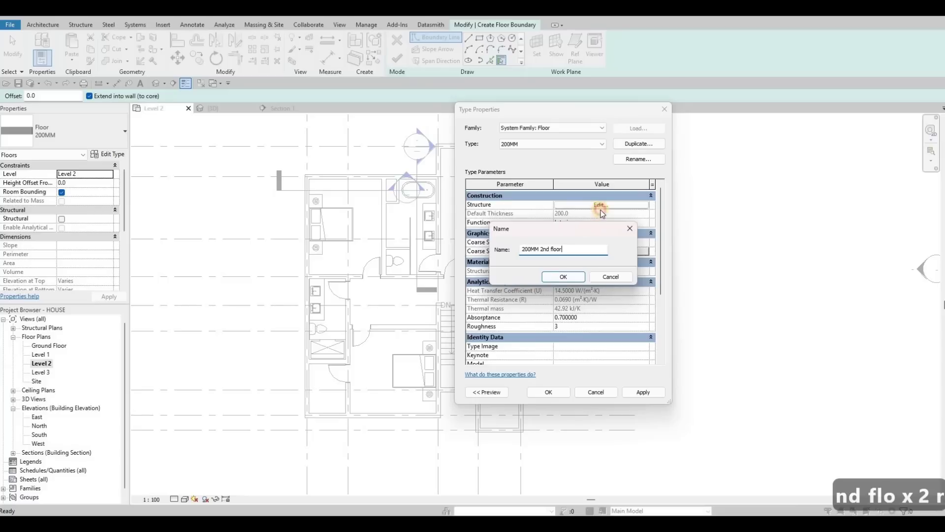
pyautogui.press('Return')
# - Change the new floor type's structure layer material to Gypsum Wall Board and accept the type settings
pyautogui.click(600, 209)
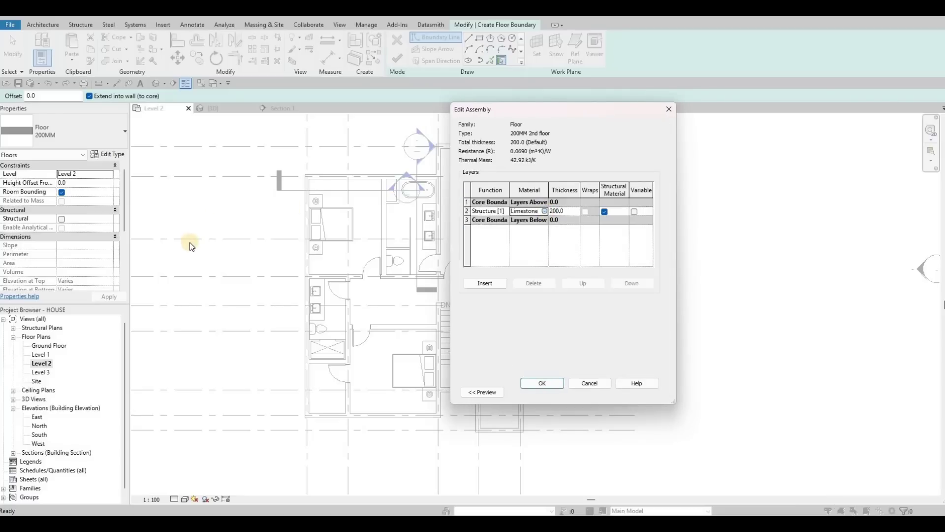
pyautogui.scroll(2, 199, 187)
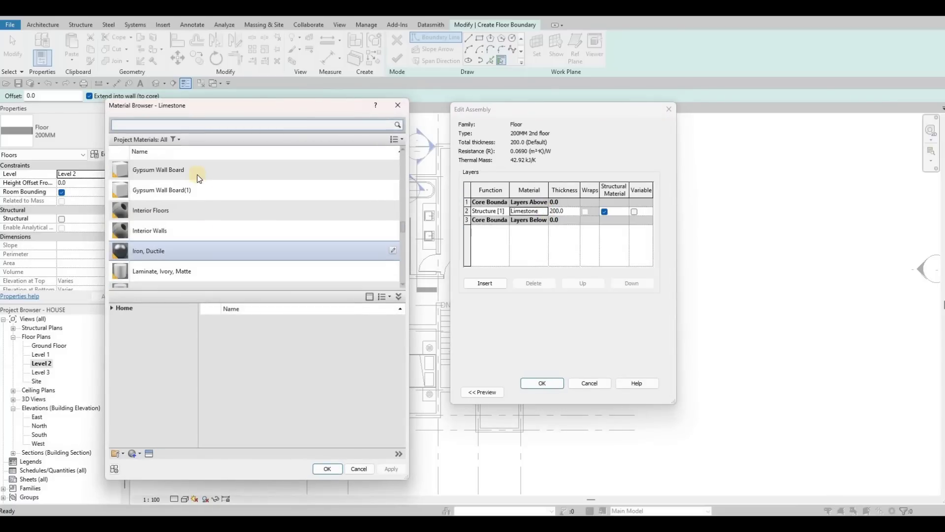
pyautogui.click(197, 173)
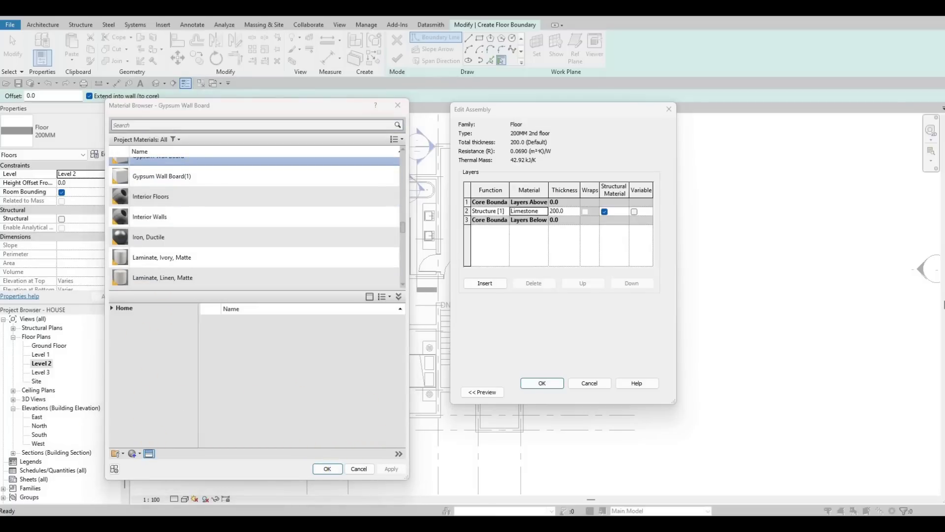
pyautogui.click(134, 453)
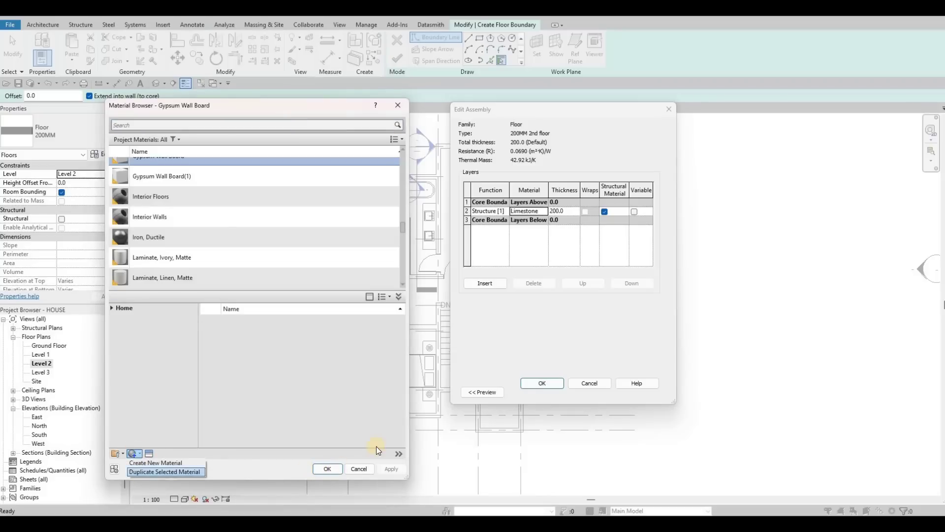
pyautogui.click(166, 472)
pyautogui.click(327, 468)
pyautogui.click(542, 387)
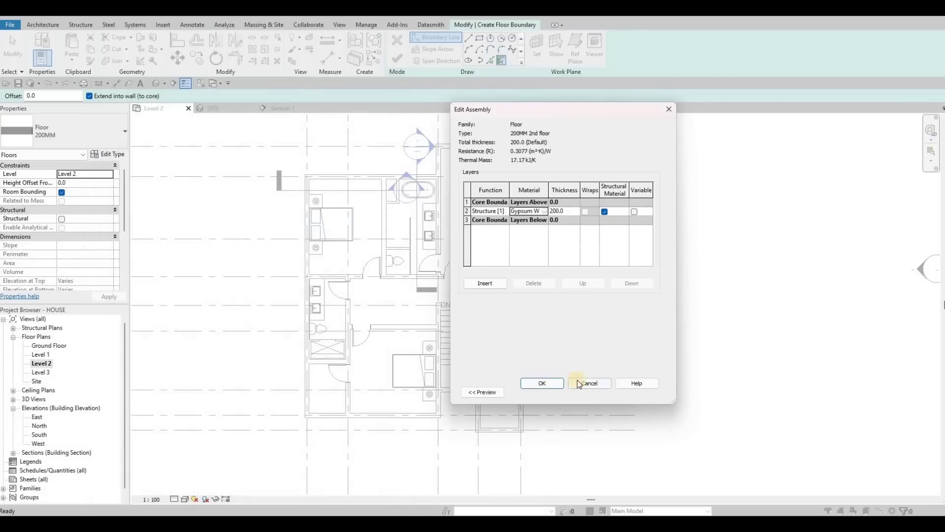
pyautogui.click(543, 383)
pyautogui.click(546, 392)
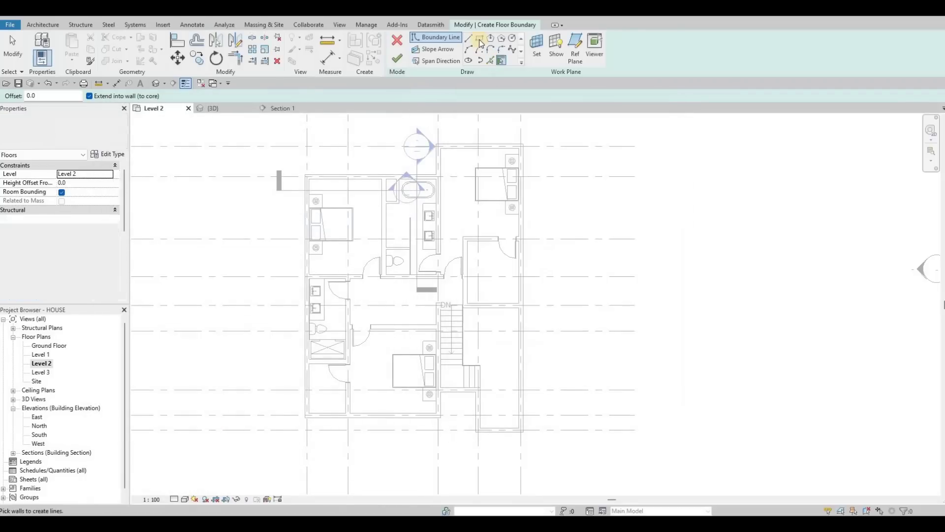
# - Pick floor boundary lines along the inner faces of the upper walls, the outer left wall and the lower bedroom's bottom wall
pyautogui.click(490, 61)
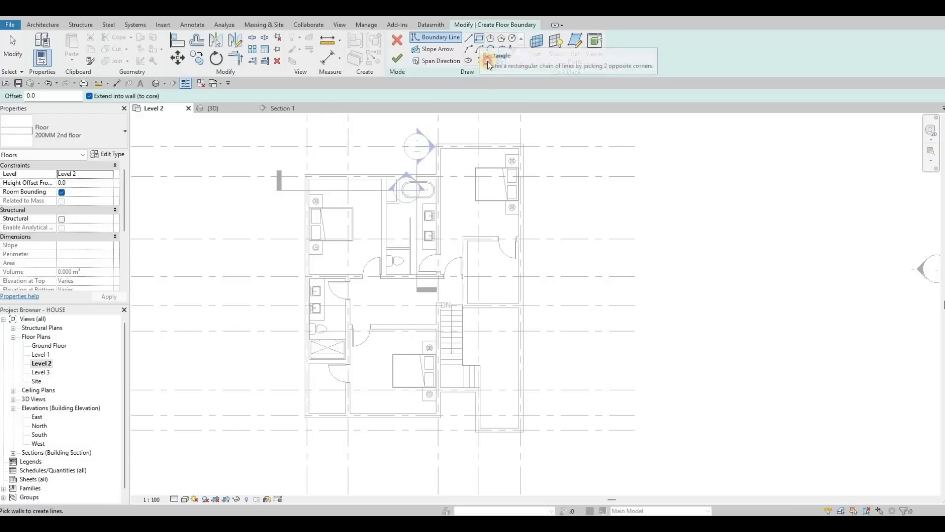
pyautogui.click(441, 162)
pyautogui.click(358, 181)
pyautogui.click(357, 181)
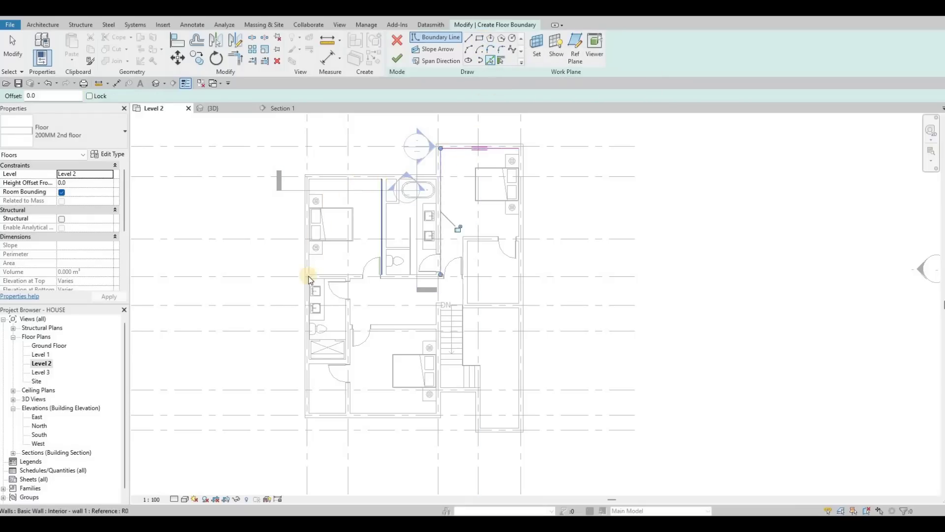
pyautogui.click(311, 272)
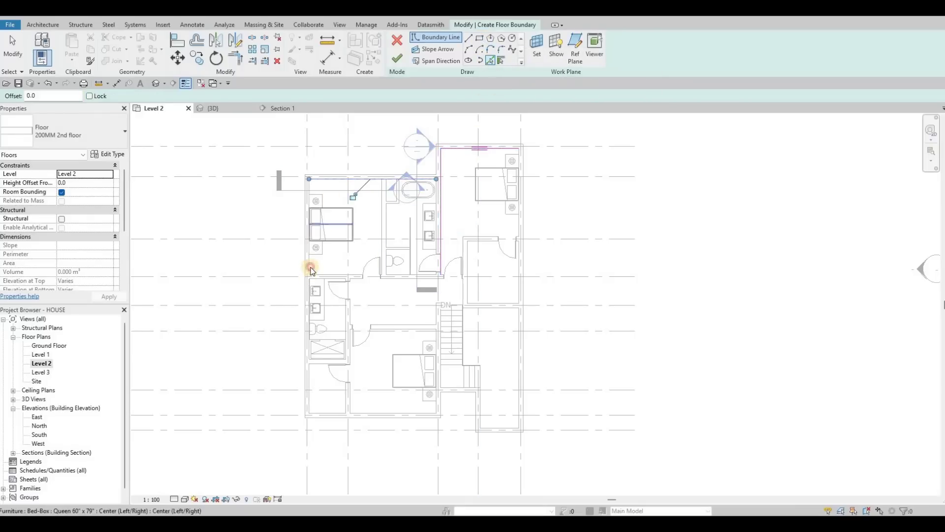
pyautogui.click(374, 412)
# - Add boundary lines along the lower bedroom's wall beside the stairs and the top edge of the stair flight
pyautogui.click(430, 329)
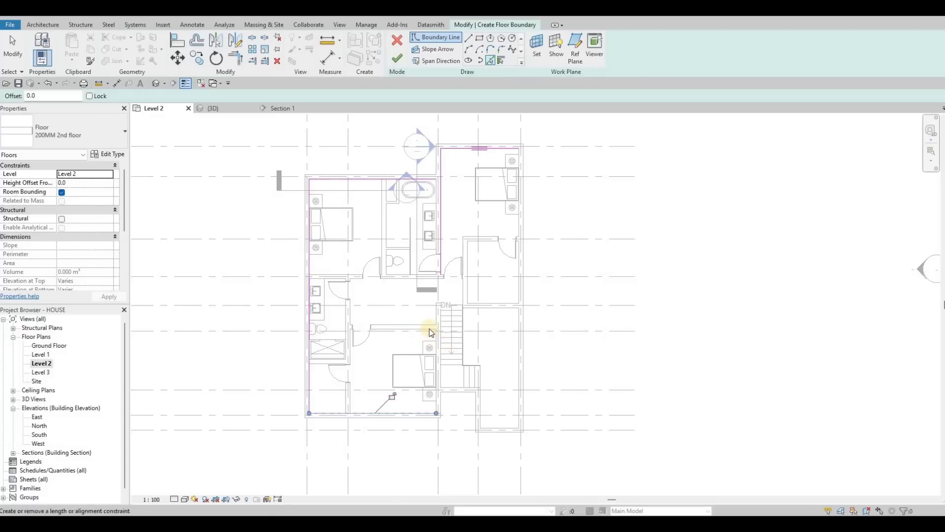
pyautogui.scroll(3, 430, 326)
pyautogui.click(478, 300)
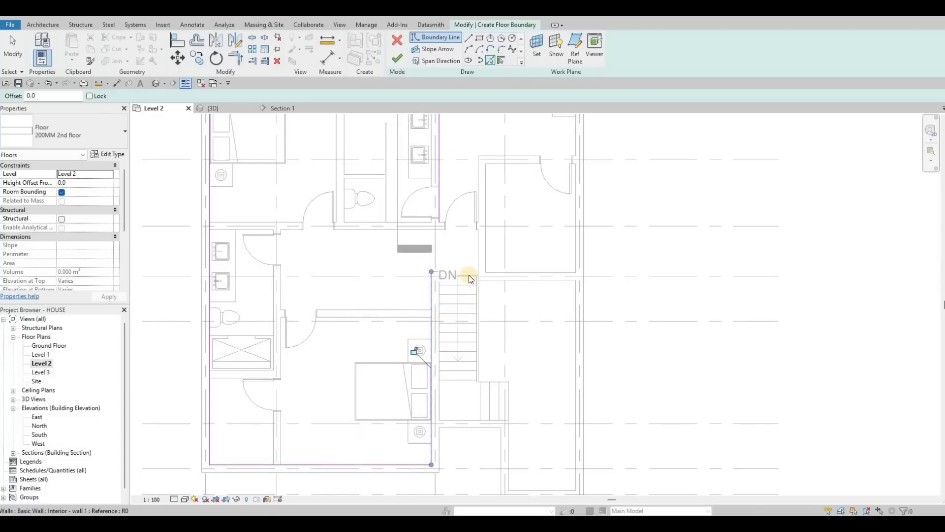
pyautogui.click(493, 282)
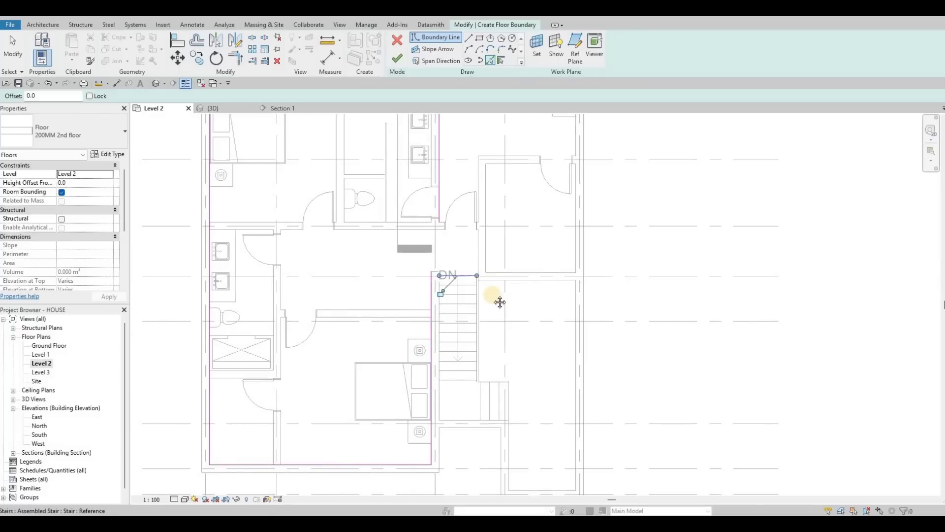
# - Pick boundary lines along the stair landing's lower edge and the left and bottom walls of the lower-right room
pyautogui.moveTo(465, 336); pyautogui.dragTo(462, 296, button='middle')
pyautogui.scroll(-2, 463, 296)
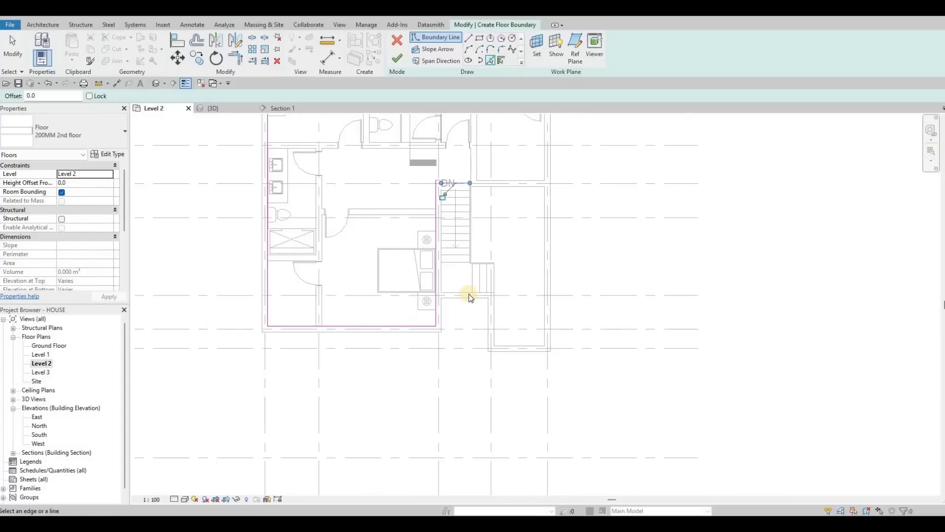
pyautogui.click(469, 293)
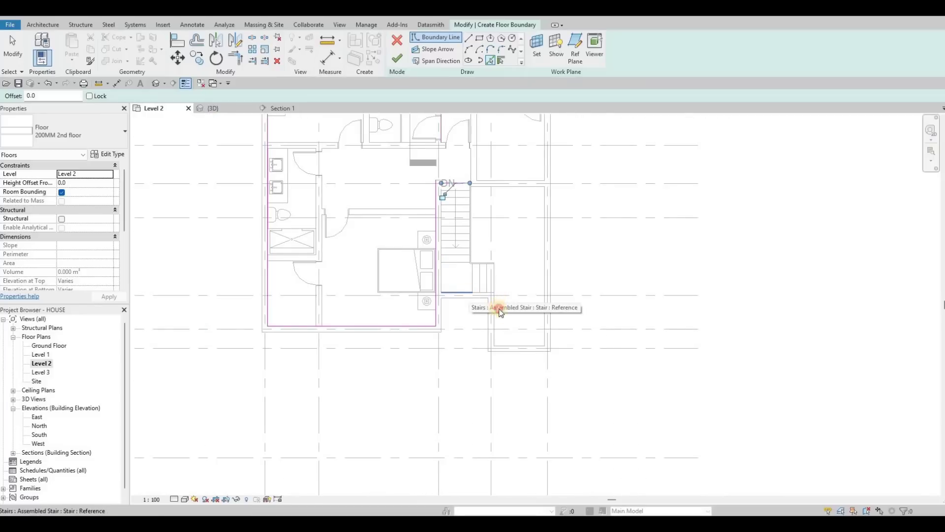
pyautogui.click(542, 342)
pyautogui.click(536, 342)
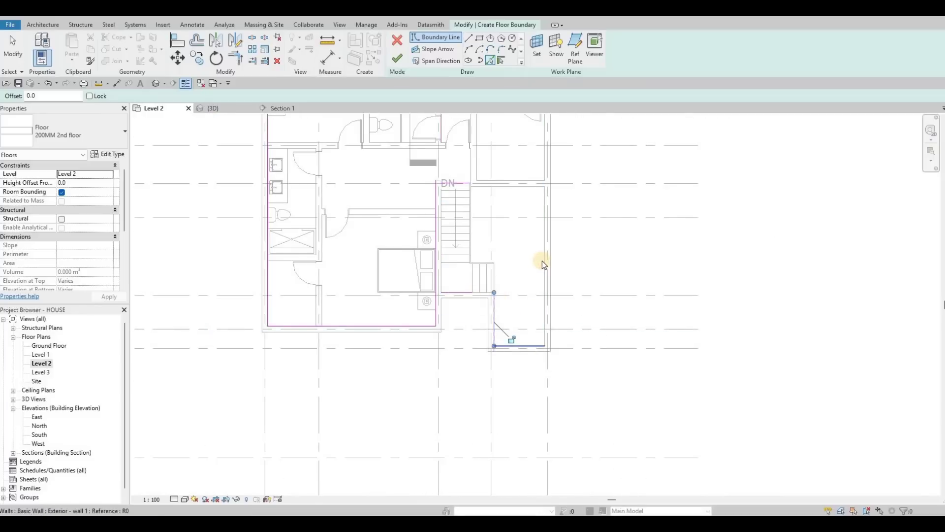
# - Add boundary lines along the house's right exterior wall and the wall closing the top of the lower-right room
pyautogui.click(541, 264)
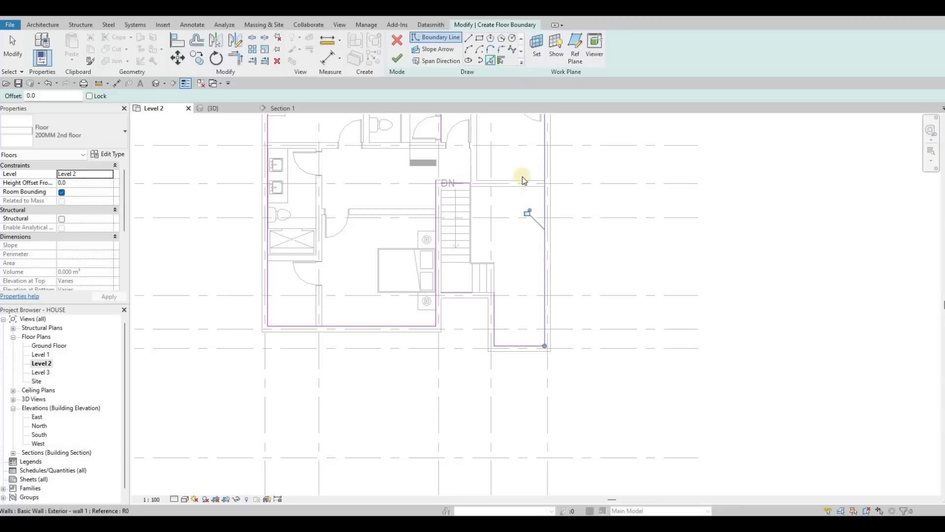
pyautogui.click(500, 190)
pyautogui.scroll(3, 495, 330)
pyautogui.press('Escape')
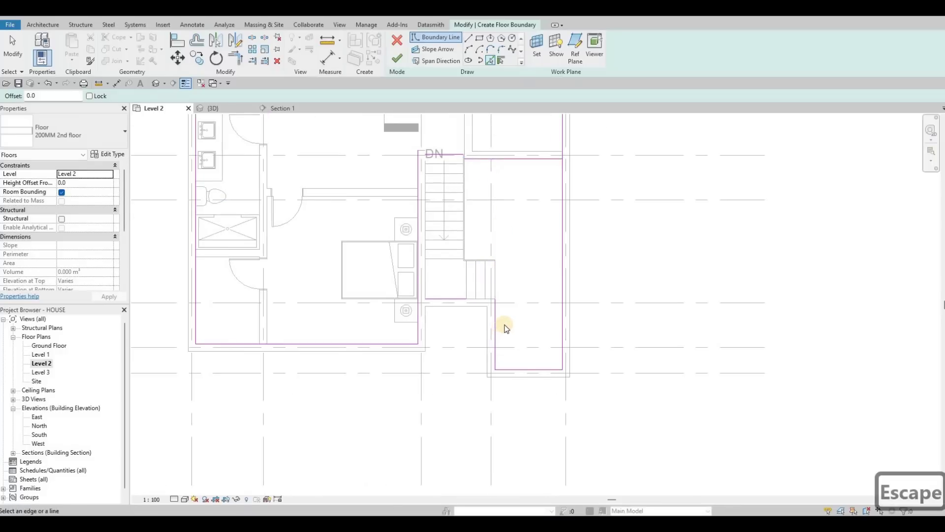
# - Delete the boundary lines along the stair landing and along the left and bottom walls of the lower-right room
pyautogui.click(503, 325)
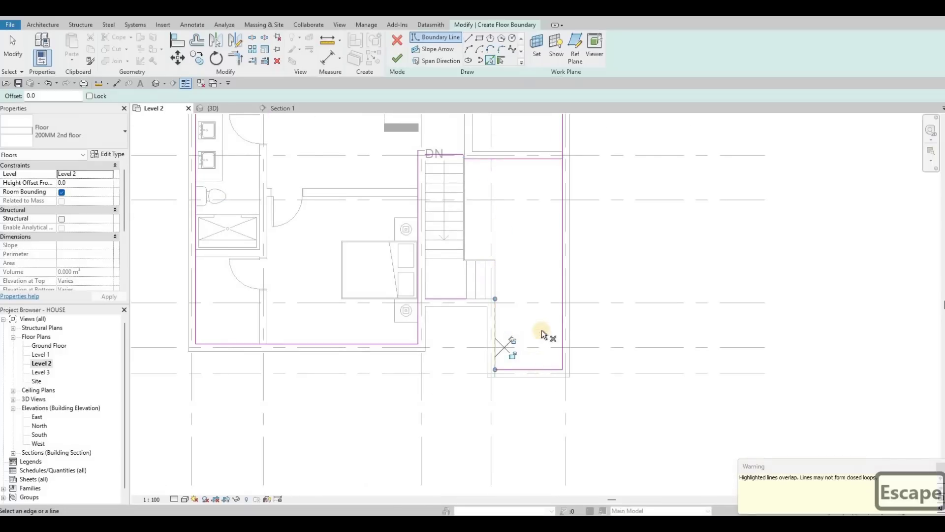
pyautogui.press('Delete')
pyautogui.press('Escape')
pyautogui.press('Escape')
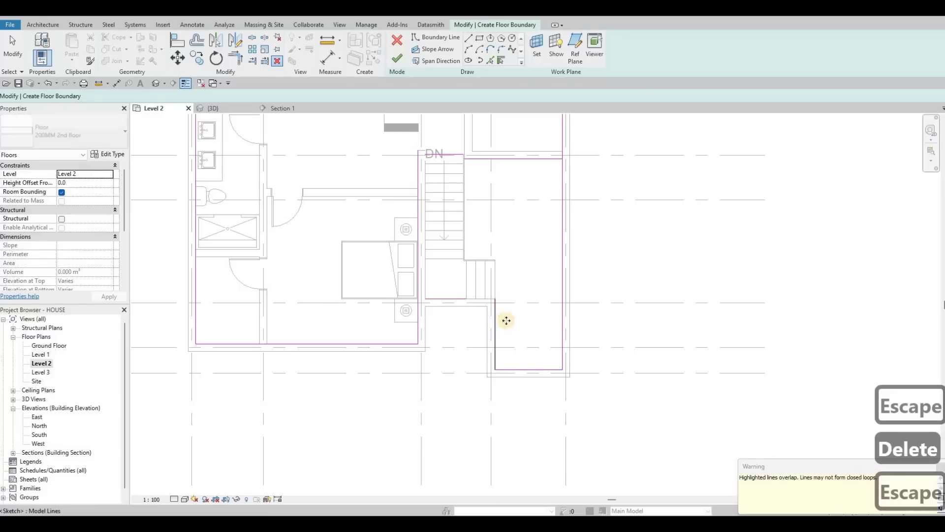
pyautogui.click(530, 368)
pyautogui.press('Delete')
pyautogui.click(503, 314)
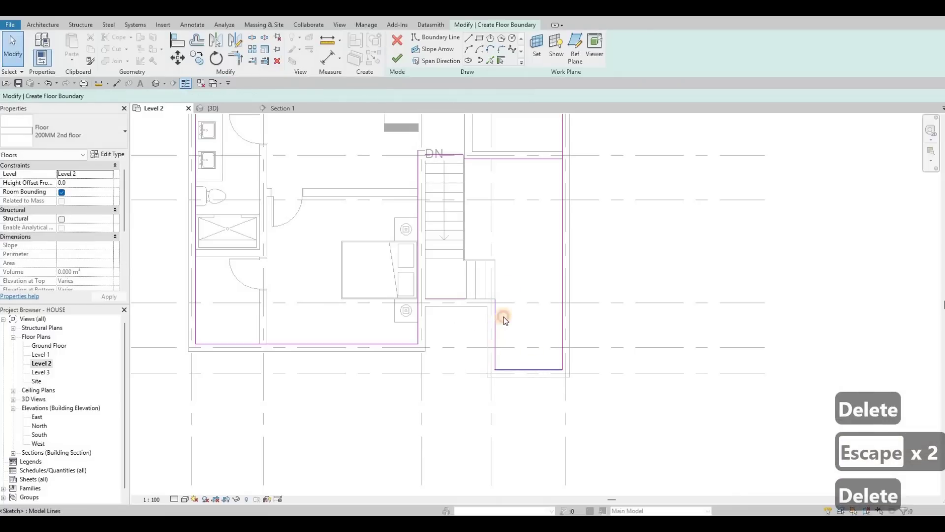
pyautogui.press('Delete')
pyautogui.click(459, 296)
pyautogui.press('Delete')
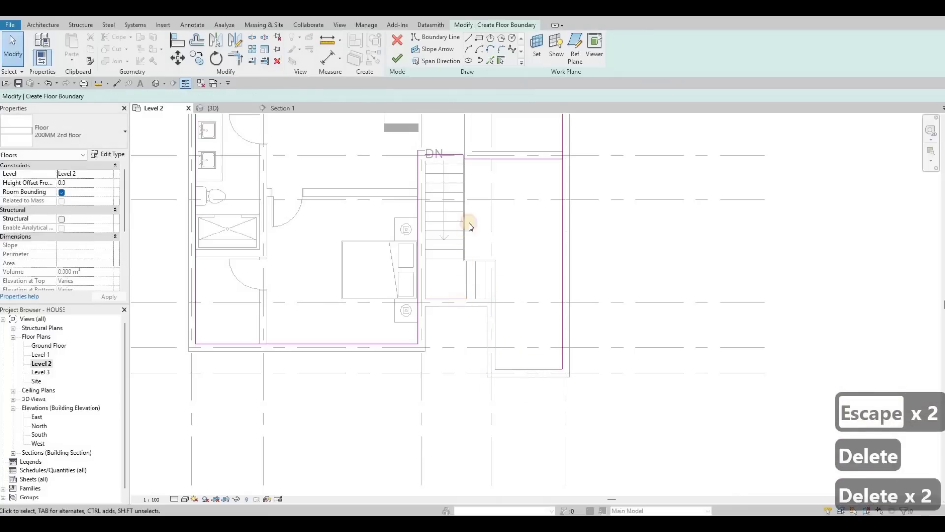
pyautogui.press('Delete')
pyautogui.scroll(5, 432, 199)
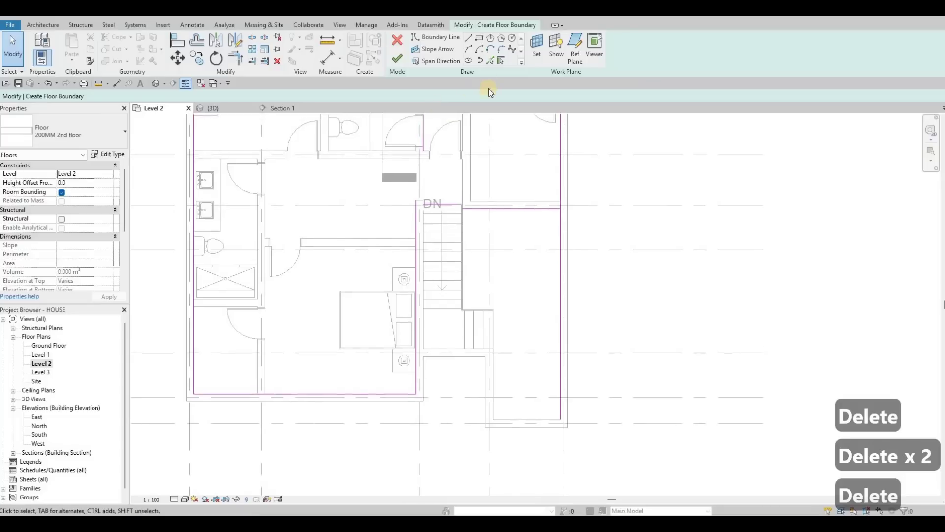
# - Pick boundary lines along the end of the wall beside the stairs and both long sides of the stair flight
pyautogui.press('p')
pyautogui.press('l')
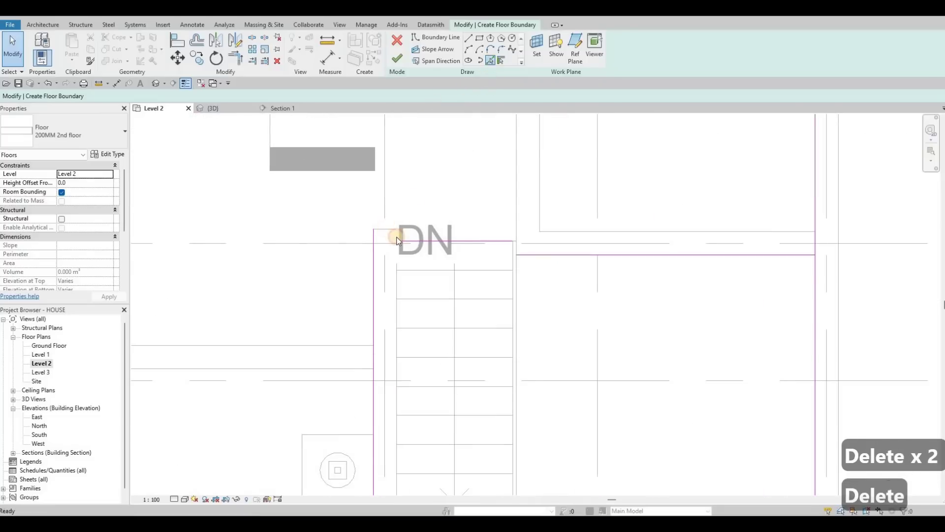
pyautogui.click(399, 229)
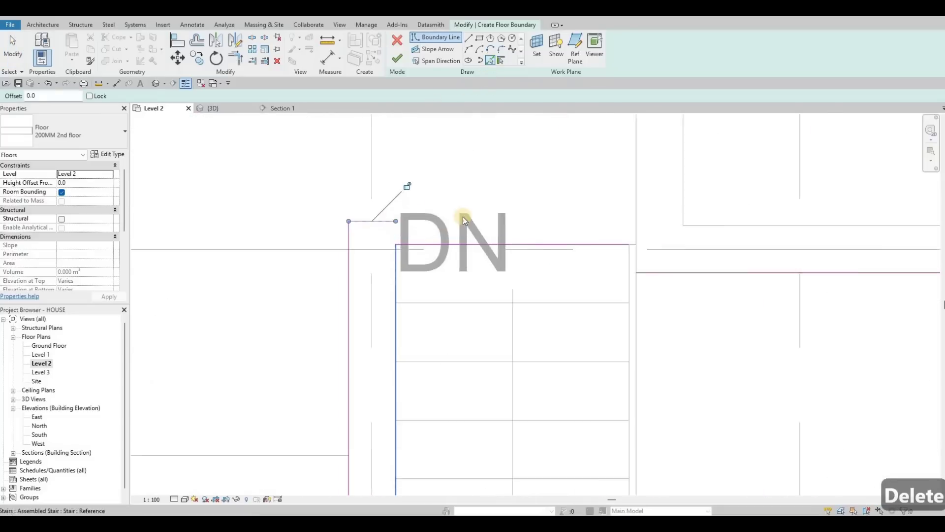
pyautogui.scroll(4, 399, 238)
pyautogui.scroll(-4, 403, 224)
pyautogui.moveTo(520, 247); pyautogui.dragTo(495, 296, button='middle')
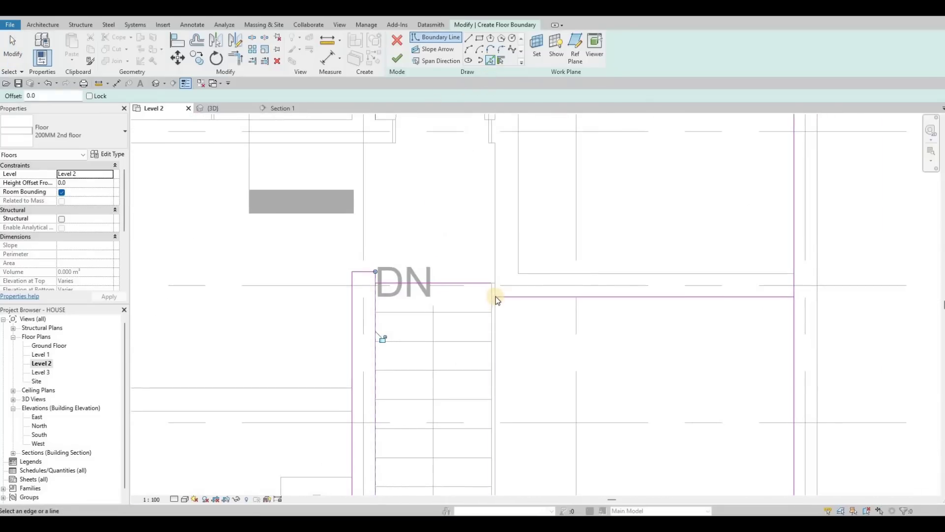
pyautogui.scroll(2, 495, 292)
pyautogui.click(484, 293)
pyautogui.press('Escape')
pyautogui.press('Escape')
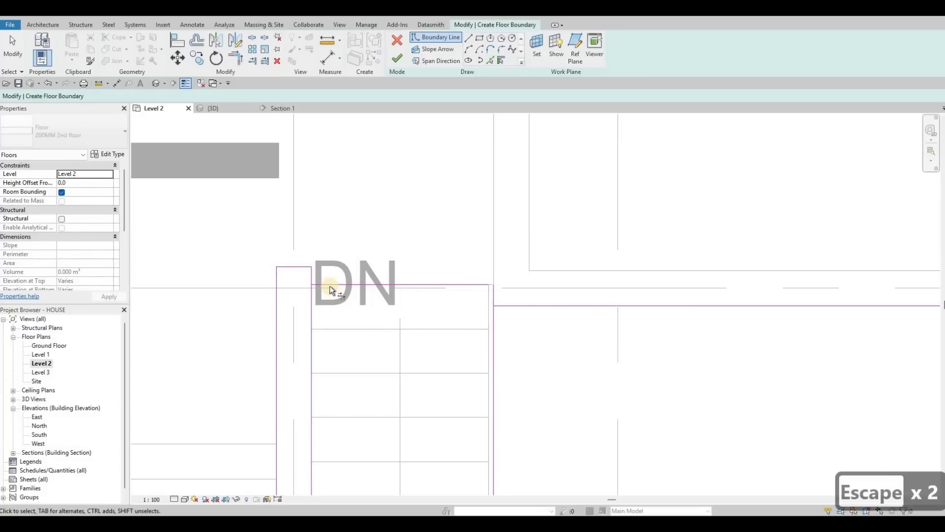
# - Trim the boundary lines at the top of the stair flight into closed corners with the adjoining wall lines
pyautogui.press('t')
pyautogui.press('r')
pyautogui.click(314, 274)
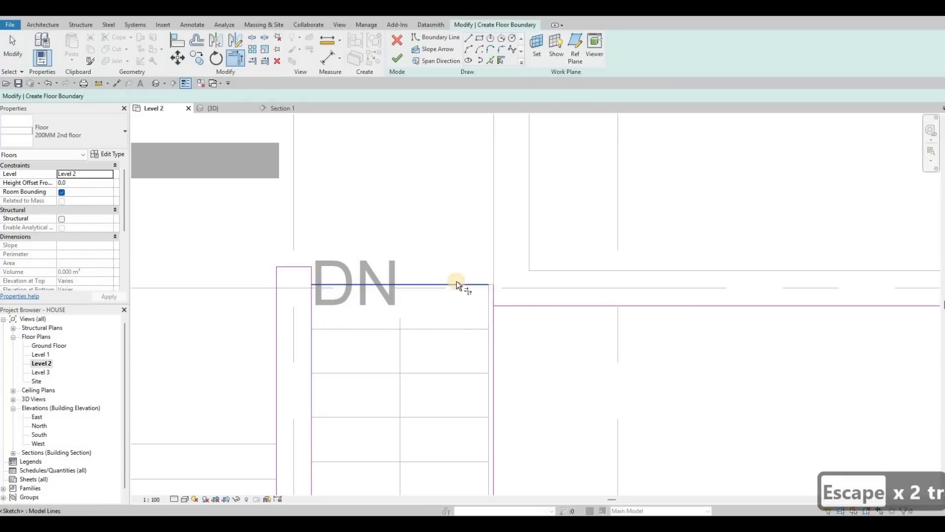
pyautogui.click(487, 287)
pyautogui.click(482, 286)
pyautogui.click(503, 304)
pyautogui.click(490, 291)
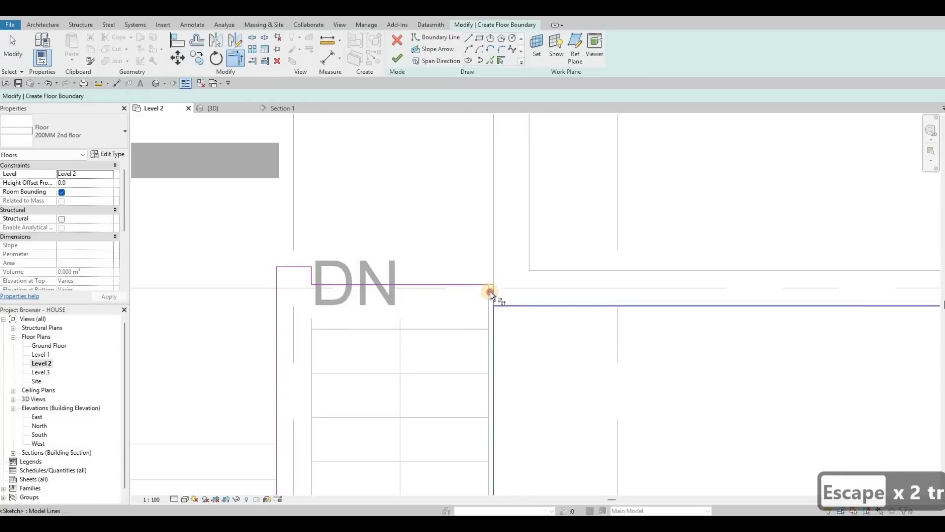
pyautogui.click(490, 292)
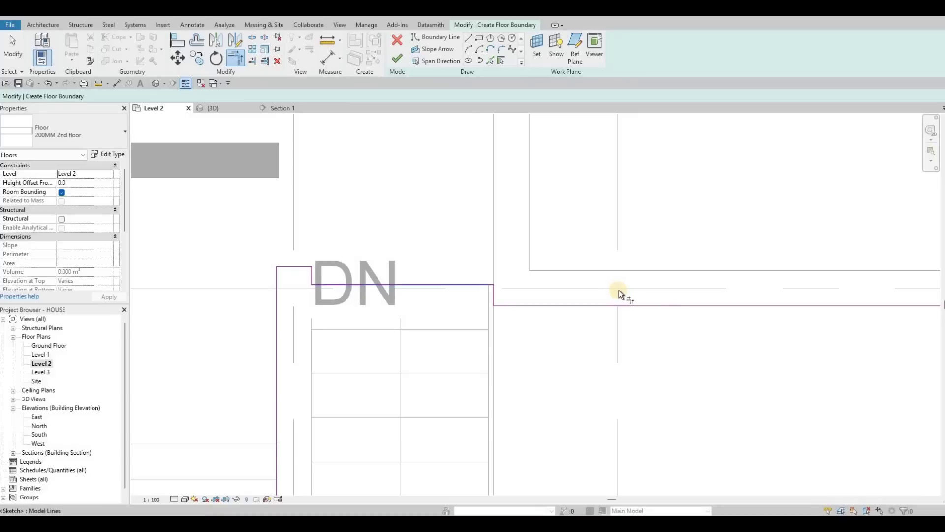
# - Trim the upper bathroom's top boundary line to the adjoining bedroom's left line, and finish the floor sketch
pyautogui.scroll(-3, 619, 289)
pyautogui.moveTo(591, 271); pyautogui.dragTo(598, 278, button='middle')
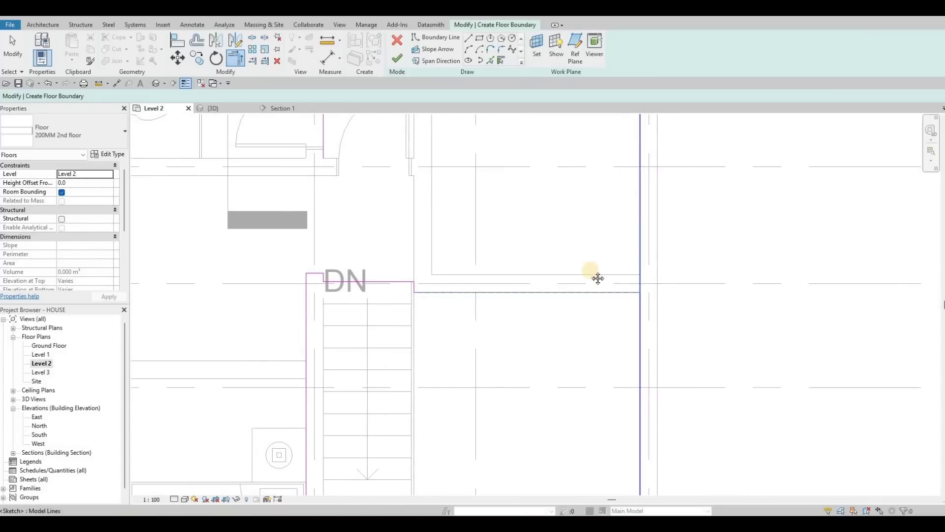
pyautogui.scroll(-5, 587, 307)
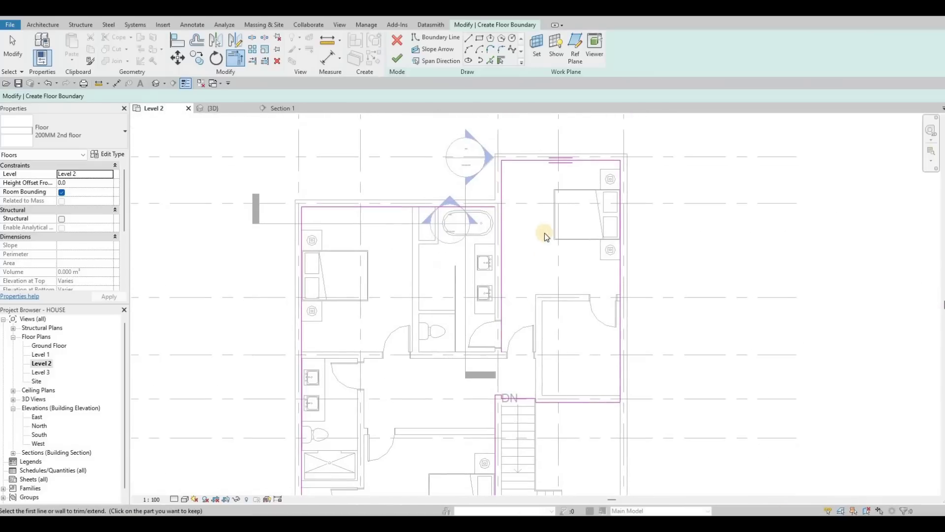
pyautogui.press('Escape')
pyautogui.press('Escape')
pyautogui.press('Escape')
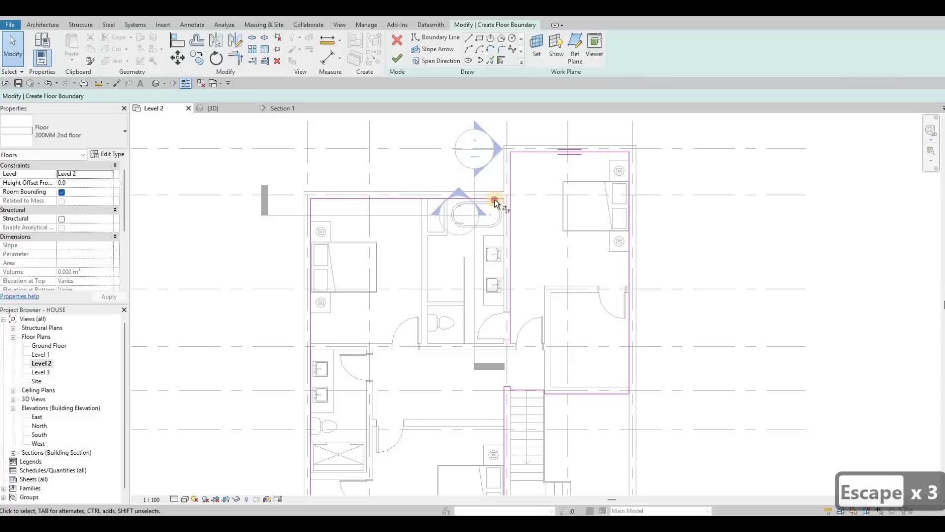
pyautogui.press('t')
pyautogui.press('r')
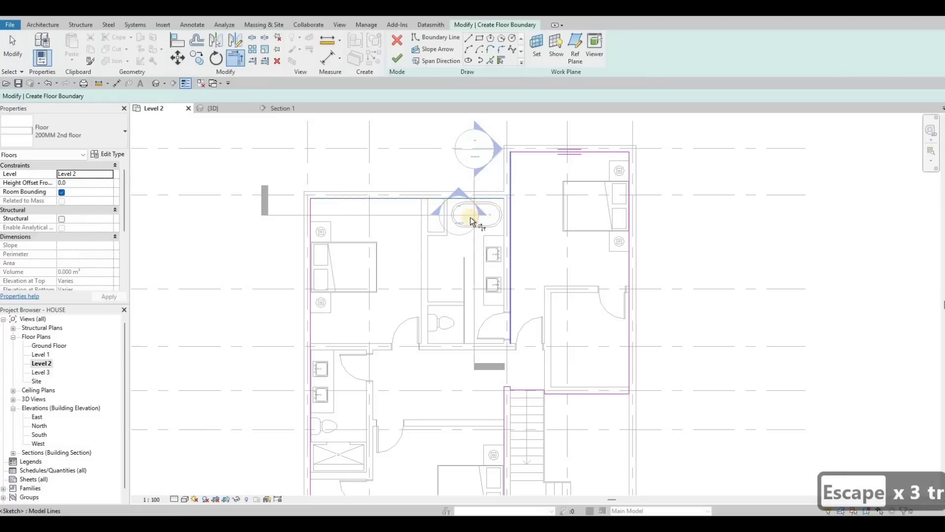
pyautogui.scroll(-3, 433, 295)
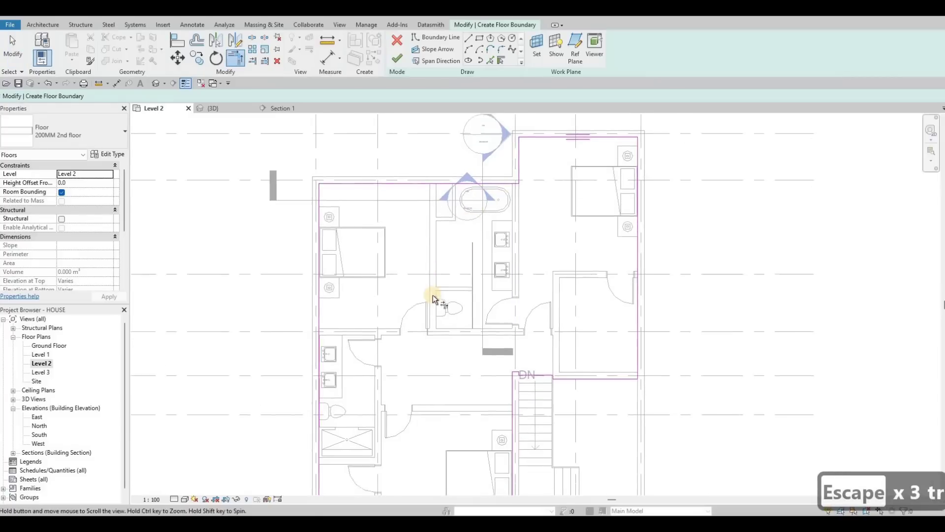
pyautogui.click(397, 65)
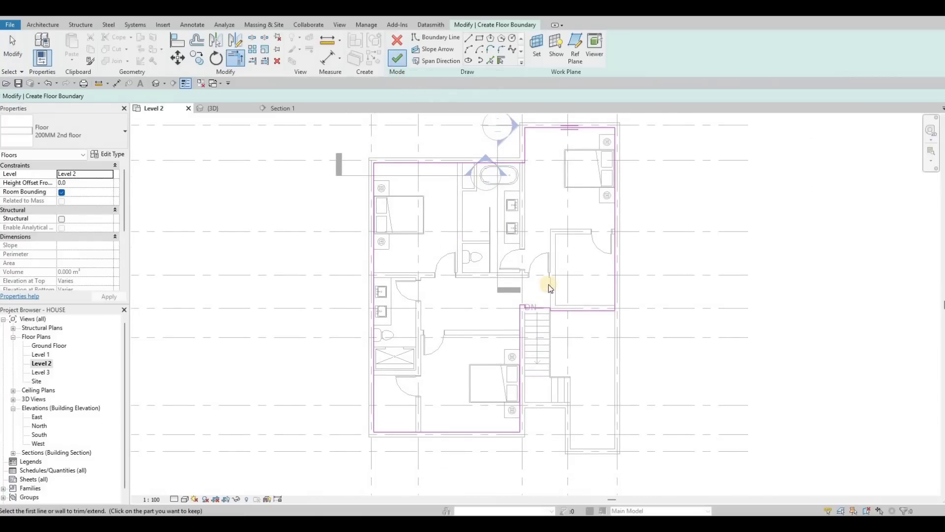
pyautogui.click(547, 272)
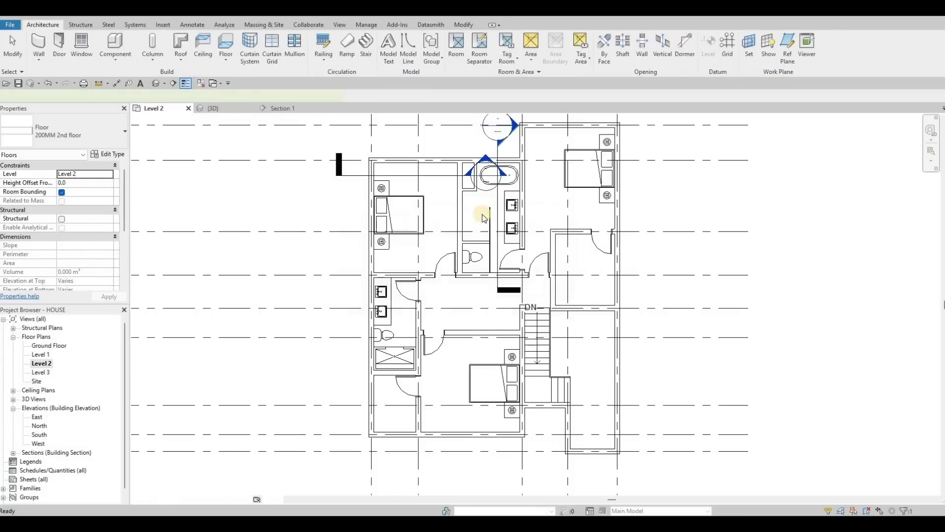
# - Inspect the Level 2 floor and stairwell opening in the 3D view from several angles, and return to the Level 2 plan
pyautogui.hotkey('ctrl', 'Tab')
pyautogui.keyDown('shift'); pyautogui.moveTo(548, 259); pyautogui.dragTo(513, 264, button='middle'); pyautogui.keyUp('shift')
pyautogui.press('Escape')
pyautogui.scroll(-2, 515, 263)
pyautogui.scroll(-4, 490, 310)
pyautogui.keyDown('shift'); pyautogui.moveTo(545, 321); pyautogui.dragTo(579, 364, button='middle'); pyautogui.keyUp('shift')
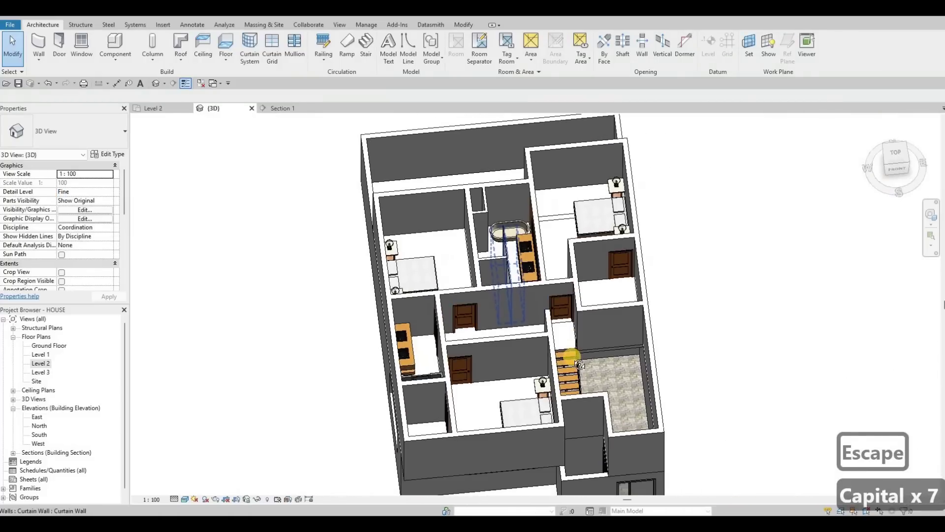
pyautogui.keyDown('shift'); pyautogui.moveTo(505, 288); pyautogui.dragTo(631, 306, button='middle'); pyautogui.keyUp('shift')
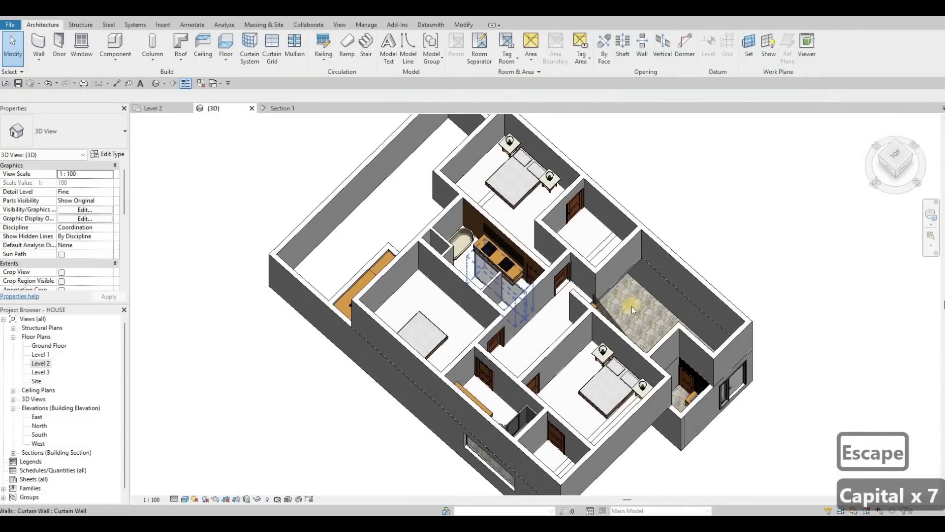
pyautogui.scroll(5, 514, 233)
pyautogui.scroll(-5, 513, 234)
pyautogui.click(181, 109)
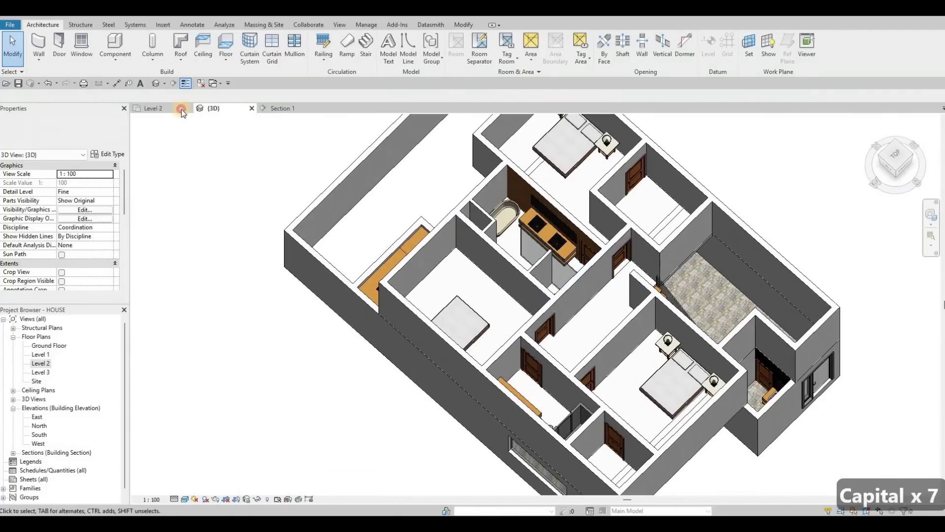
# - Select the Level 2 floor and start Split Face on its top face
pyautogui.scroll(-2, 433, 197)
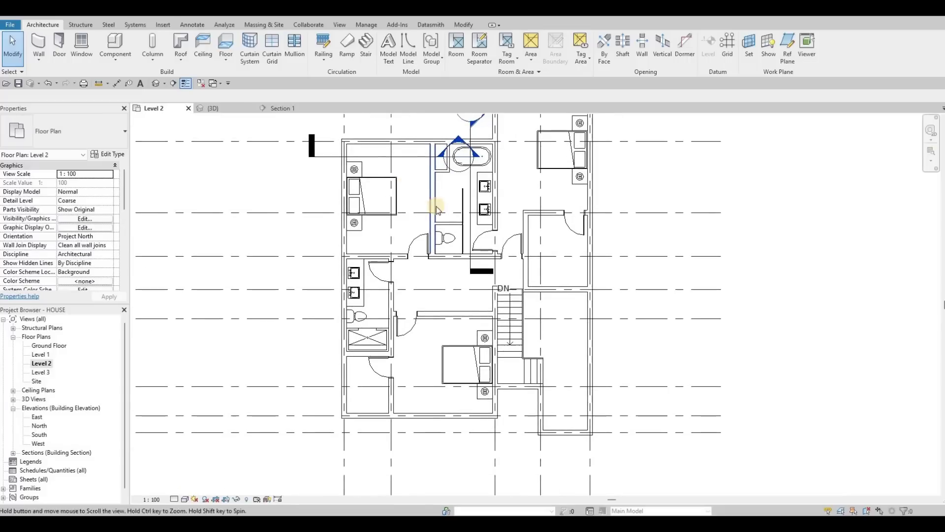
pyautogui.scroll(2, 465, 222)
pyautogui.moveTo(469, 220); pyautogui.dragTo(487, 251, button='middle')
pyautogui.press('Escape')
pyautogui.moveTo(477, 283); pyautogui.dragTo(497, 272, button='middle')
pyautogui.scroll(-1, 497, 271)
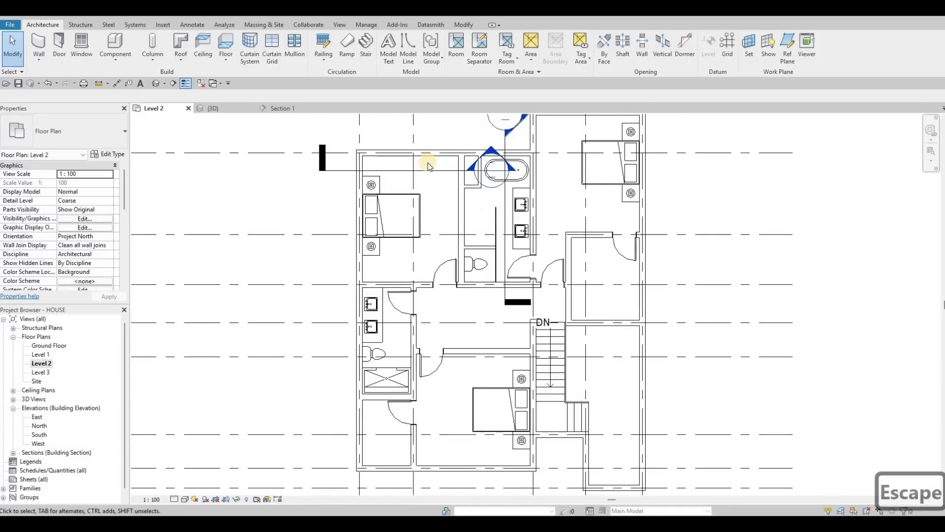
pyautogui.press('Tab')
pyautogui.press('Tab')
pyautogui.press('Tab')
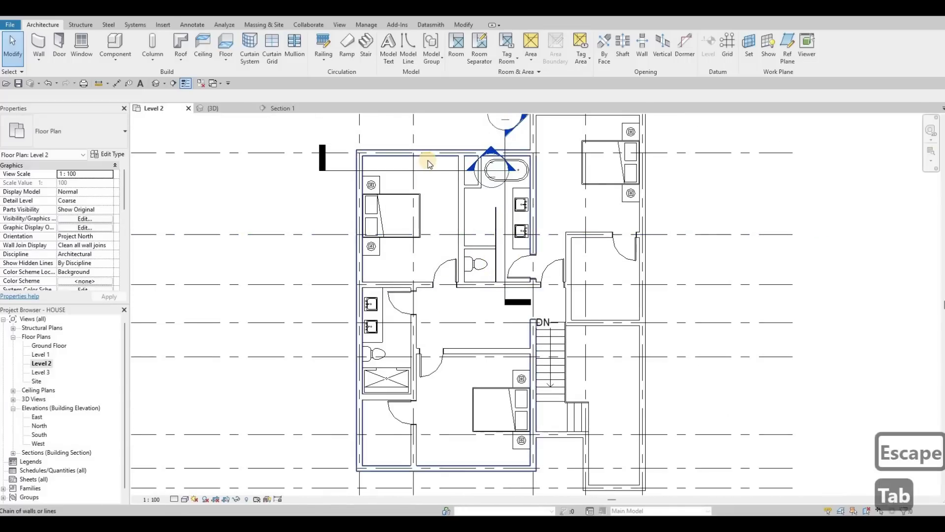
pyautogui.click(362, 151)
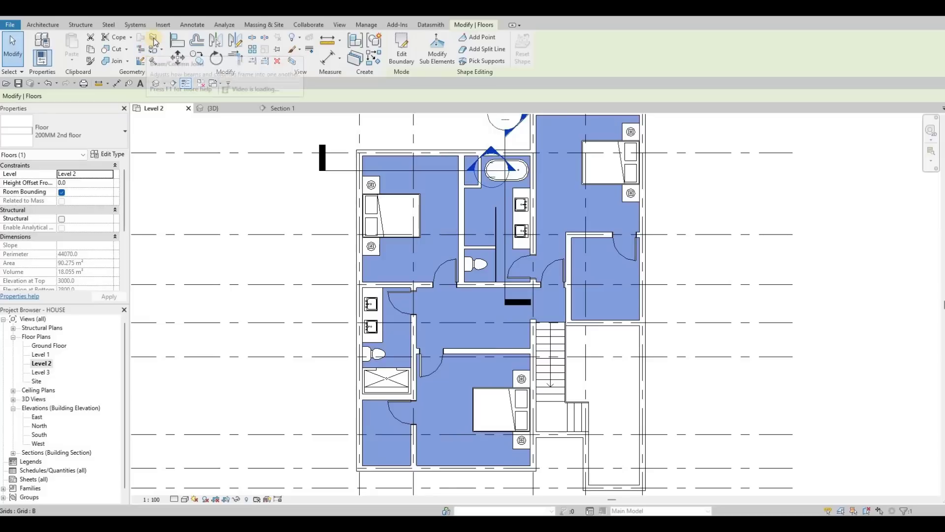
pyautogui.click(477, 191)
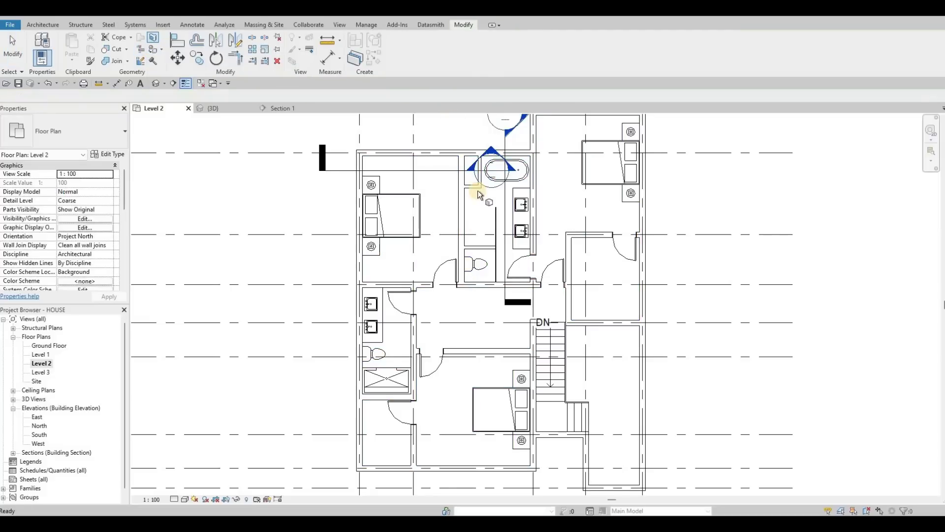
pyautogui.click(435, 158)
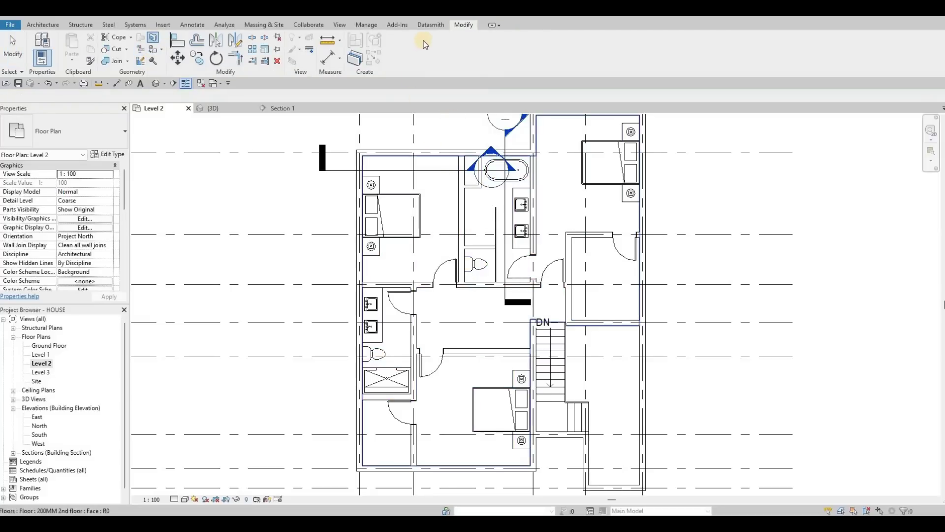
# - Draw split lines along the left, bottom and right walls of the upper bathroom, and finish the face split
pyautogui.scroll(3, 485, 206)
pyautogui.click(451, 119)
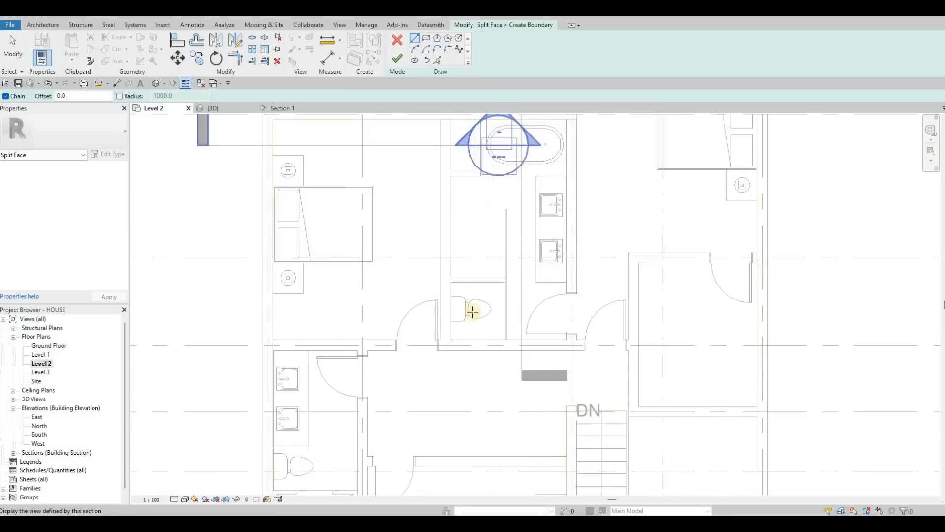
pyautogui.click(456, 342)
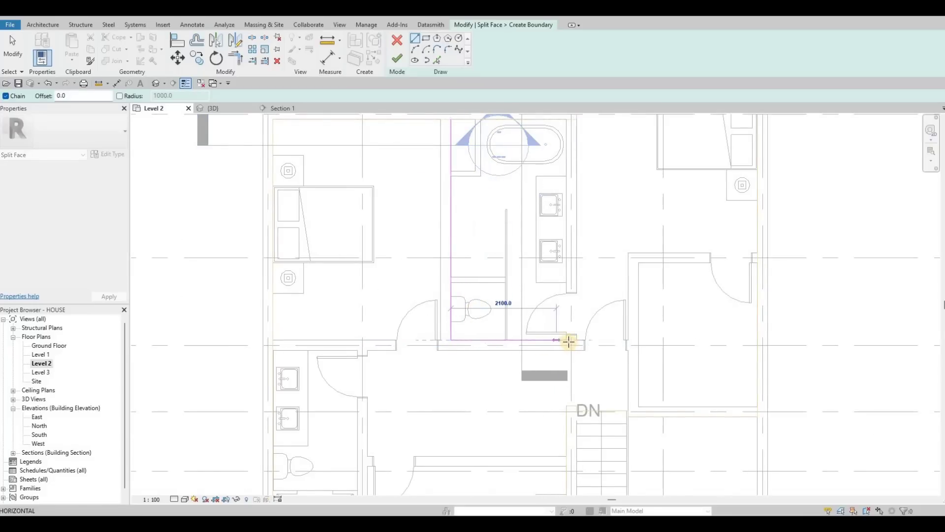
pyautogui.click(566, 196)
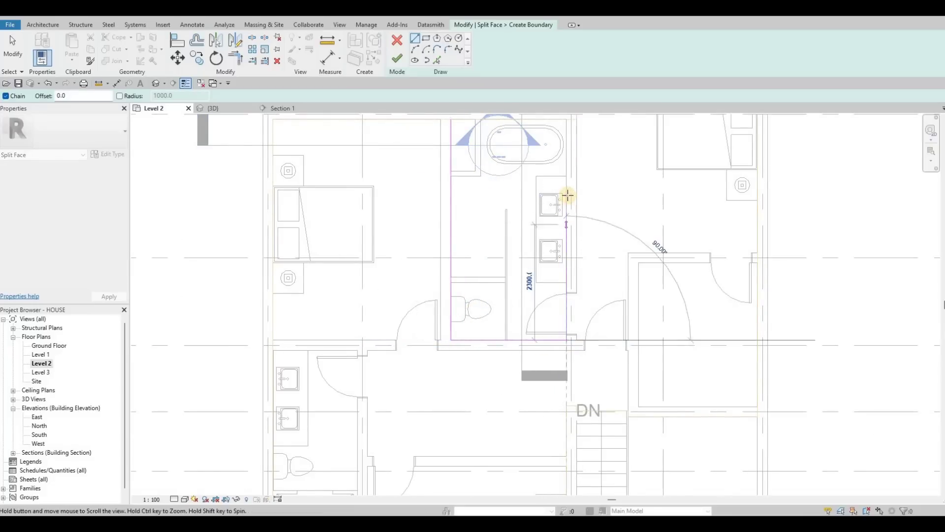
pyautogui.keyDown('ctrl'); pyautogui.scroll(3, 566, 195); pyautogui.keyUp('ctrl')
pyautogui.click(397, 59)
pyautogui.press('Escape')
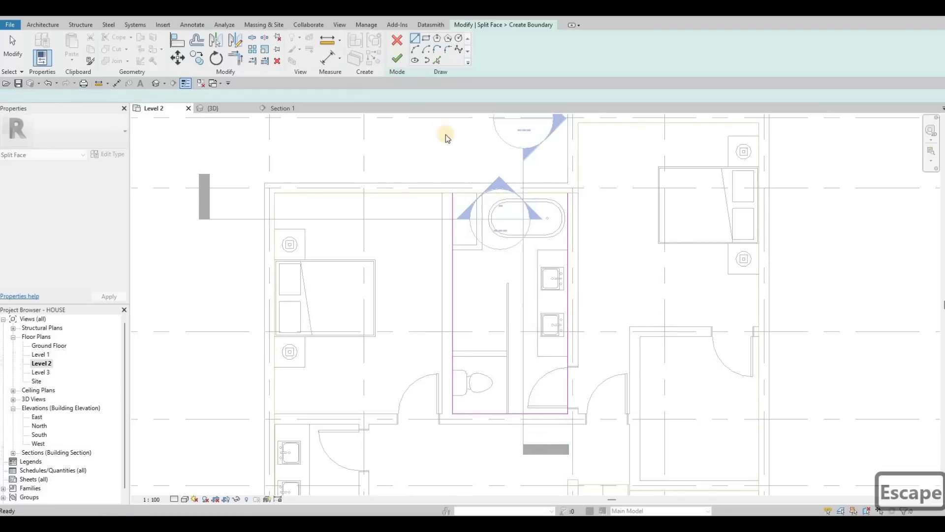
pyautogui.scroll(-3, 416, 188)
pyautogui.press('Escape')
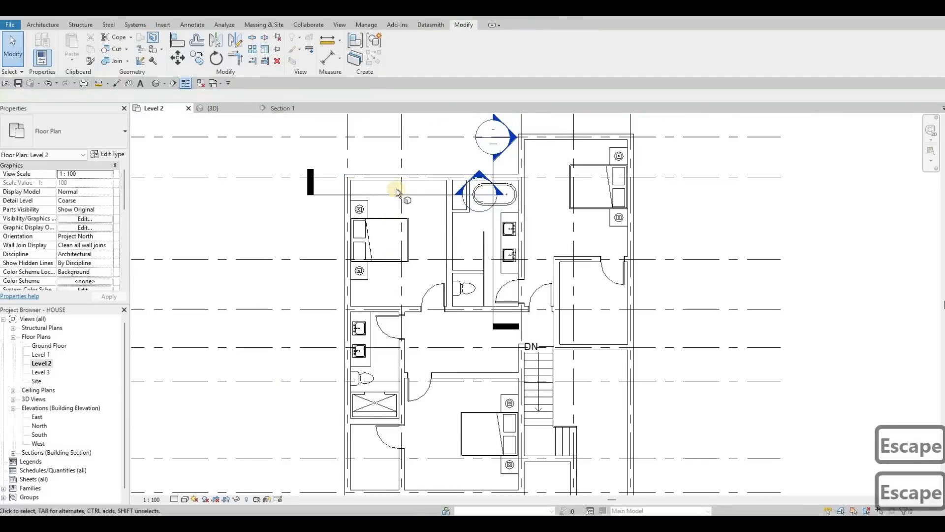
# - Split the Level 2 floor face again with straight lines along the bottom, right and top walls of the left bathroom
pyautogui.press('s')
pyautogui.press('f')
pyautogui.click(433, 166)
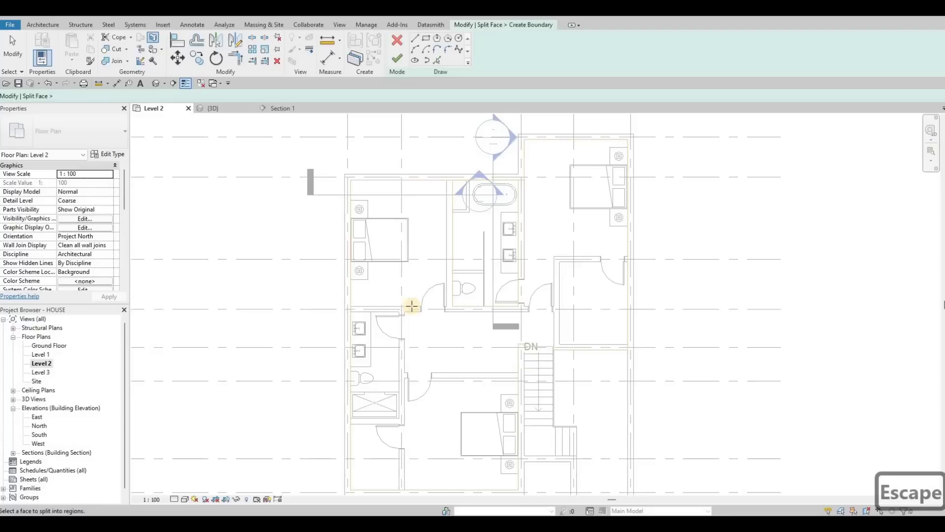
pyautogui.moveTo(389, 457); pyautogui.dragTo(415, 304, button='middle')
pyautogui.scroll(-1, 415, 304)
pyautogui.scroll(1, 415, 304)
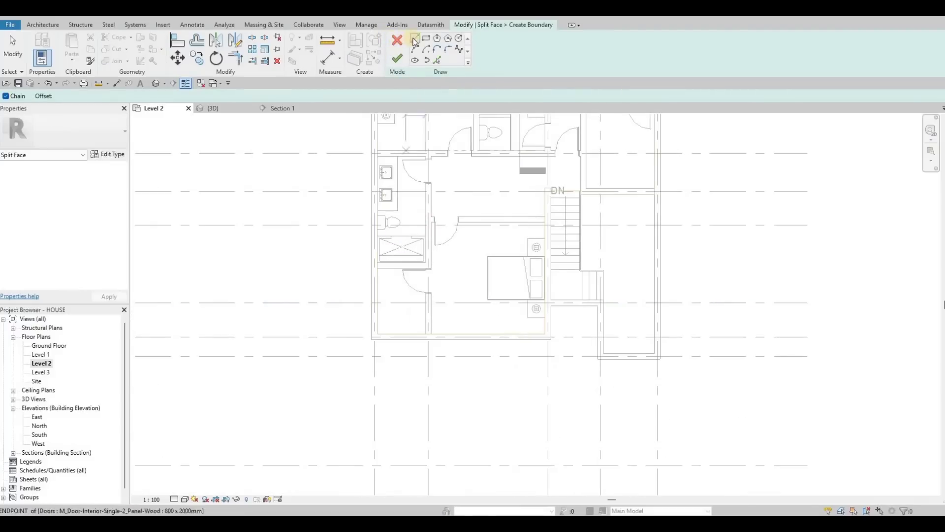
pyautogui.click(415, 40)
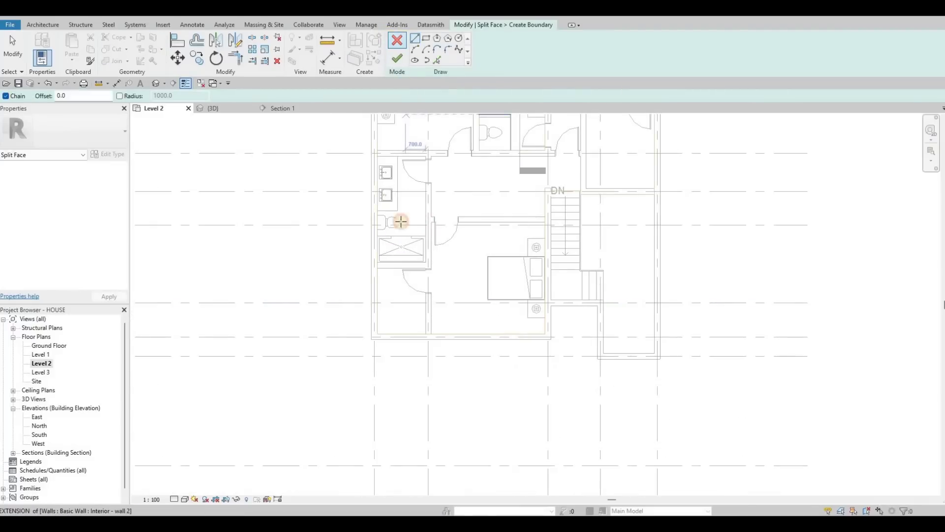
pyautogui.scroll(3, 378, 259)
pyautogui.click(377, 253)
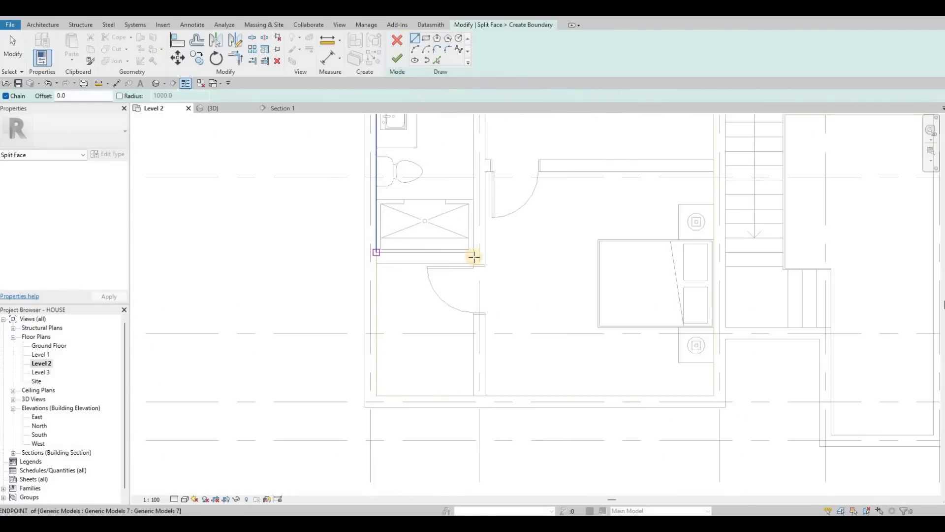
pyautogui.click(476, 314)
pyautogui.moveTo(475, 117); pyautogui.dragTo(475, 279, button='middle')
pyautogui.click(475, 203)
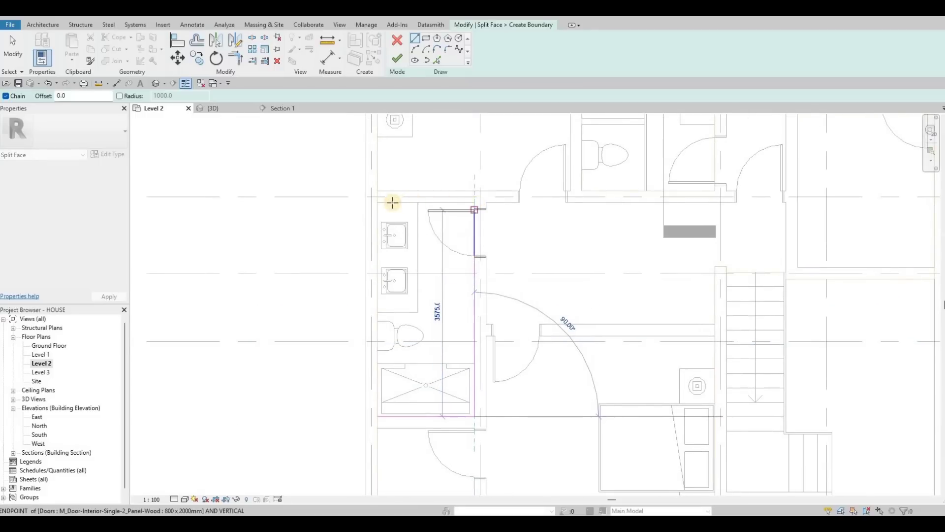
pyautogui.click(378, 202)
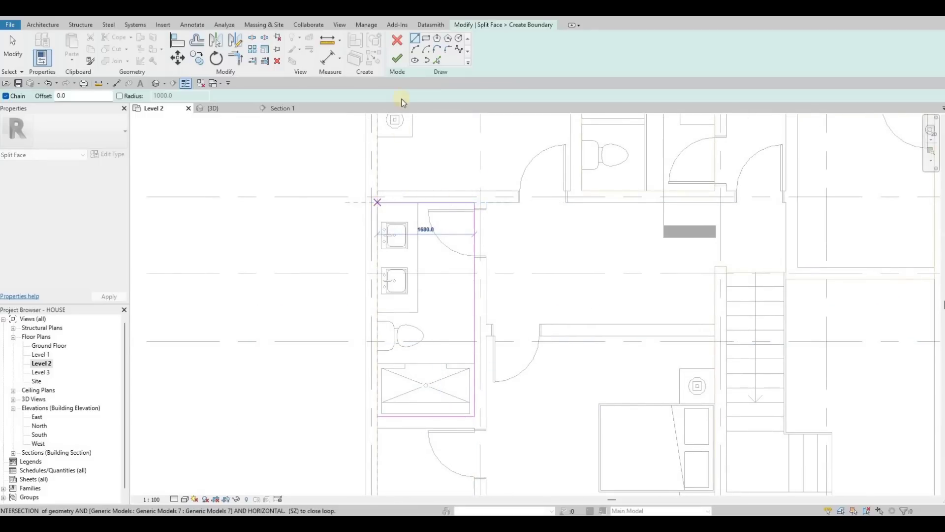
pyautogui.press('Escape')
pyautogui.click(396, 59)
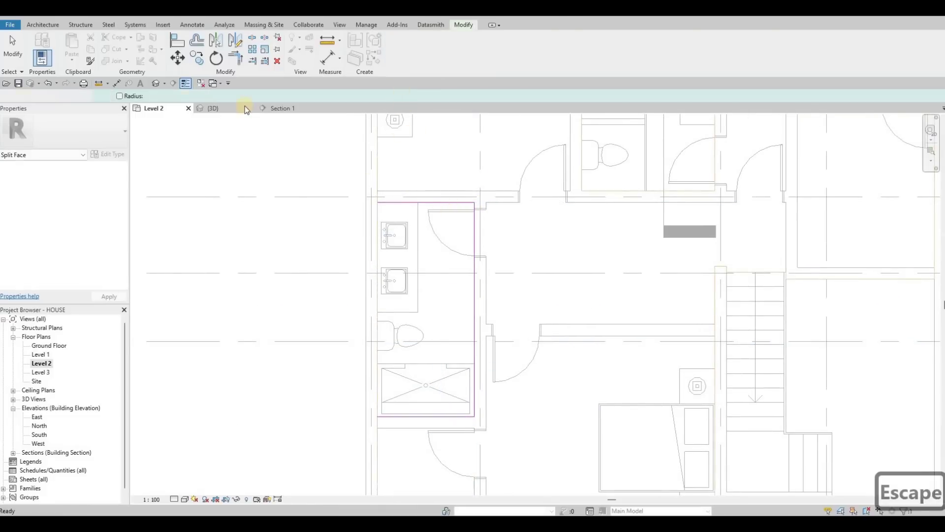
# - Leave Split Face and start the Paint tool
pyautogui.press('Escape')
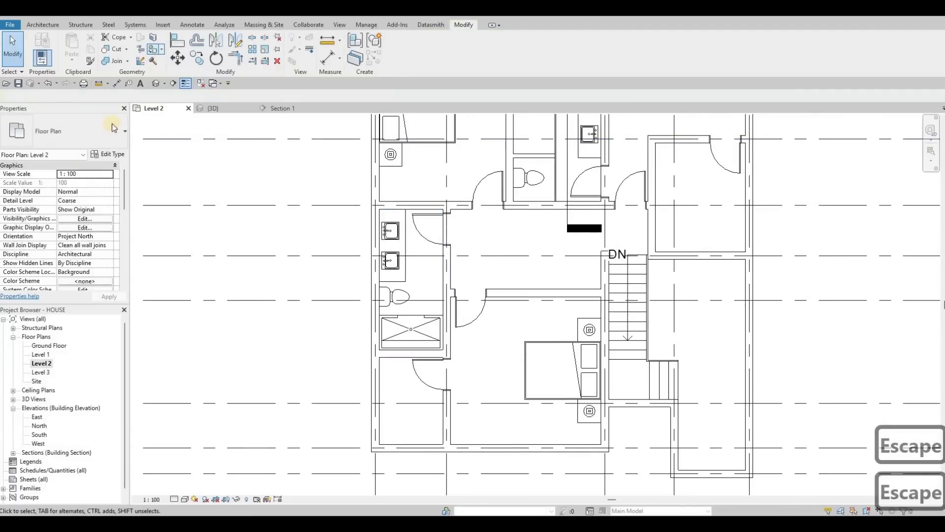
pyautogui.press('p')
pyautogui.press('t')
pyautogui.scroll(-10, 66, 190)
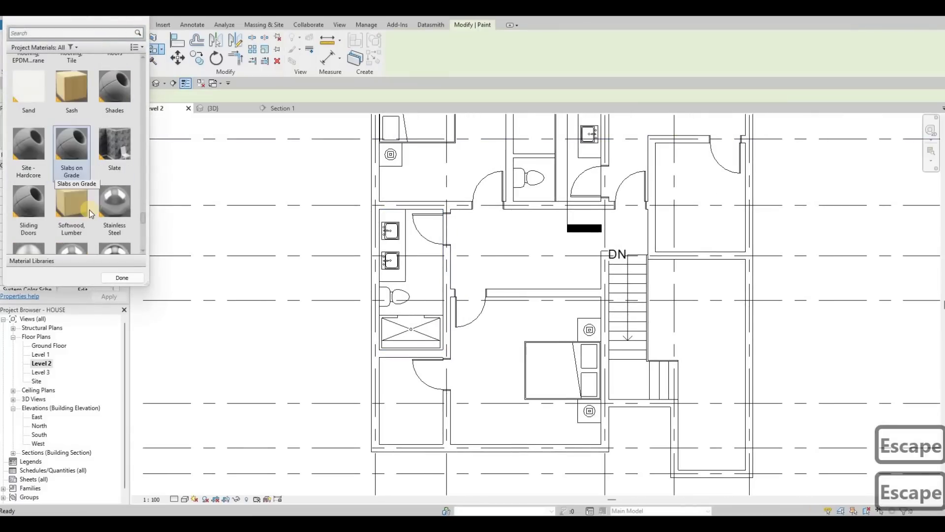
# - Browse the project materials for a floor finish and pick Softwood, Lumber
pyautogui.click(87, 211)
pyautogui.scroll(-6, 87, 200)
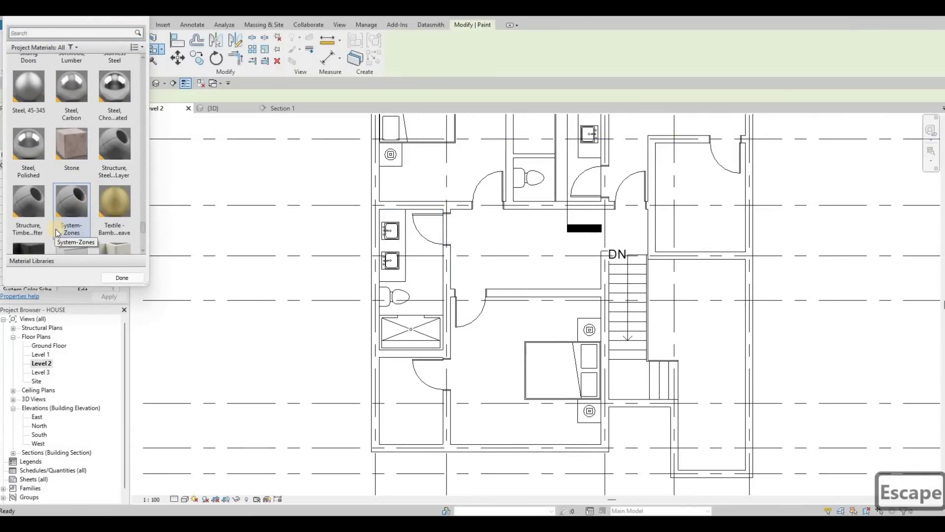
pyautogui.scroll(5, 74, 224)
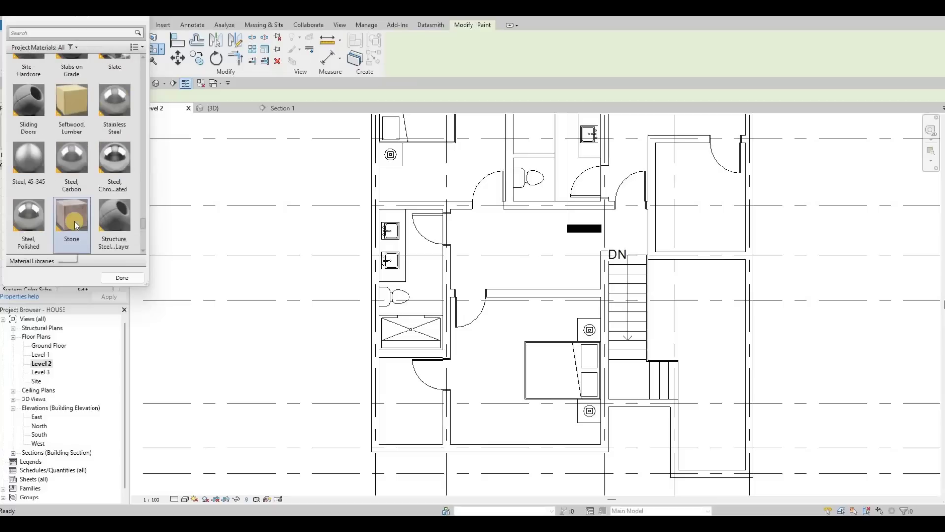
pyautogui.scroll(-2, 75, 221)
pyautogui.scroll(3, 75, 221)
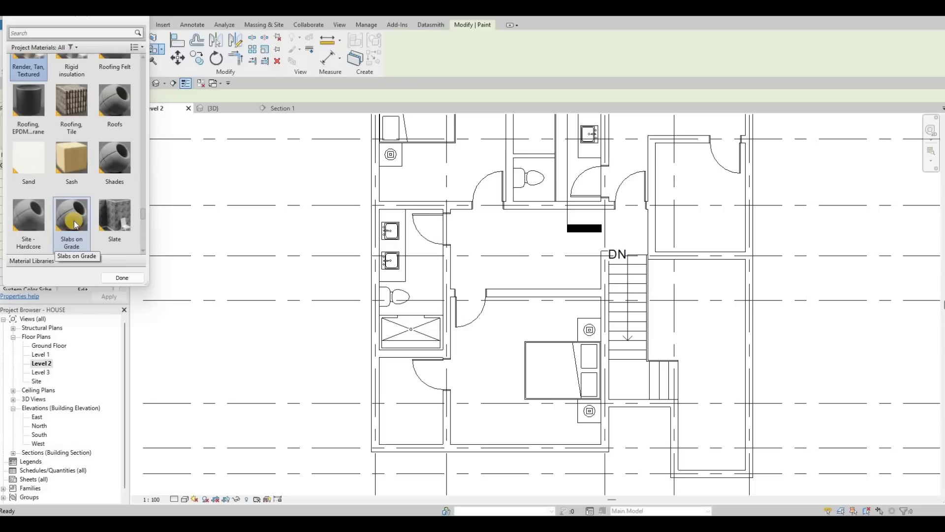
pyautogui.scroll(3, 74, 221)
pyautogui.scroll(-6, 74, 108)
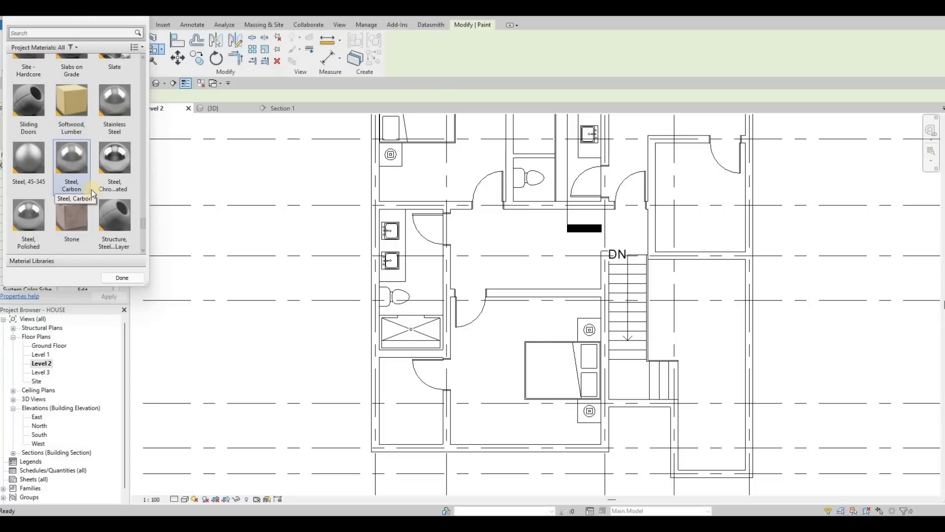
pyautogui.scroll(-3, 84, 188)
pyautogui.scroll(-3, 59, 202)
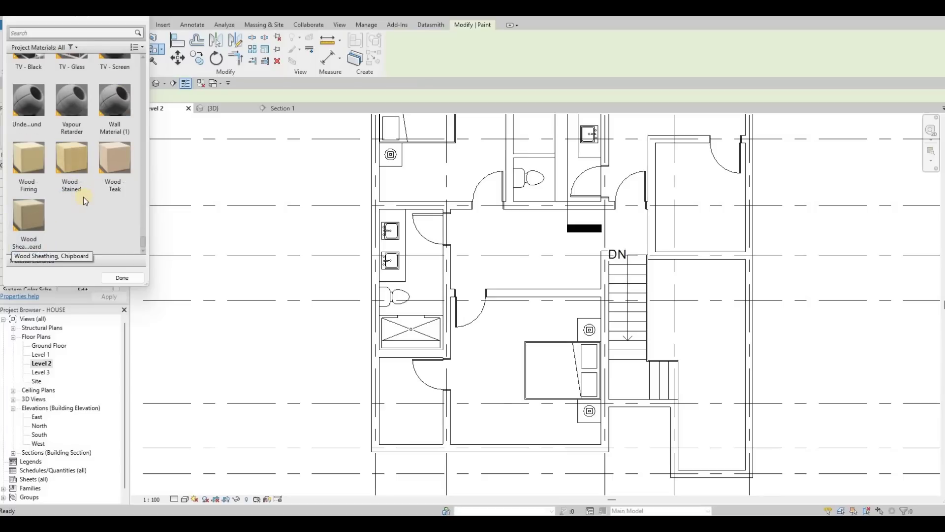
pyautogui.scroll(3, 80, 167)
pyautogui.scroll(3, 72, 108)
pyautogui.click(72, 107)
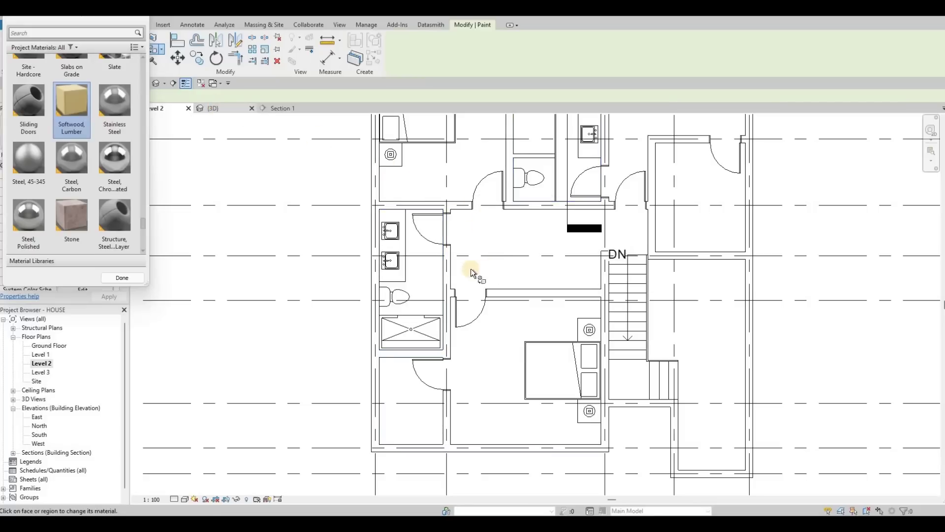
# - Paint the main region of the Level 2 floor with Oak Flooring in the 3D view
pyautogui.click(213, 108)
pyautogui.keyDown('shift'); pyautogui.moveTo(467, 217); pyautogui.dragTo(603, 237, button='middle'); pyautogui.keyUp('shift')
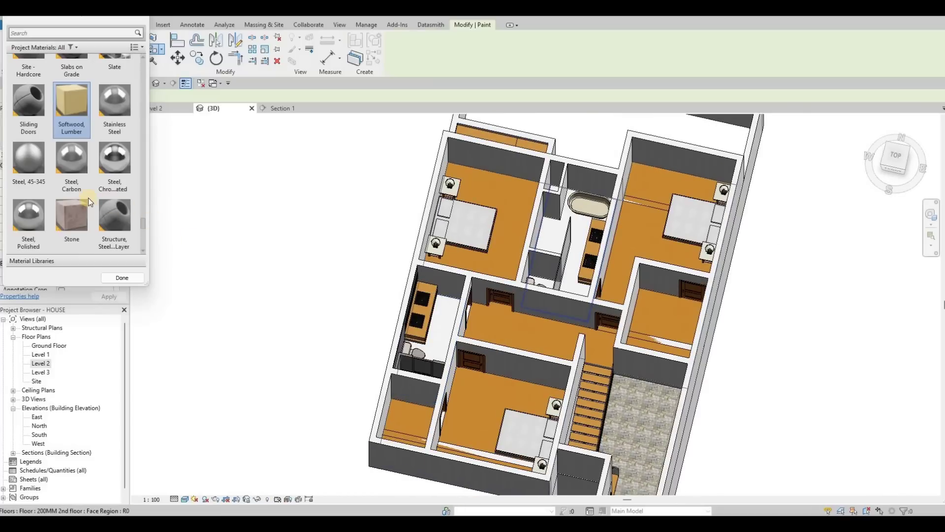
pyautogui.scroll(3, 89, 169)
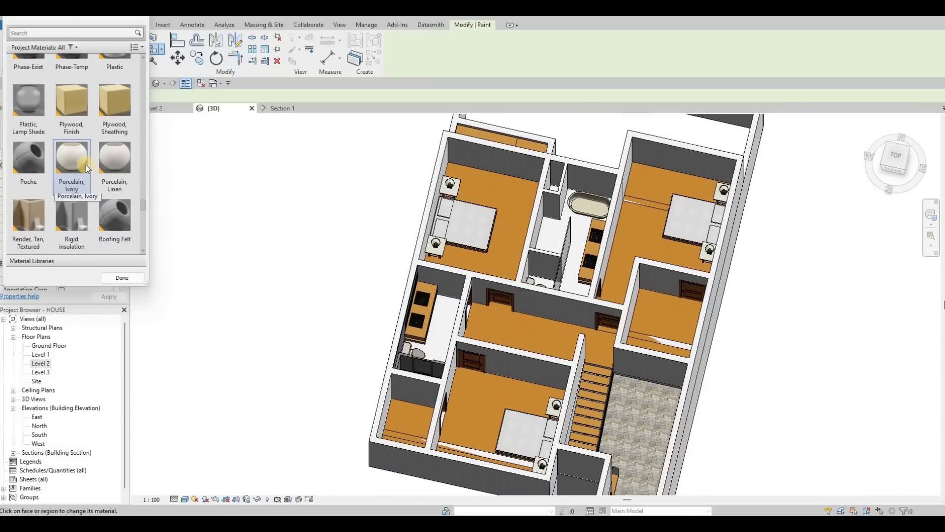
pyautogui.scroll(3, 97, 165)
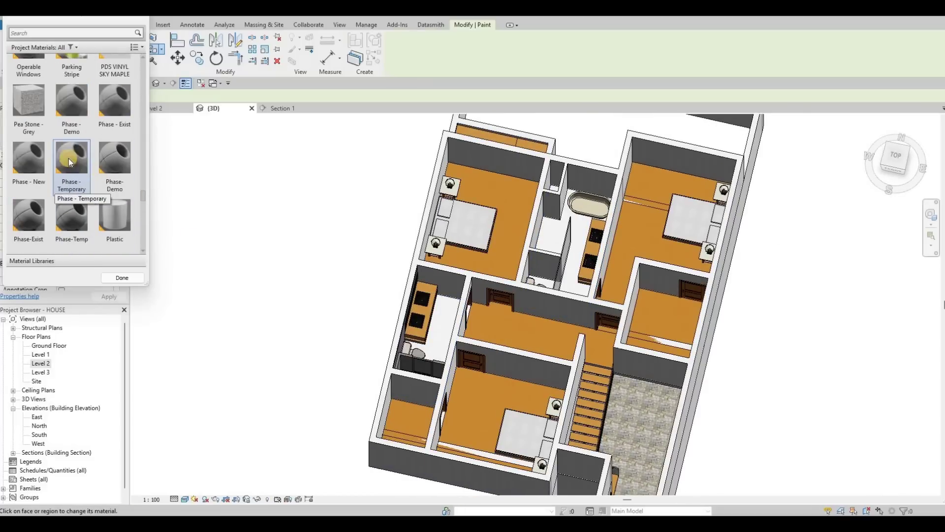
pyautogui.scroll(3, 80, 164)
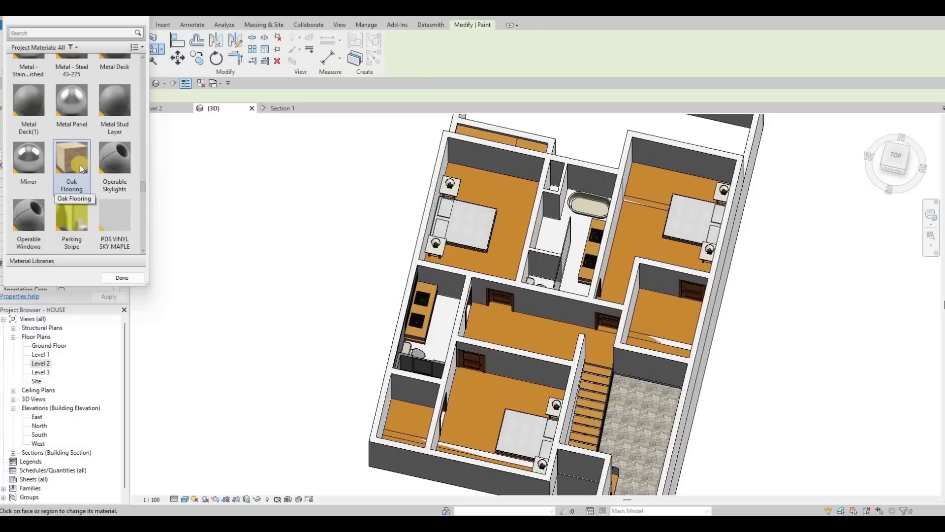
pyautogui.click(78, 164)
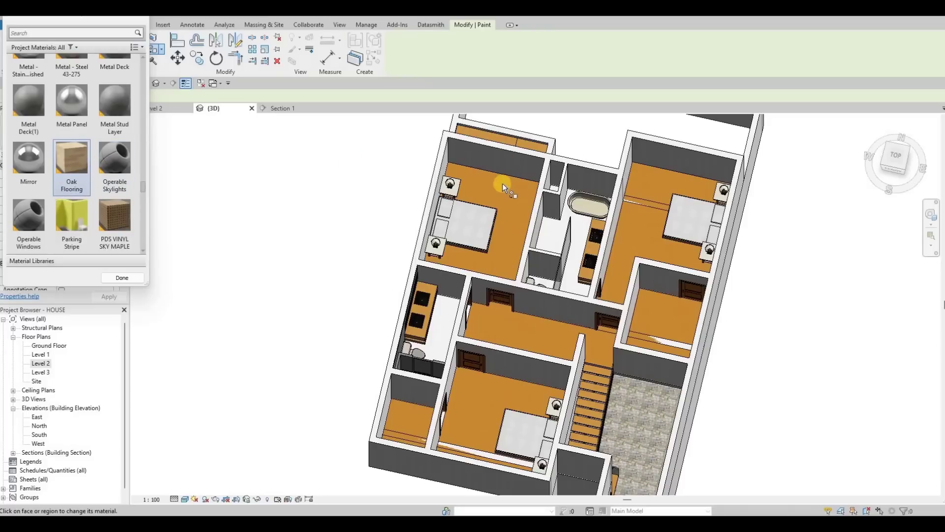
pyautogui.click(486, 302)
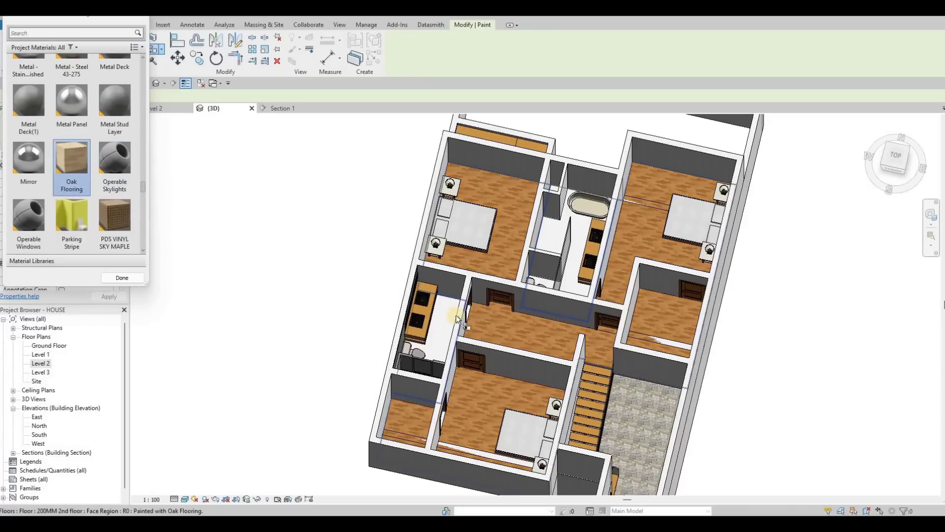
# - Paint the floor region of the left bathroom with the Earth material
pyautogui.scroll(3, 455, 307)
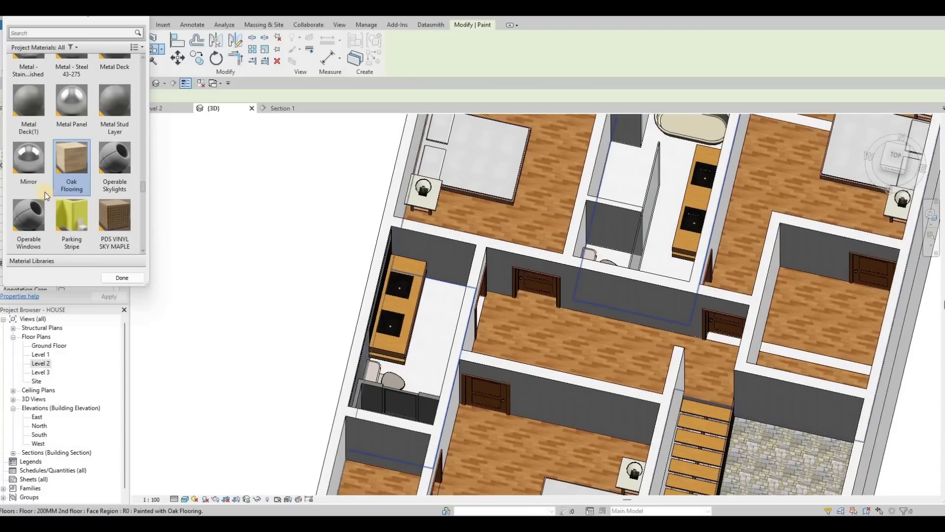
pyautogui.scroll(3, 75, 200)
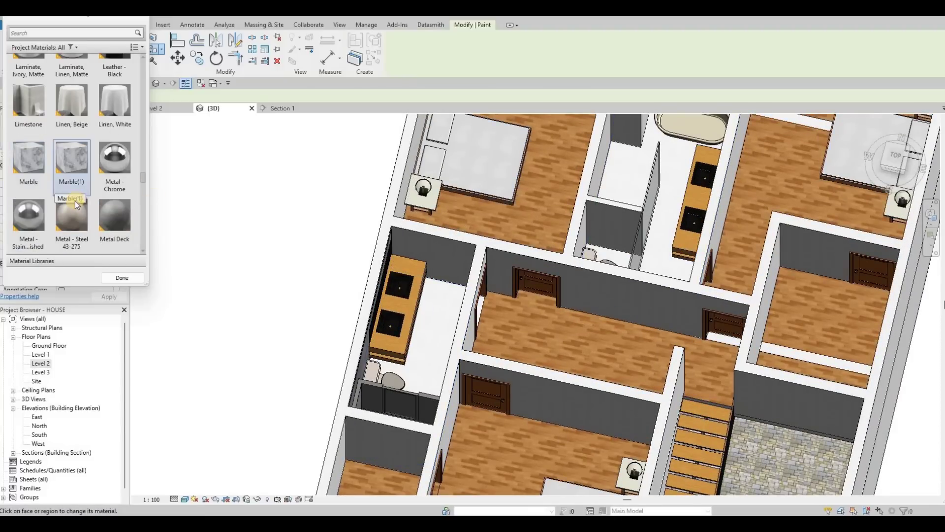
pyautogui.scroll(3, 79, 203)
pyautogui.scroll(-3, 81, 203)
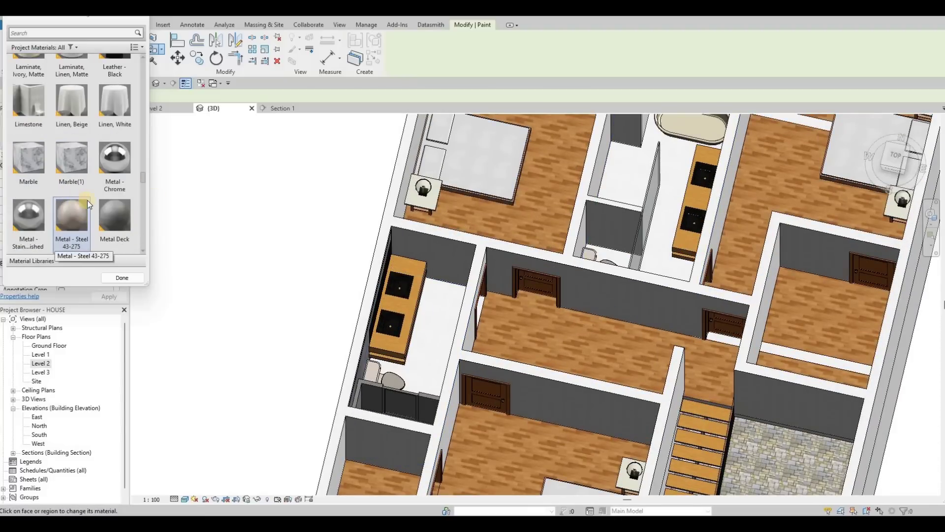
pyautogui.scroll(3, 94, 200)
pyautogui.scroll(3, 96, 199)
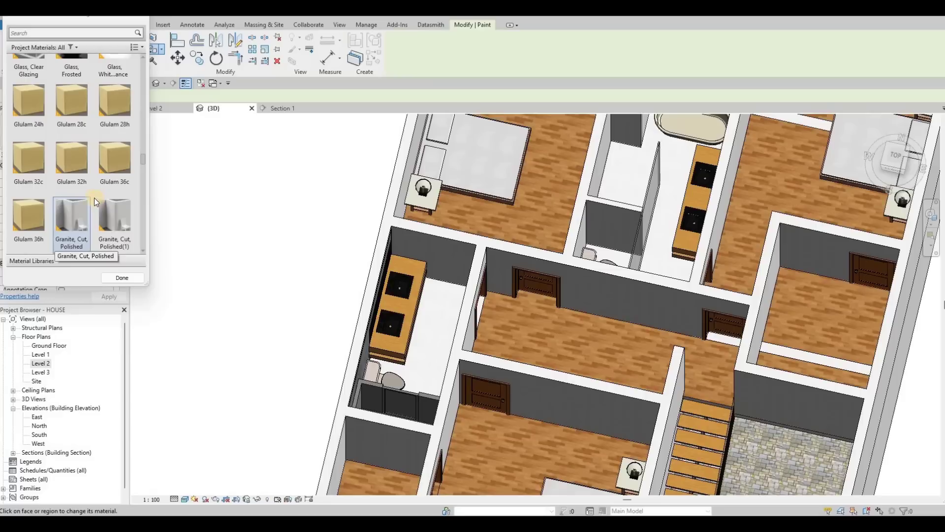
pyautogui.scroll(3, 93, 197)
pyautogui.scroll(-3, 92, 197)
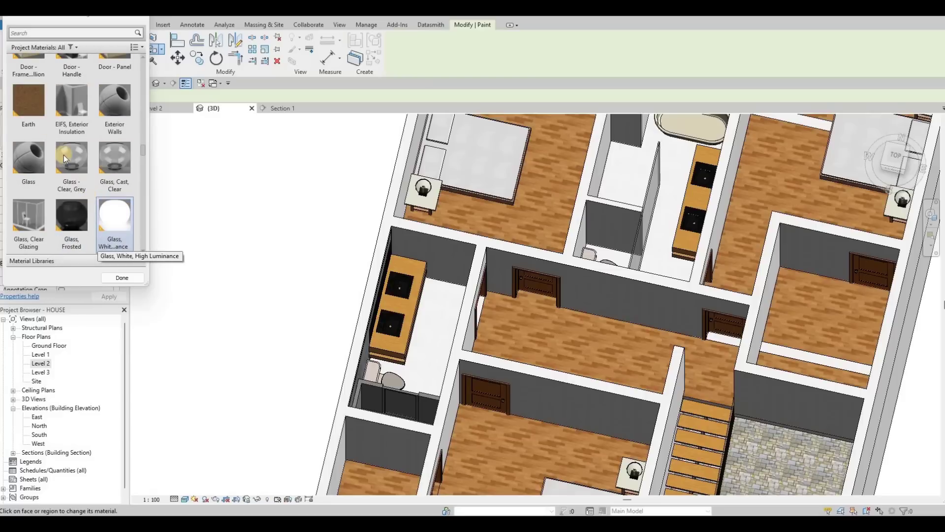
pyautogui.click(35, 112)
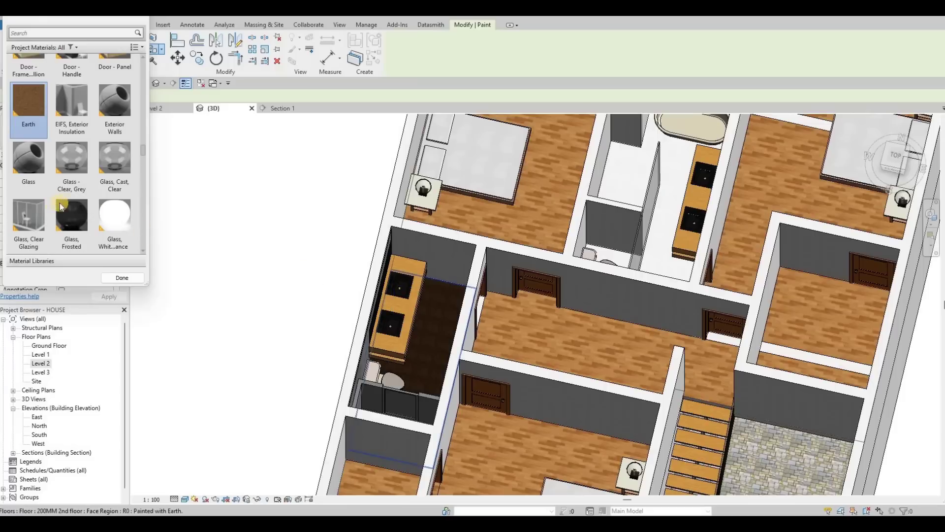
# - Paint the floor region of the upper bathroom with Carpet and finish painting
pyautogui.scroll(3, 92, 178)
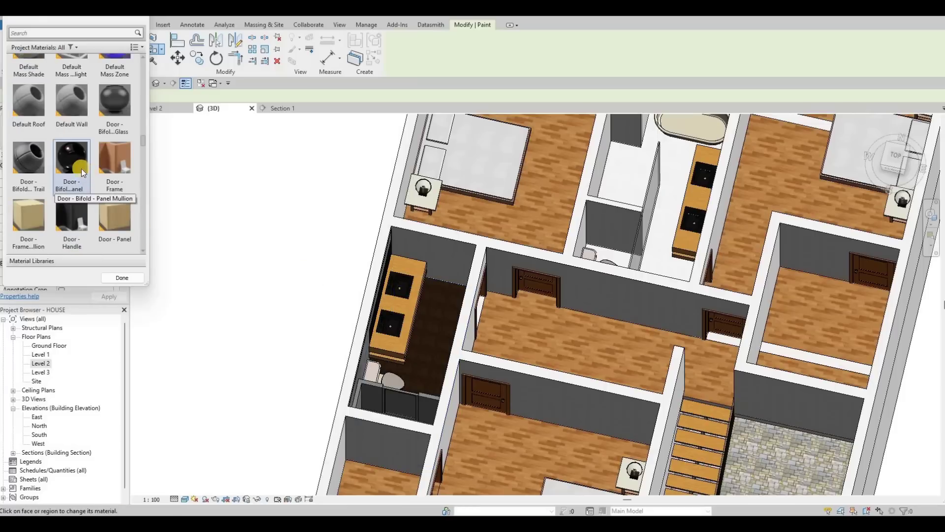
pyautogui.scroll(4, 82, 168)
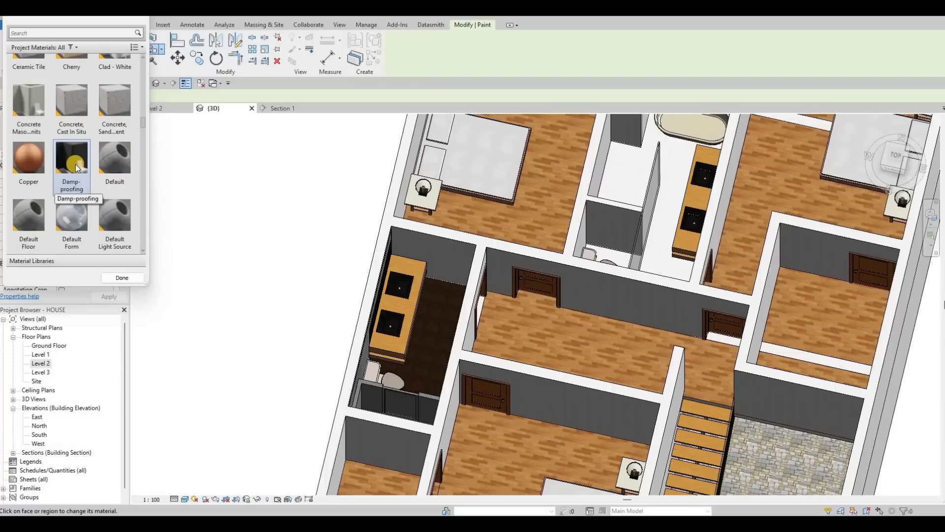
pyautogui.scroll(3, 76, 167)
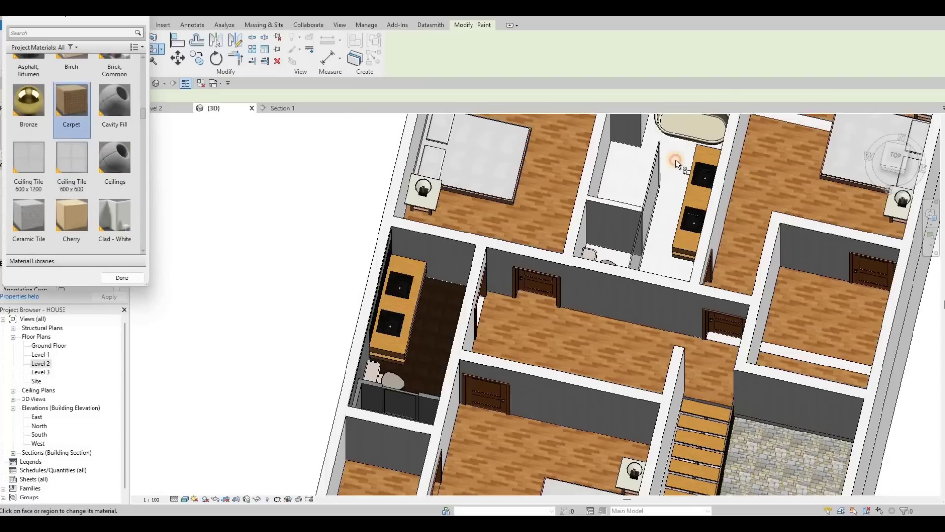
pyautogui.click(623, 327)
pyautogui.press('Escape')
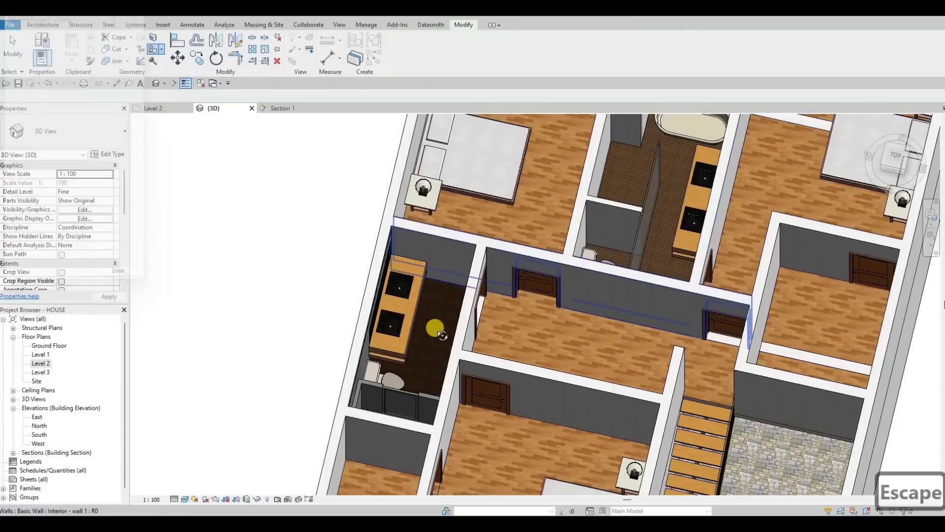
# - Attach the tops of the two walls protruding through the right bedroom and adjoining small room floors to the Level 2 floor
pyautogui.moveTo(426, 310)
pyautogui.keyDown('shift'); pyautogui.mouseDown(button='middle')
pyautogui.moveTo(686, 280)
pyautogui.moveTo(605, 260)
pyautogui.moveTo(598, 275)
pyautogui.moveTo(486, 332)
pyautogui.moveTo(660, 289)
pyautogui.moveTo(684, 266)
pyautogui.moveTo(665, 303)
pyautogui.moveTo(667, 250)
pyautogui.moveTo(785, 285)
pyautogui.moveTo(718, 380)
pyautogui.moveTo(680, 338)
pyautogui.moveTo(588, 327)
pyautogui.moveTo(588, 343)
pyautogui.moveTo(601, 312)
pyautogui.moveTo(656, 246)
pyautogui.moveTo(663, 250)
pyautogui.moveTo(652, 282)
pyautogui.moveTo(614, 262)
pyautogui.mouseUp(button='middle'); pyautogui.keyUp('shift')
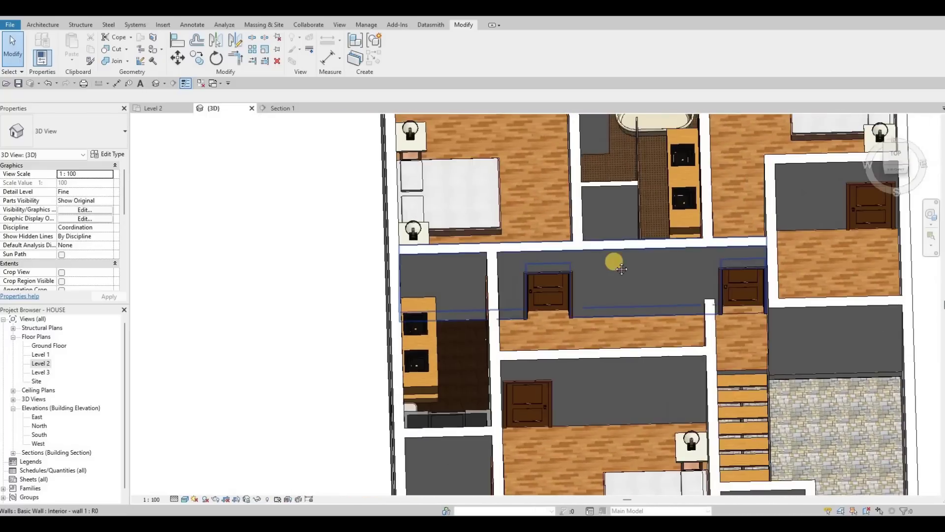
pyautogui.scroll(-2, 618, 261)
pyautogui.moveTo(667, 174); pyautogui.dragTo(646, 193, button='middle')
pyautogui.moveTo(695, 168); pyautogui.dragTo(647, 197, button='middle')
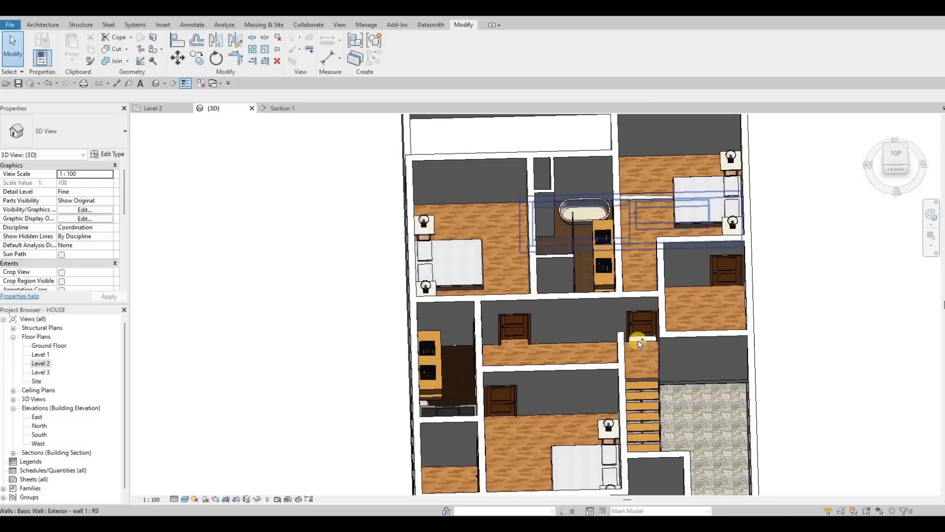
pyautogui.click(646, 197)
pyautogui.keyDown('shift'); pyautogui.moveTo(645, 364); pyautogui.dragTo(659, 368, button='middle'); pyautogui.keyUp('shift')
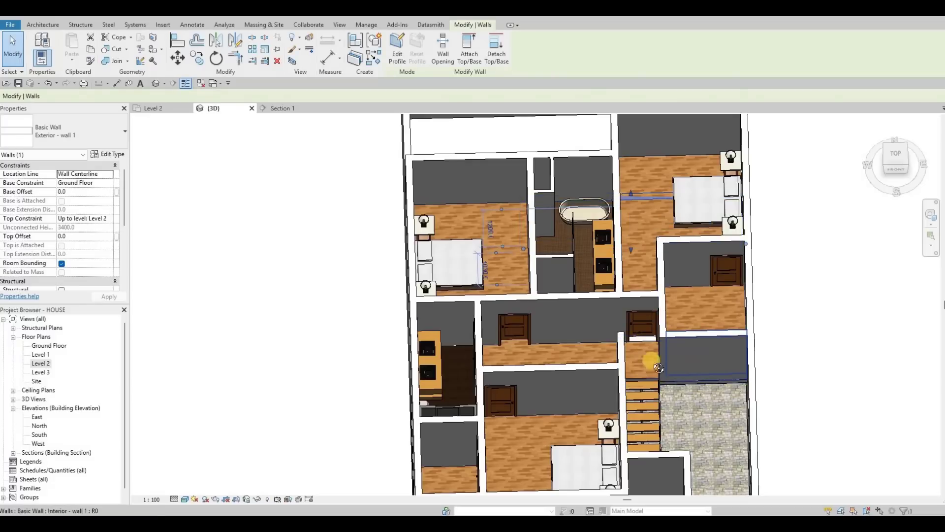
pyautogui.keyDown('shift'); pyautogui.moveTo(556, 403); pyautogui.dragTo(560, 351, button='middle'); pyautogui.keyUp('shift')
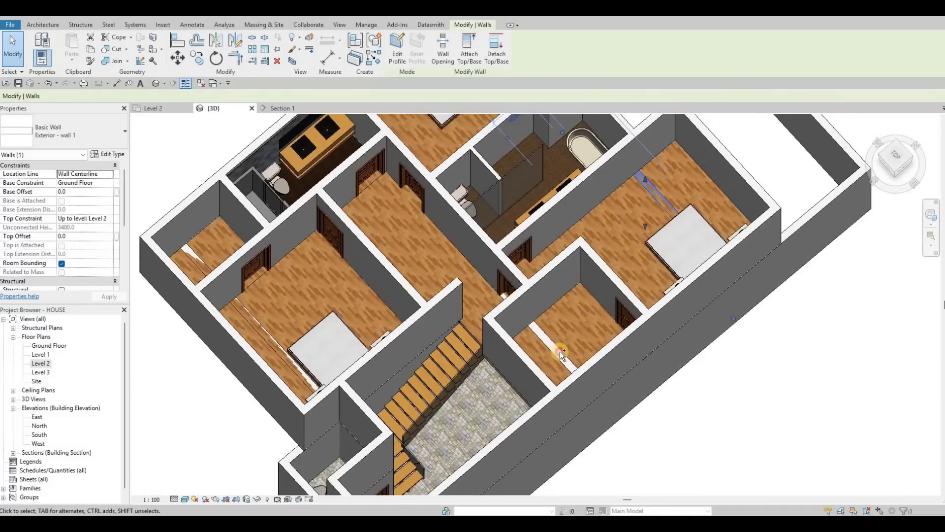
pyautogui.click(477, 65)
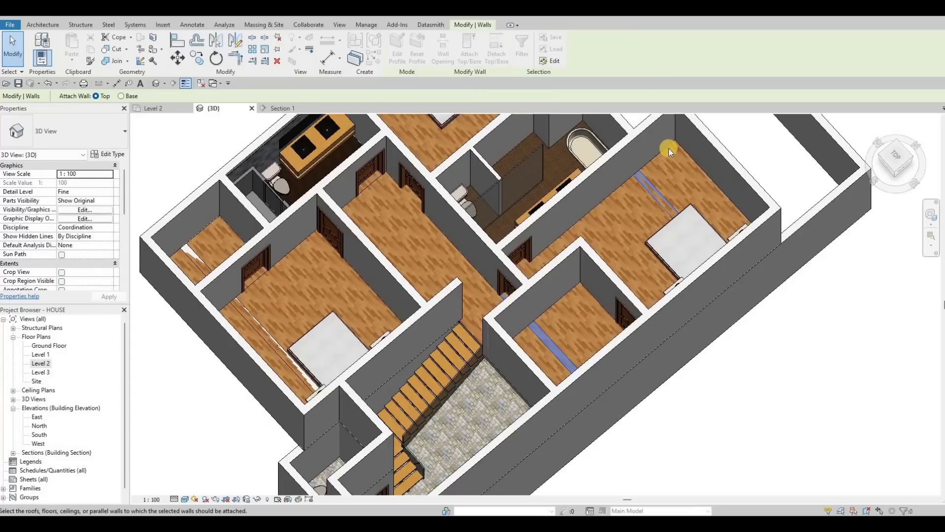
pyautogui.click(645, 178)
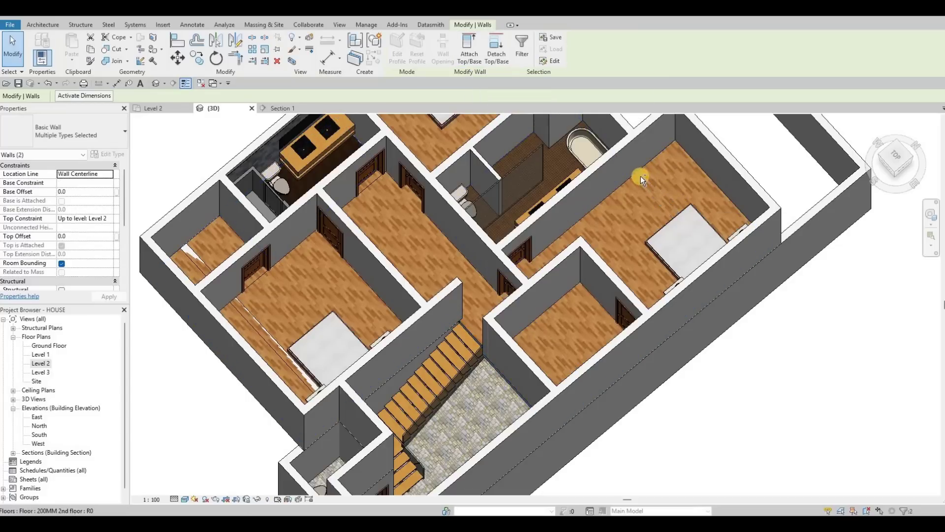
# - Attach the top of the wall protruding through the bedroom floor beside the stairs to the Level 2 floor
pyautogui.keyDown('shift'); pyautogui.moveTo(518, 211); pyautogui.dragTo(519, 259, button='middle'); pyautogui.keyUp('shift')
pyautogui.hotkey('ctrl', 'z')
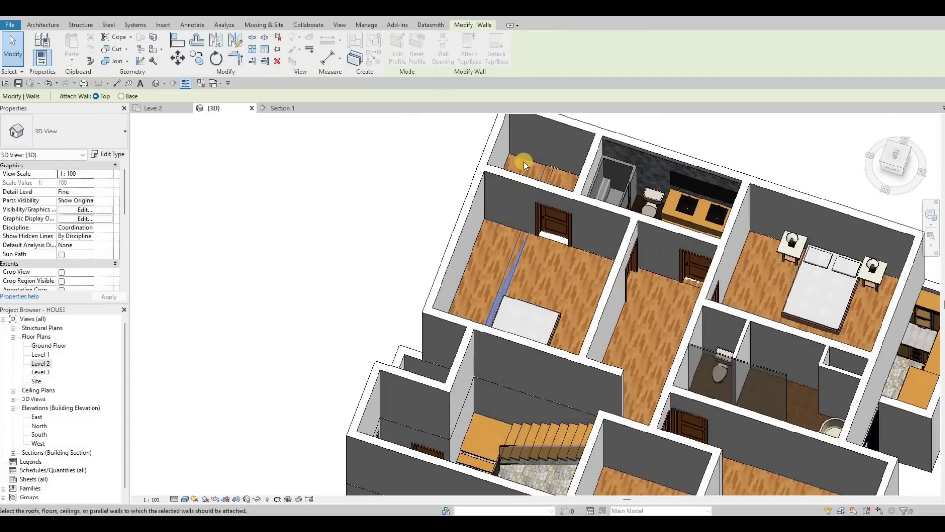
pyautogui.click(540, 242)
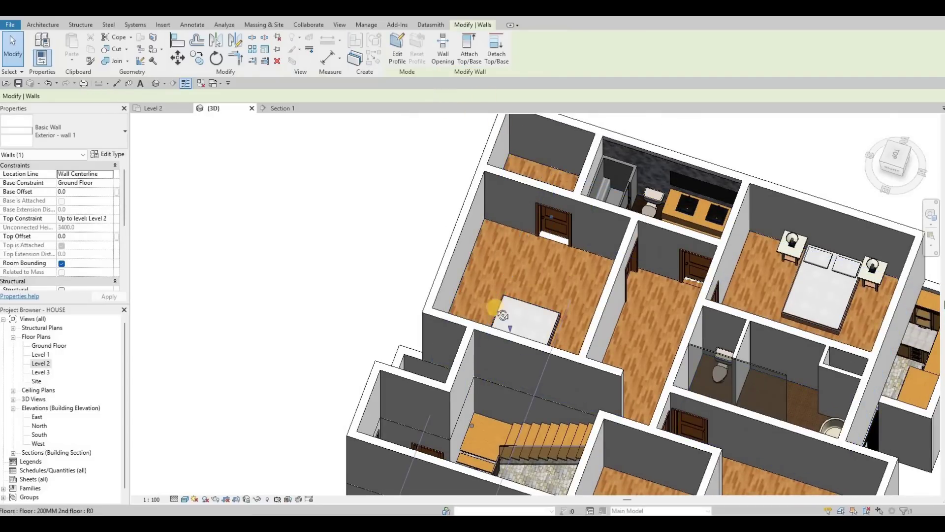
pyautogui.press('Escape')
# - Examine the painted floors and wall intersections of the Level 2 rooms from several angles in the 3D view
pyautogui.keyDown('shift'); pyautogui.moveTo(569, 254); pyautogui.dragTo(632, 179, button='middle'); pyautogui.keyUp('shift')
pyautogui.keyDown('shift'); pyautogui.moveTo(501, 204); pyautogui.dragTo(520, 192, button='middle'); pyautogui.keyUp('shift')
pyautogui.scroll(5, 520, 192)
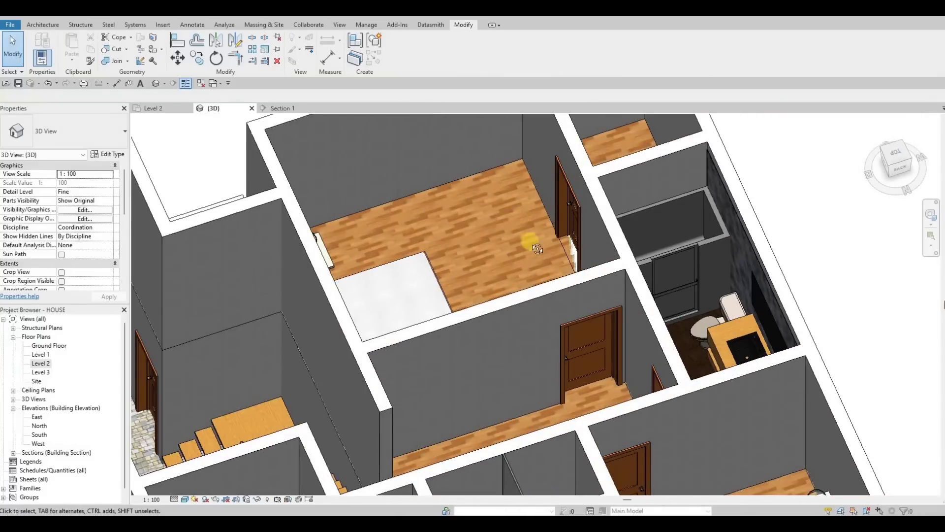
pyautogui.scroll(-5, 537, 249)
pyautogui.keyDown('shift'); pyautogui.moveTo(374, 247); pyautogui.dragTo(483, 312, button='middle'); pyautogui.keyUp('shift')
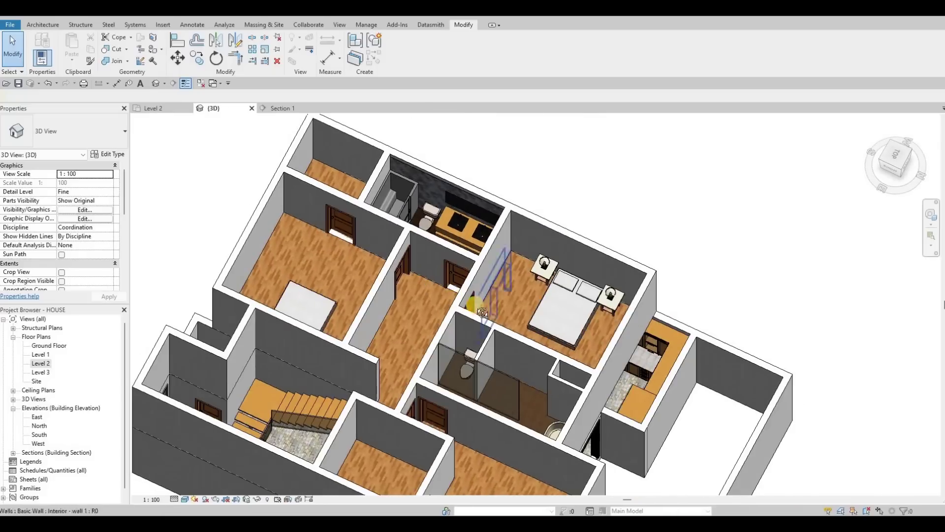
pyautogui.scroll(2, 396, 276)
pyautogui.keyDown('shift'); pyautogui.moveTo(599, 182); pyautogui.dragTo(600, 205, button='middle'); pyautogui.keyUp('shift')
pyautogui.moveTo(339, 377); pyautogui.dragTo(599, 200, button='middle')
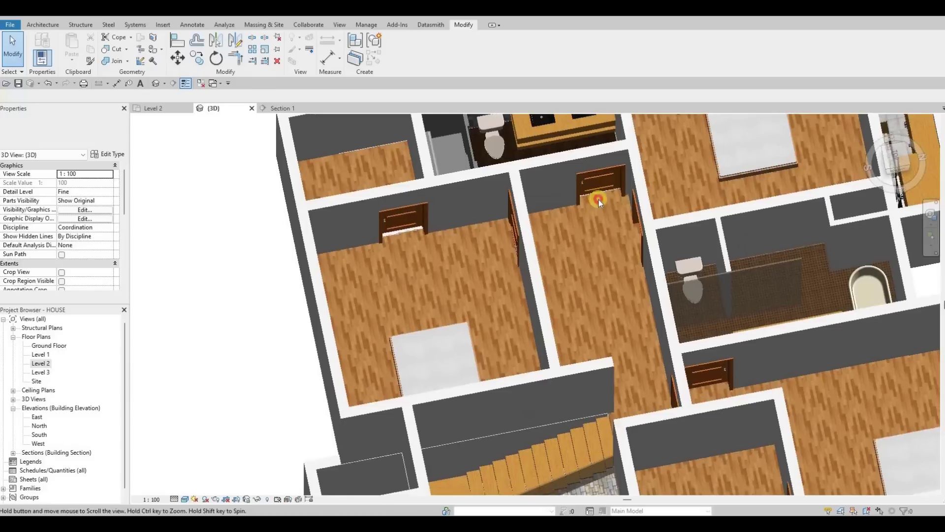
# - Attach the top of the Level 1 wall protruding at the doors of the bedroom and adjoining hallway to the Level 2 floor
pyautogui.click(401, 173)
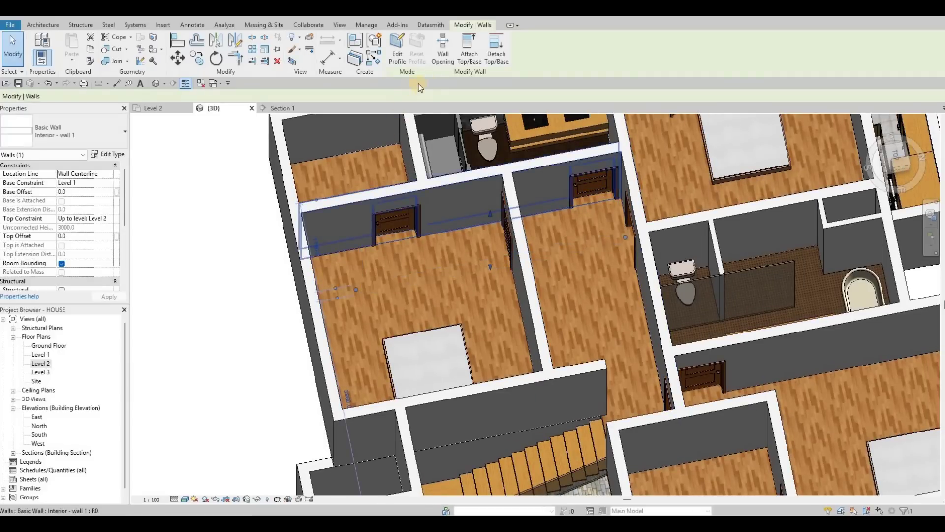
pyautogui.click(469, 57)
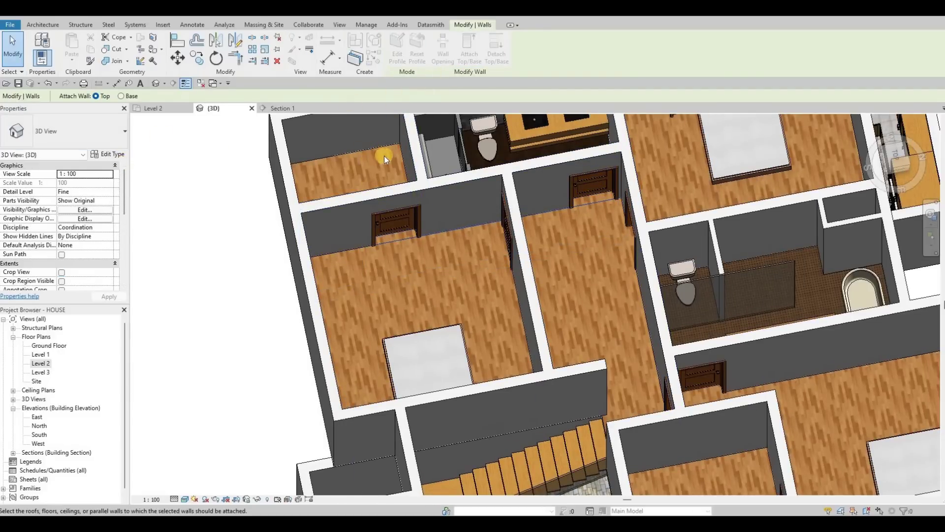
pyautogui.click(368, 247)
pyautogui.press('Escape')
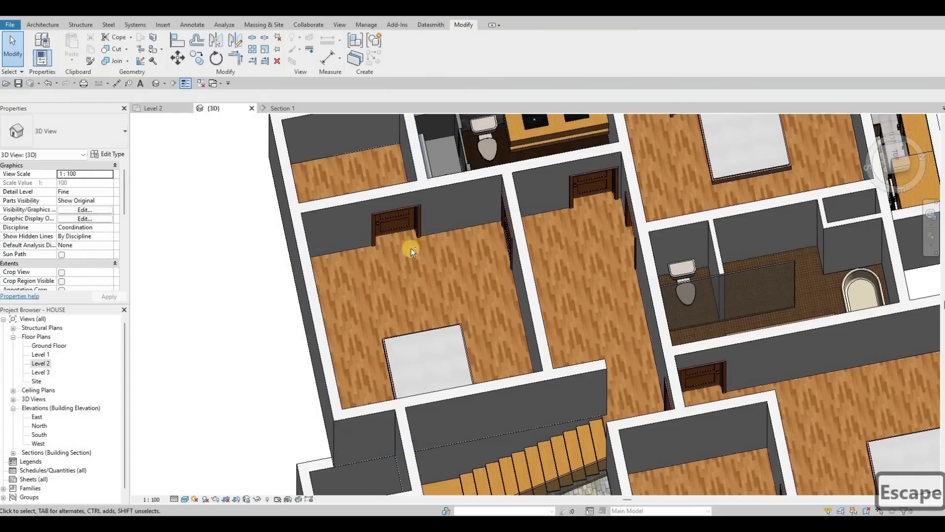
# - Examine the Level 2 rooms and their painted floors from above and from an angled view in 3D
pyautogui.scroll(-2, 411, 243)
pyautogui.moveTo(365, 207); pyautogui.dragTo(453, 202, button='middle')
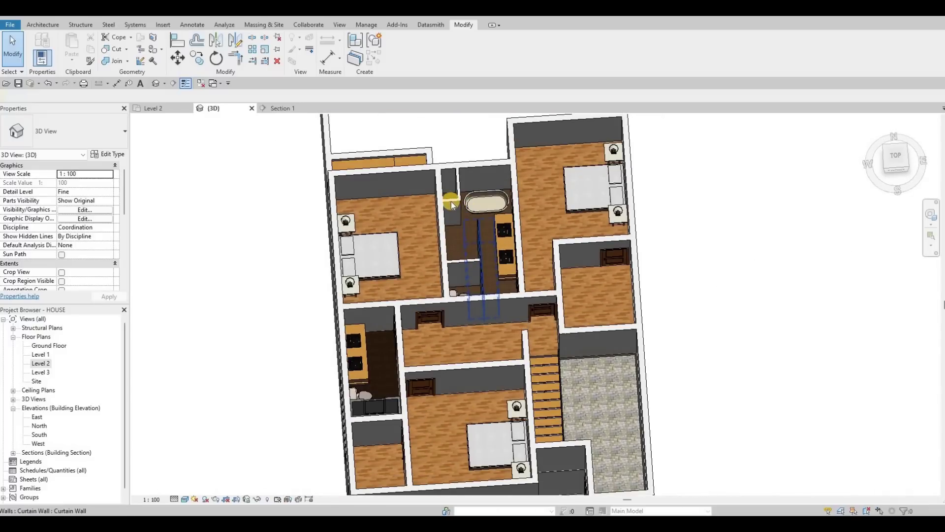
pyautogui.press('F1')
pyautogui.keyDown('shift'); pyautogui.moveTo(338, 316); pyautogui.dragTo(484, 291, button='middle'); pyautogui.keyUp('shift')
pyautogui.scroll(3, 735, 206)
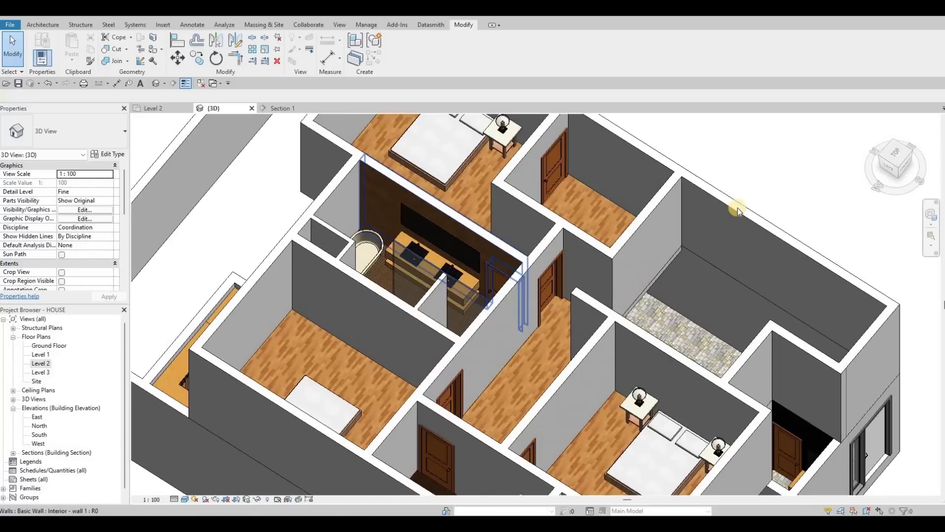
pyautogui.scroll(-2, 736, 207)
pyautogui.scroll(1, 737, 207)
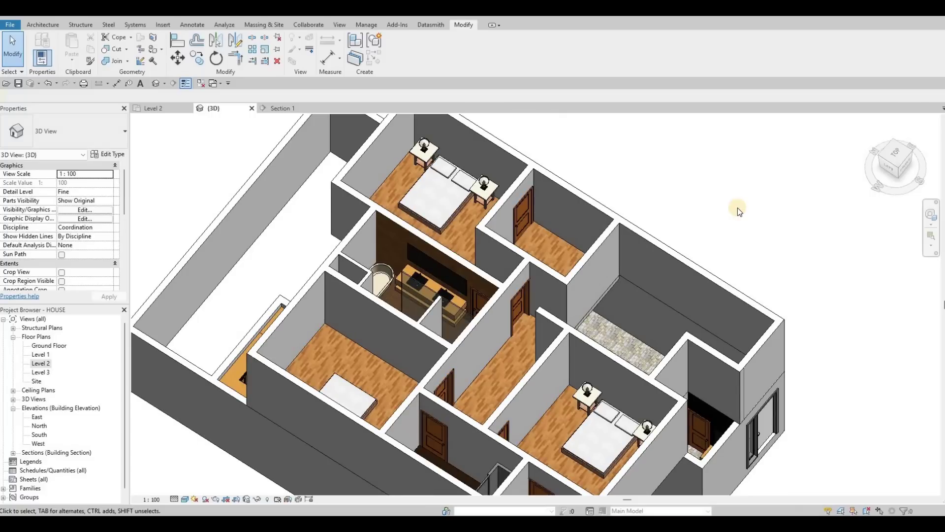